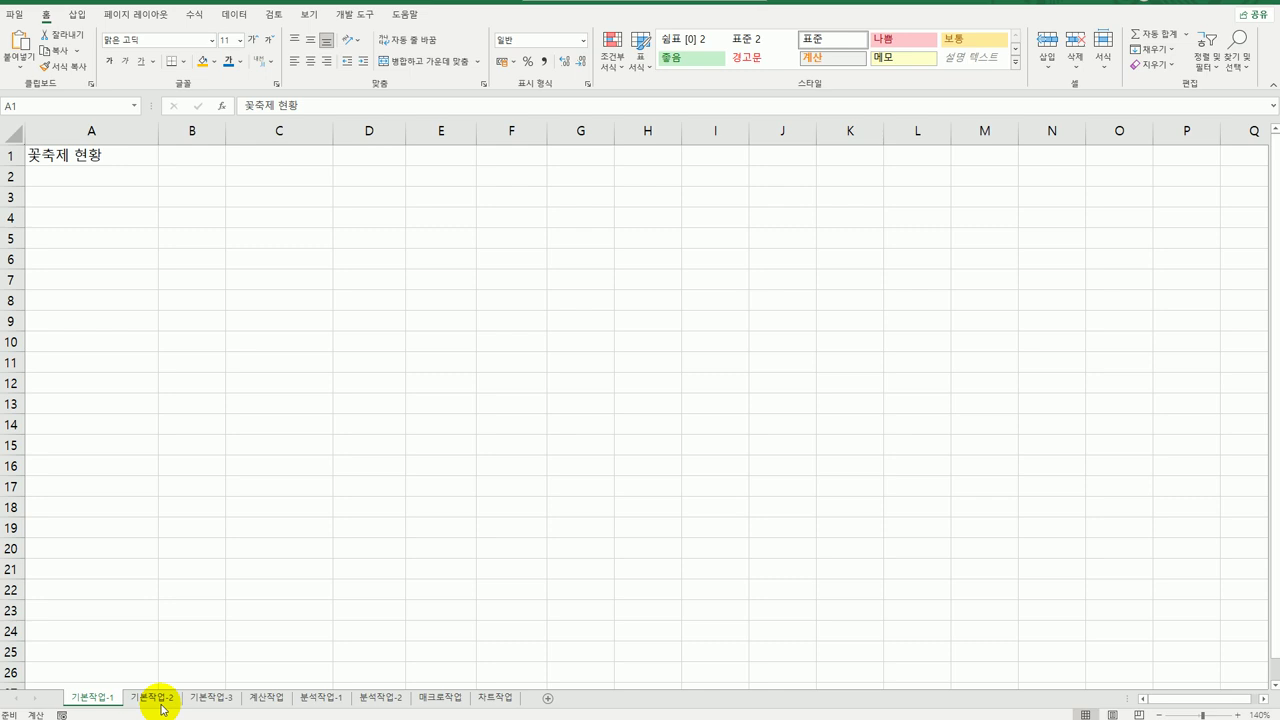
- On the 기본작업-2 sheet, merge and center the title across A1:F1
click(160, 704)
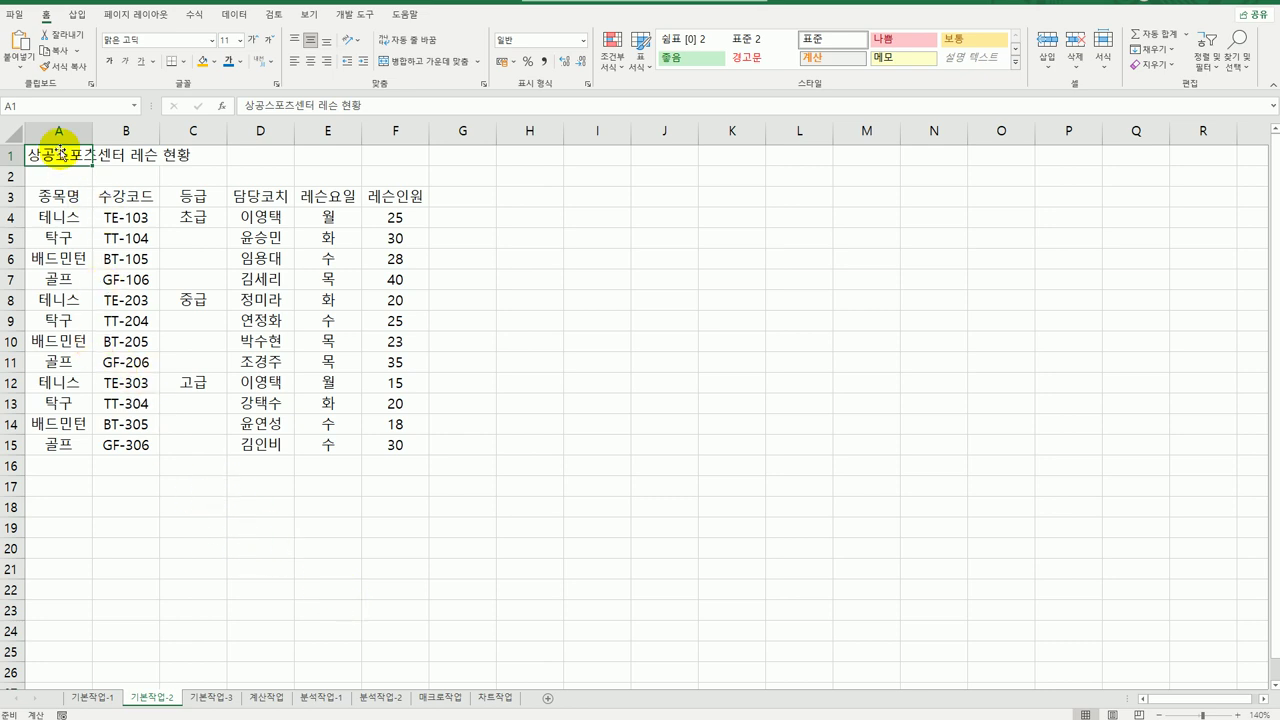
drag(49, 161, 400, 147)
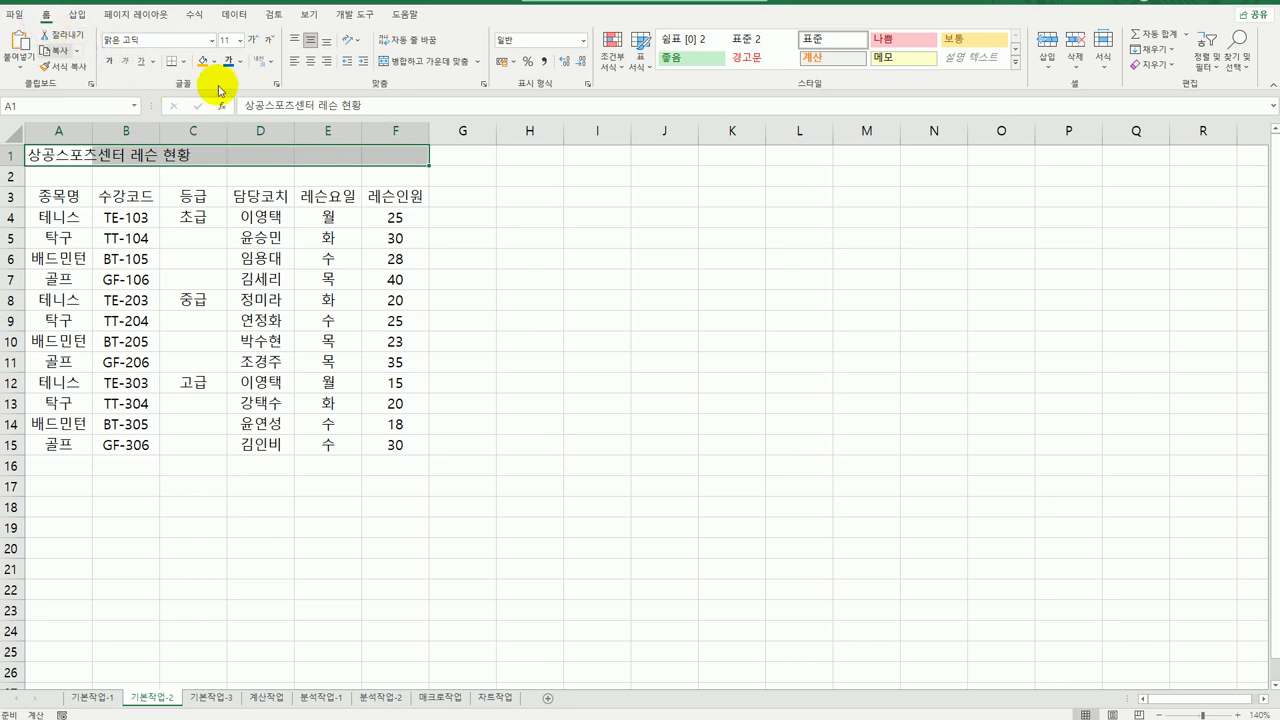
click(430, 63)
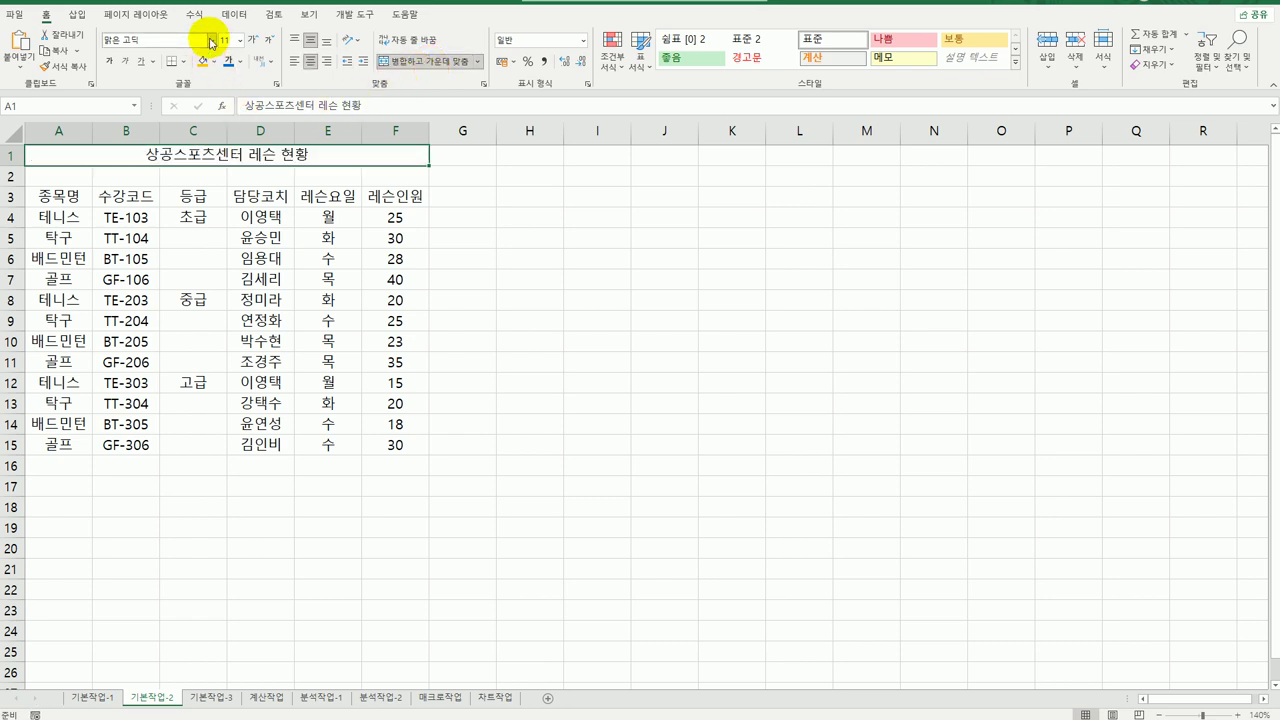
- Format the merged title in row 1 with the 돋움 font, size 16 and bold
click(211, 42)
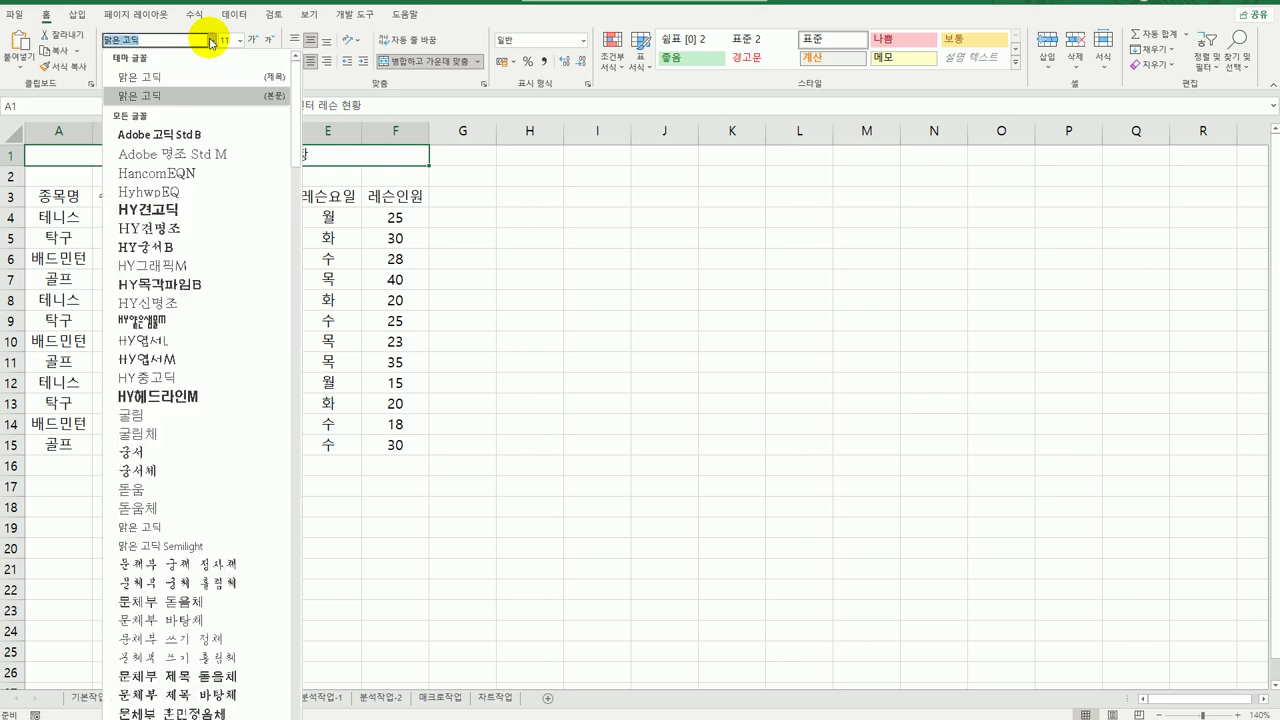
click(185, 492)
click(239, 40)
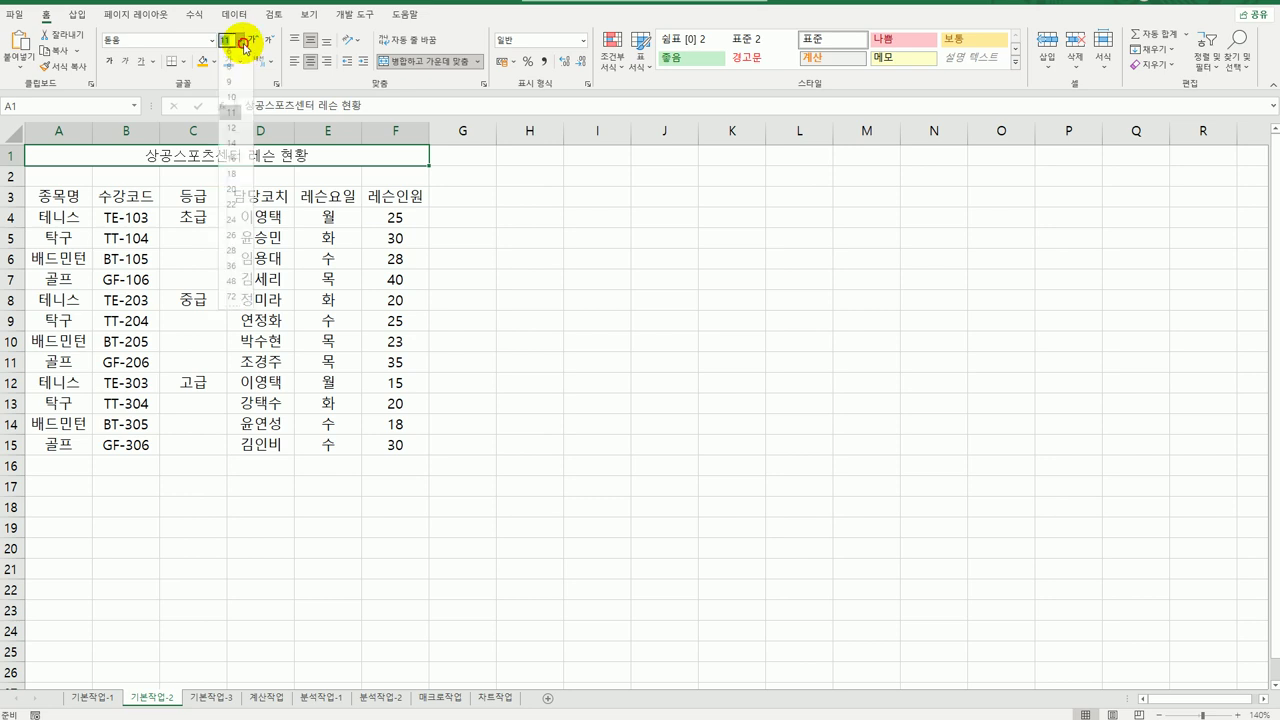
click(231, 165)
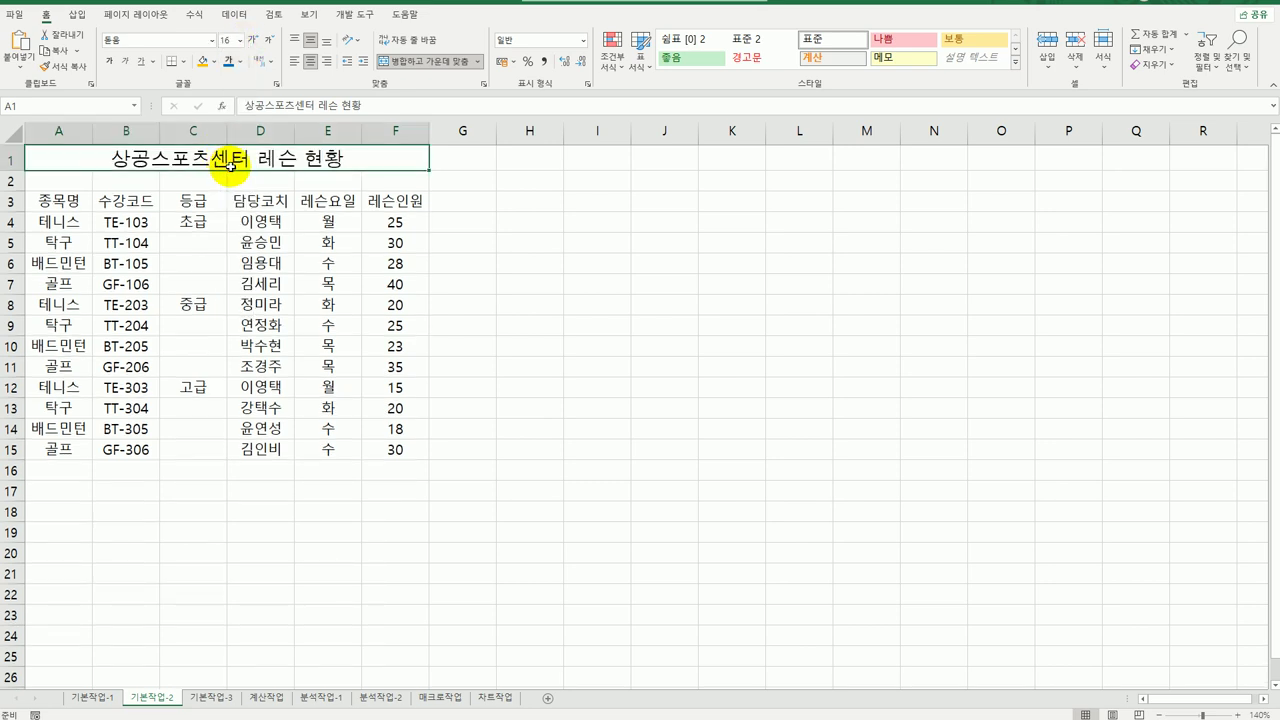
click(110, 63)
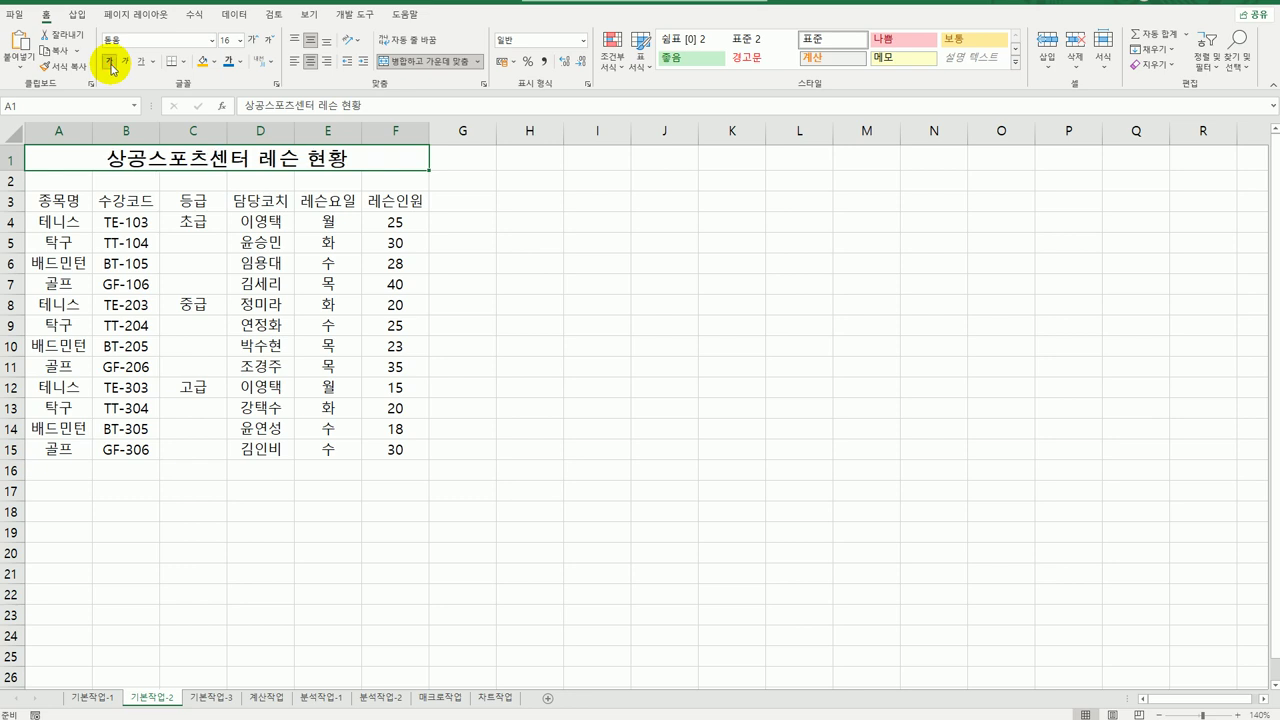
- Set the height of row 1 to 24
right_click(8, 159)
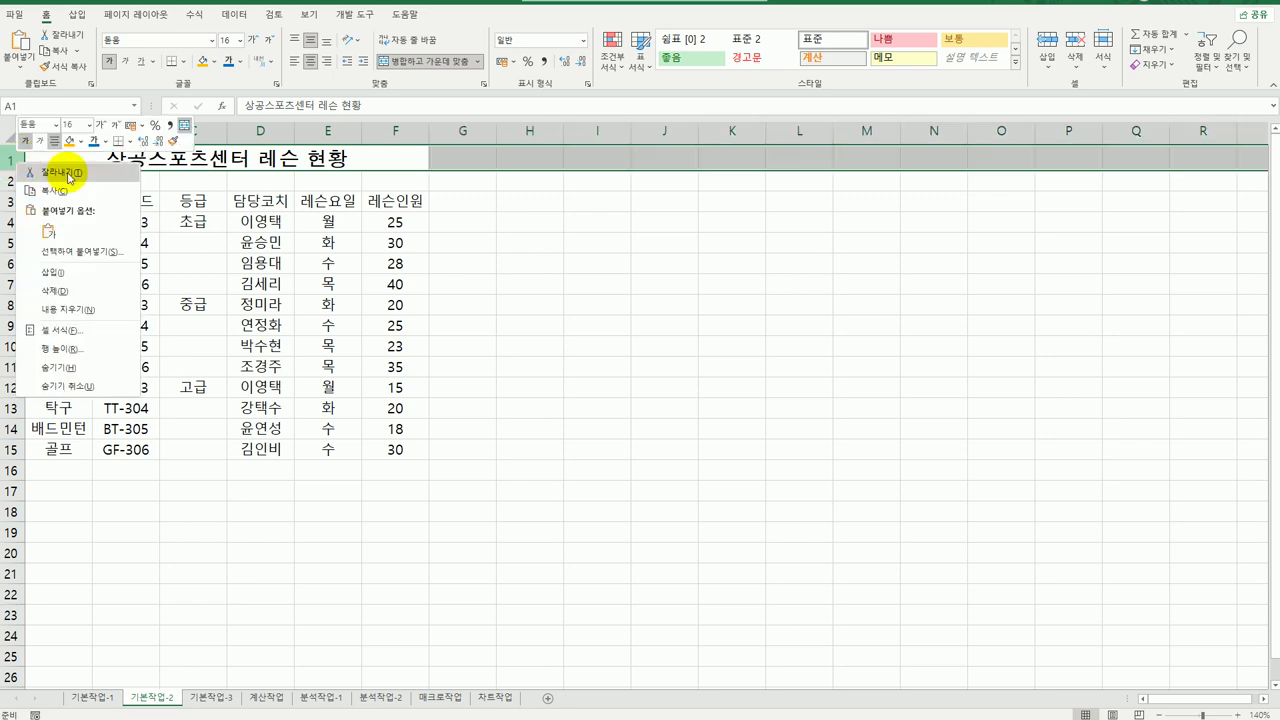
click(92, 348)
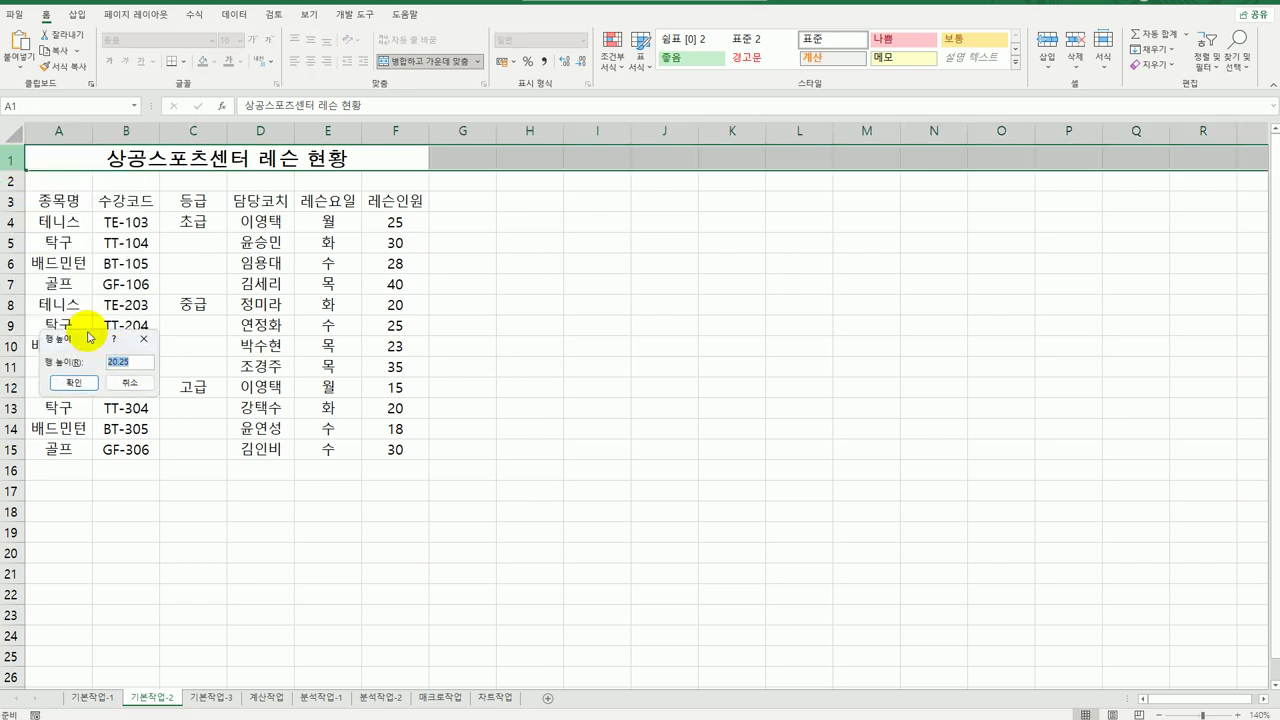
drag(90, 337, 626, 236)
text(24)
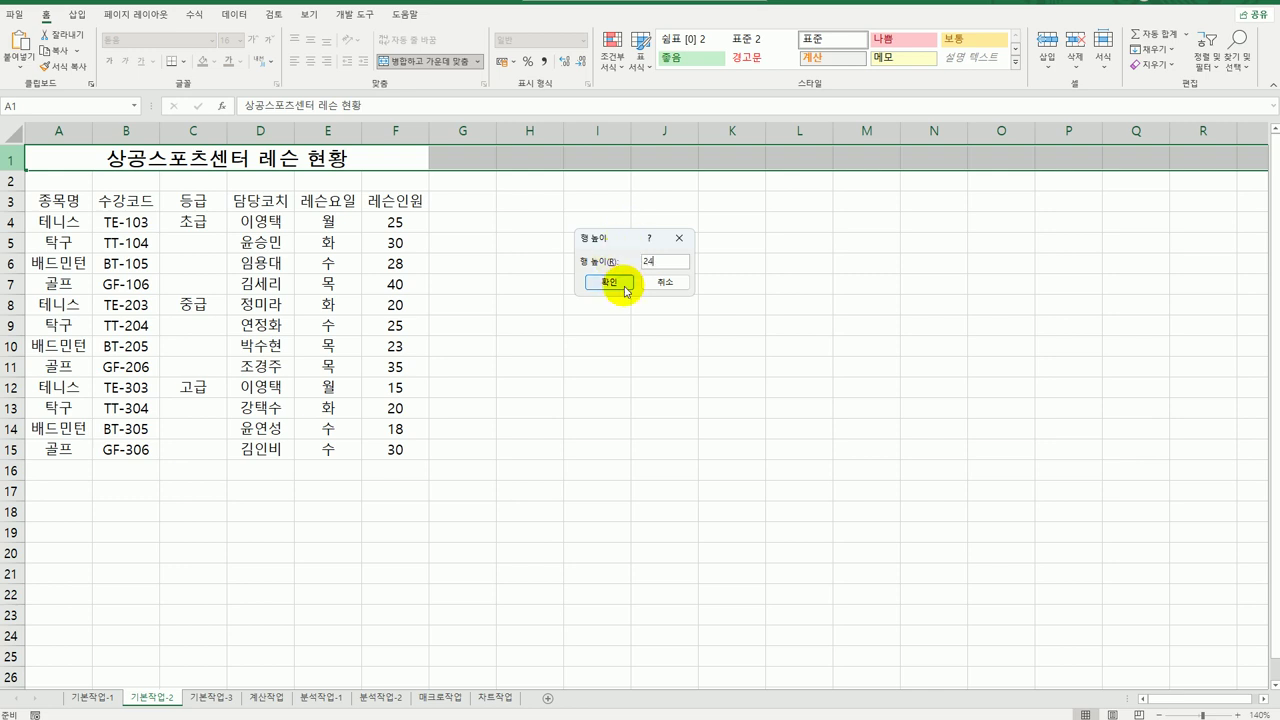
click(612, 282)
click(597, 396)
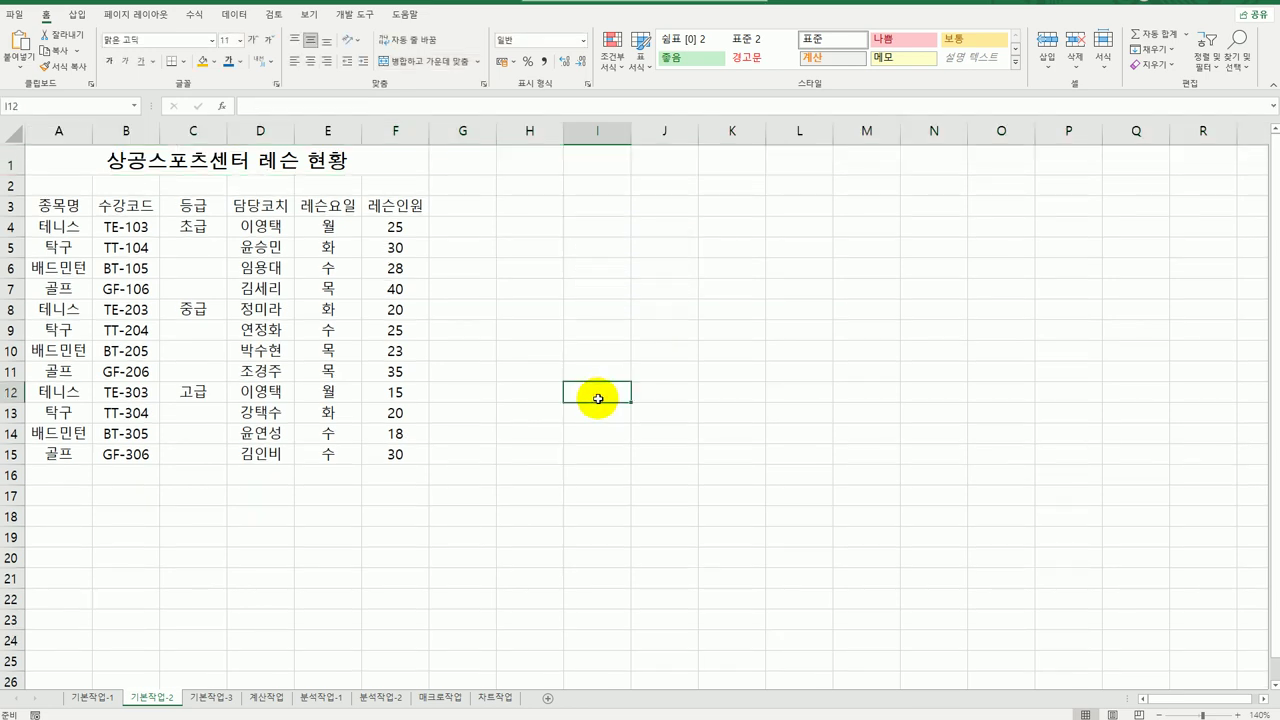
- Merge and center each of the grade ranges C4:C7, C8:C11 and C12:C15
drag(194, 228, 197, 282)
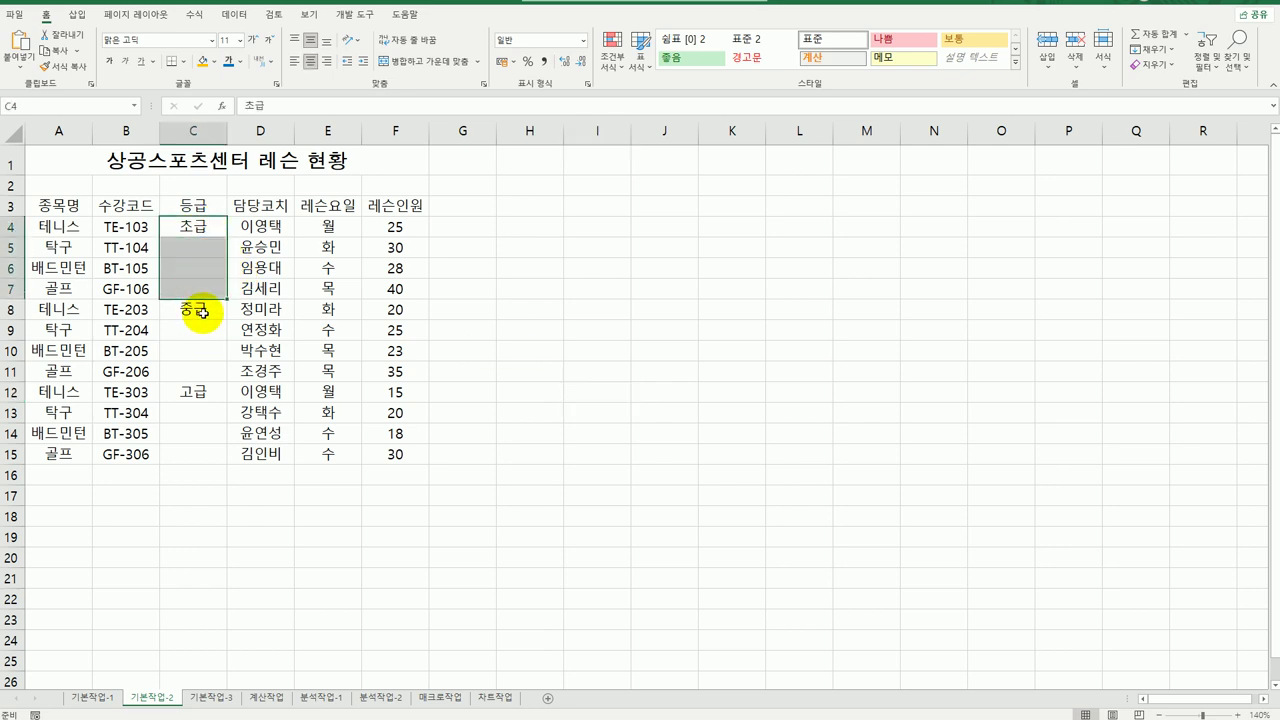
ctrl+drag(200, 309, 195, 371)
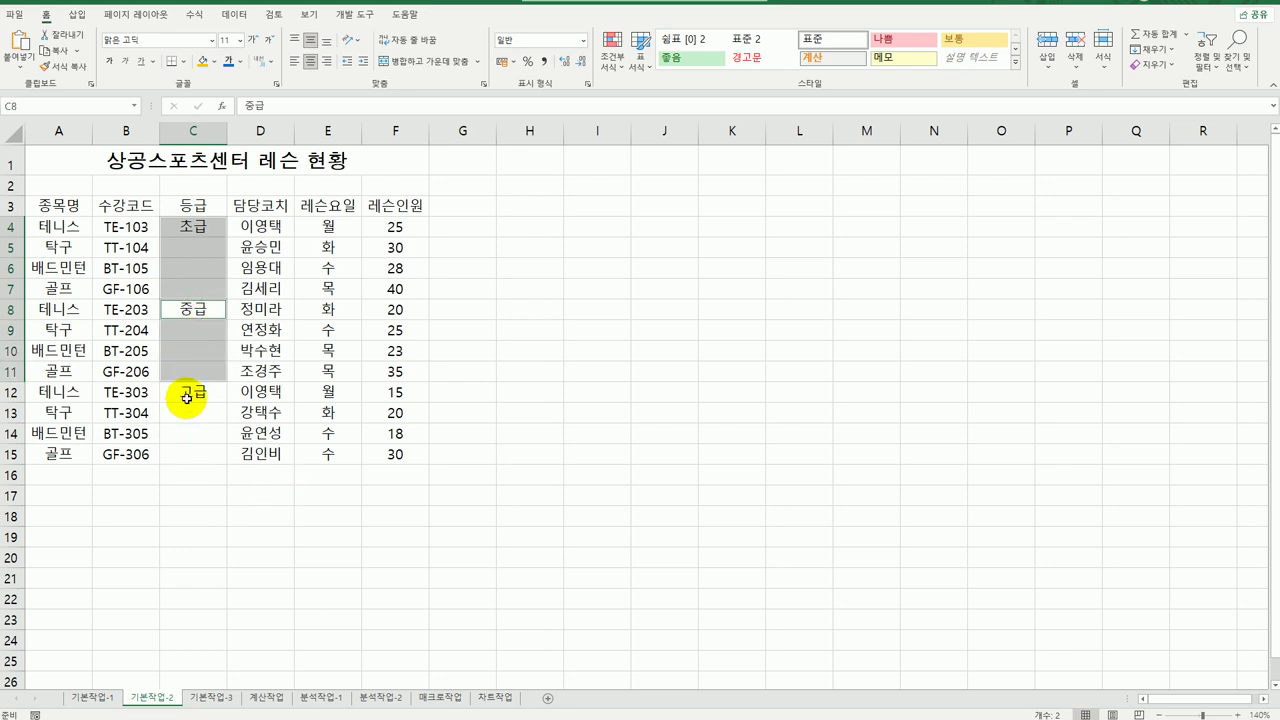
ctrl+drag(190, 396, 189, 454)
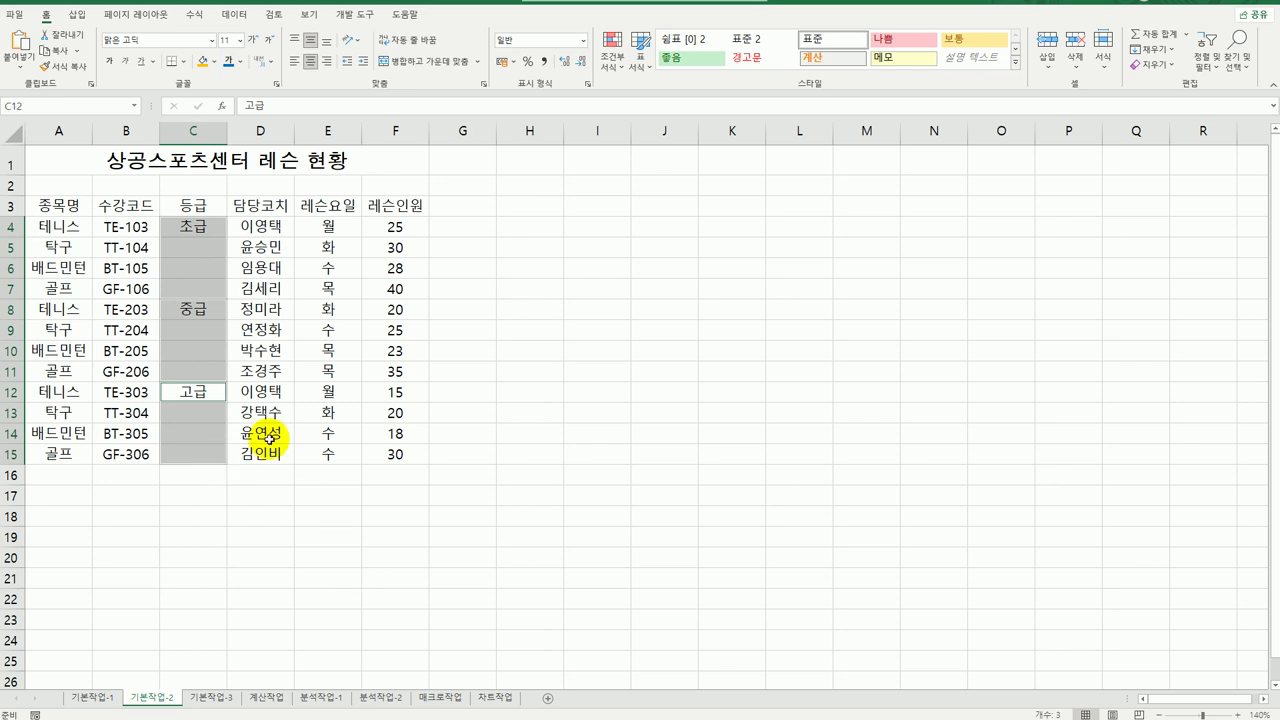
click(407, 66)
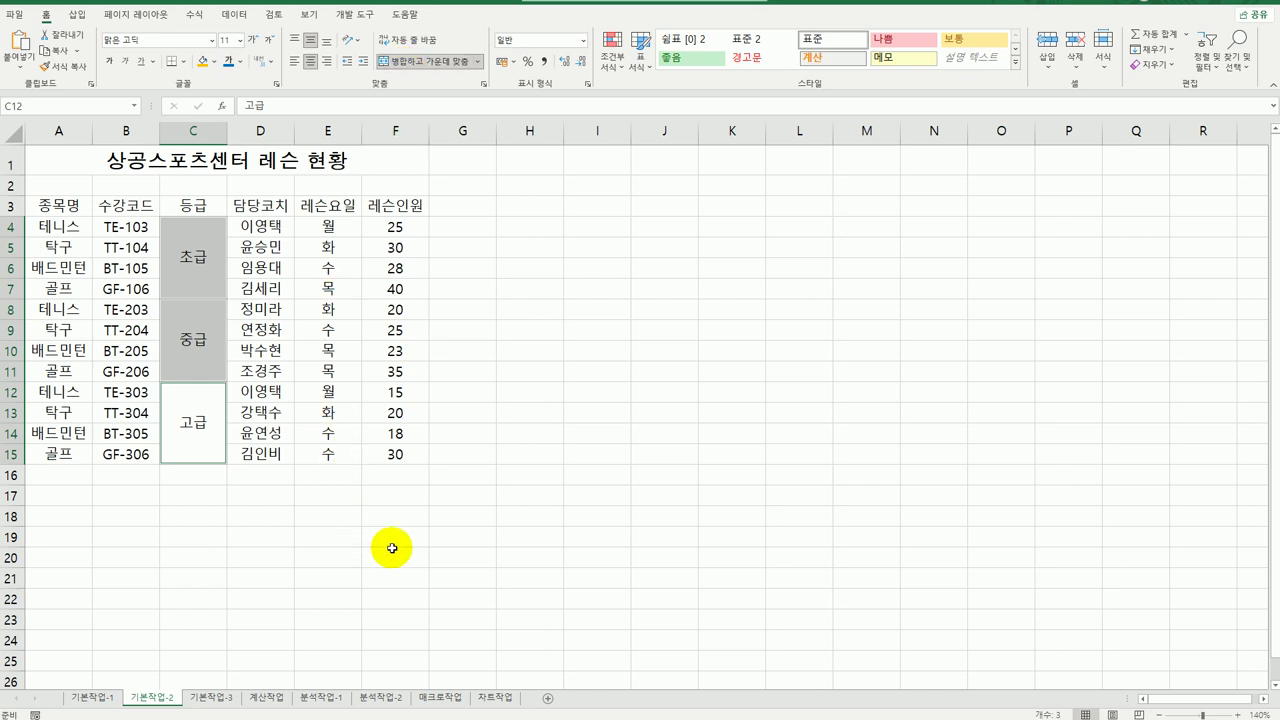
- Make the header cells A3:F3 bold and fill them with the standard light green color
drag(57, 210, 376, 204)
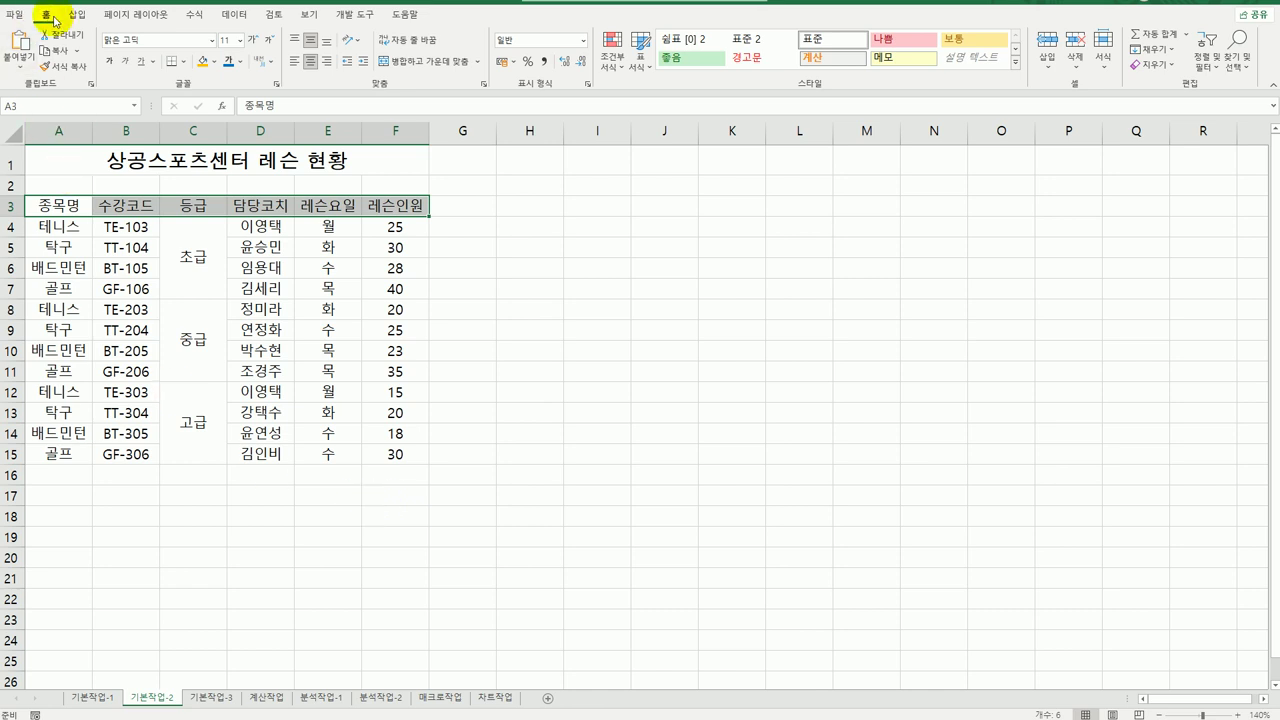
click(110, 62)
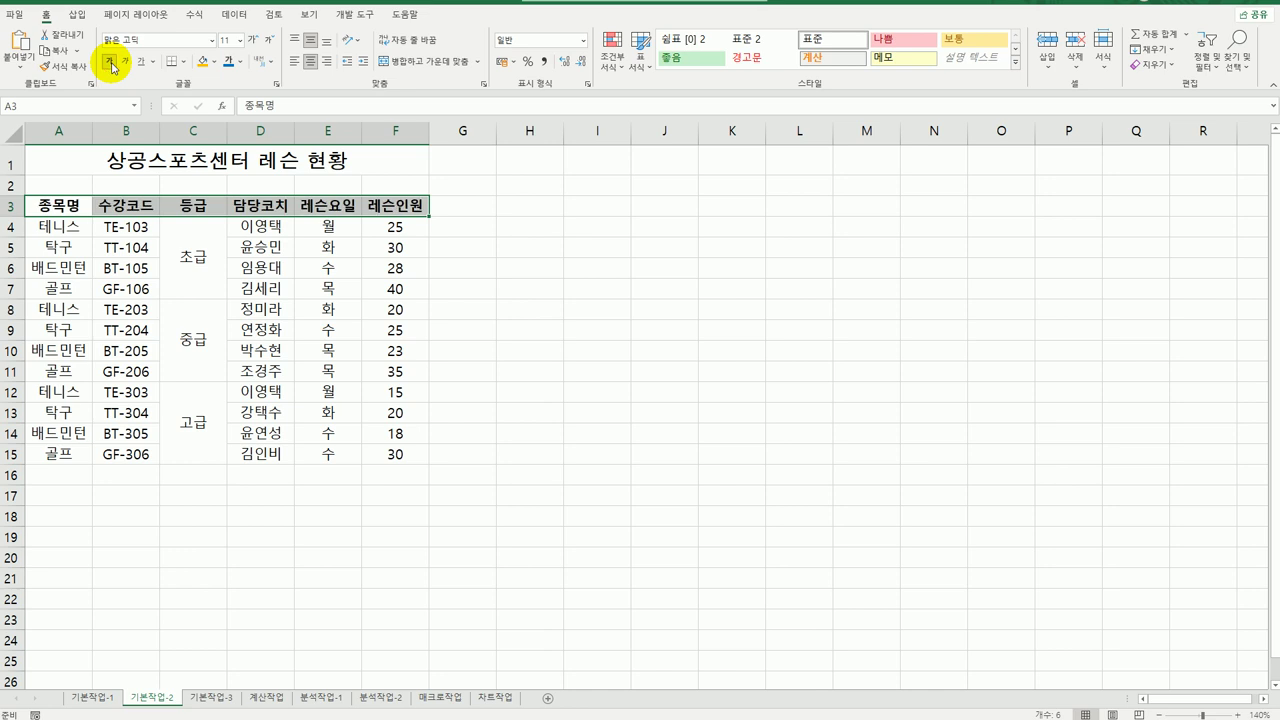
click(215, 63)
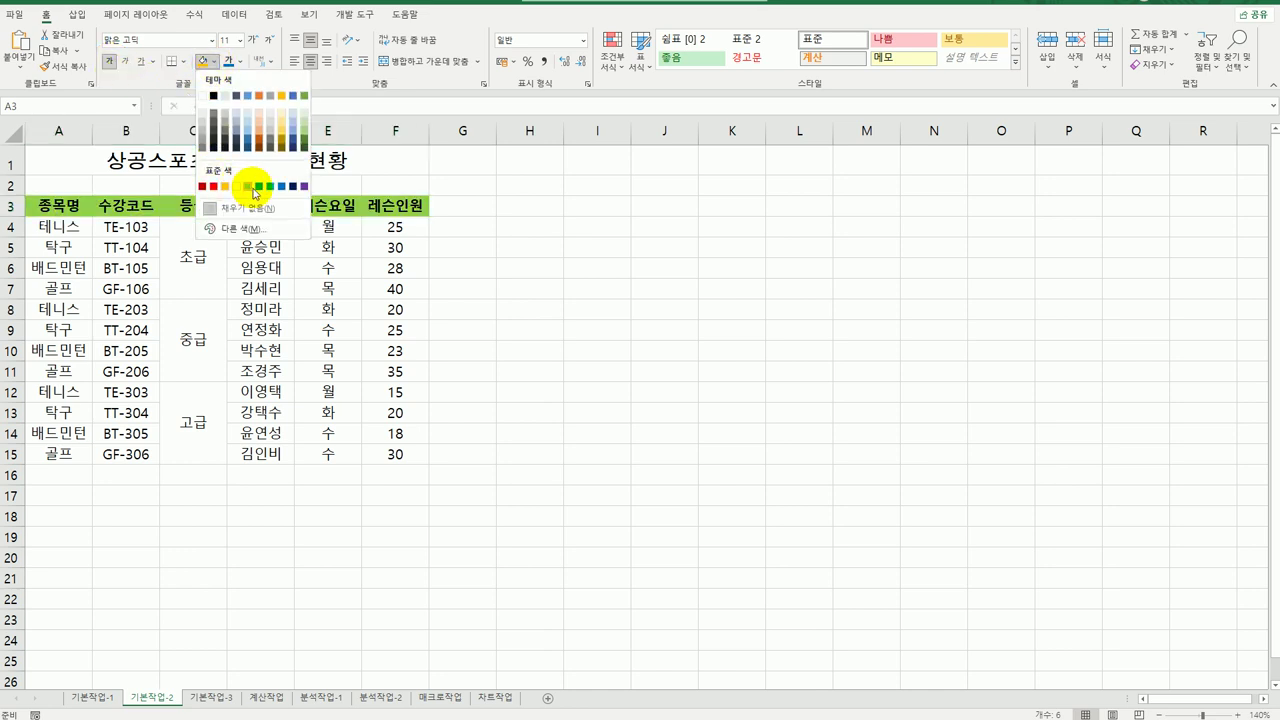
click(249, 188)
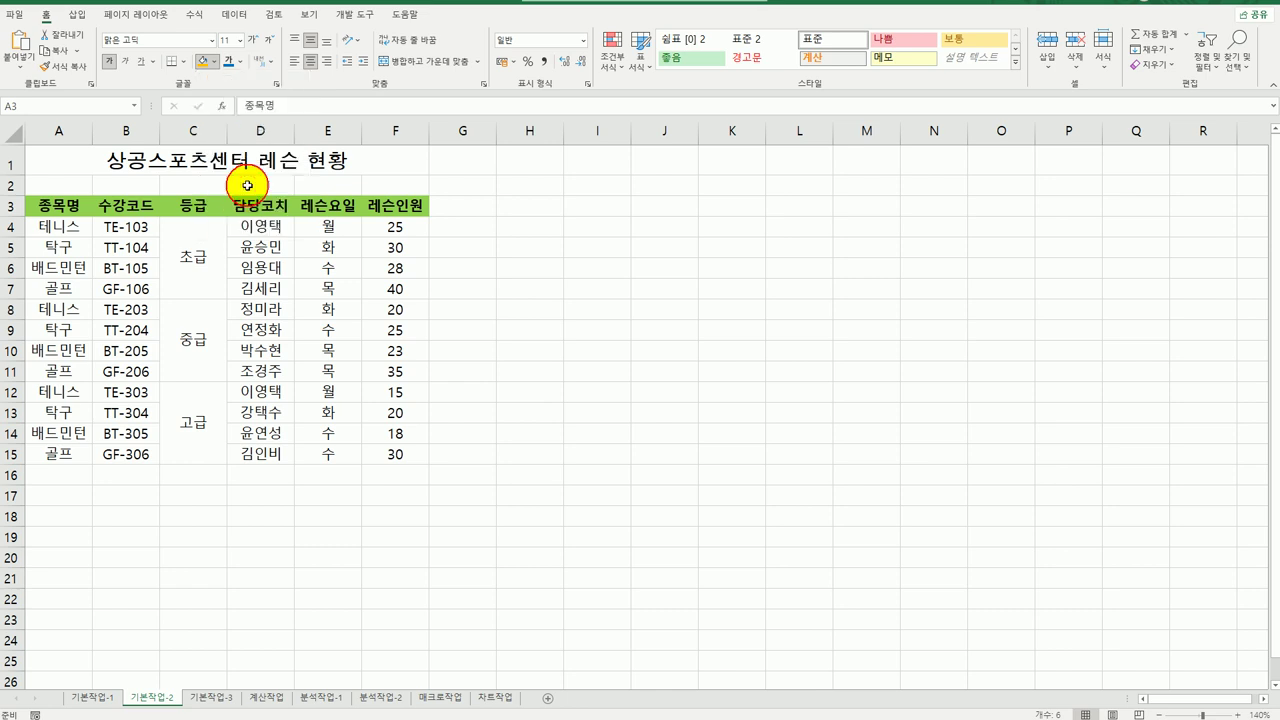
click(593, 488)
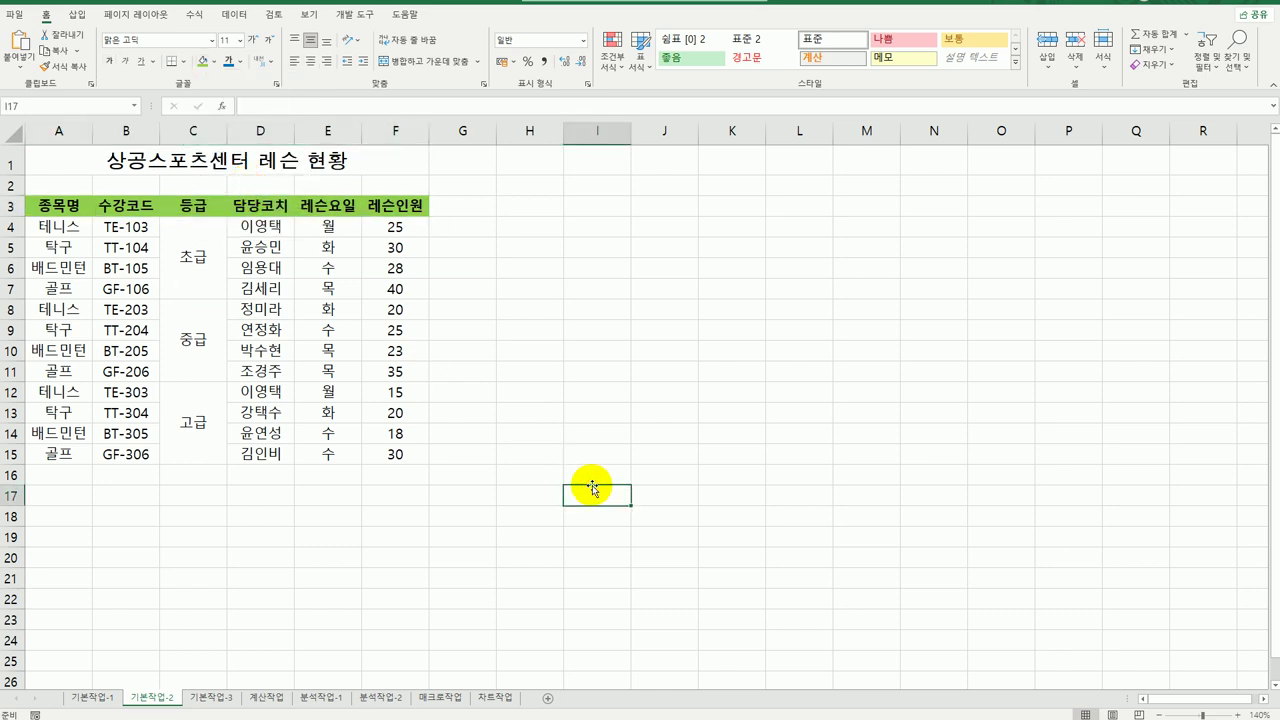
- Convert the header text 등급 in C3 to the Hanja 等級
click(203, 207)
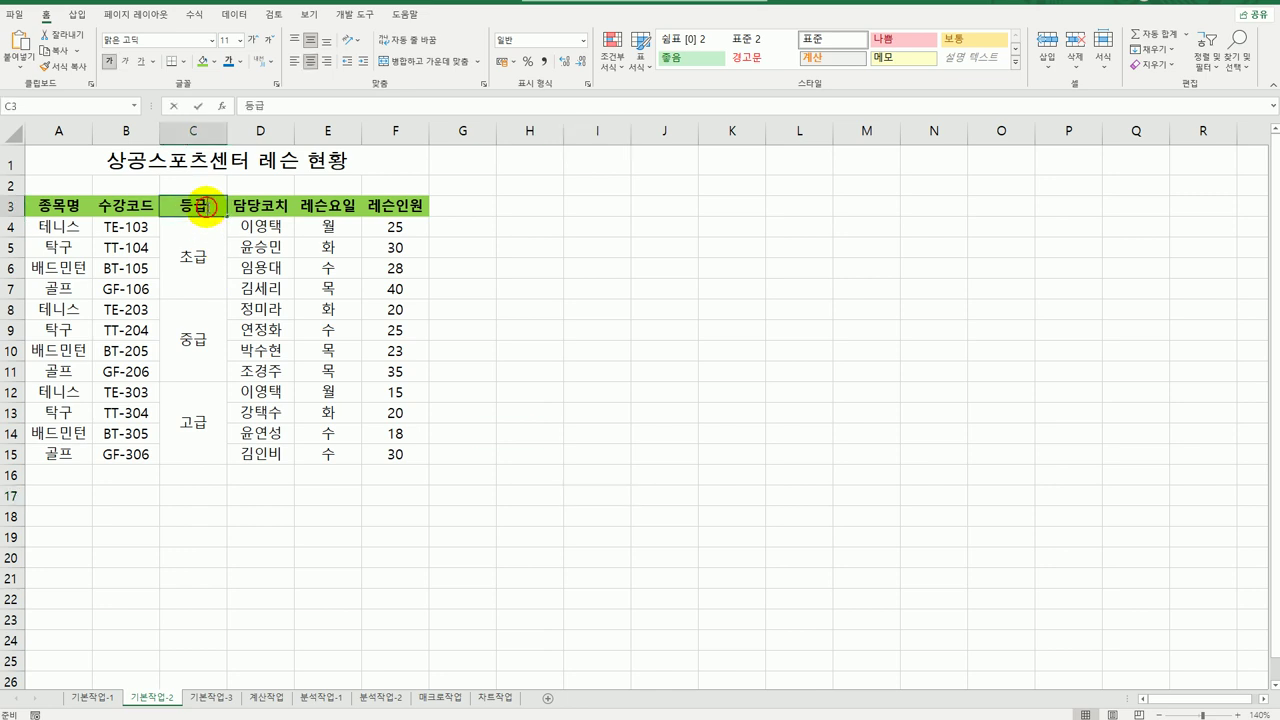
key(F2)
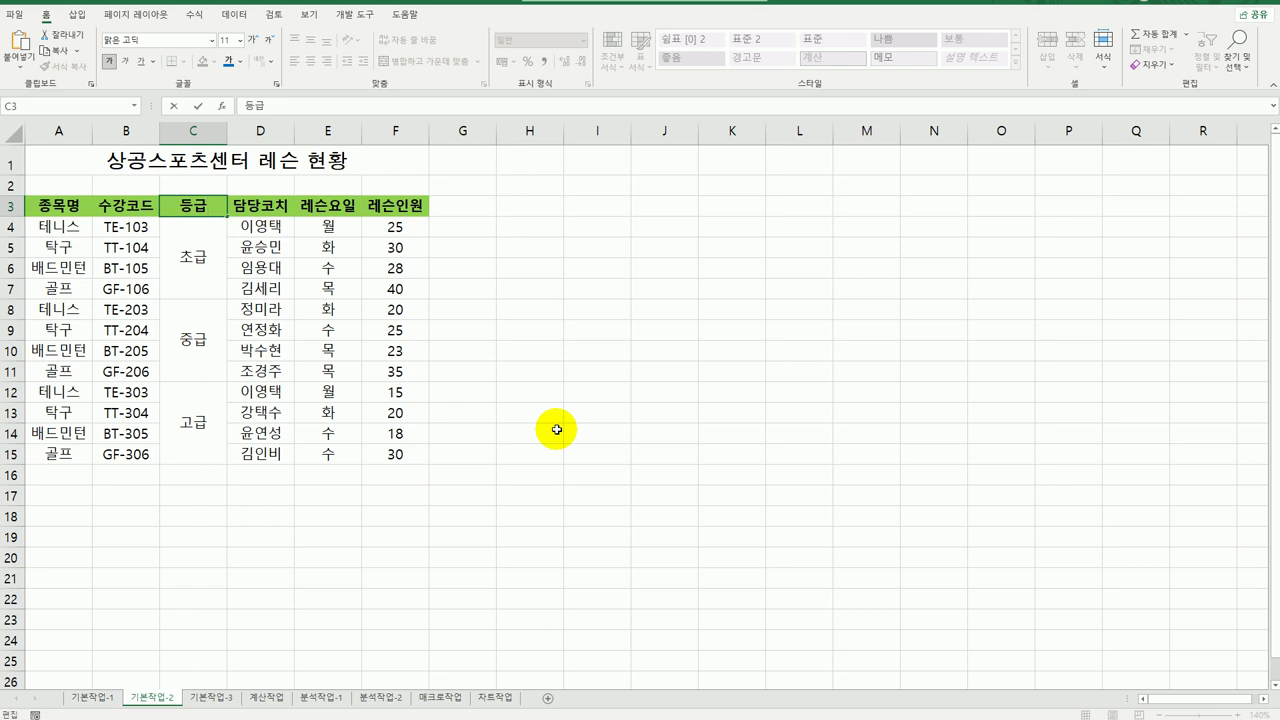
key(Hangul_Hanja)
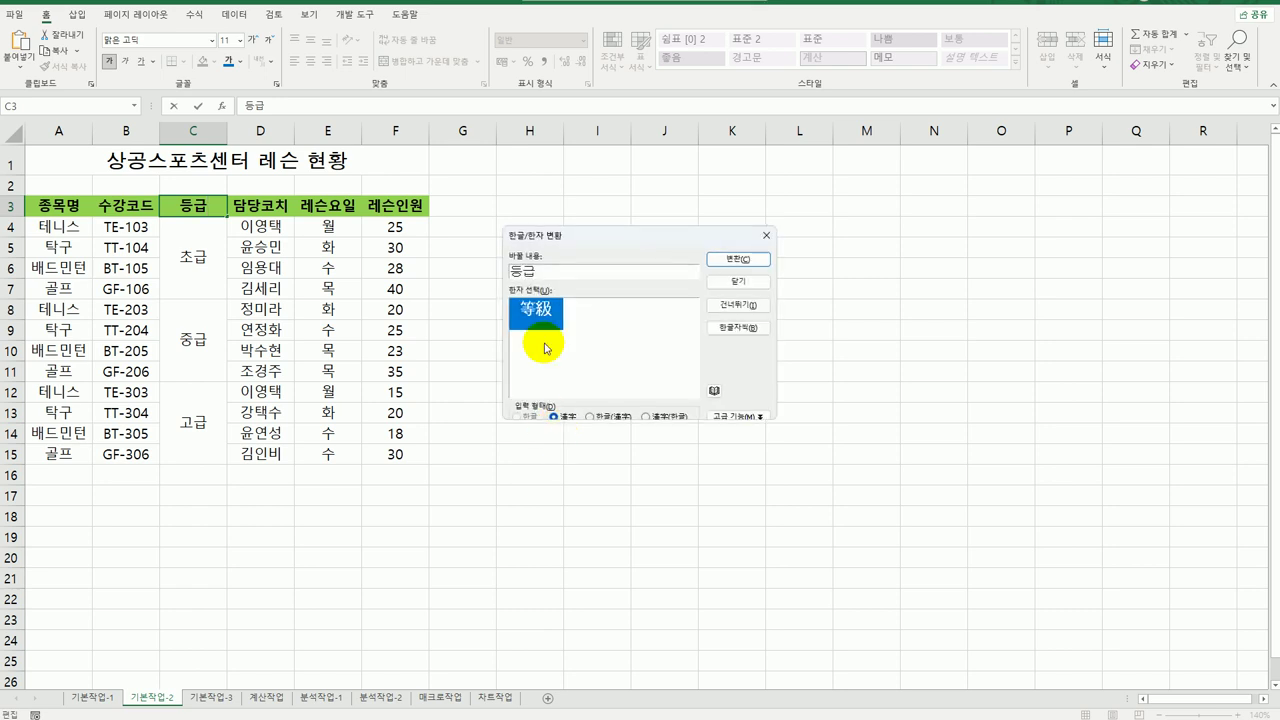
click(735, 259)
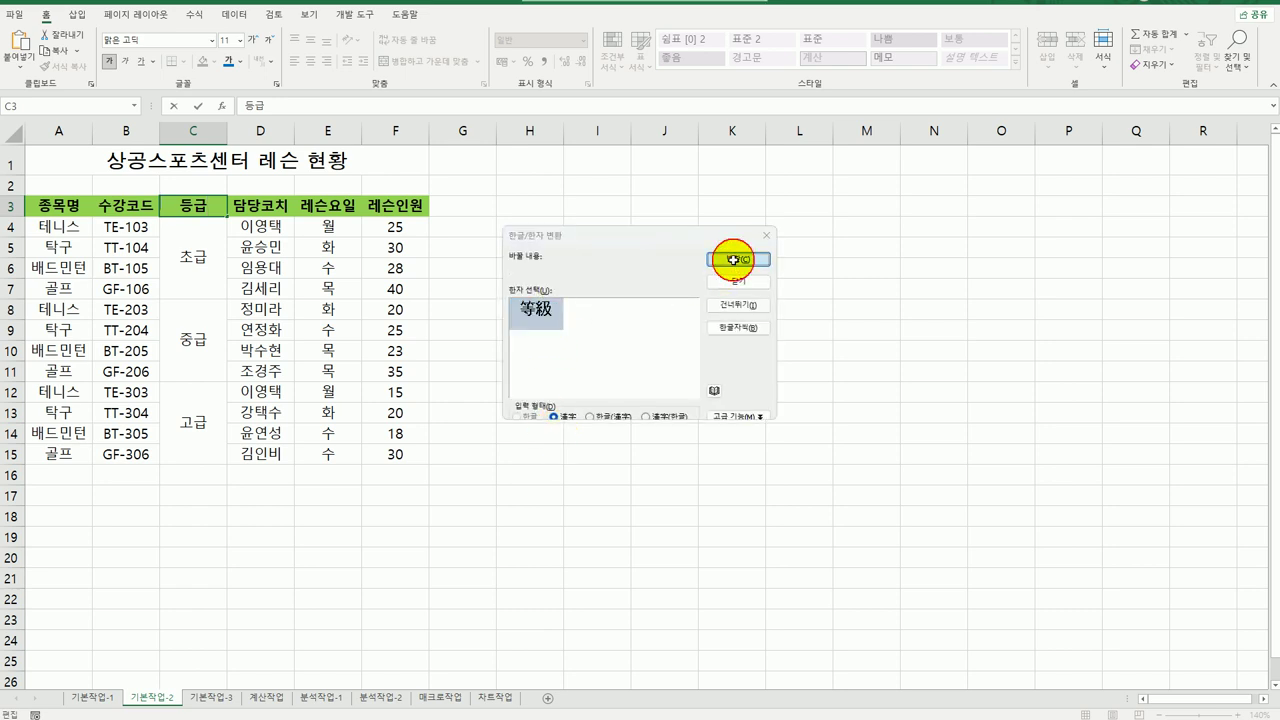
click(731, 378)
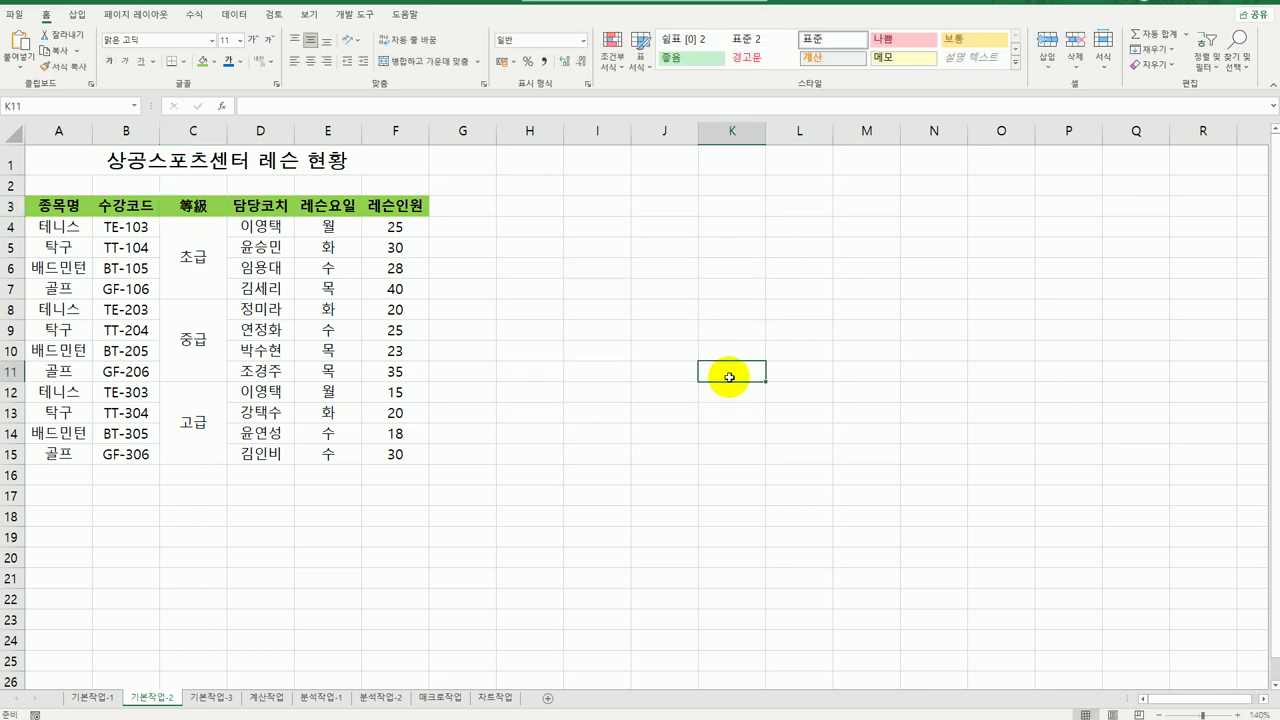
- Apply the custom number format 0명 to the lesson headcounts in F4:F15
click(401, 228)
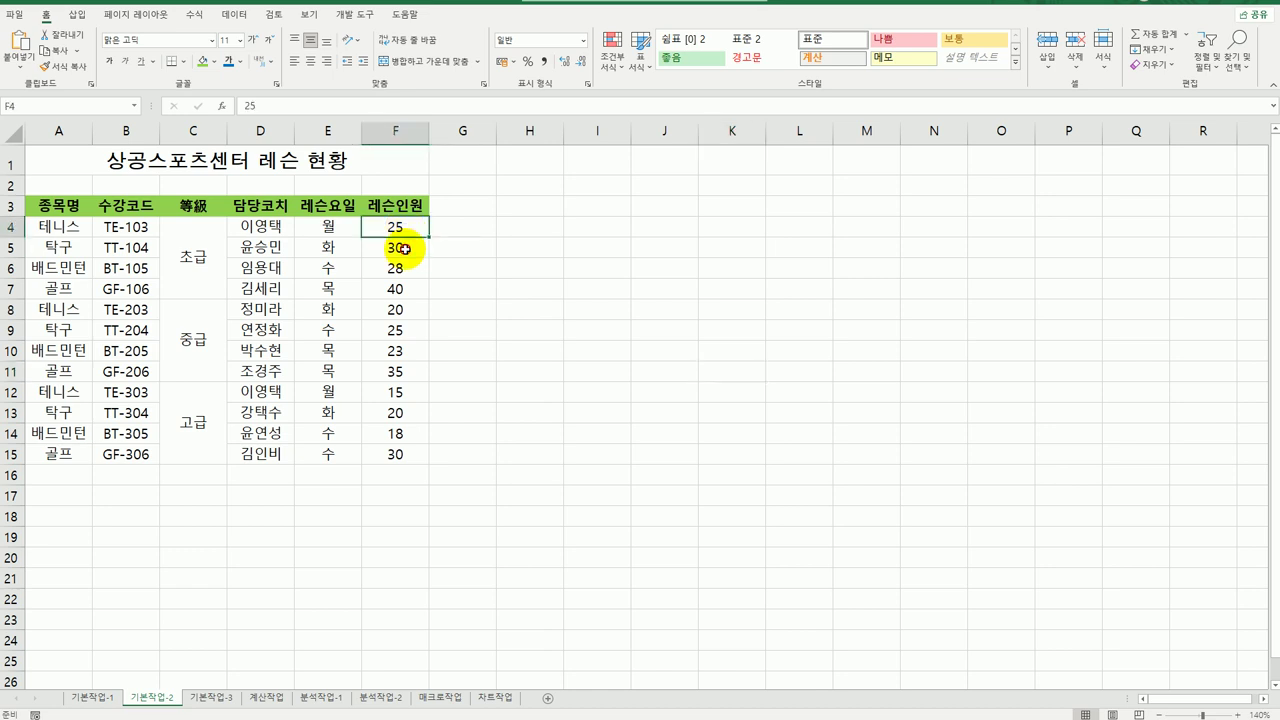
drag(405, 249, 397, 449)
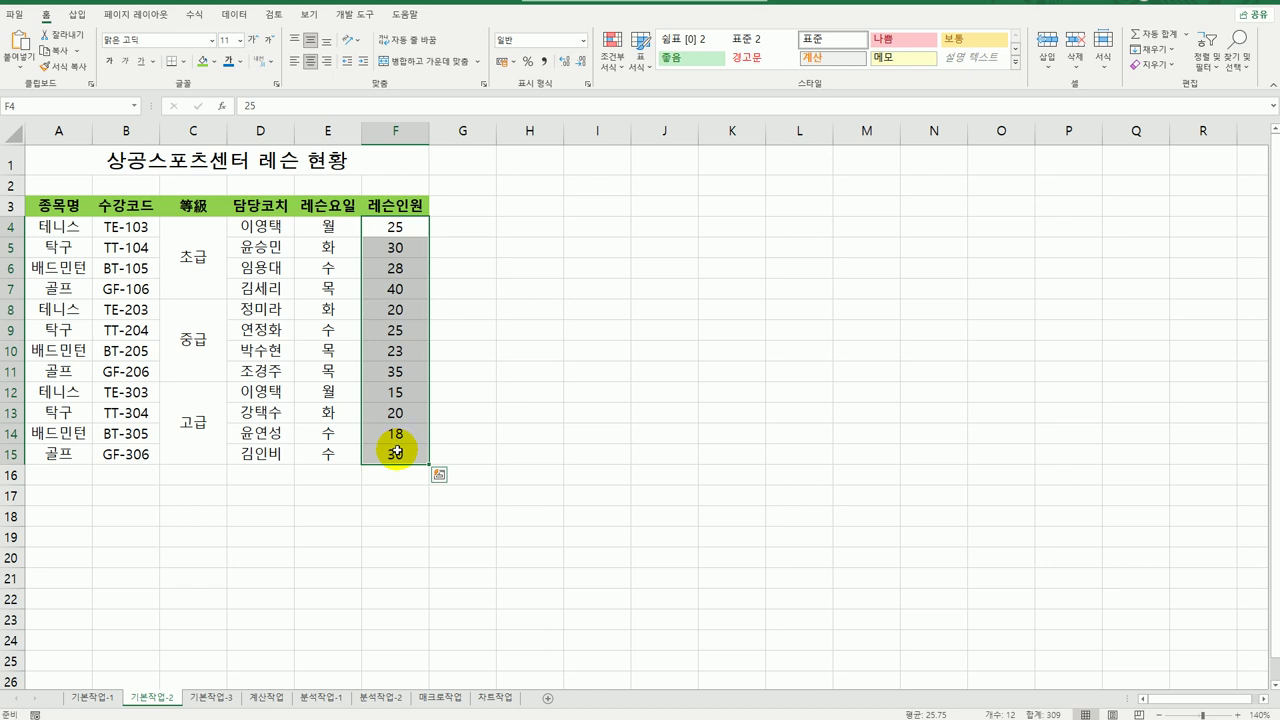
right_click(404, 229)
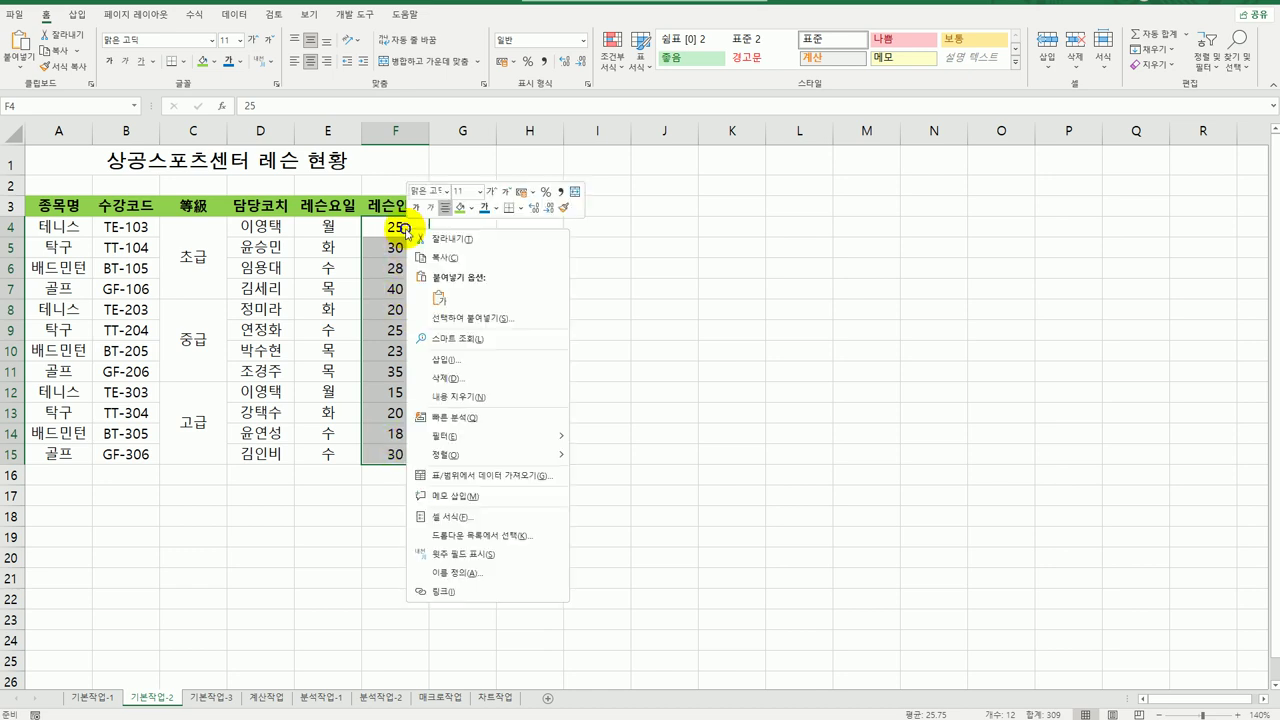
click(550, 515)
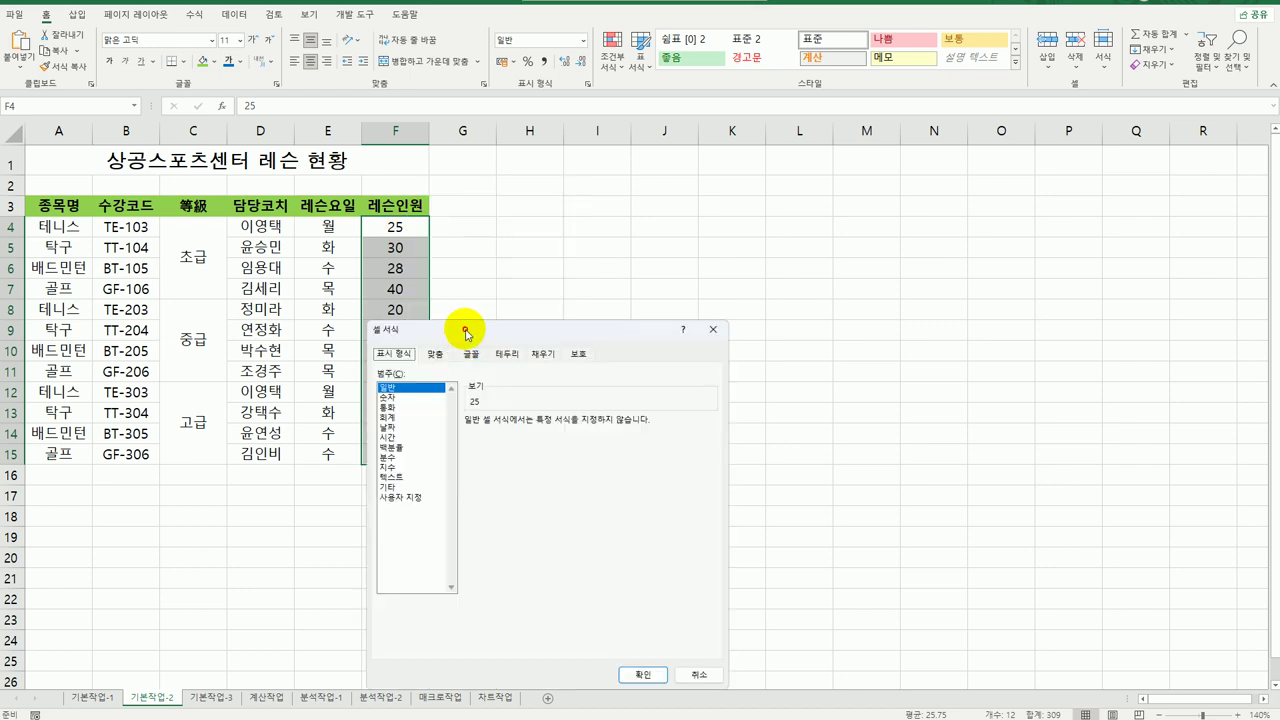
drag(466, 330, 613, 191)
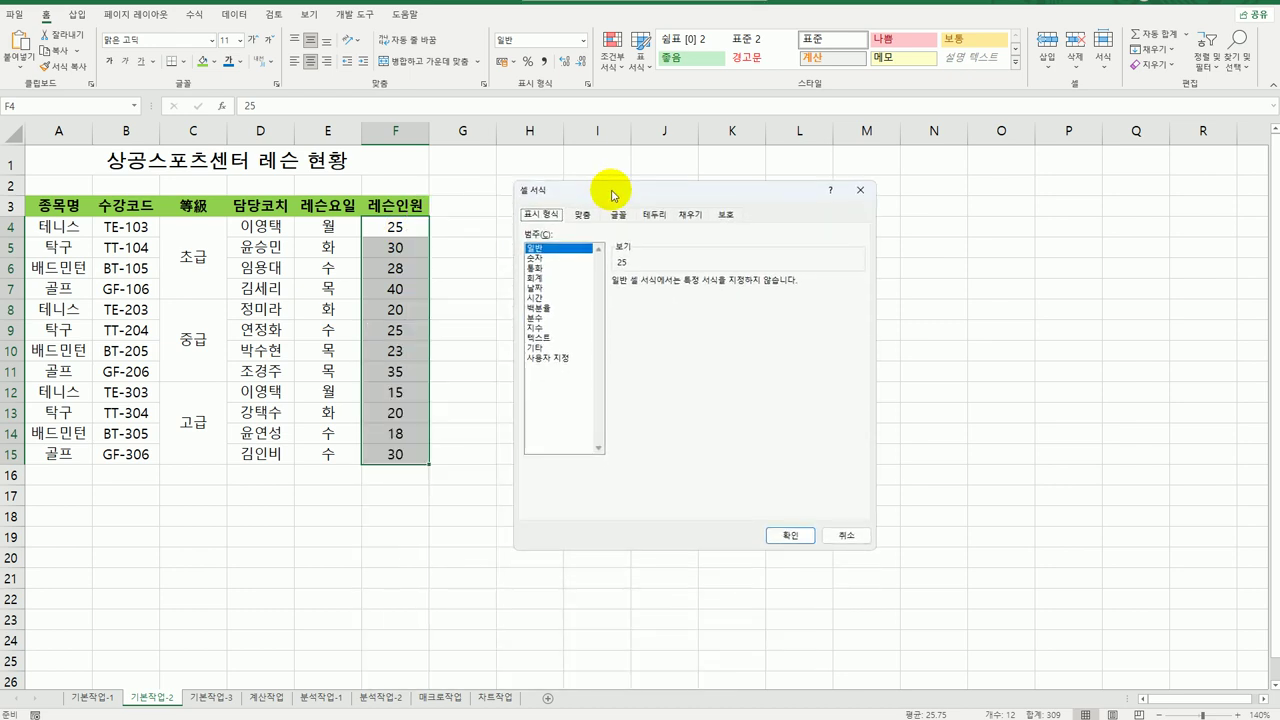
click(556, 359)
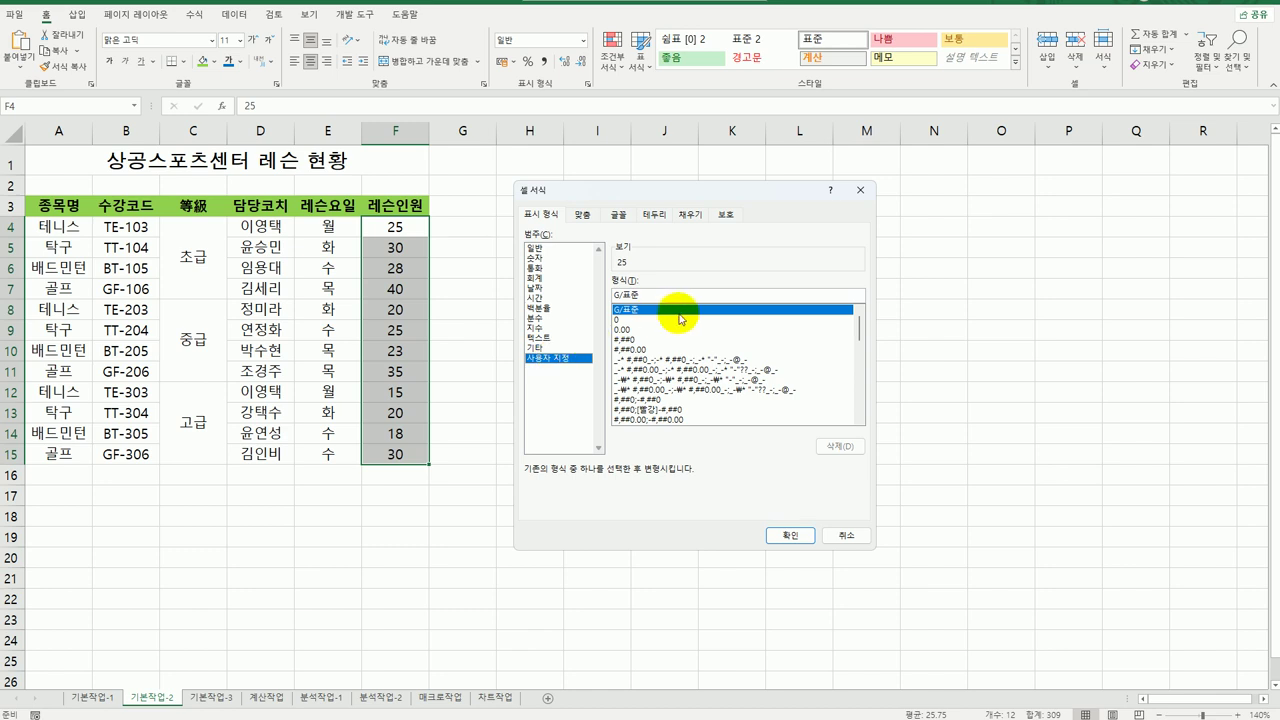
drag(674, 296, 549, 296)
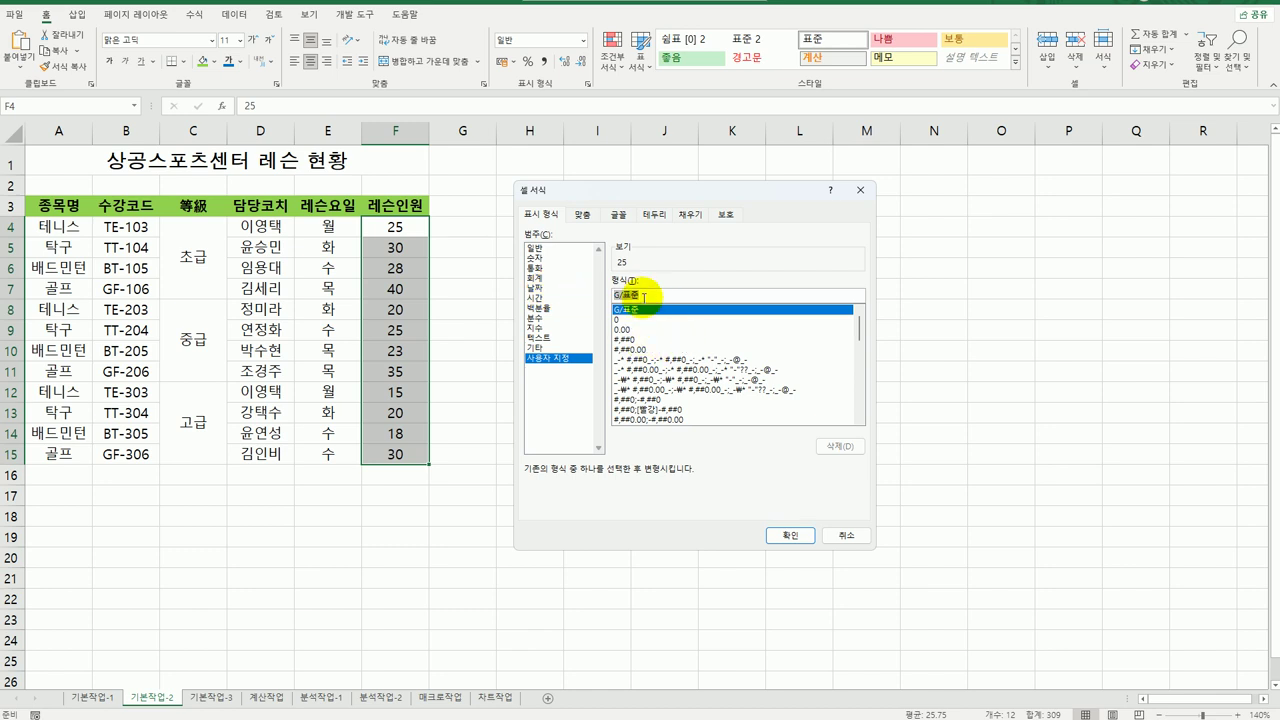
text(0)
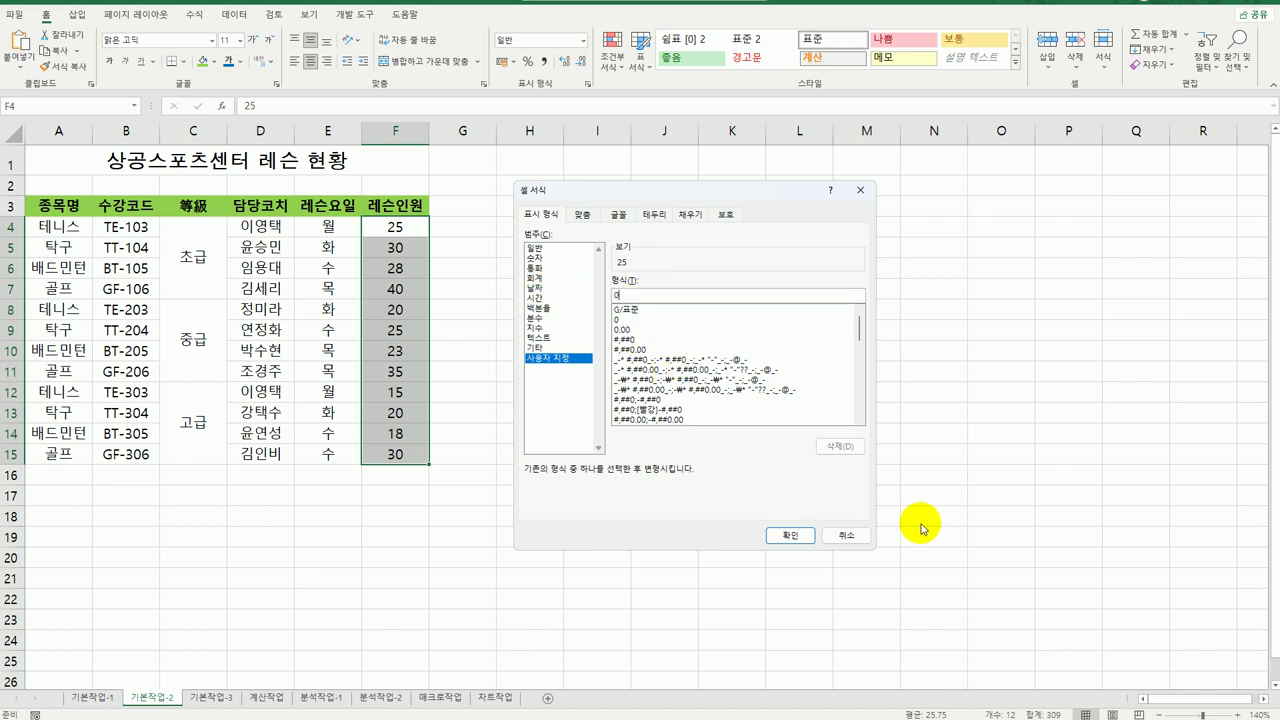
text(명)
click(790, 535)
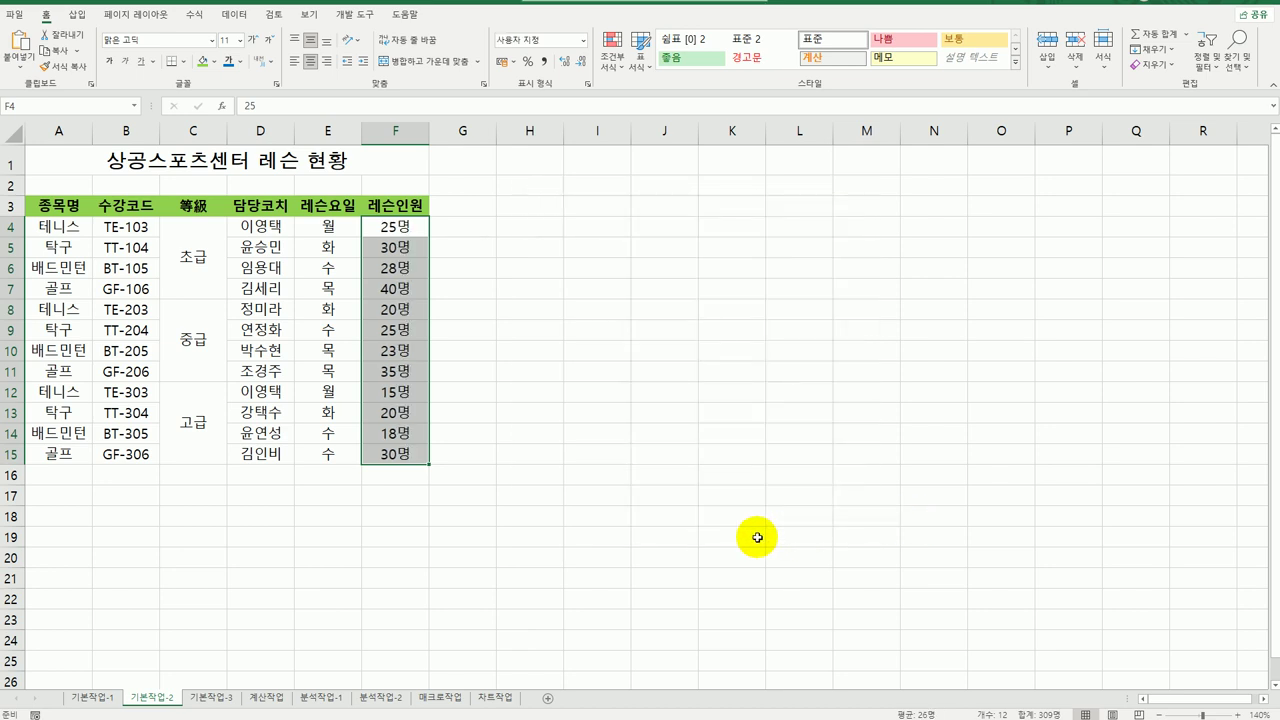
- Apply all borders to the table range A3:F15 and add a thick outside border around it
drag(62, 205, 368, 438)
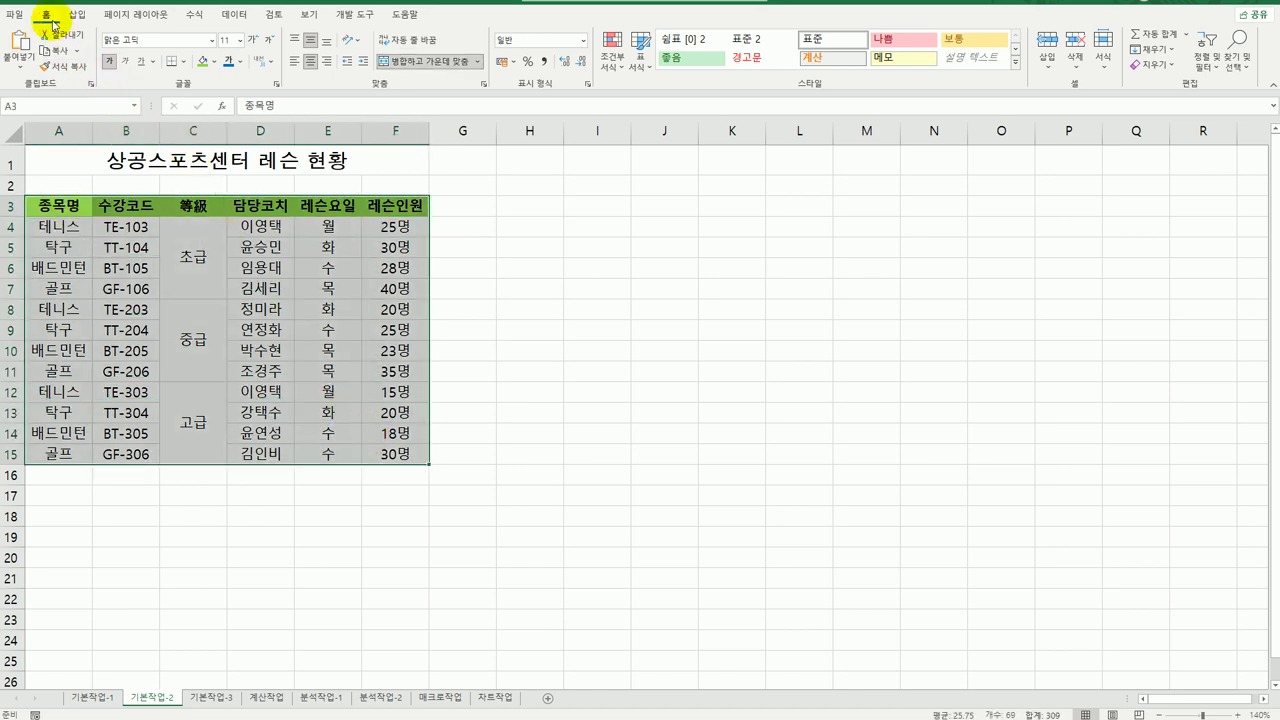
click(183, 61)
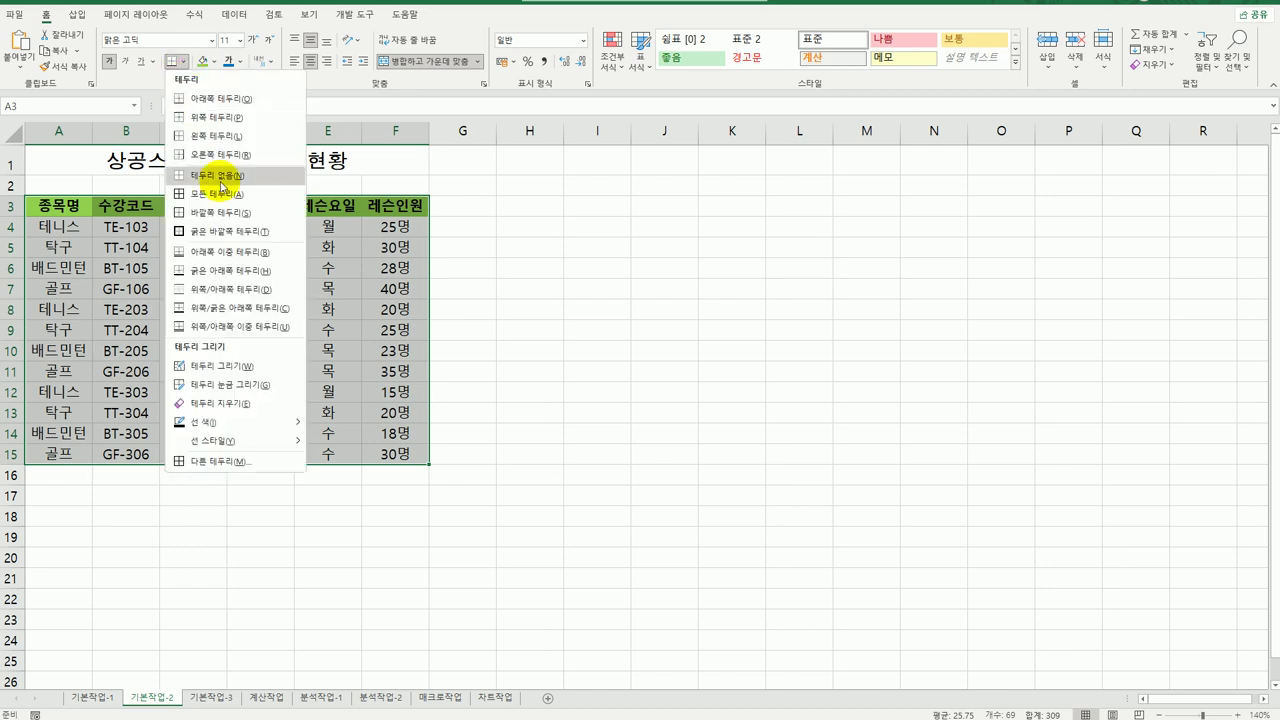
click(223, 197)
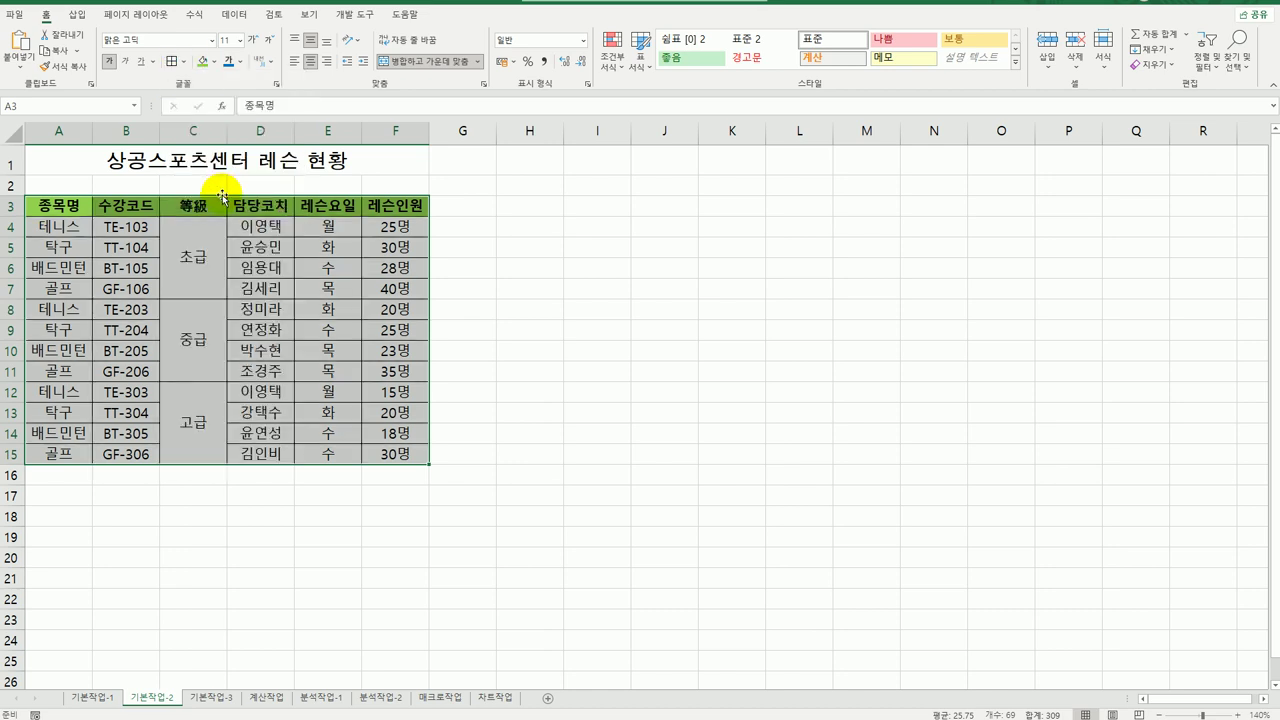
click(185, 63)
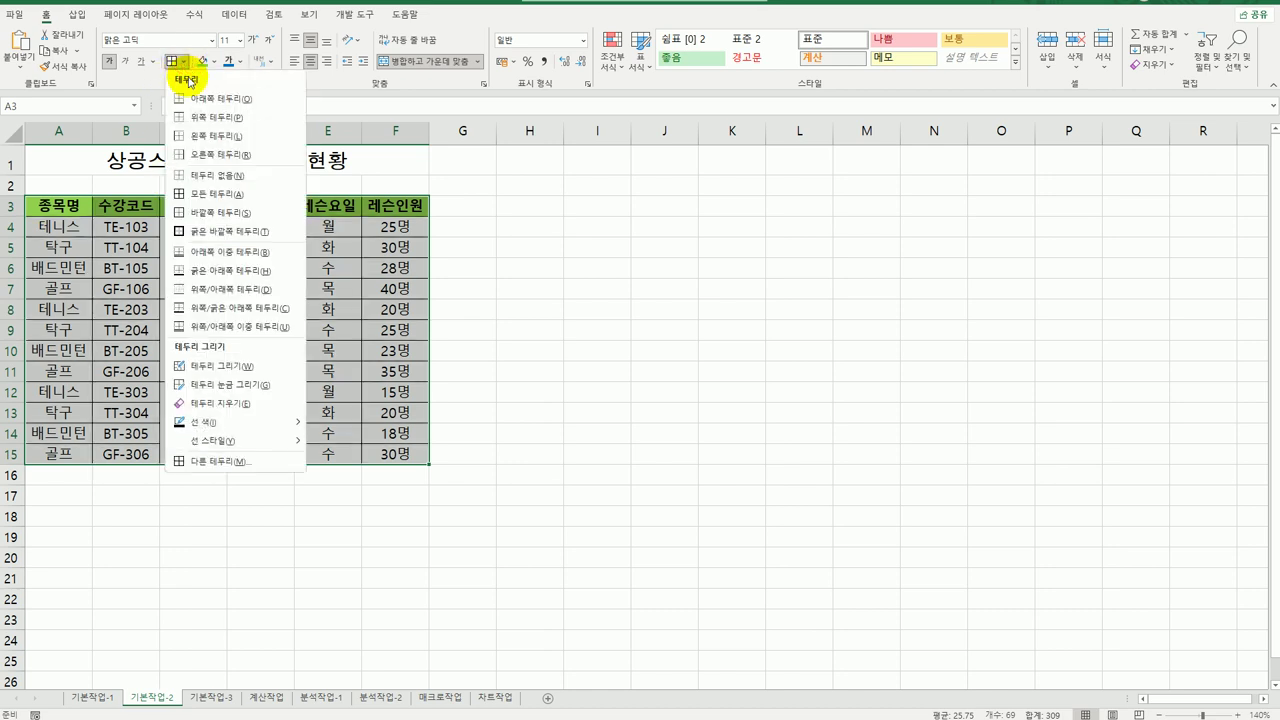
click(205, 229)
click(586, 542)
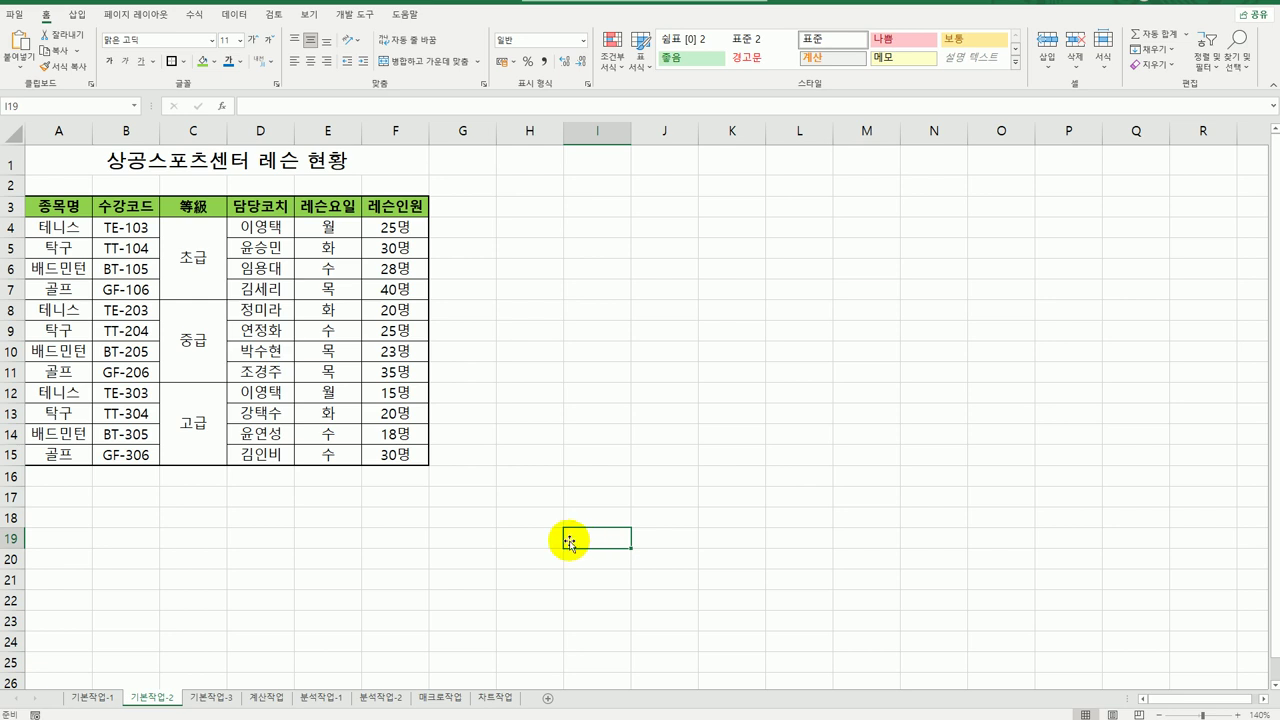
- On the 기본작업-3 sheet, copy the header 면적(제곱미터) from E3 to A20 and 근무인원 from F3 to B20
click(226, 703)
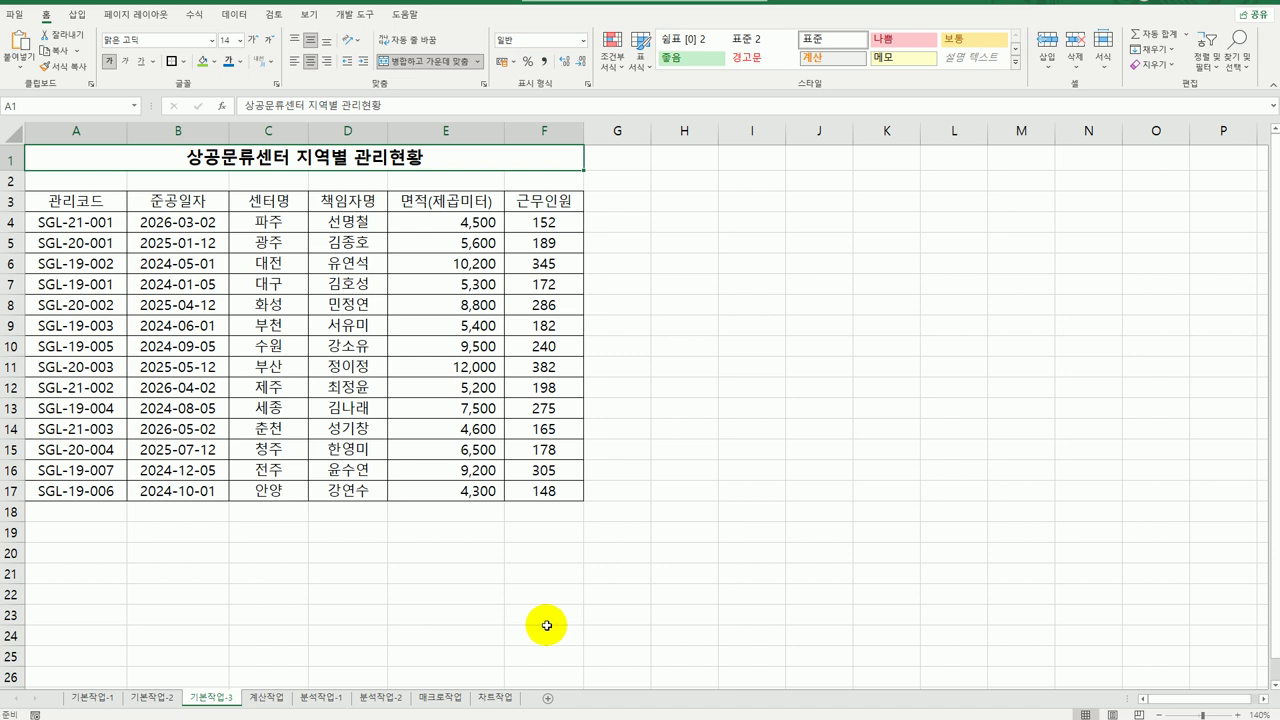
click(462, 197)
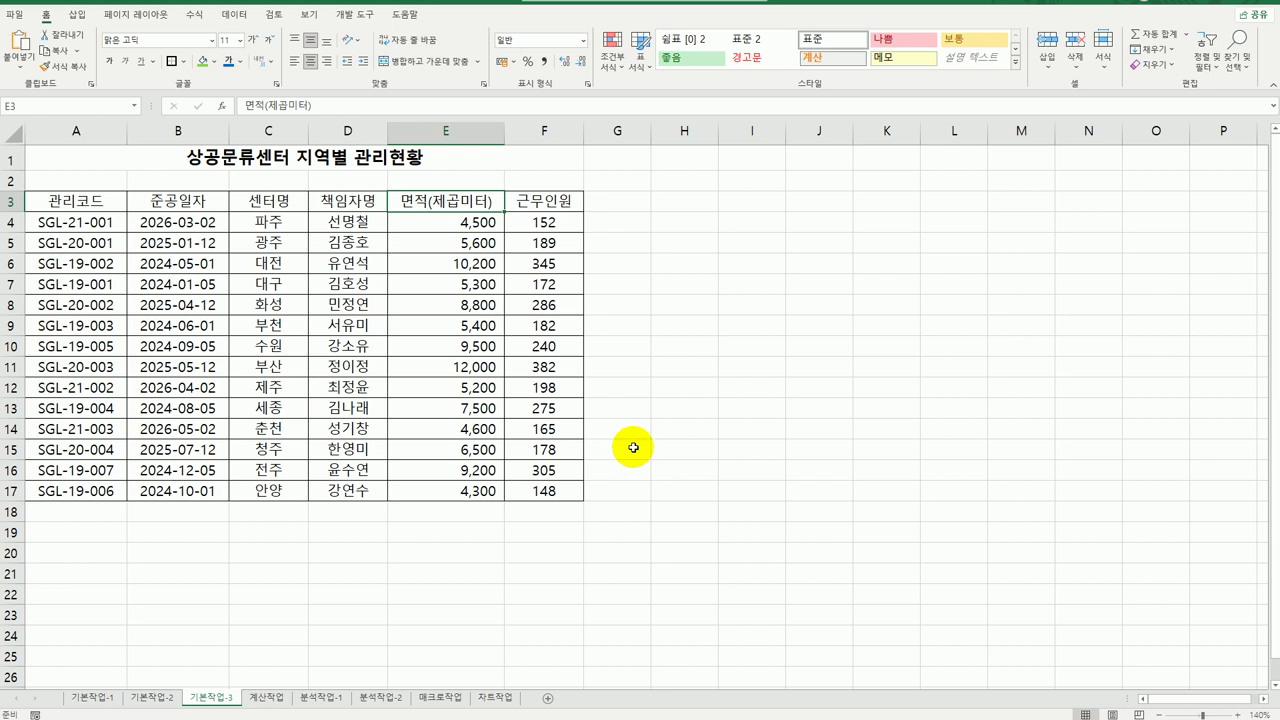
key(ctrl+c)
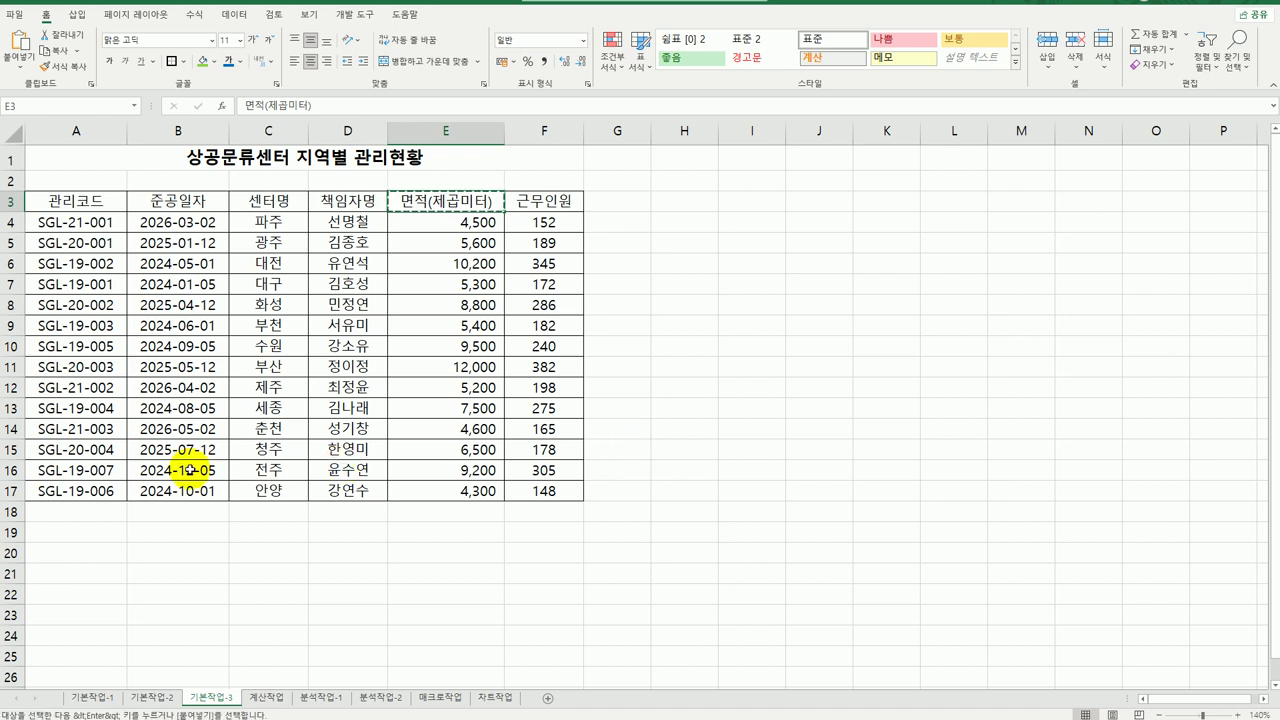
click(54, 558)
key(ctrl+v)
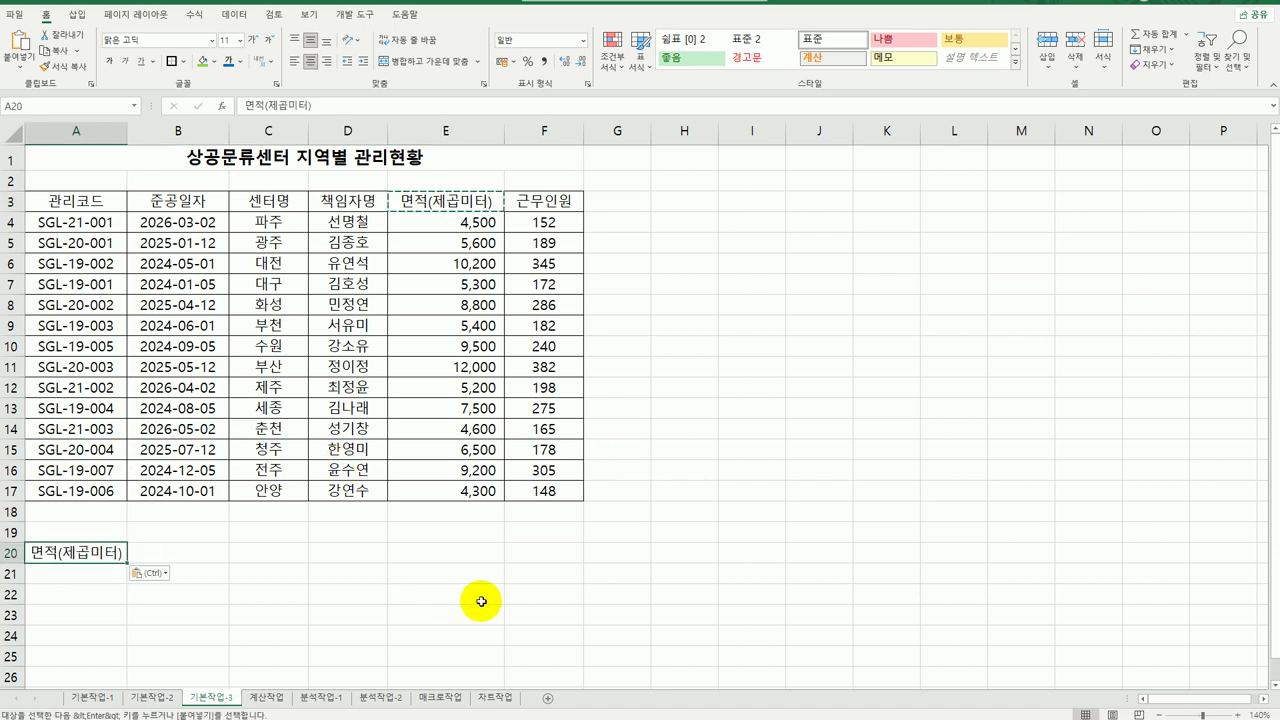
click(558, 201)
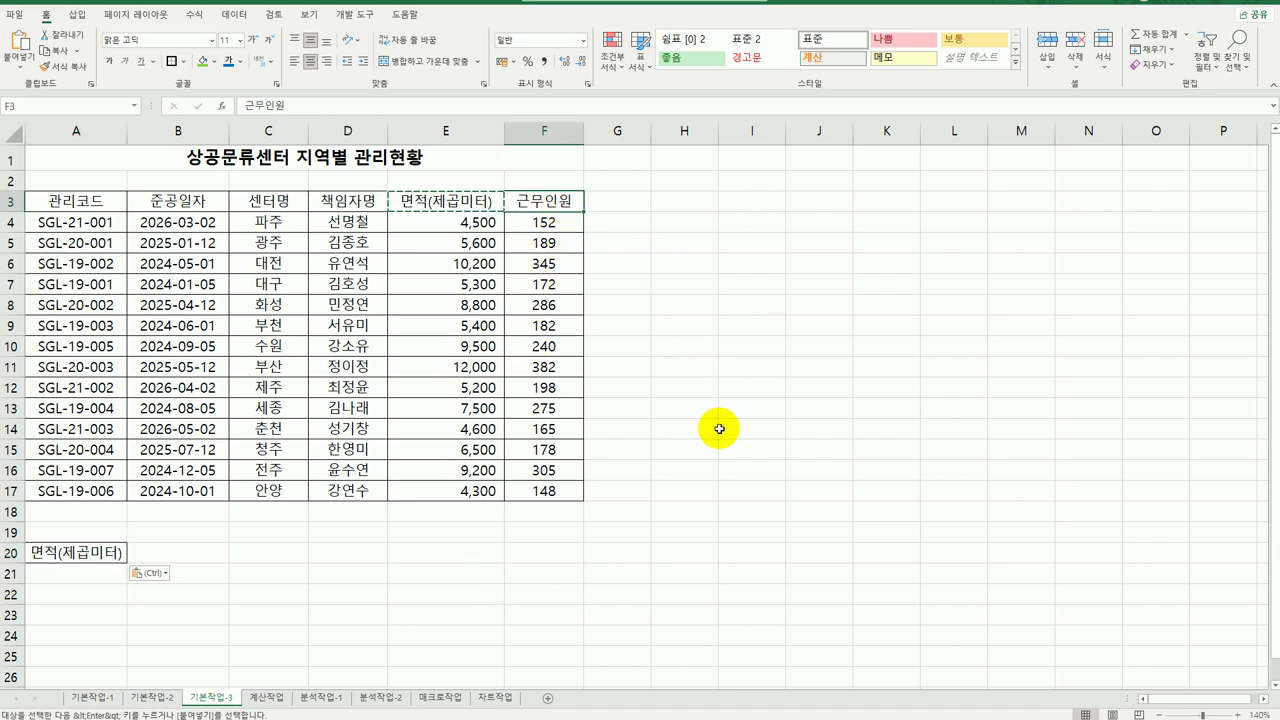
key(ctrl+c)
click(180, 549)
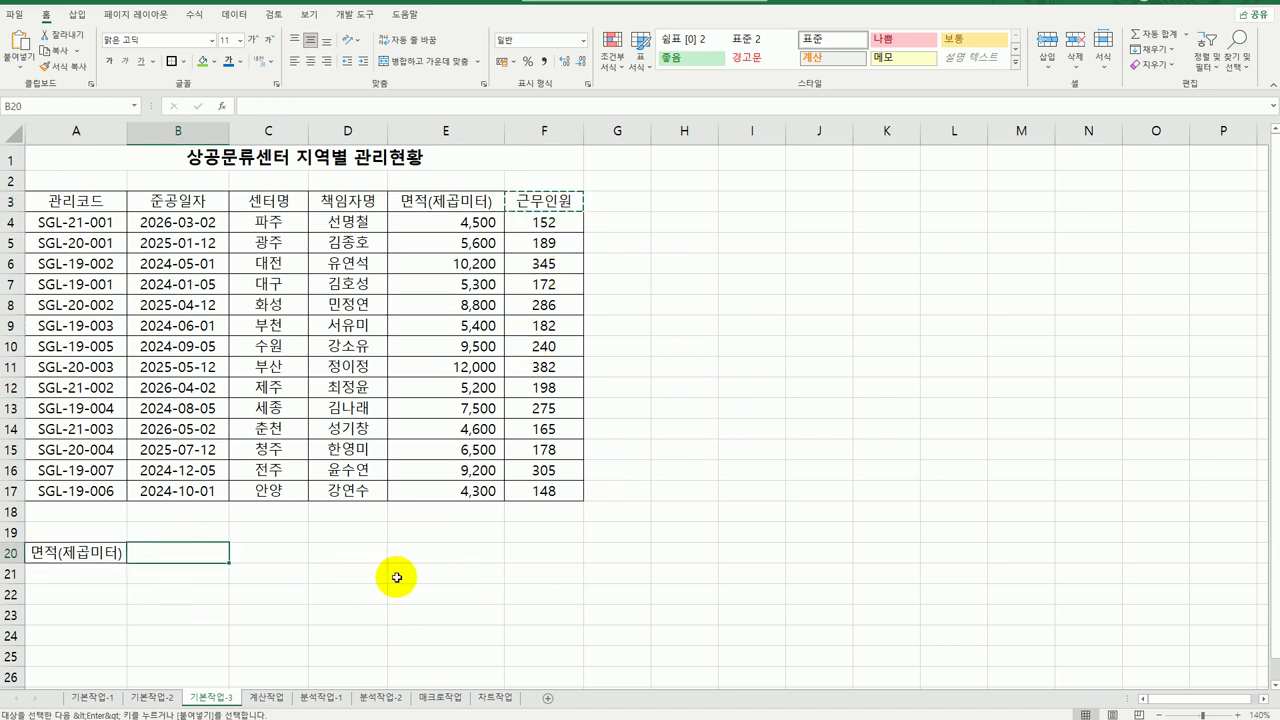
key(ctrl+v)
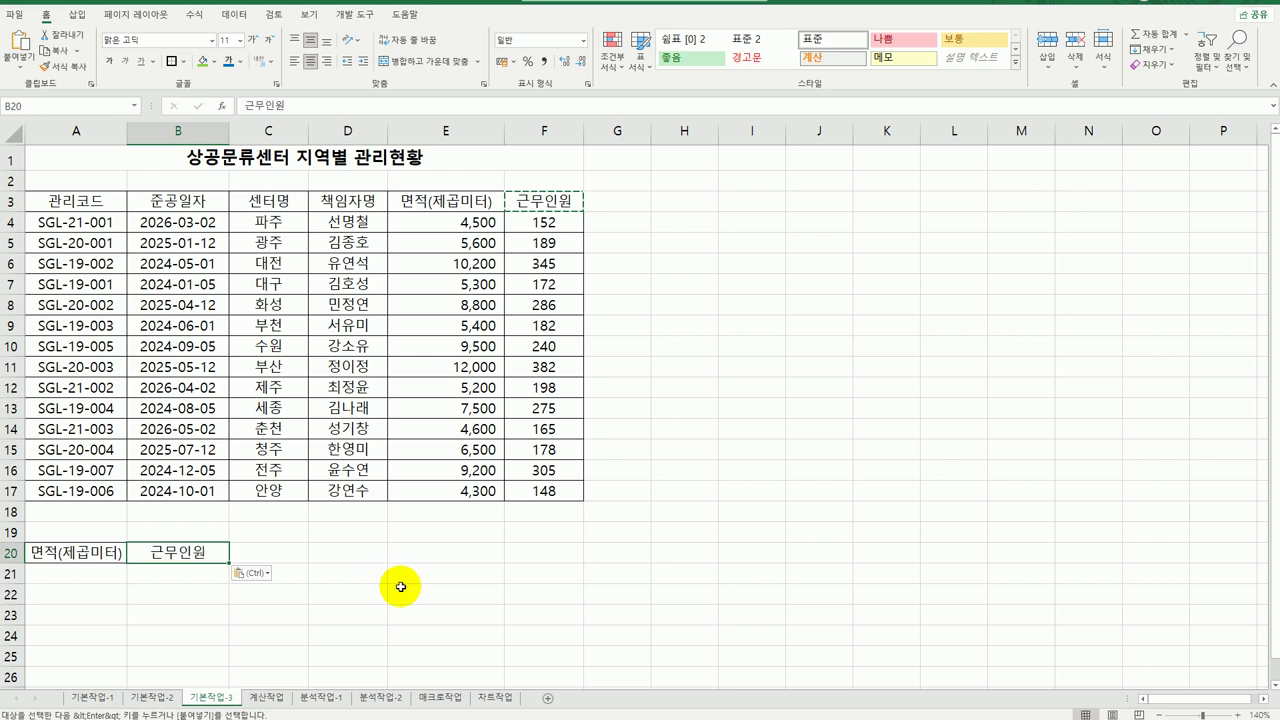
- Enter the filter criteria >=9000 in A21 and >=300 in B21, on the same row
click(67, 583)
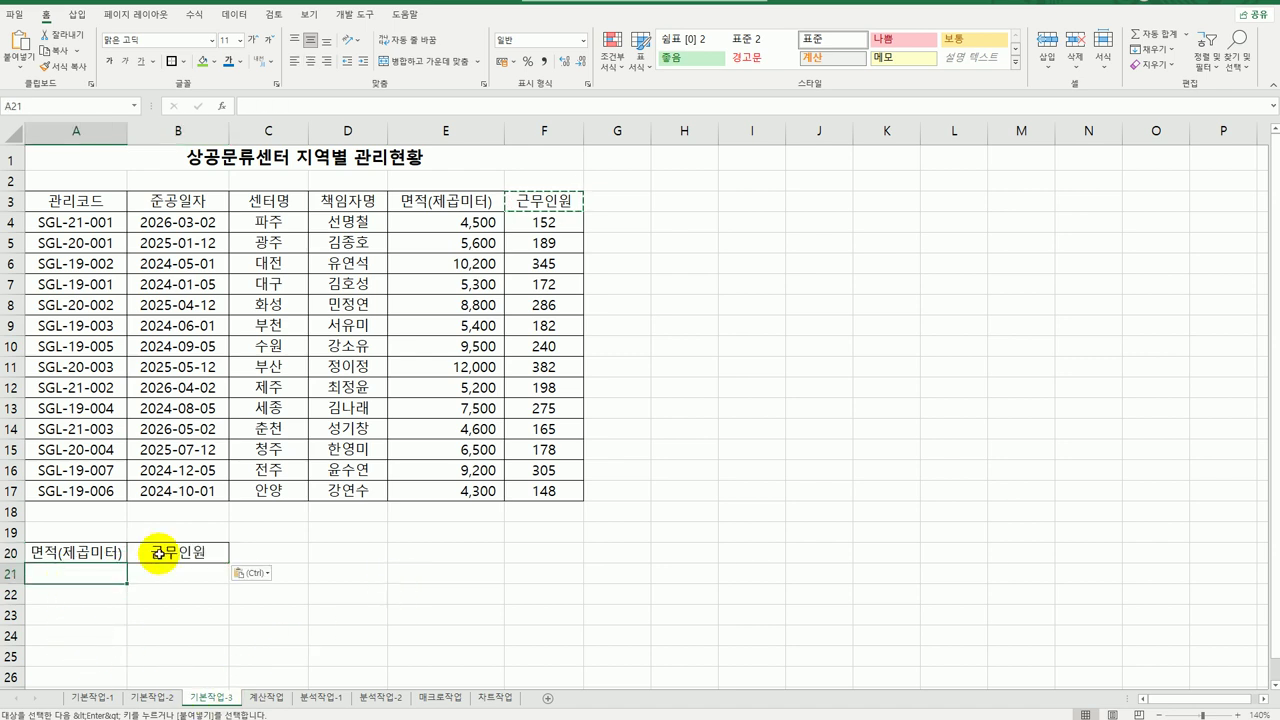
text(>=)
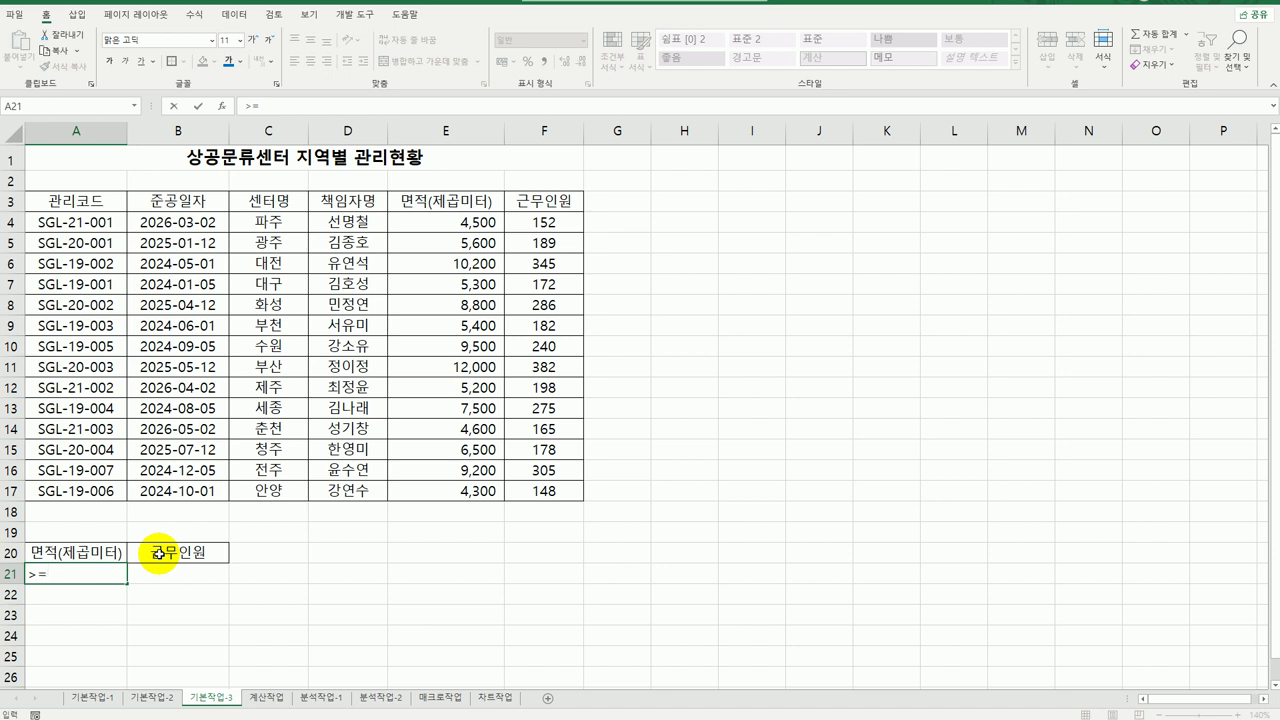
text(9000)
key(Return)
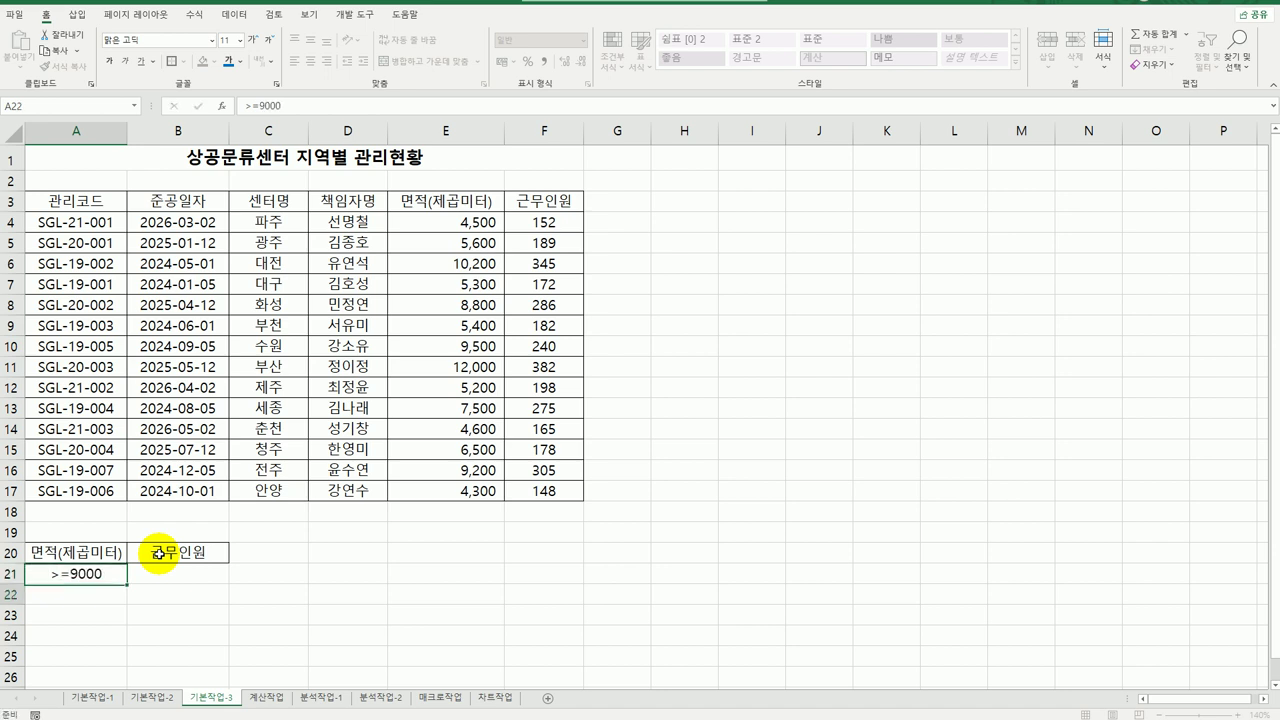
click(158, 574)
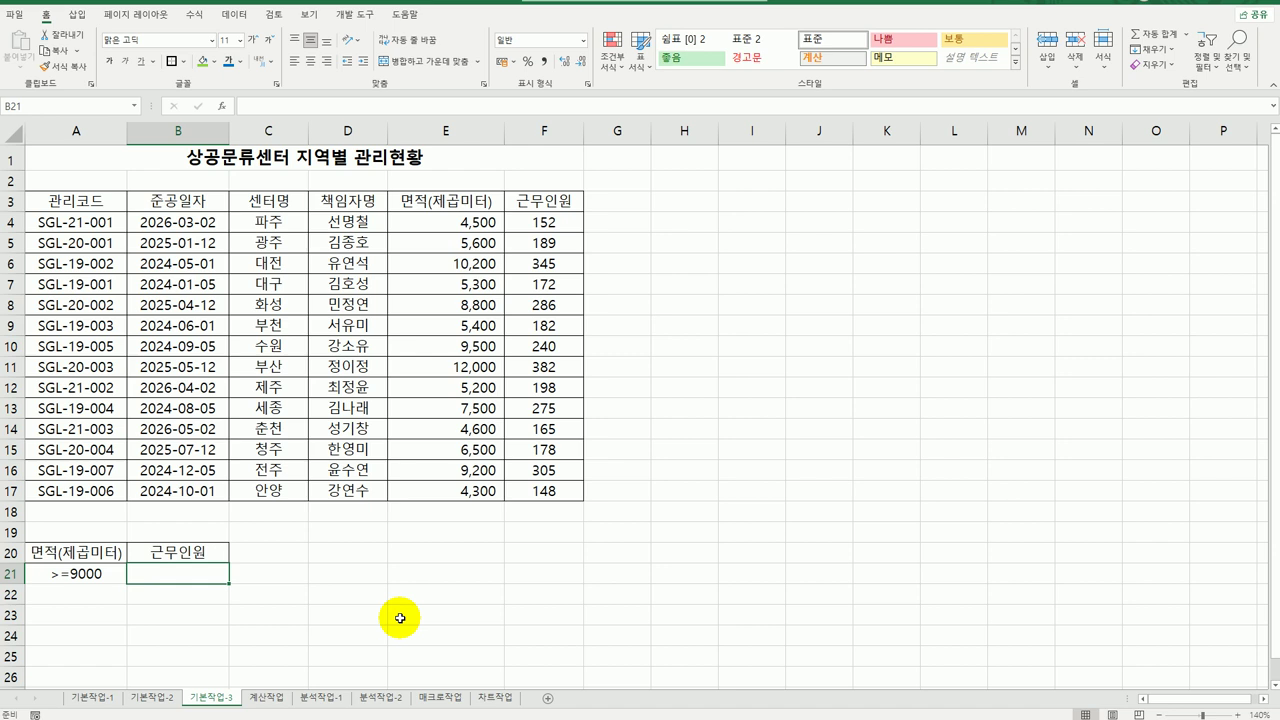
text(>=300)
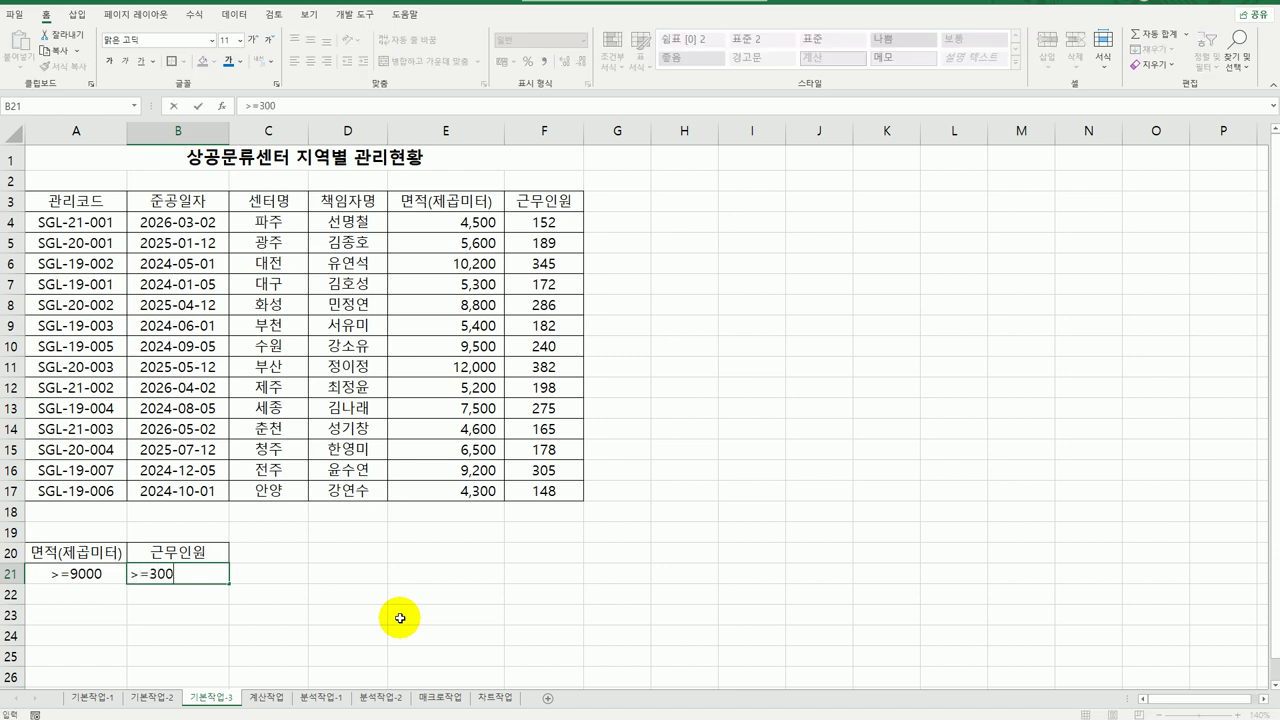
key(Return)
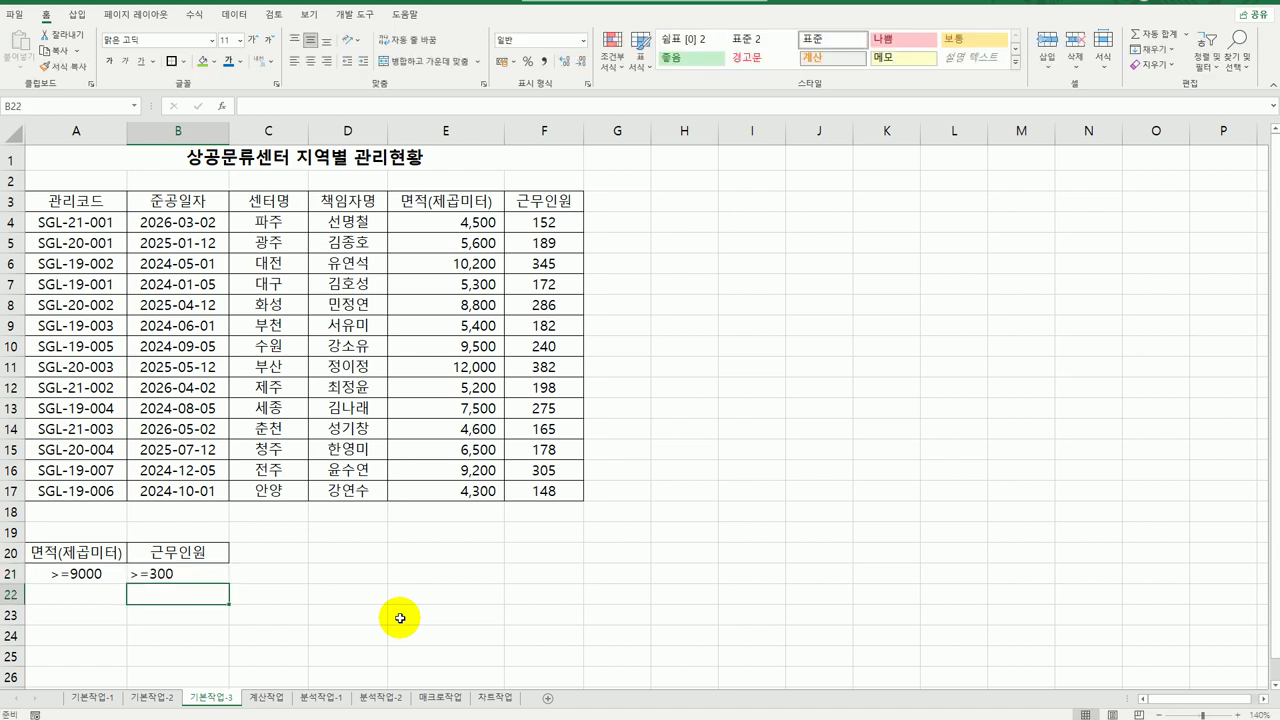
drag(109, 552, 109, 570)
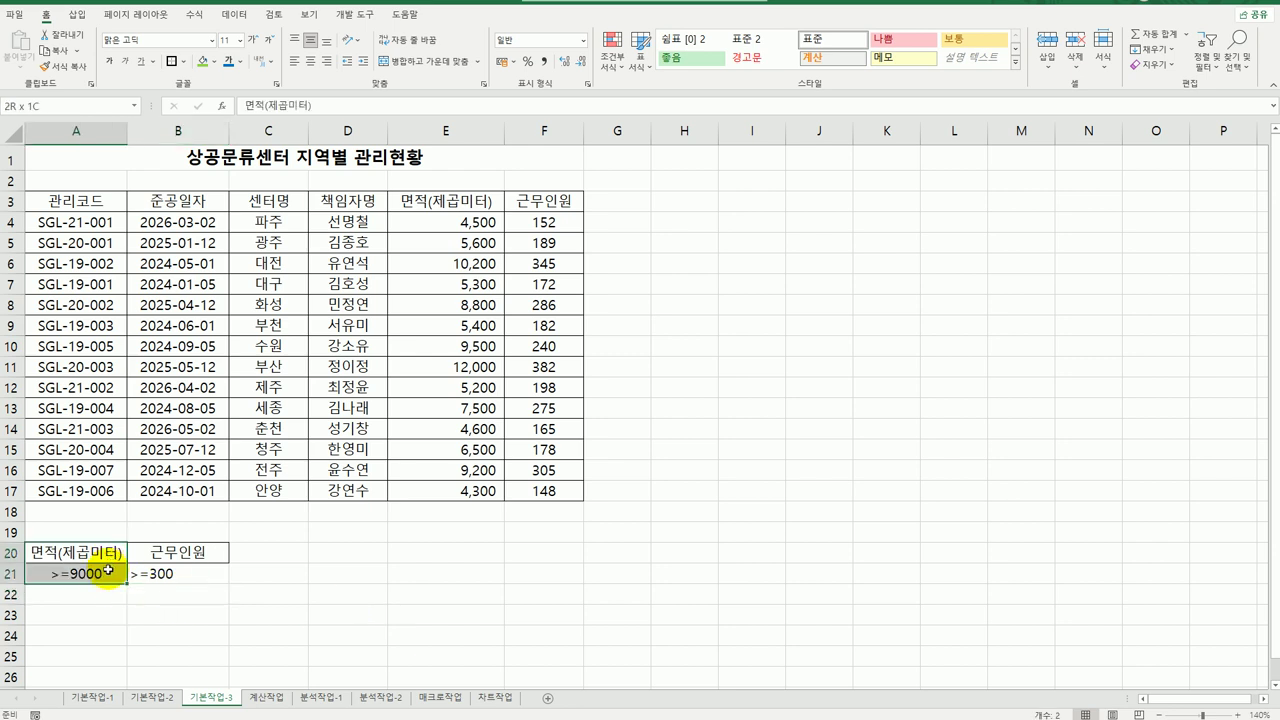
drag(195, 552, 190, 582)
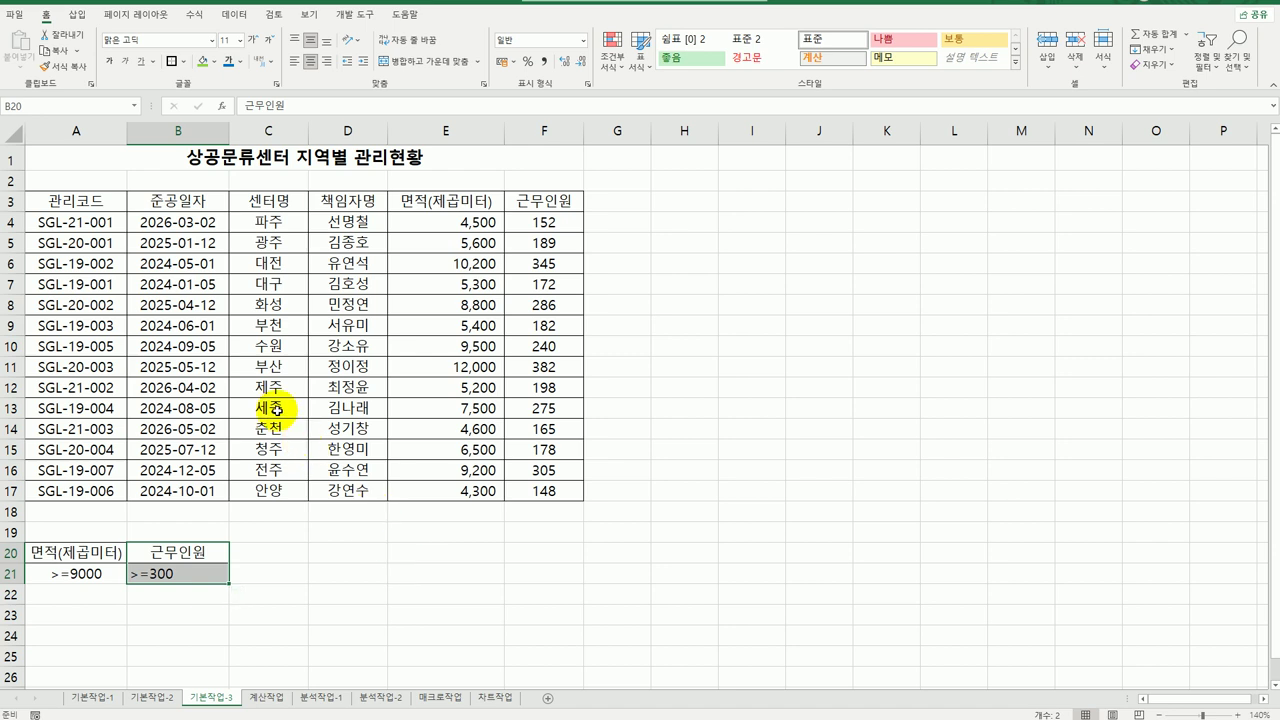
- Run an advanced filter on A3:F17 with criteria range A20:B21, copying the results to another location starting at A24
click(180, 388)
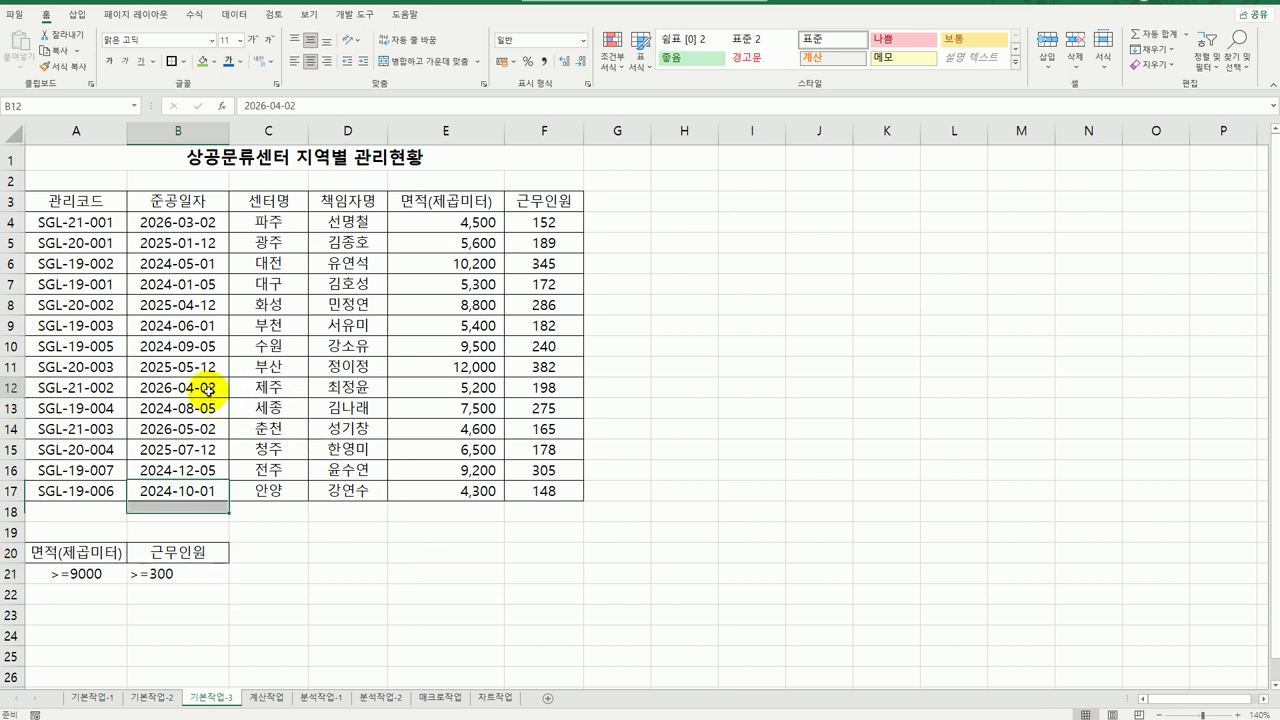
click(234, 14)
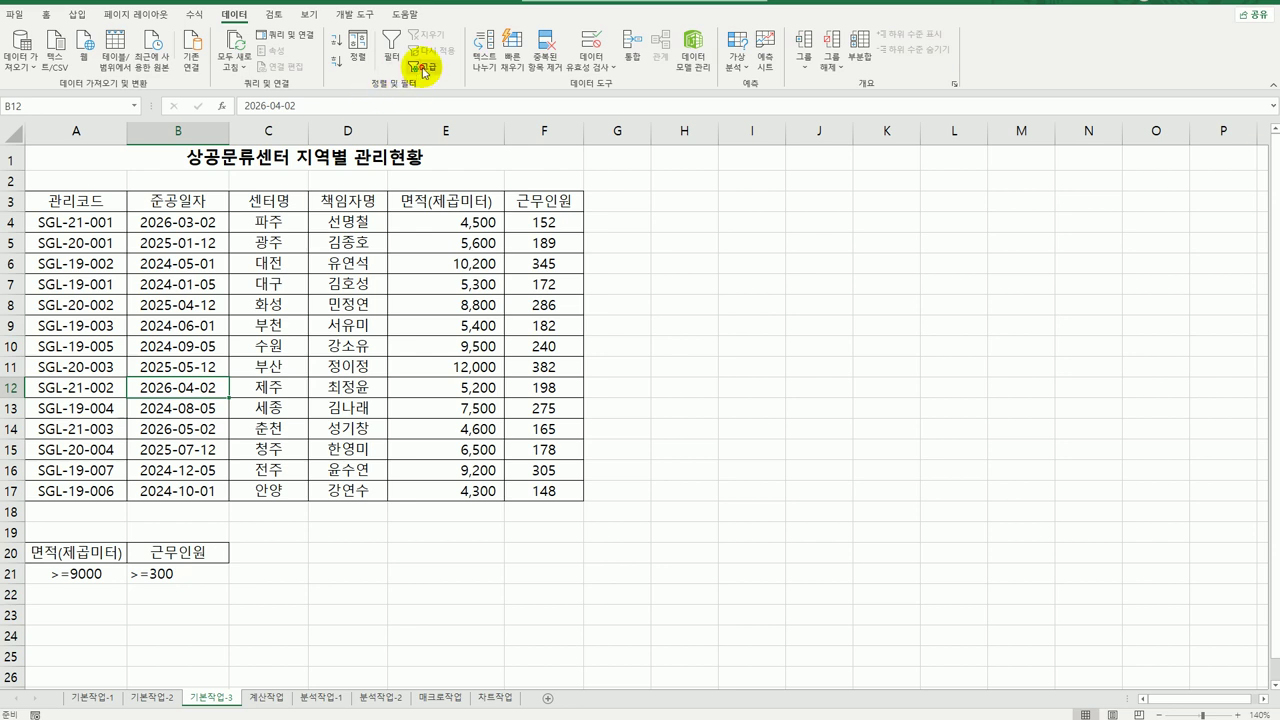
click(424, 67)
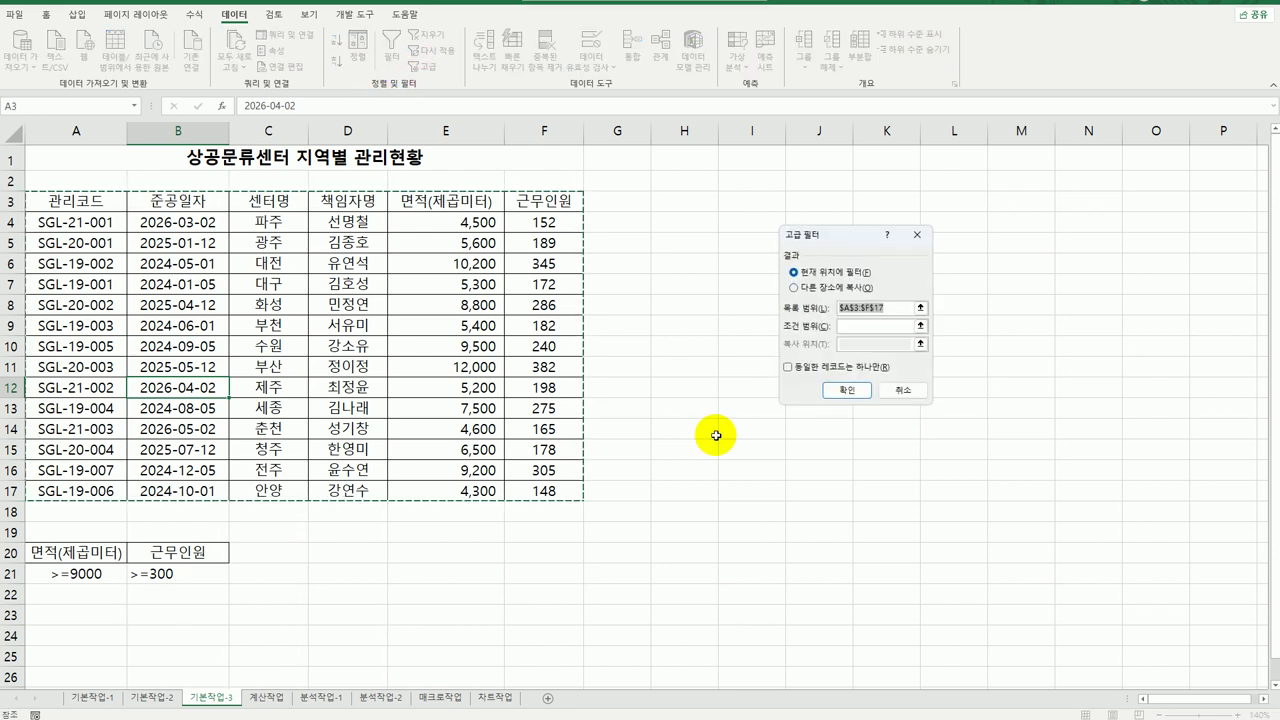
click(864, 330)
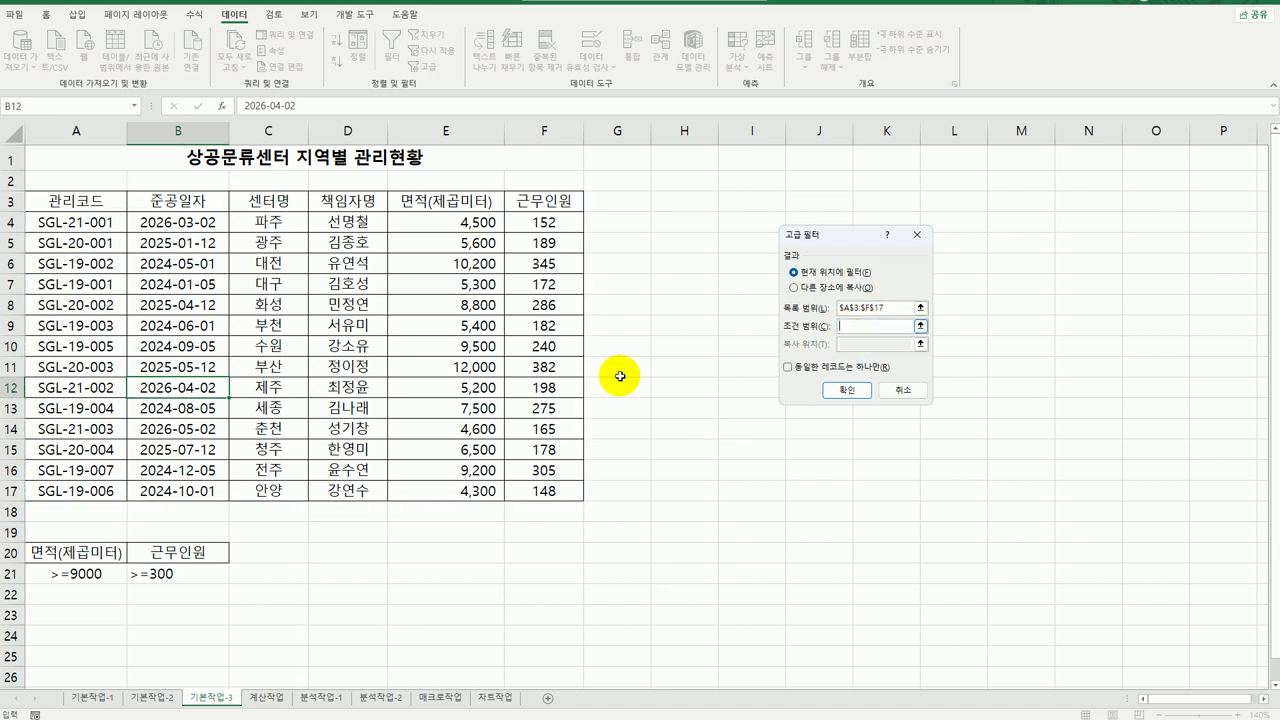
drag(88, 557, 183, 578)
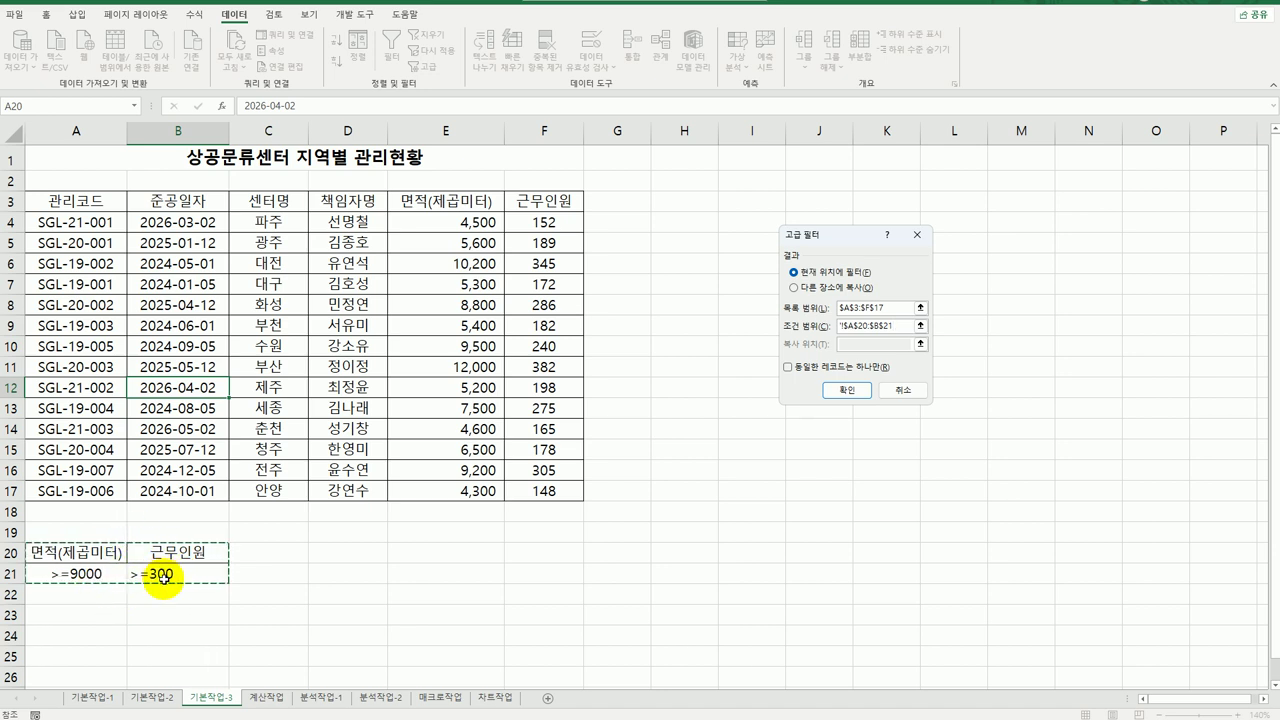
click(814, 290)
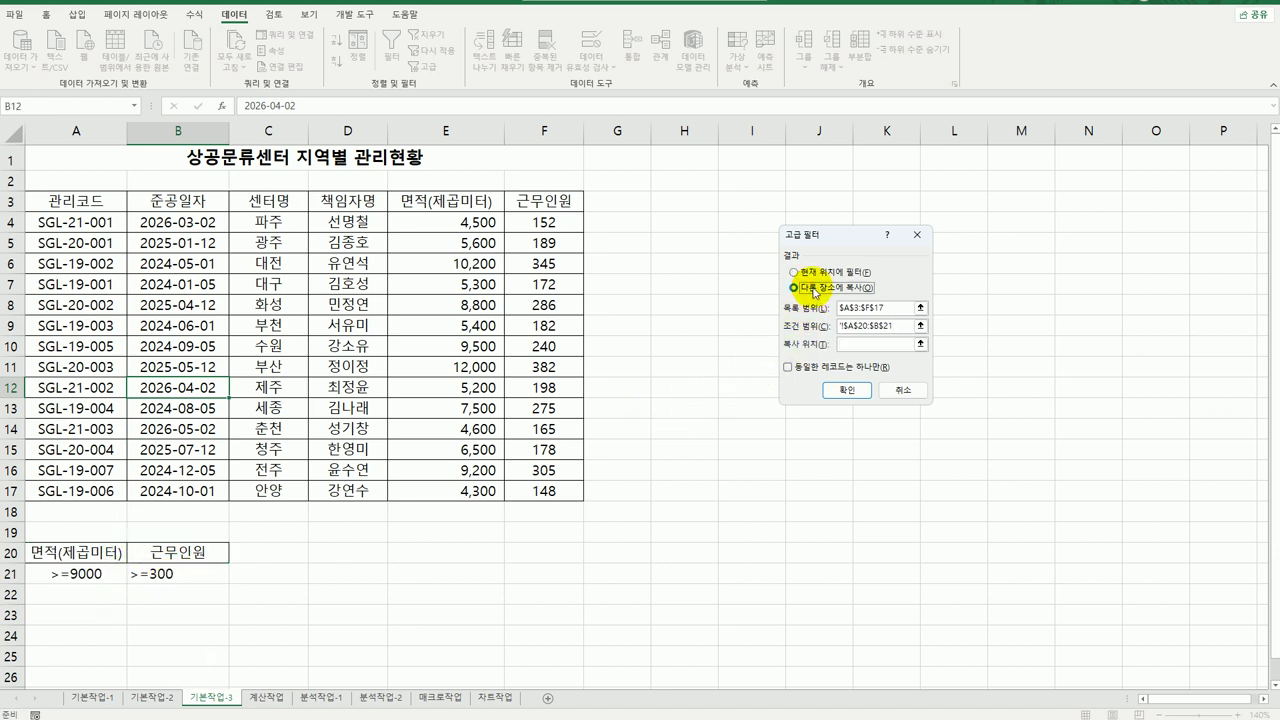
click(850, 344)
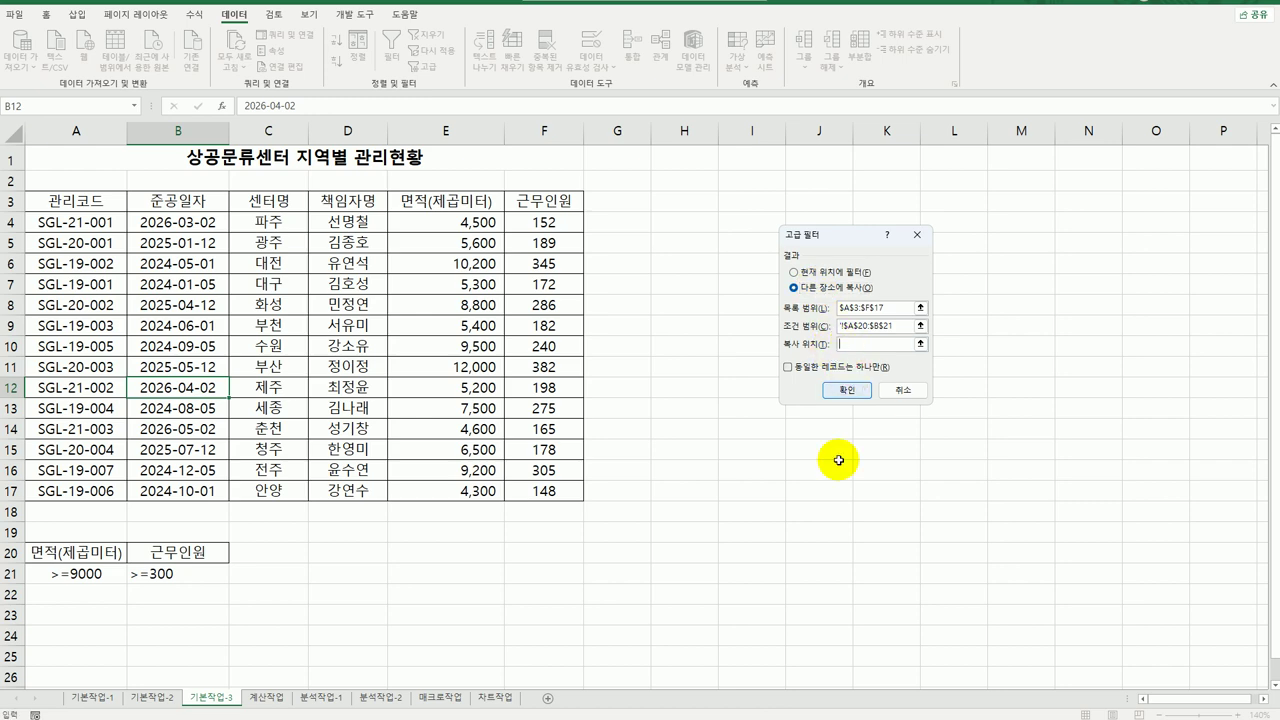
scroll(237, 538, down, 1)
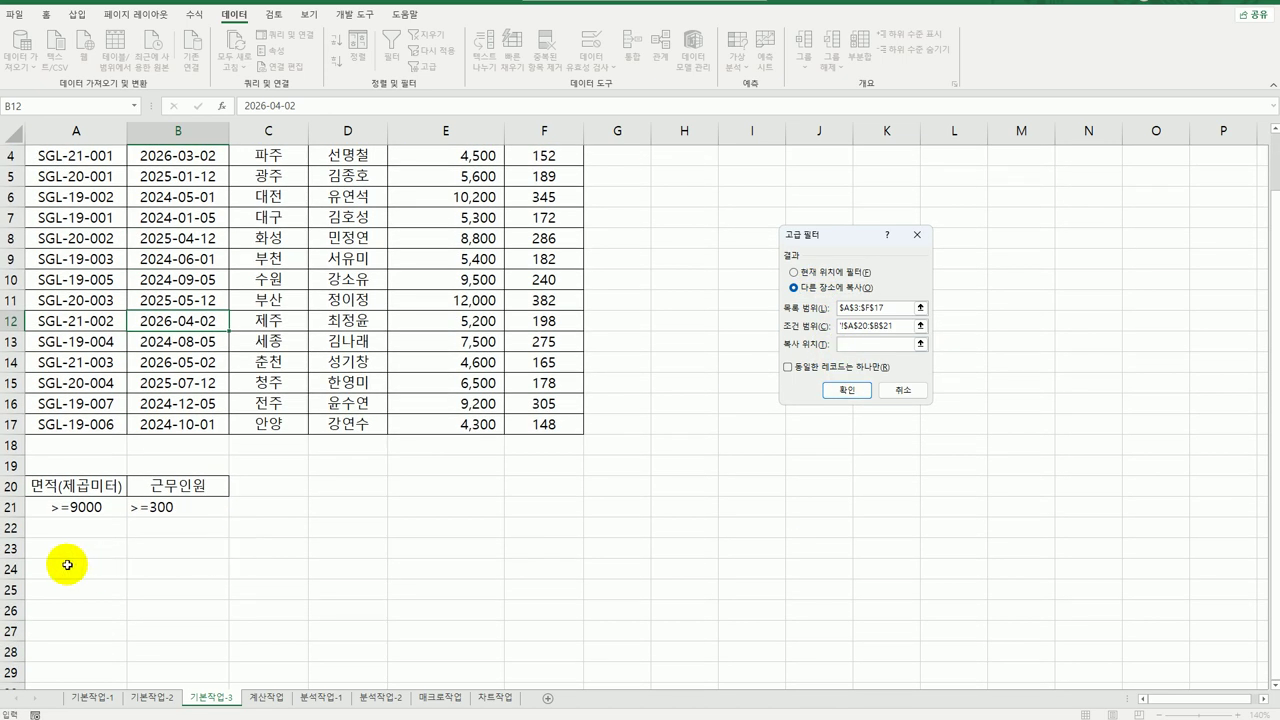
click(63, 568)
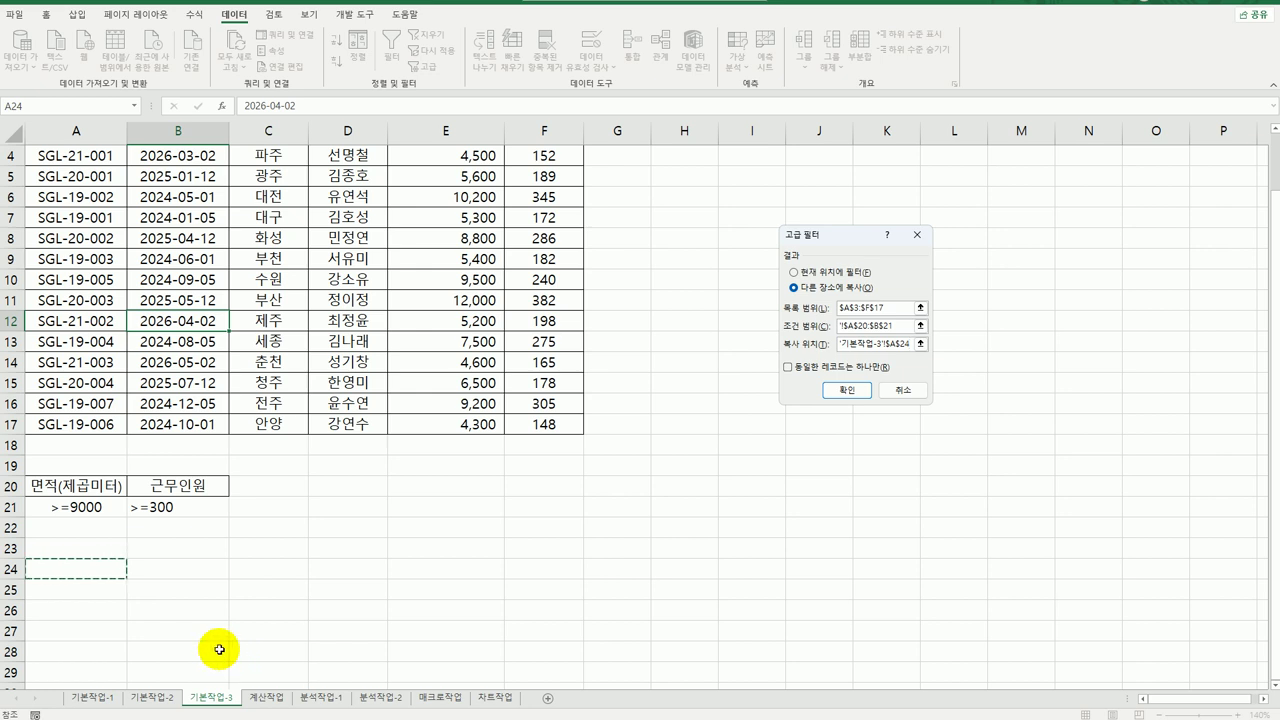
click(838, 389)
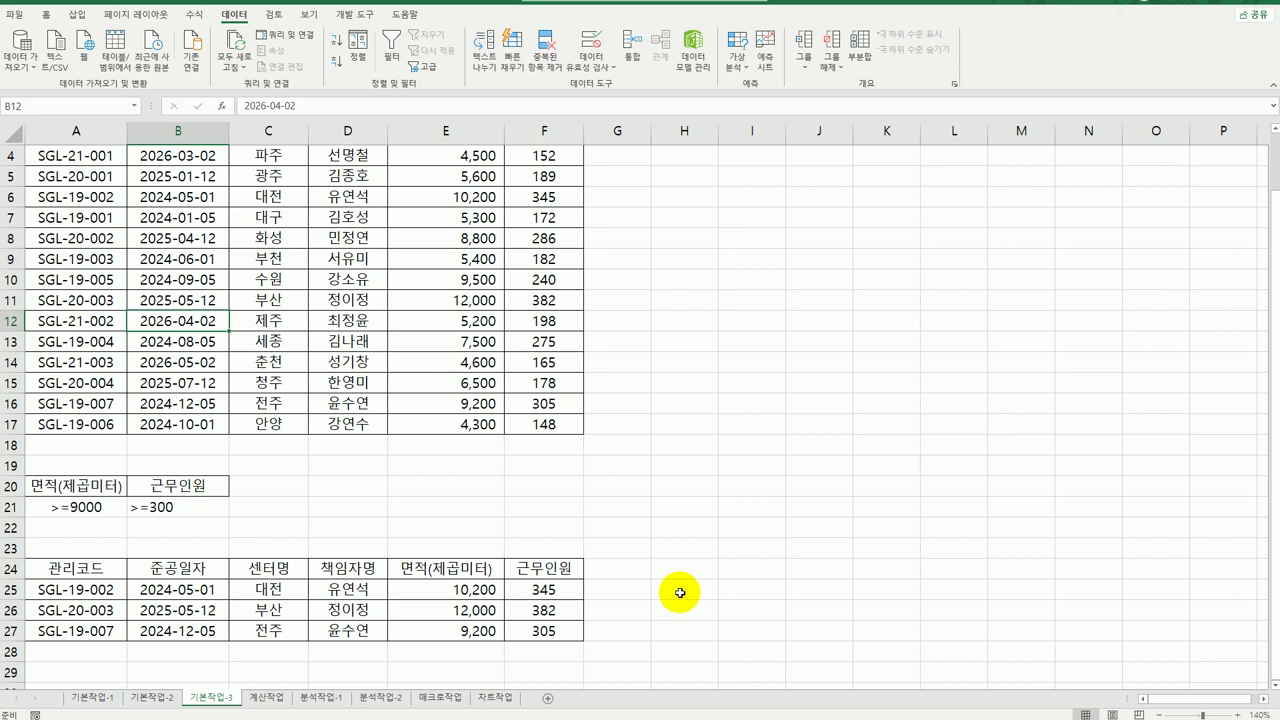
scroll(607, 586, up, 1)
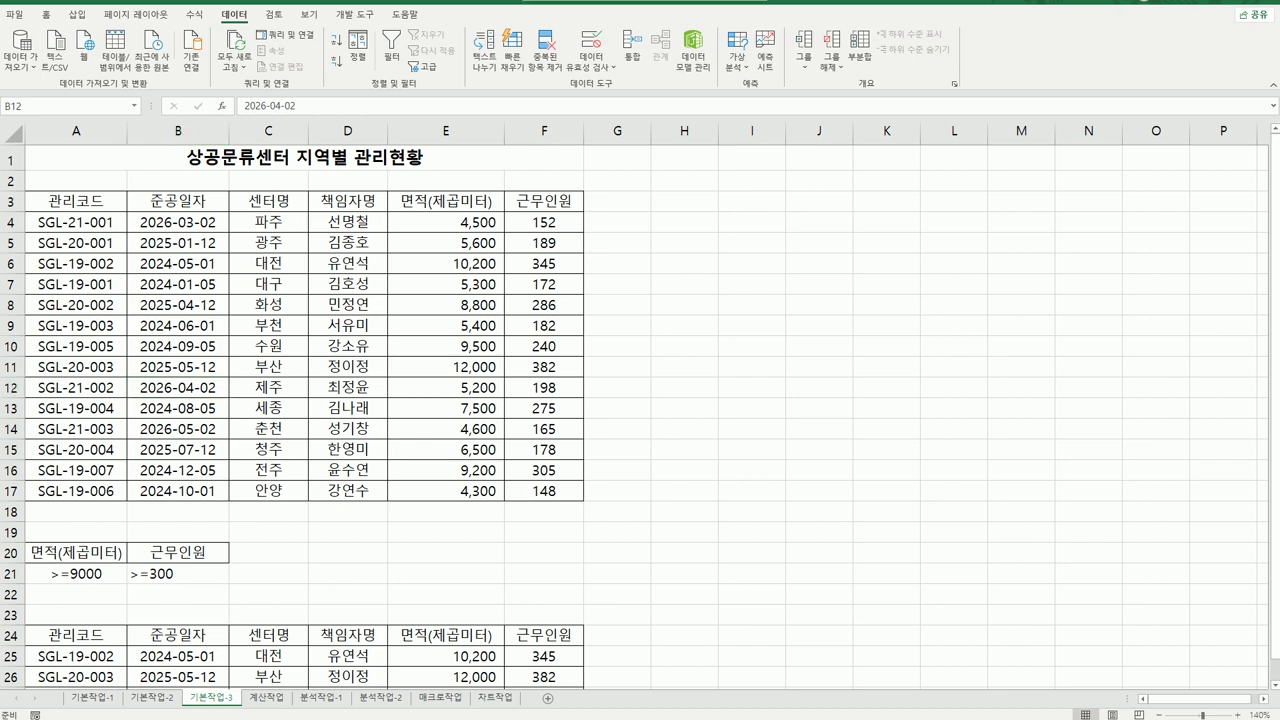
- Switch to the 계산작업 sheet and widen column C so the 매출금액 values in 표1 fit
click(268, 698)
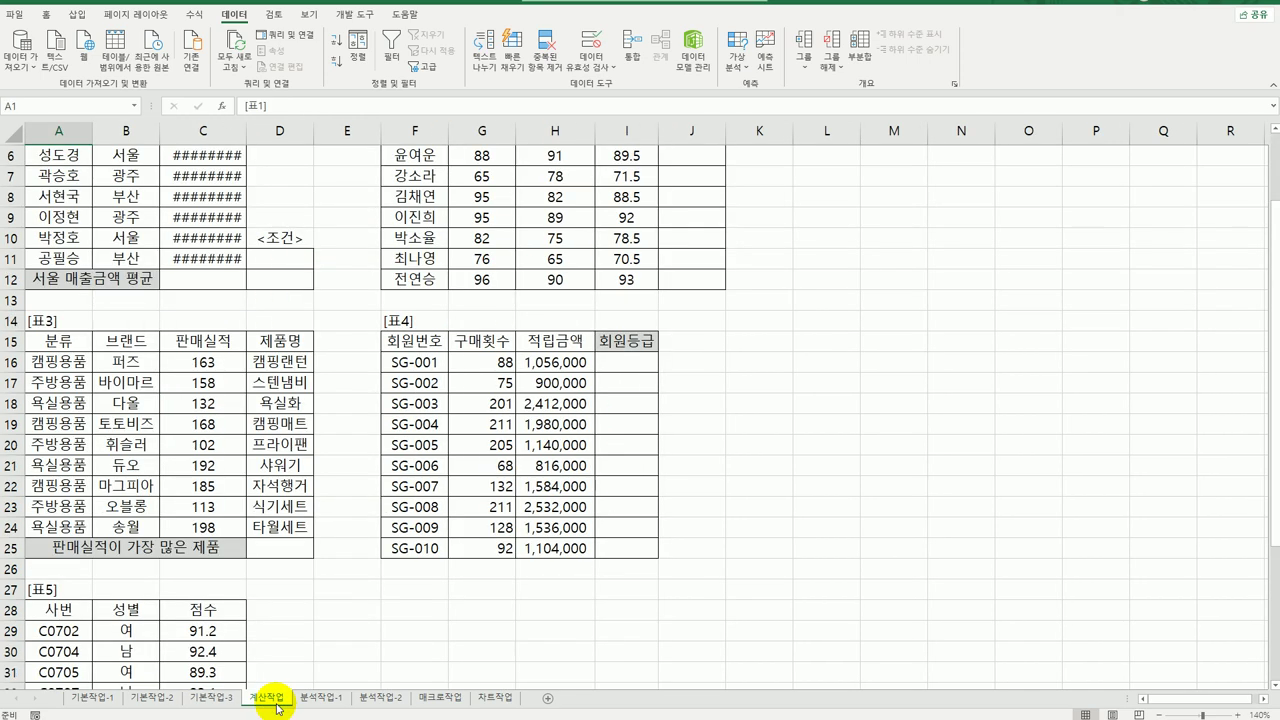
scroll(266, 594, up, 2)
drag(247, 135, 254, 140)
- Copy the 대리점 header and 서울 value from B2:B3 into the <조건> cells D11:D12
click(237, 381)
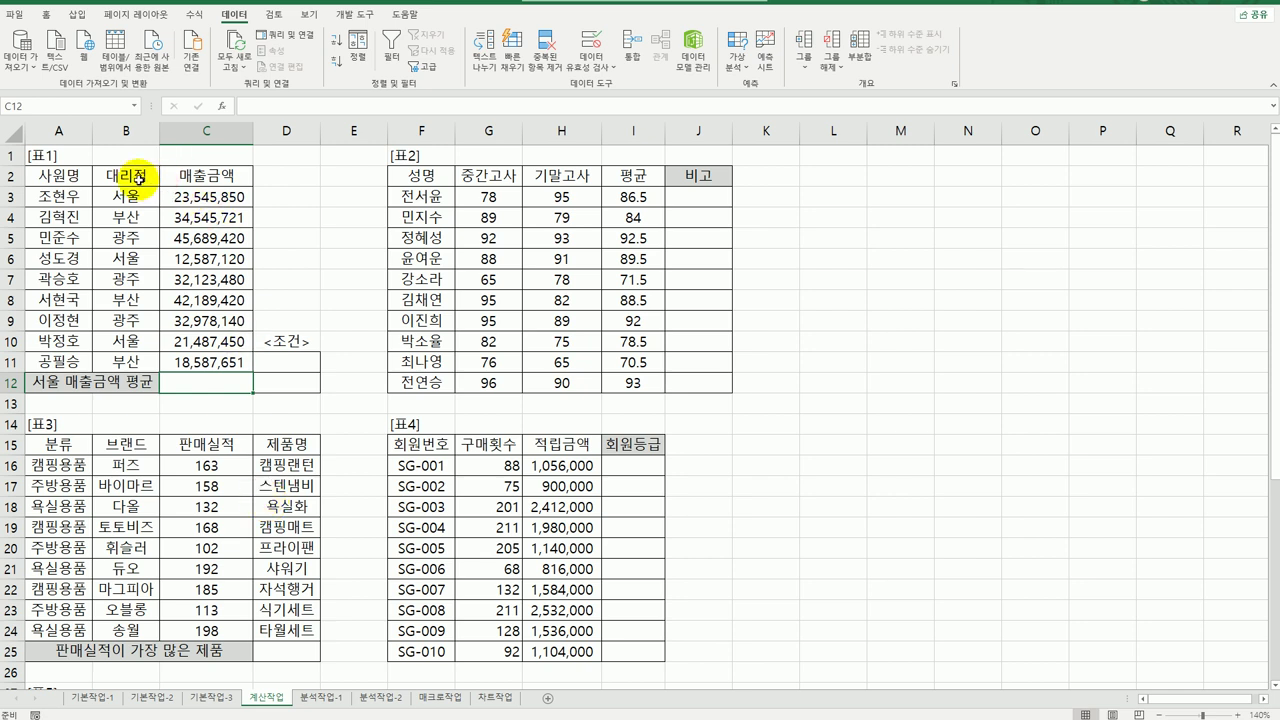
drag(130, 176, 137, 194)
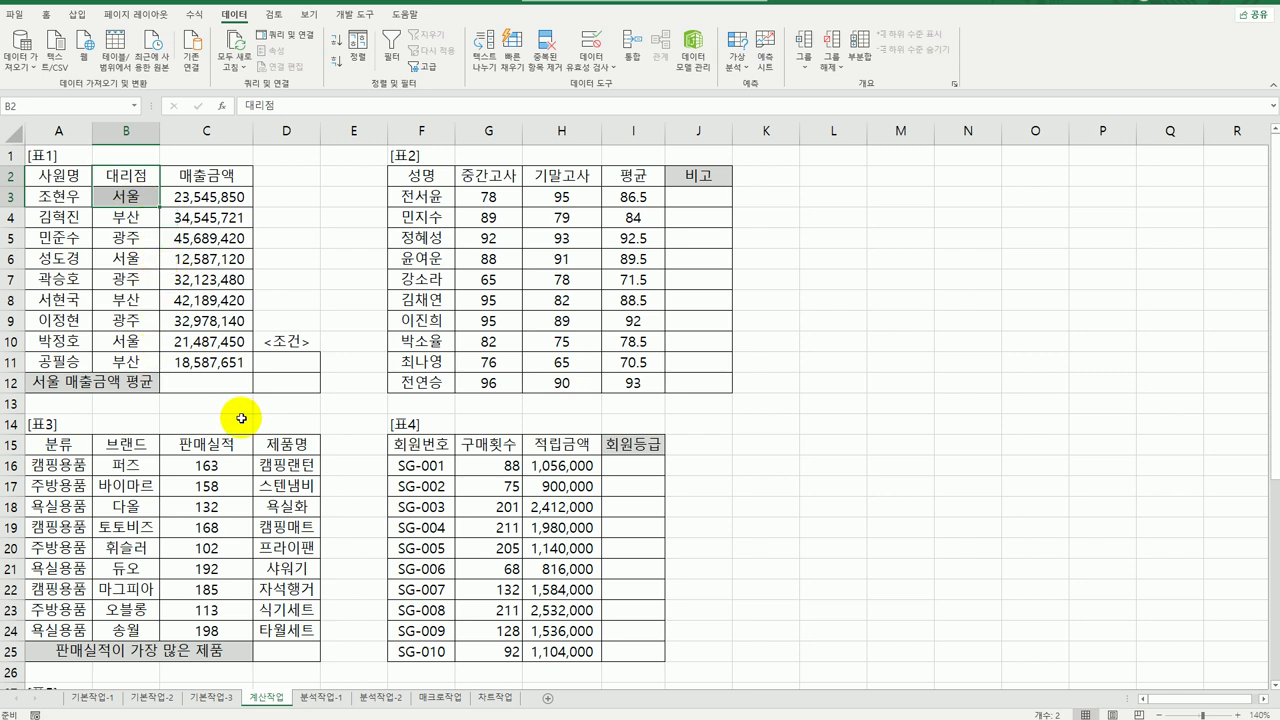
drag(291, 367, 288, 385)
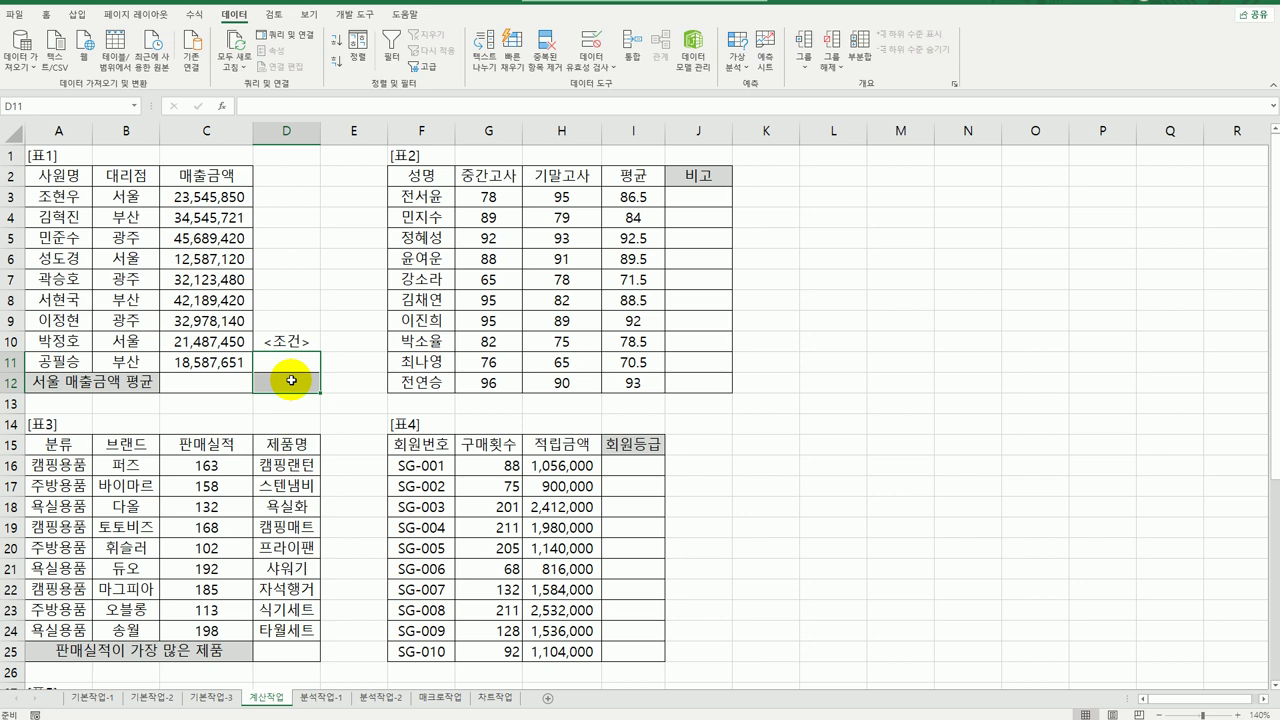
drag(128, 176, 149, 190)
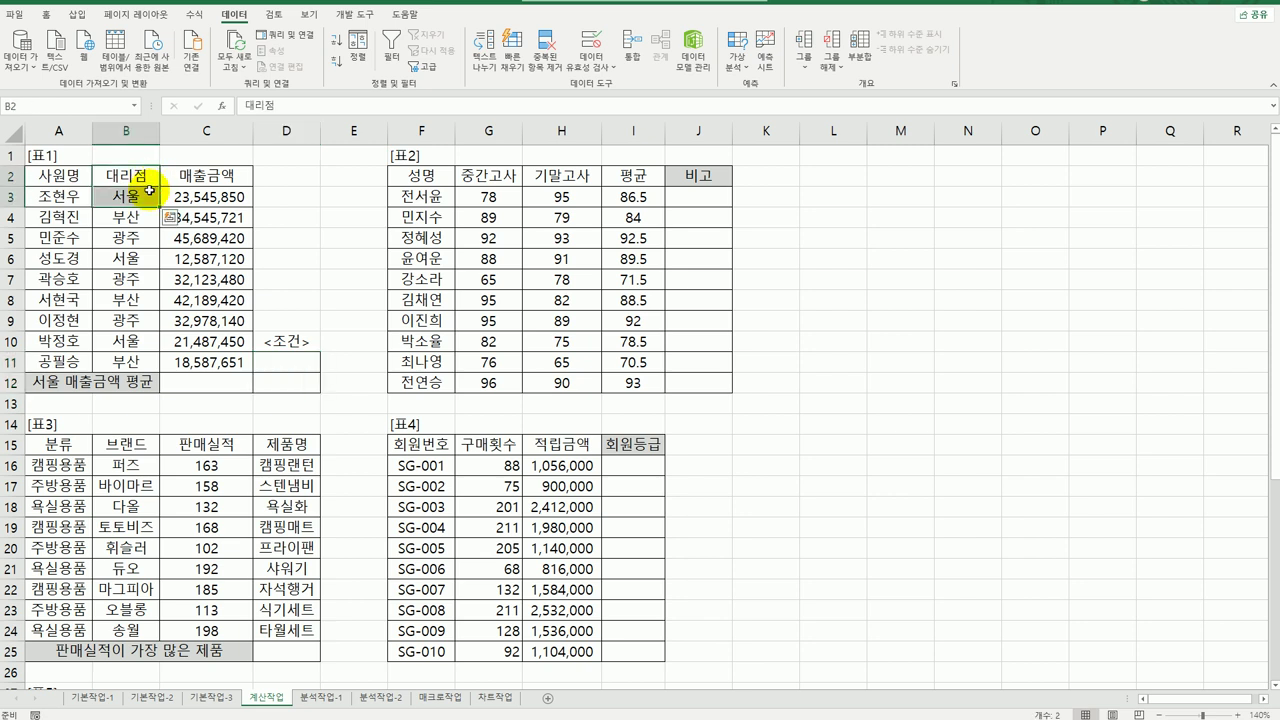
key(ctrl+c)
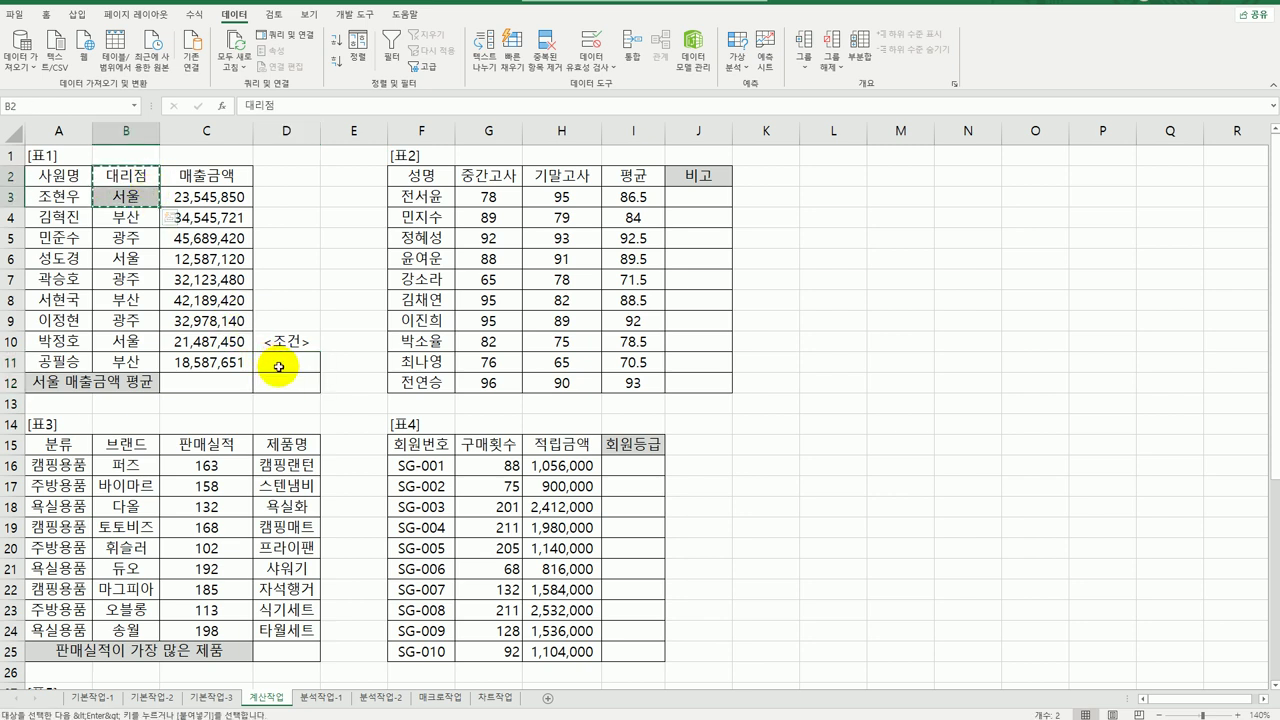
click(282, 364)
key(ctrl+v)
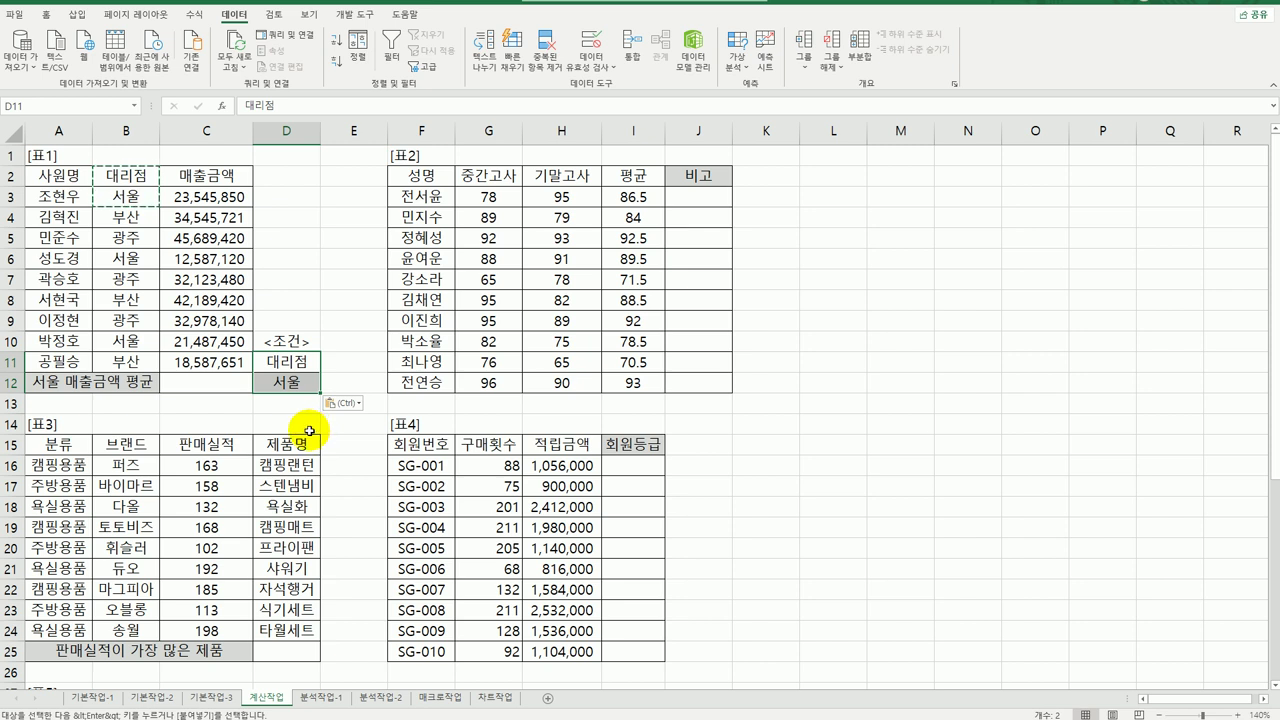
- Calculate the 서울 매출금액 average in C12 using DAVERAGE with database A2:C11, field C2 and criteria D11:D12
click(210, 383)
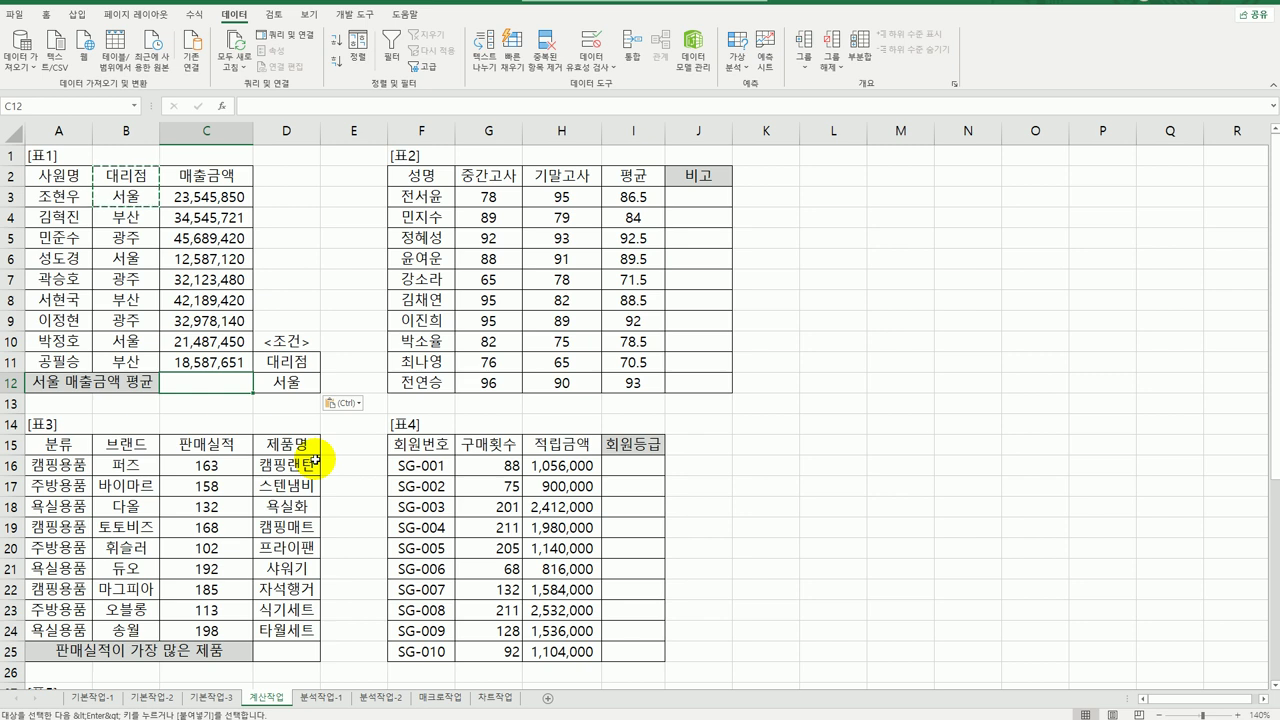
text(=)
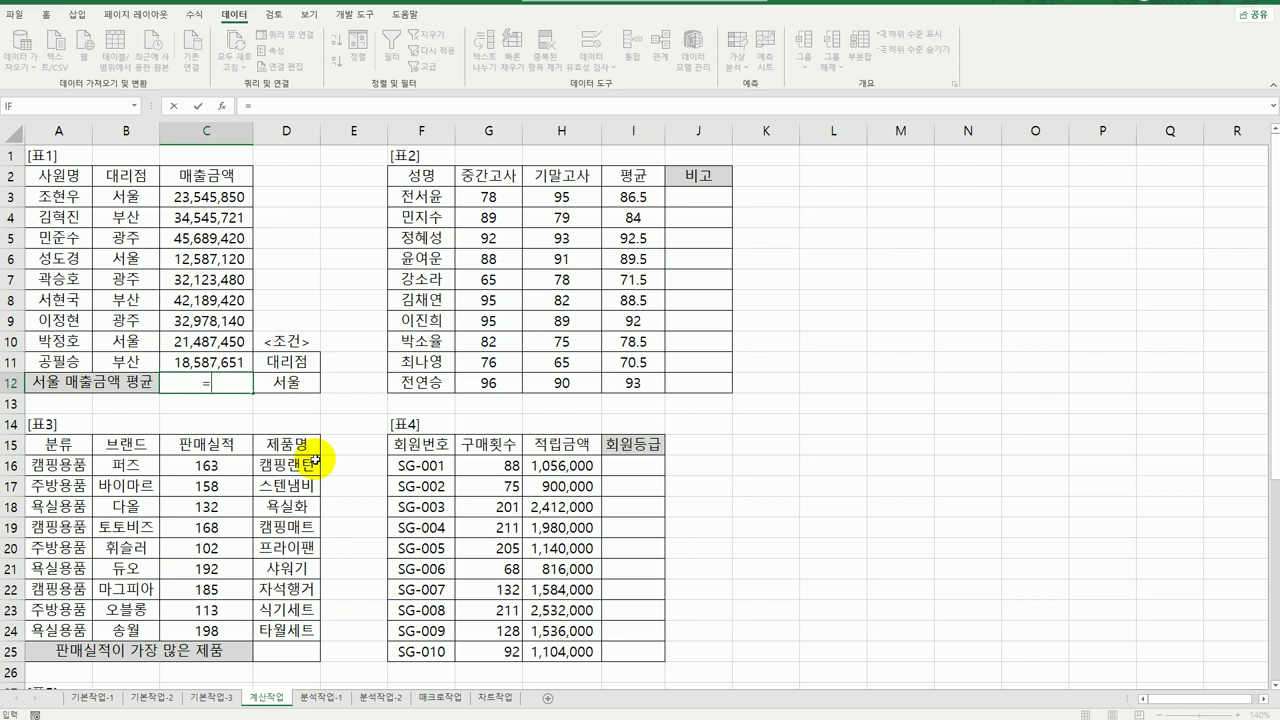
text(d)
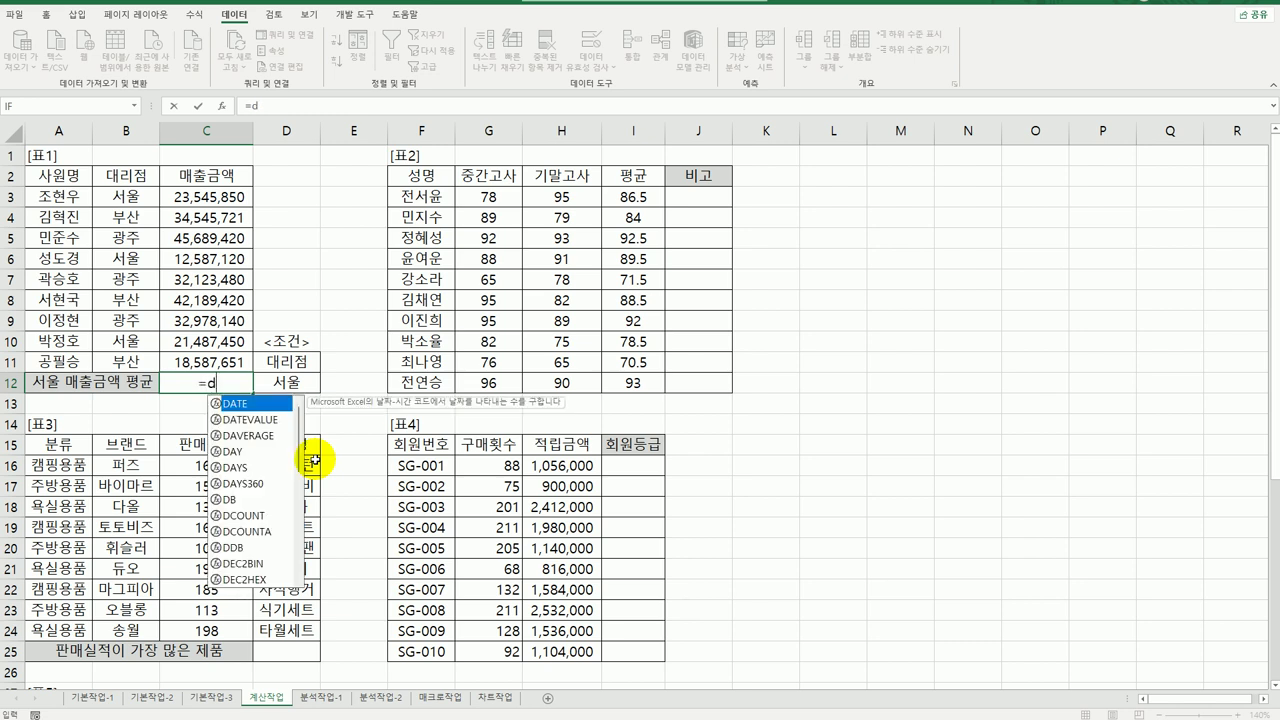
click(268, 437)
double_click(268, 437)
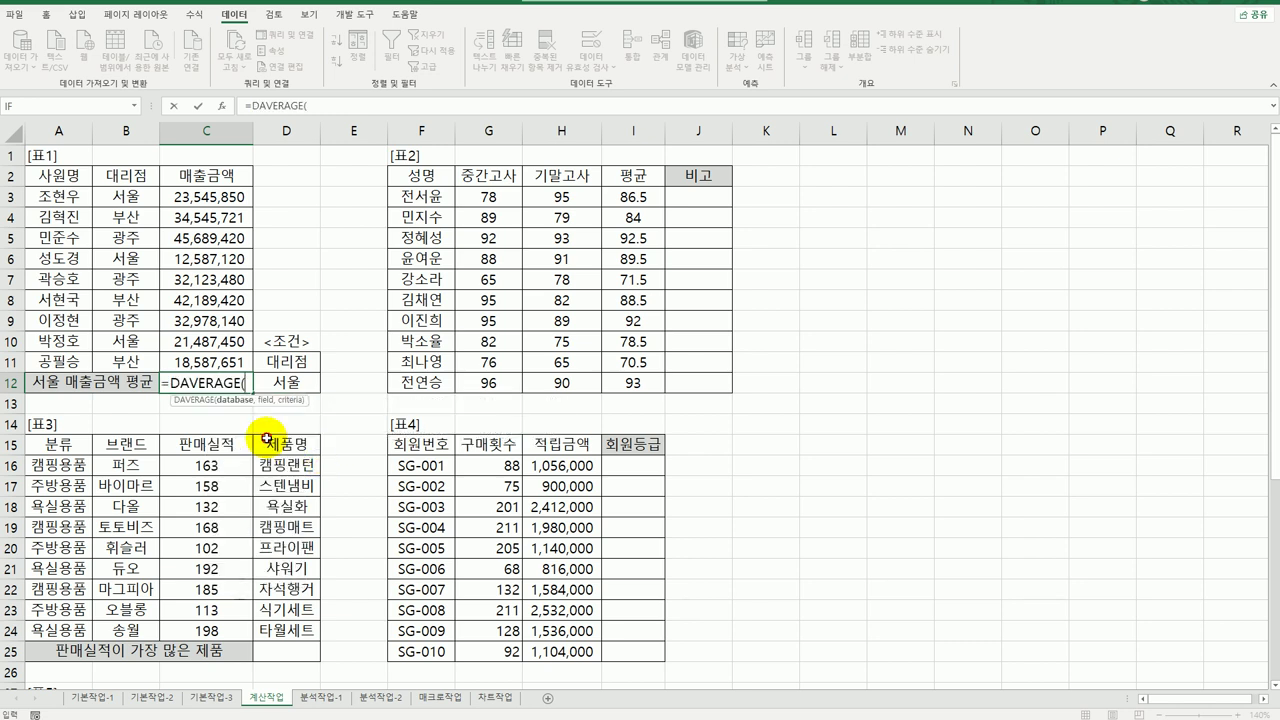
click(222, 105)
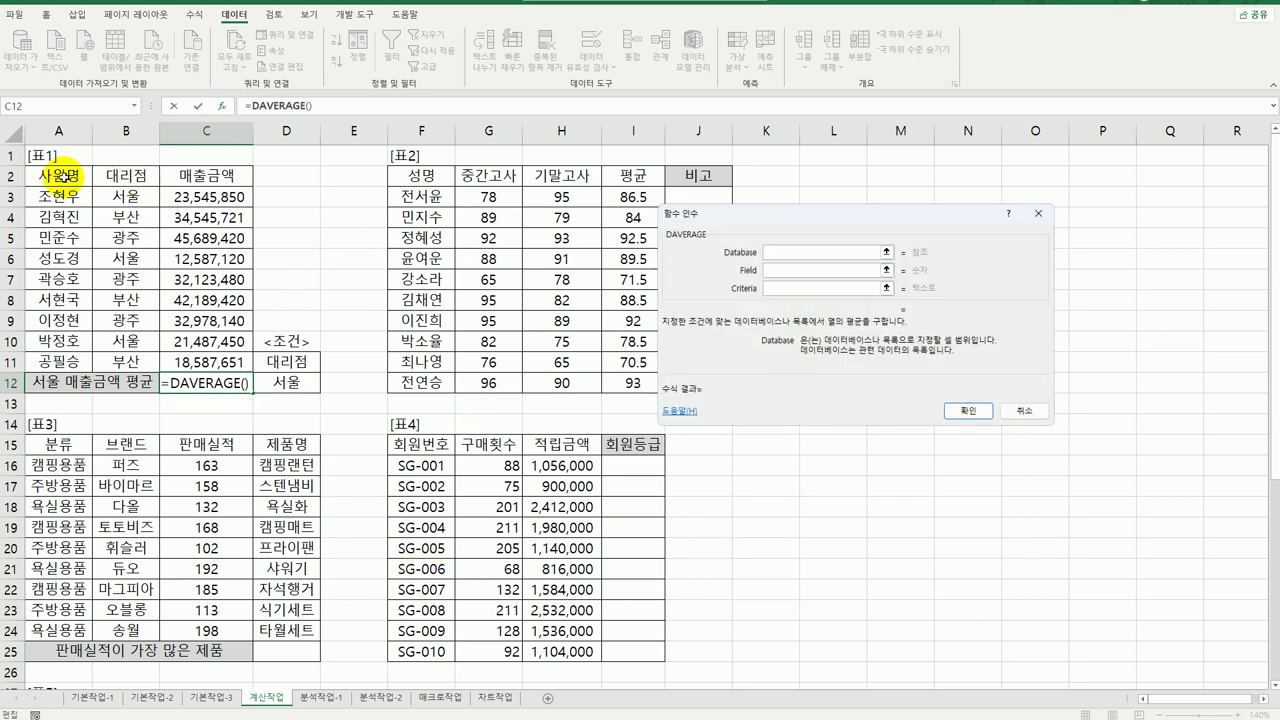
drag(57, 170, 197, 361)
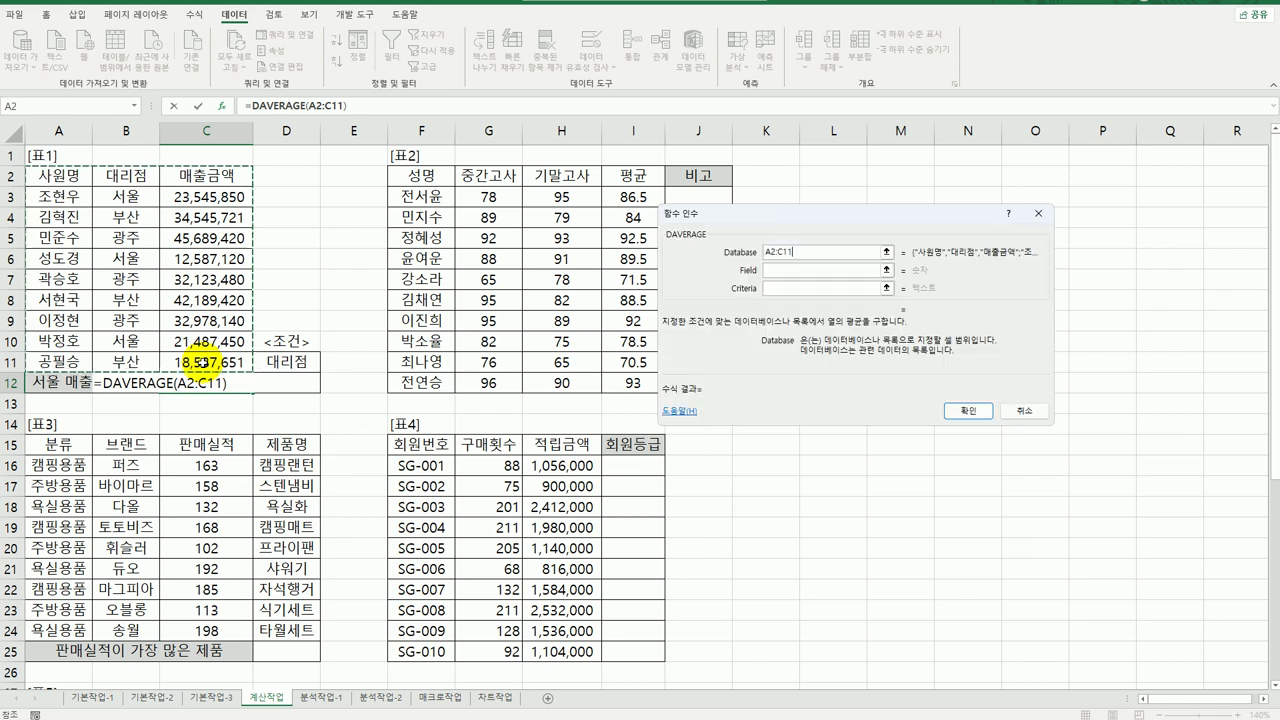
click(807, 271)
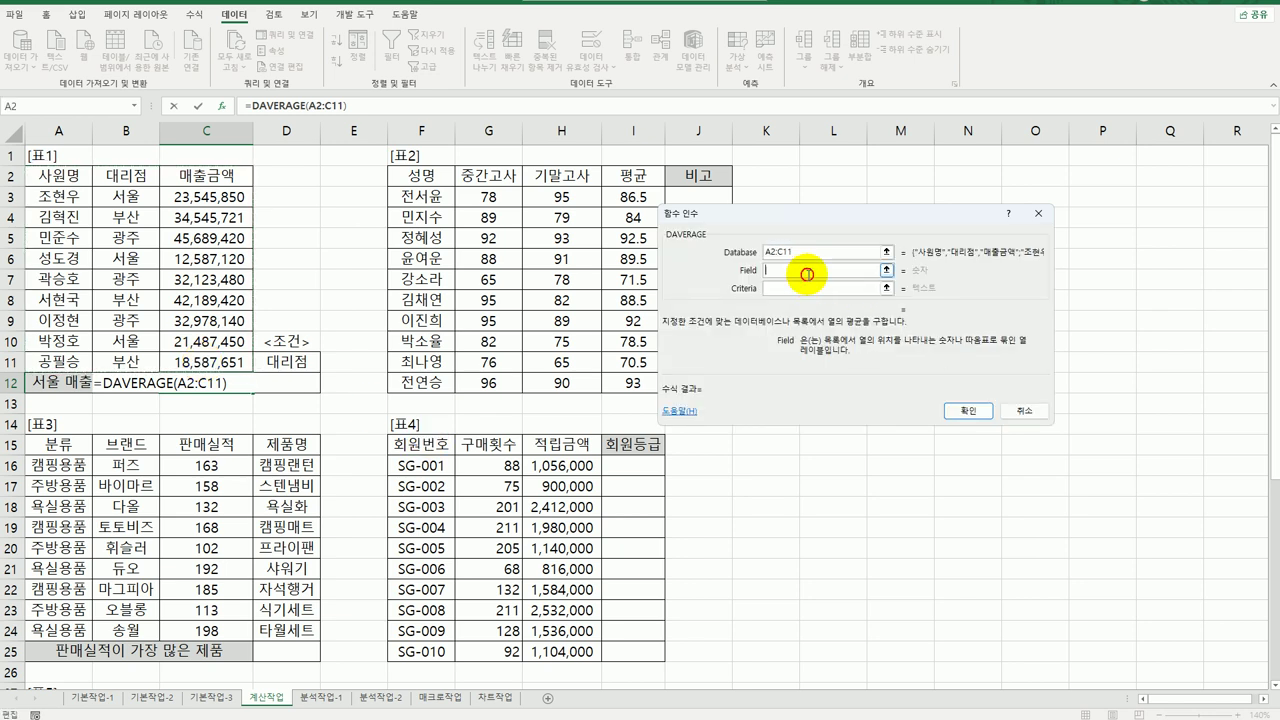
click(211, 175)
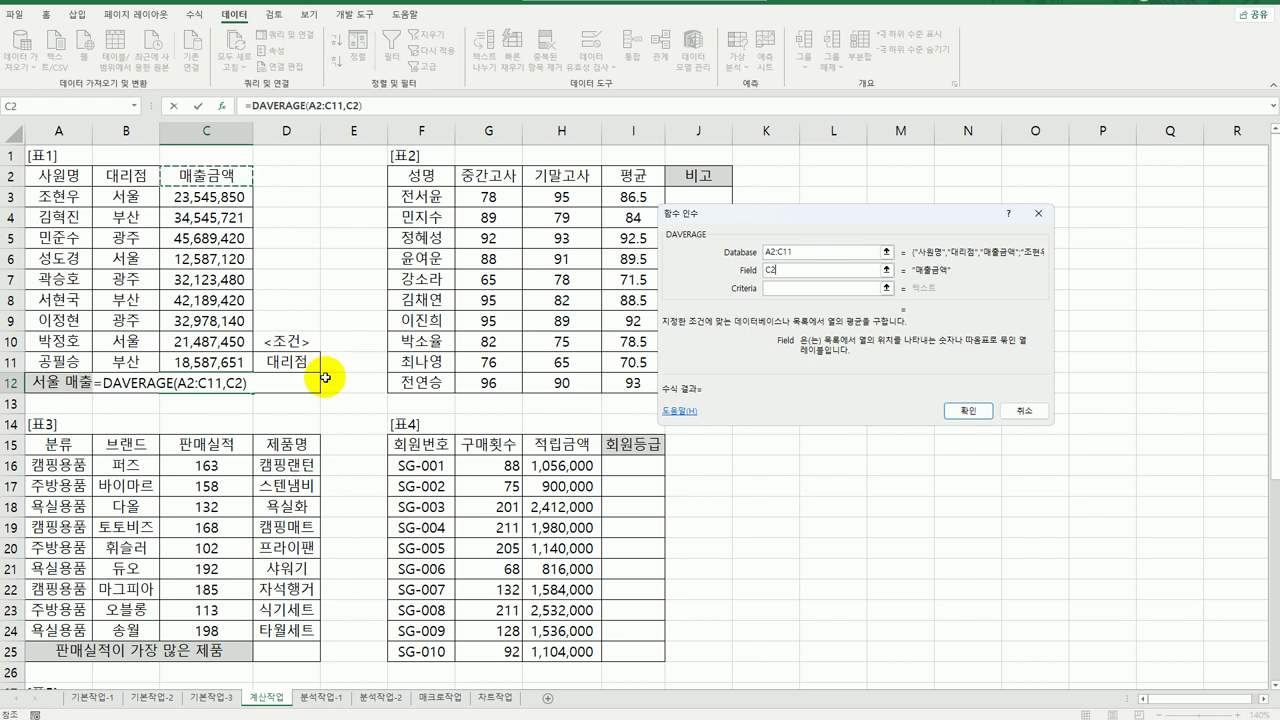
click(786, 287)
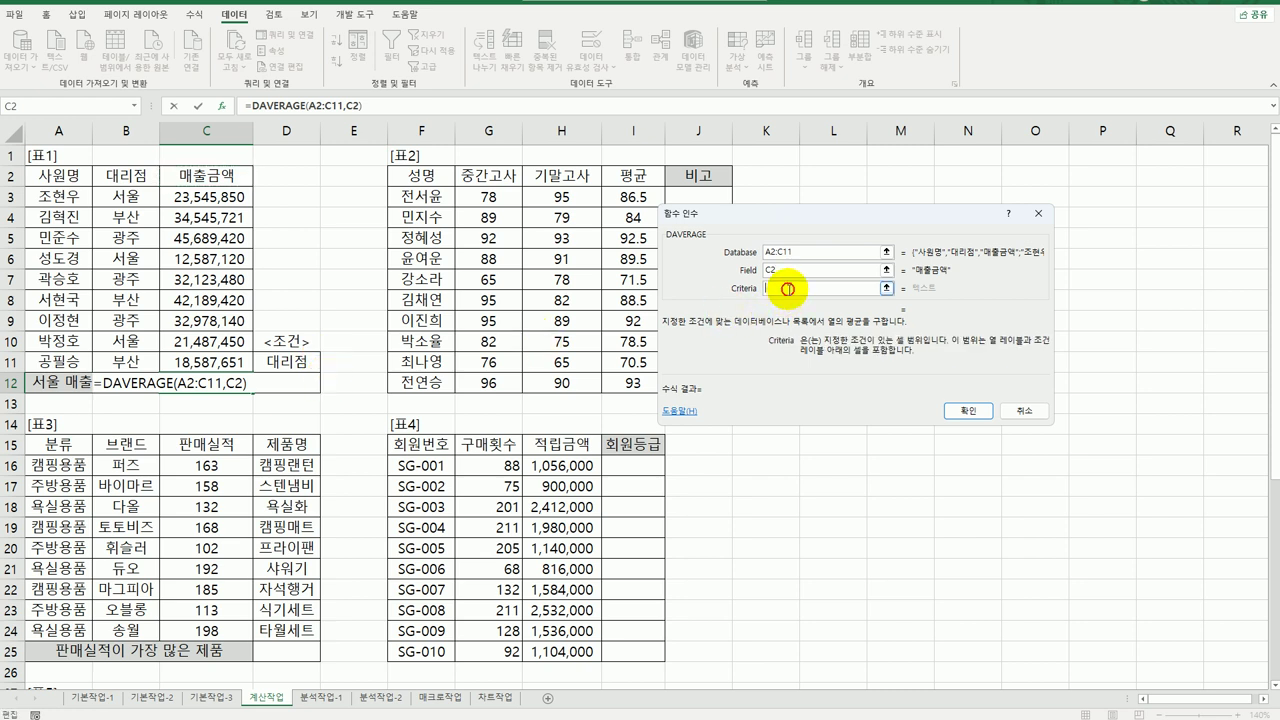
click(294, 368)
drag(294, 370, 294, 386)
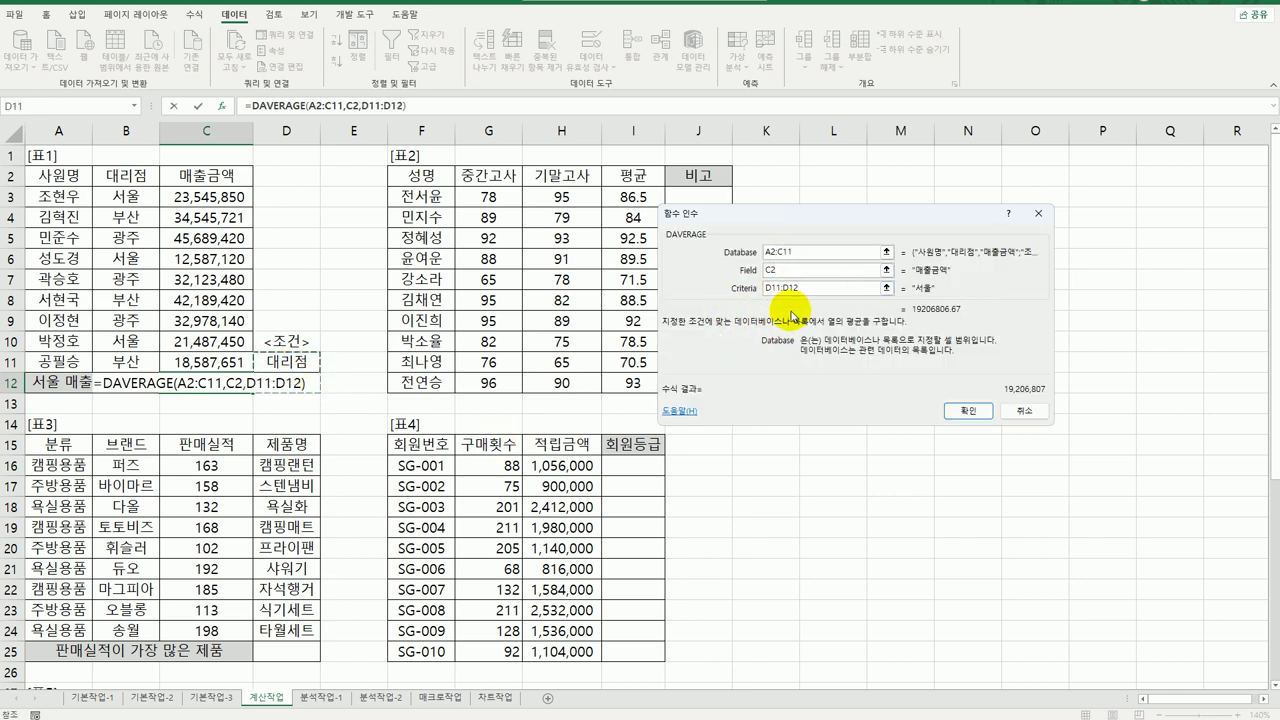
click(962, 410)
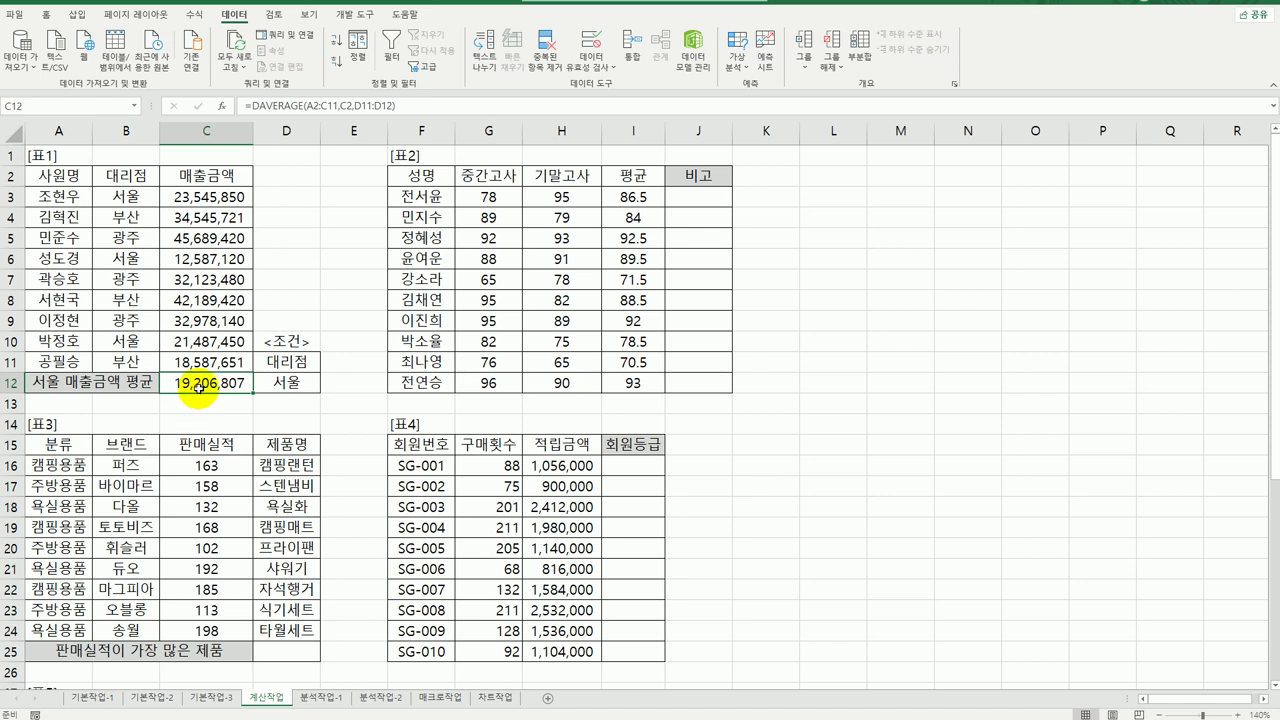
- Wrap the DAVERAGE formula in C12 in ROUNDDOWN with Num_digits set to -3
double_click(198, 388)
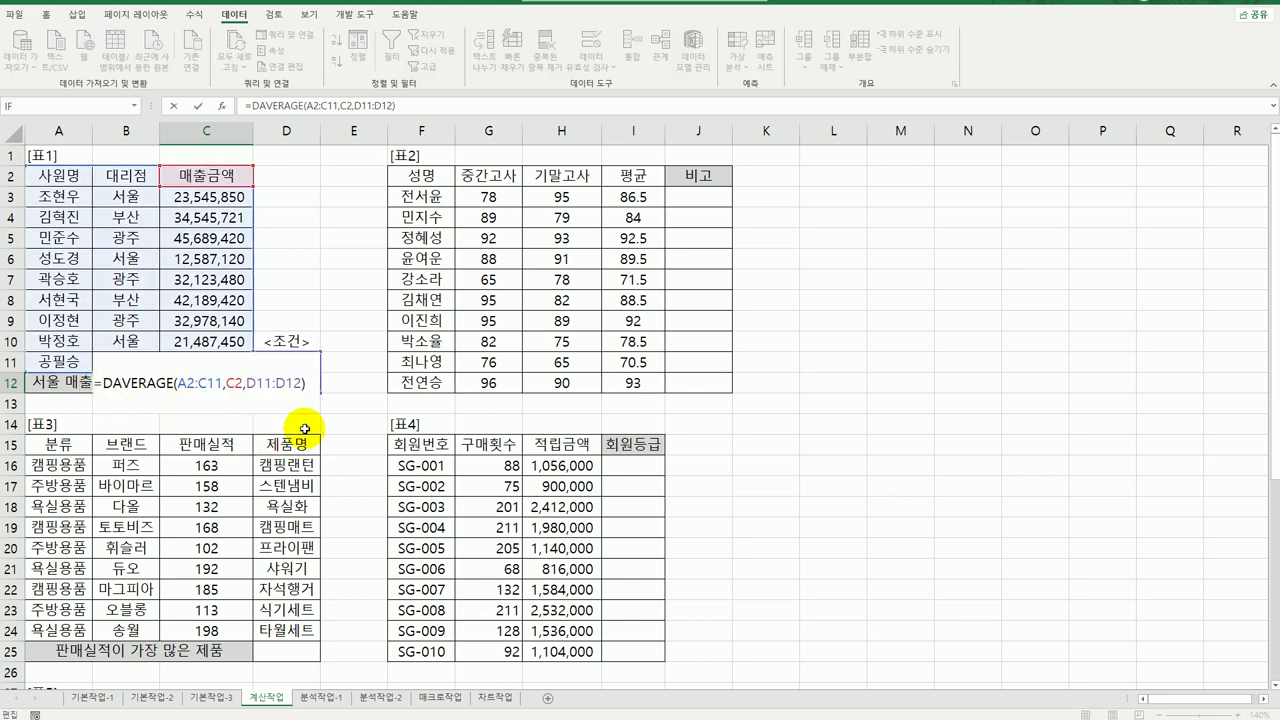
text(ro)
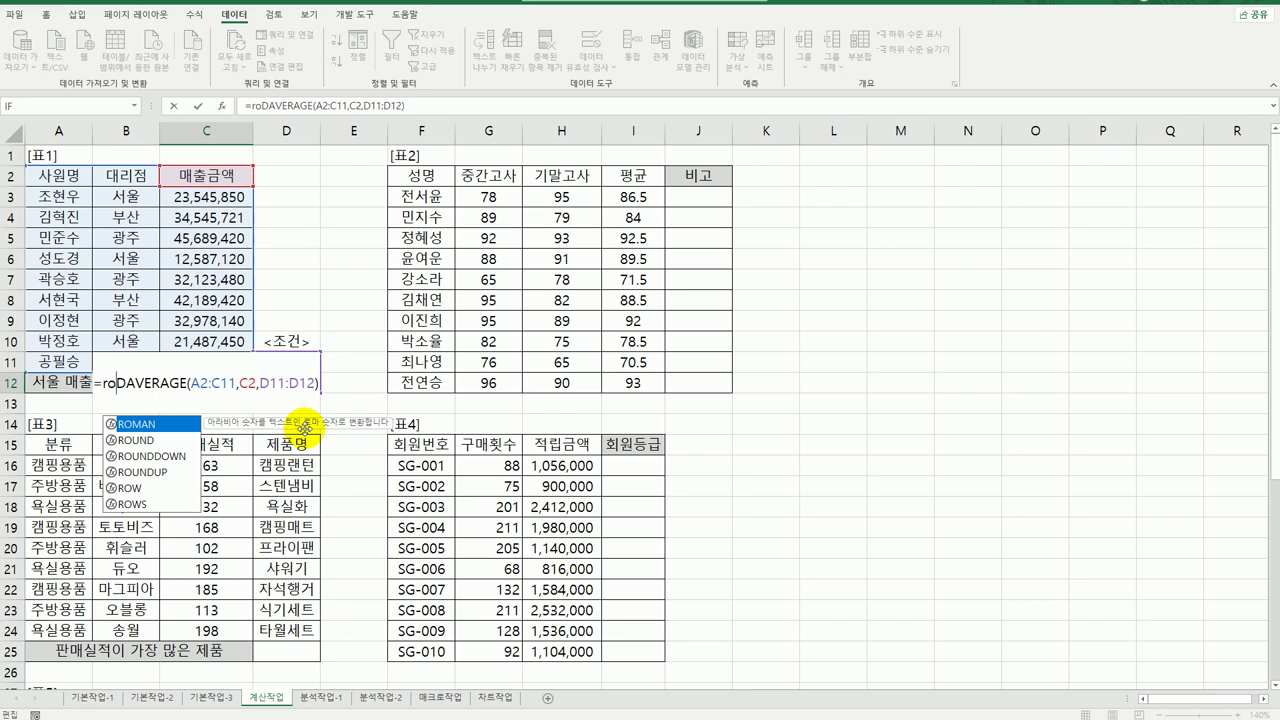
click(180, 457)
double_click(180, 457)
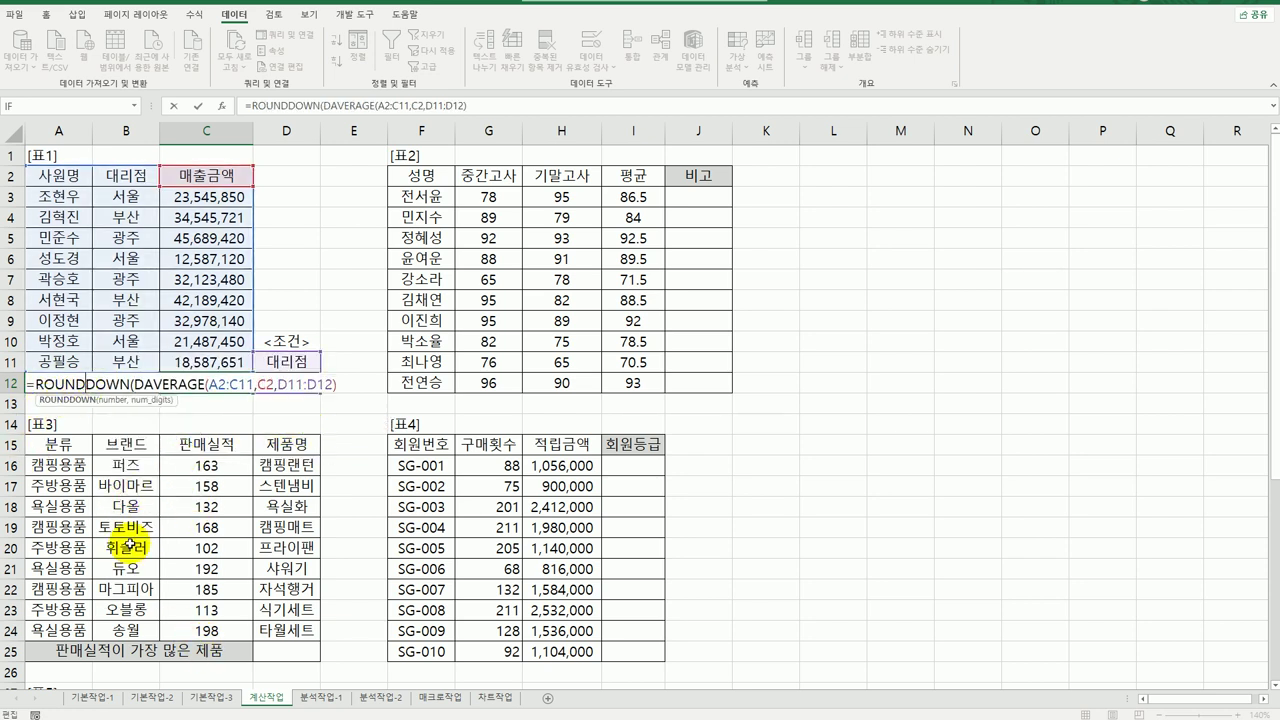
click(222, 106)
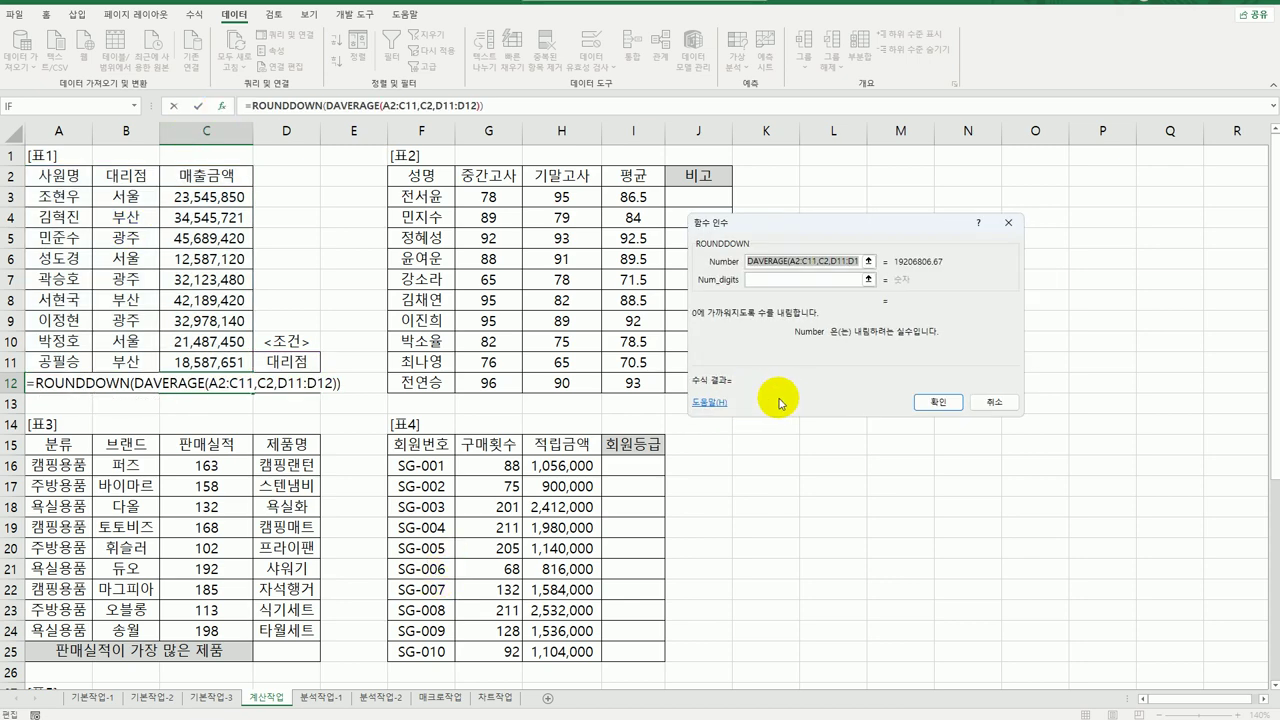
click(773, 281)
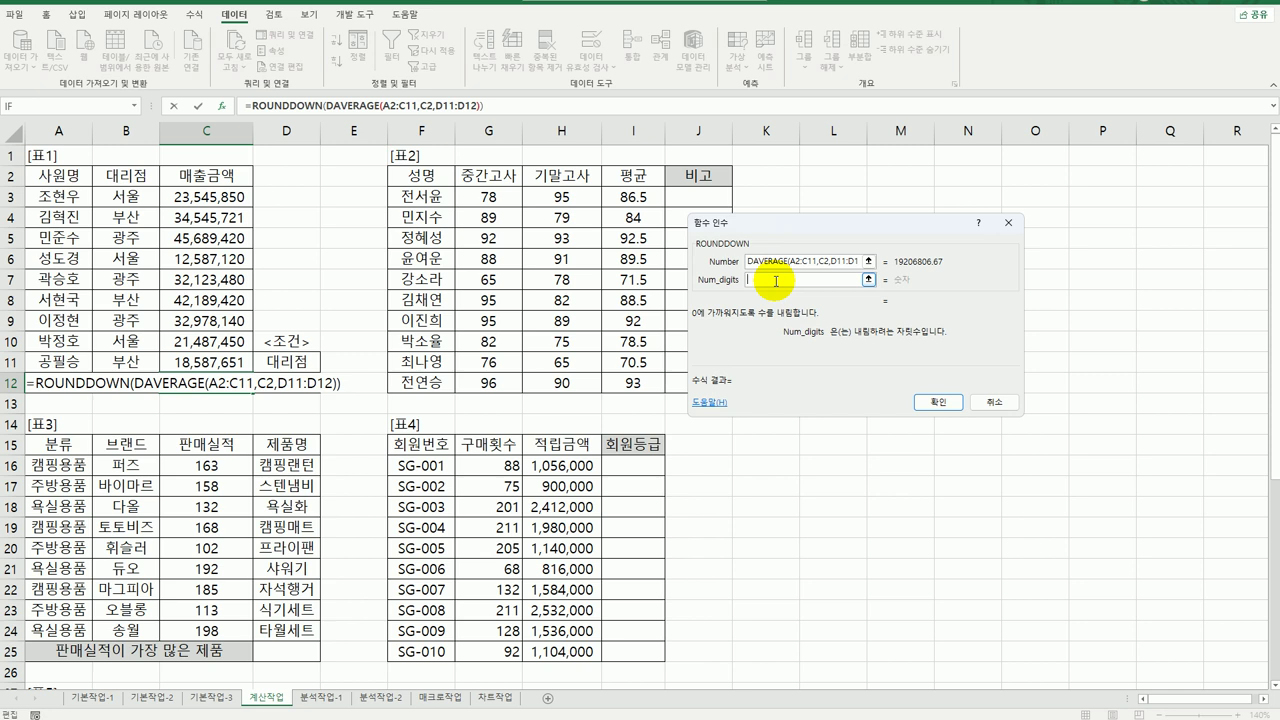
text(-3)
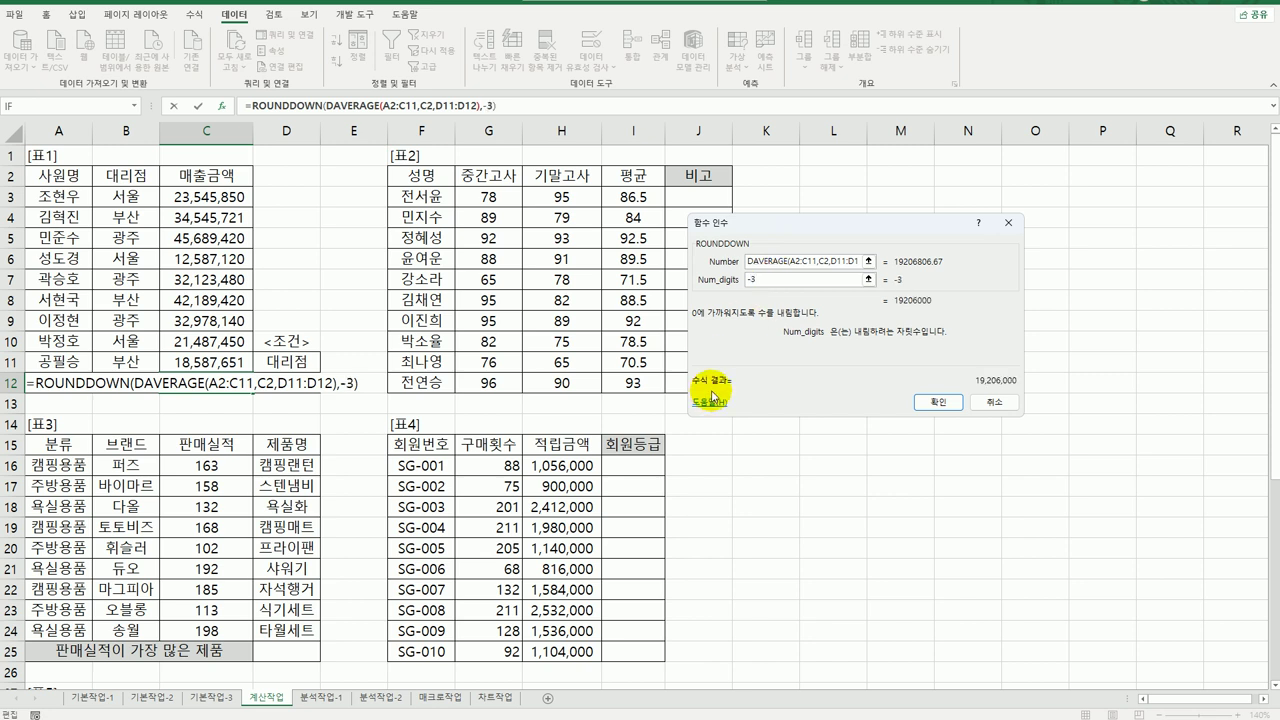
- Try -1 and -2 as ROUNDDOWN's Num_digits, and apply the C12 formula with -3
click(771, 279)
key(BackSpace)
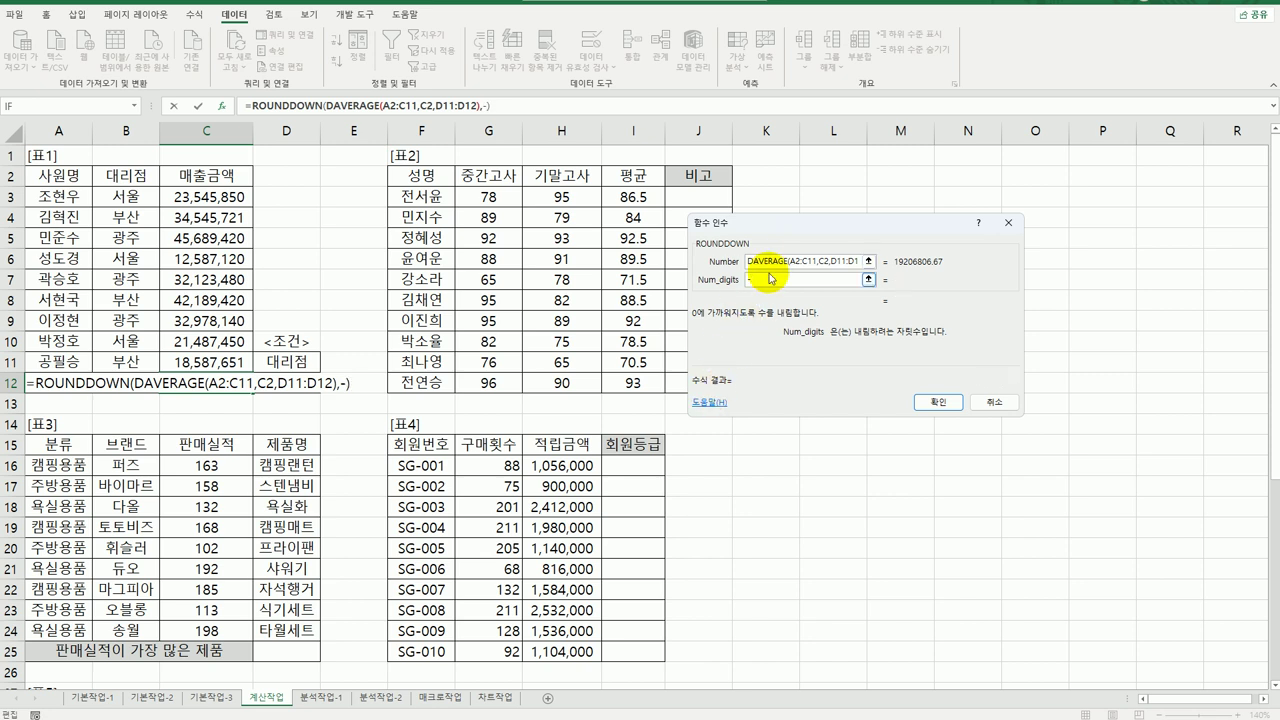
text(1)
key(BackSpace)
text(2)
key(BackSpace)
text(3)
click(940, 402)
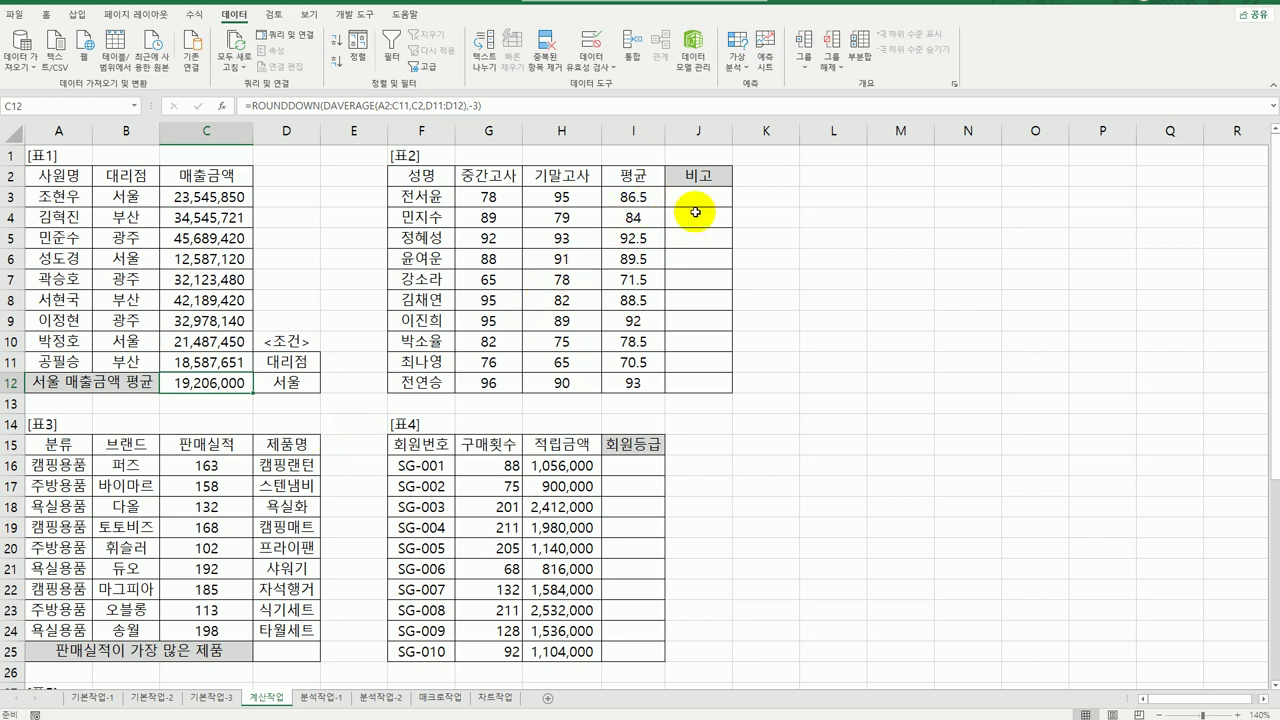
- Start a RANK.EQ formula in J3 of the 비고 column with the average in I3 as Number
click(698, 209)
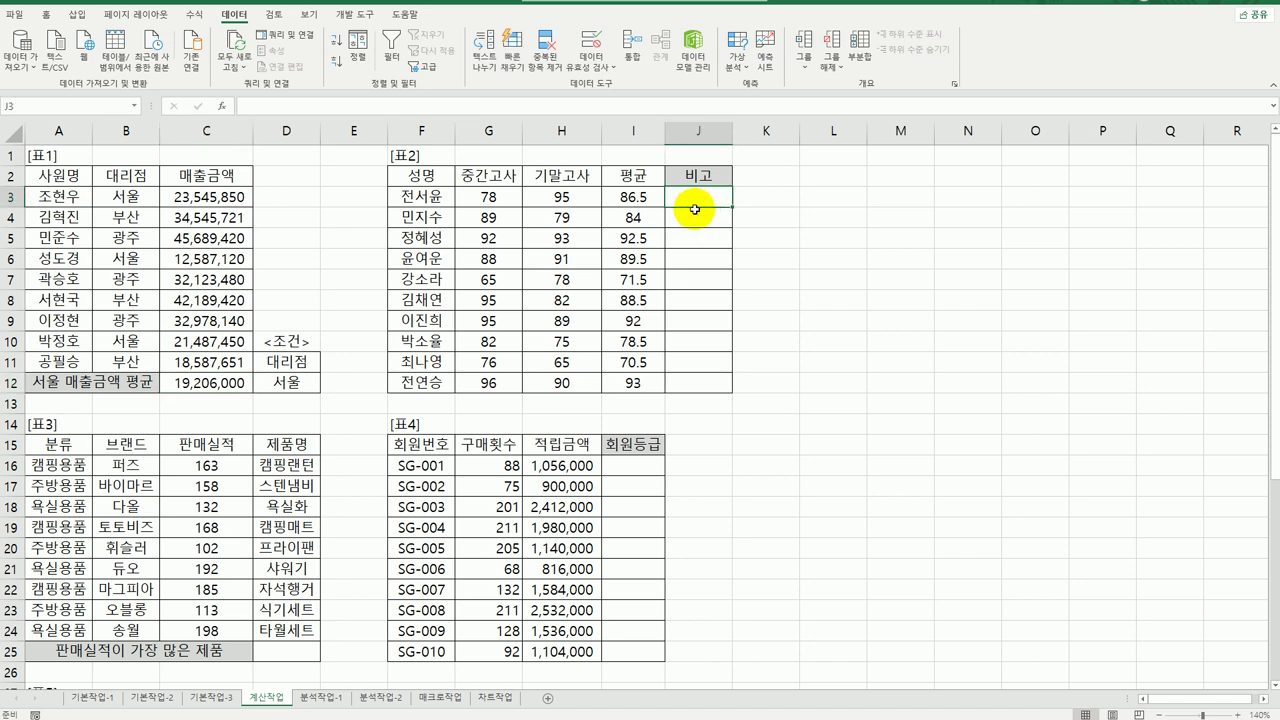
drag(630, 197, 624, 386)
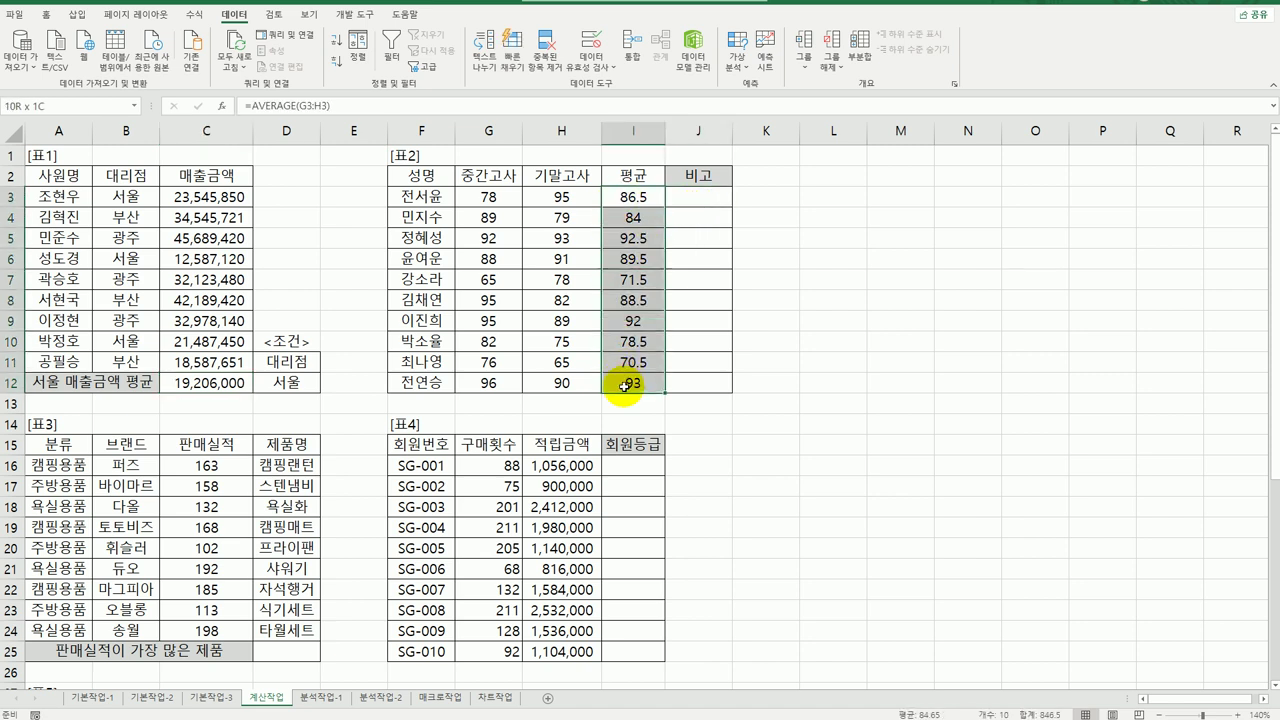
click(697, 201)
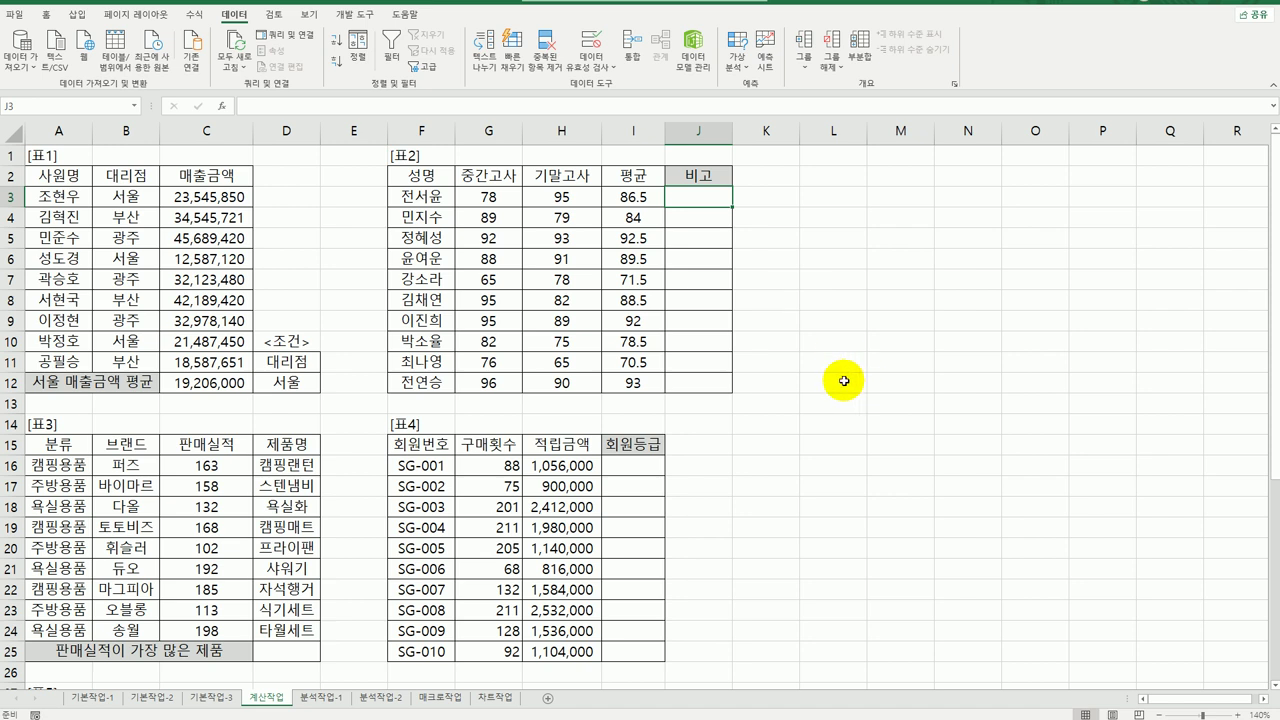
text(=)
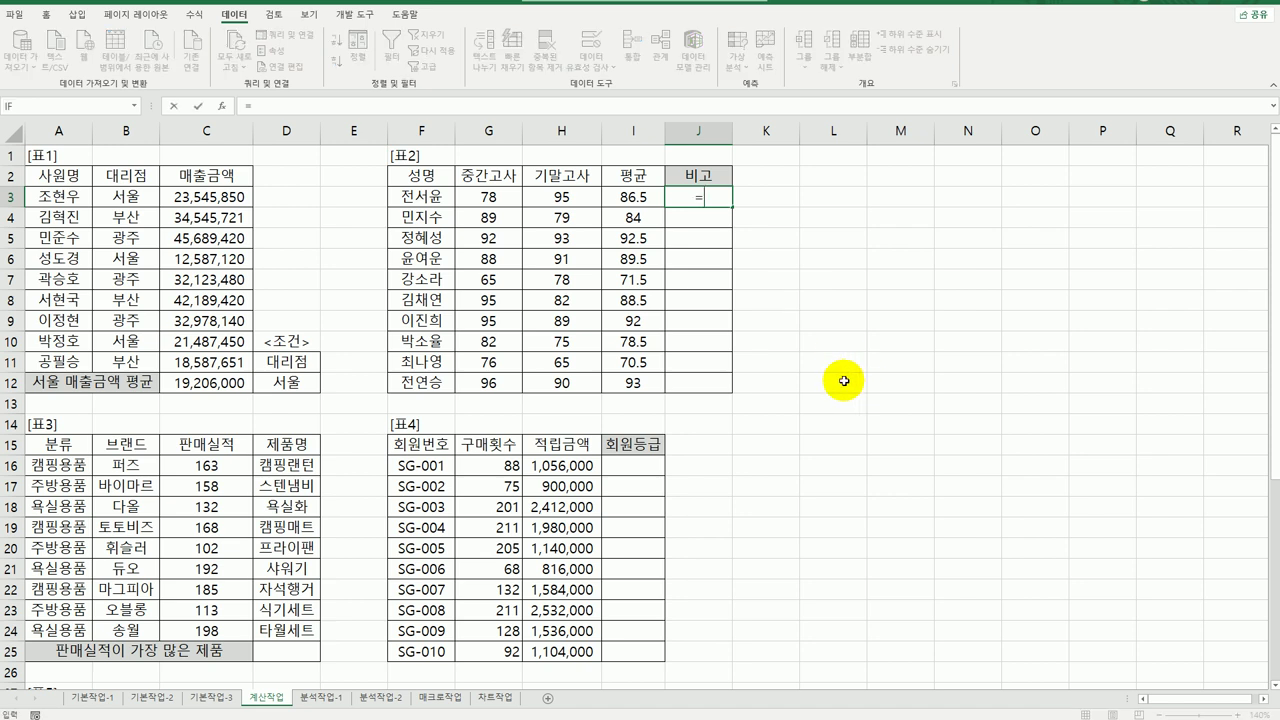
text(rank)
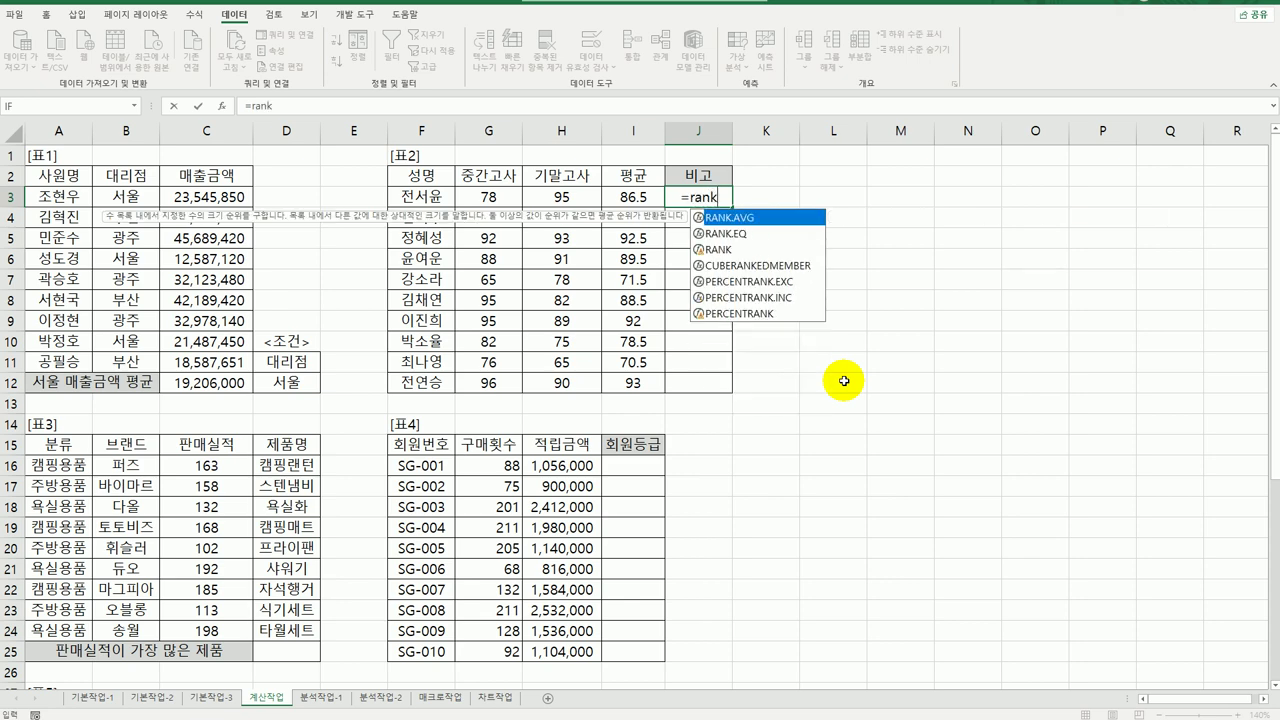
text(.eq)
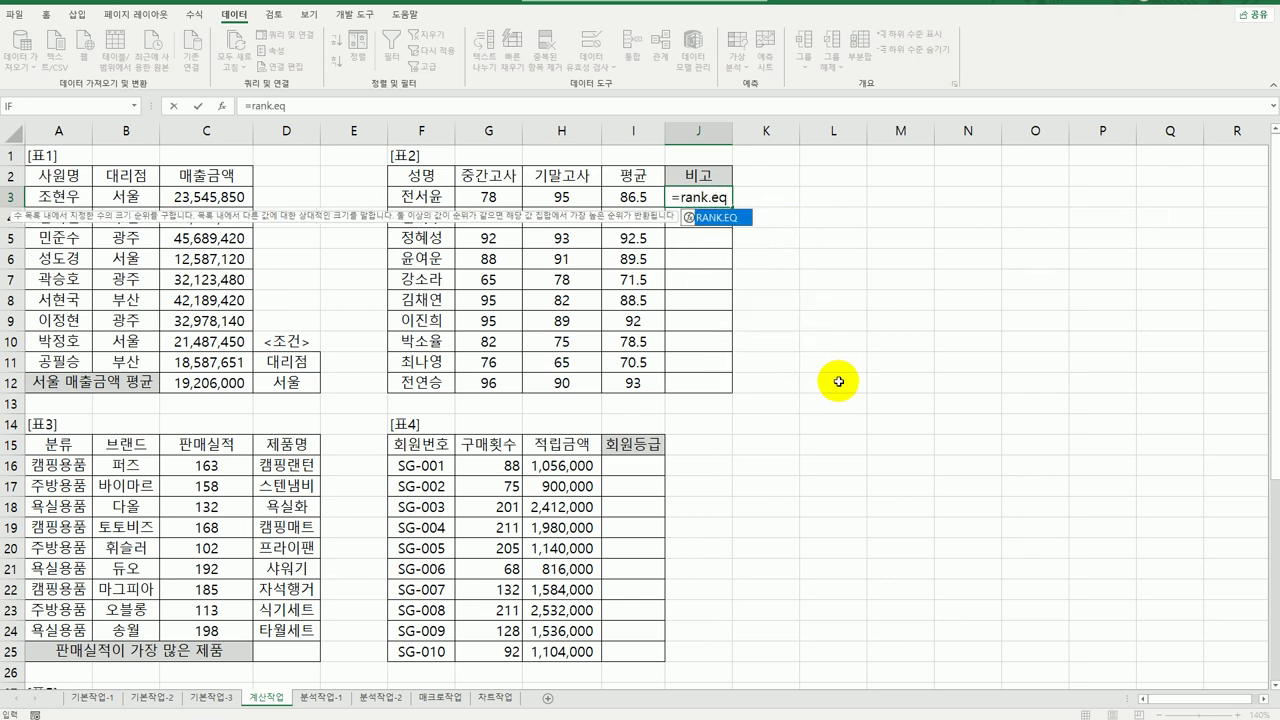
double_click(722, 217)
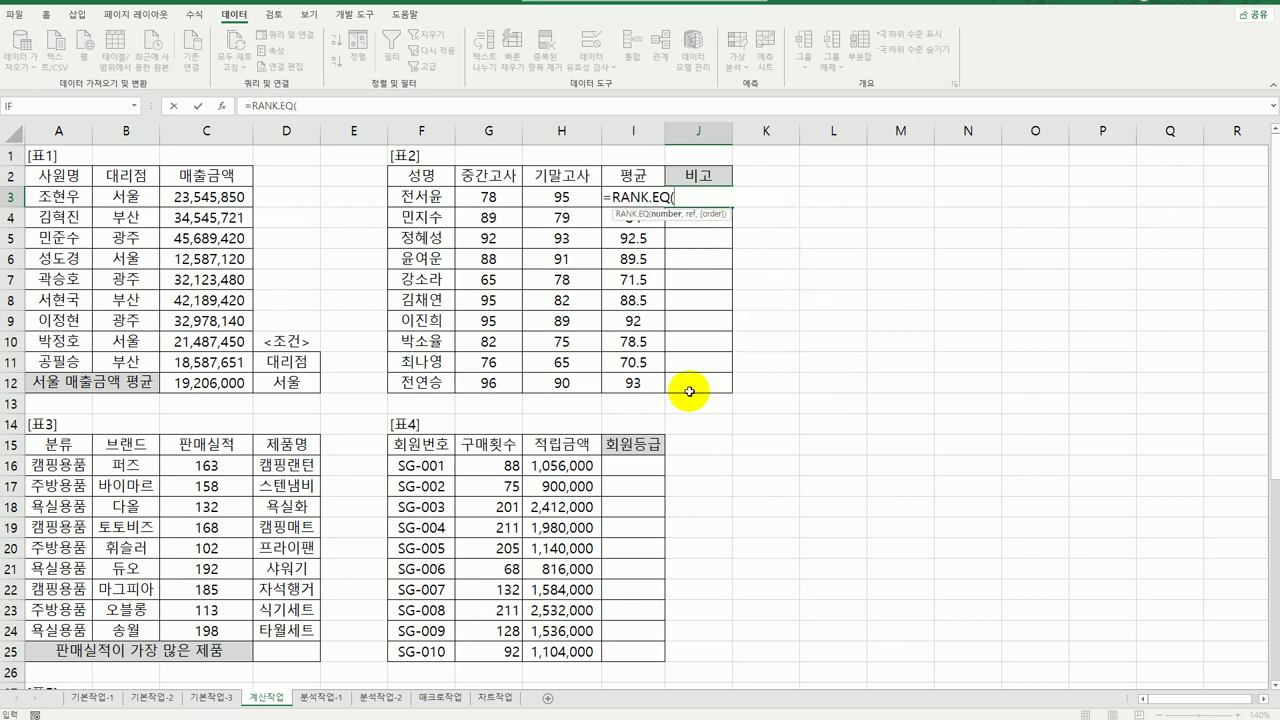
click(221, 105)
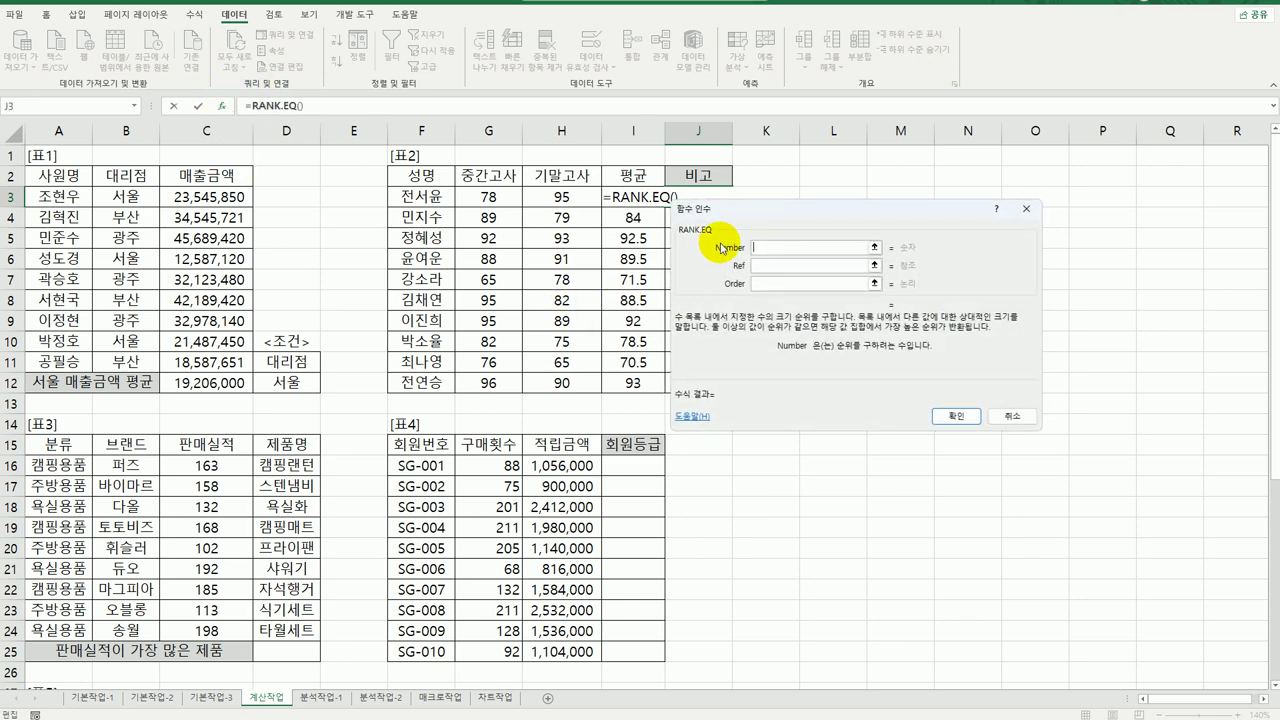
drag(764, 219, 796, 342)
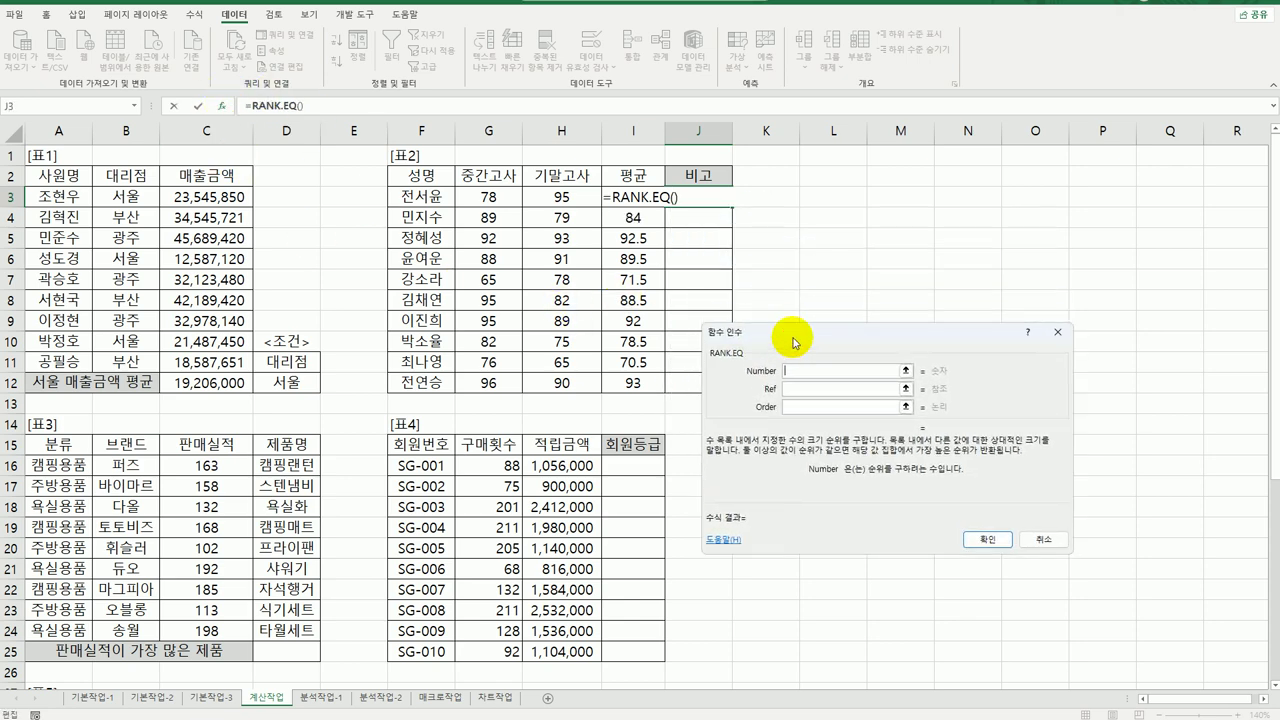
click(627, 196)
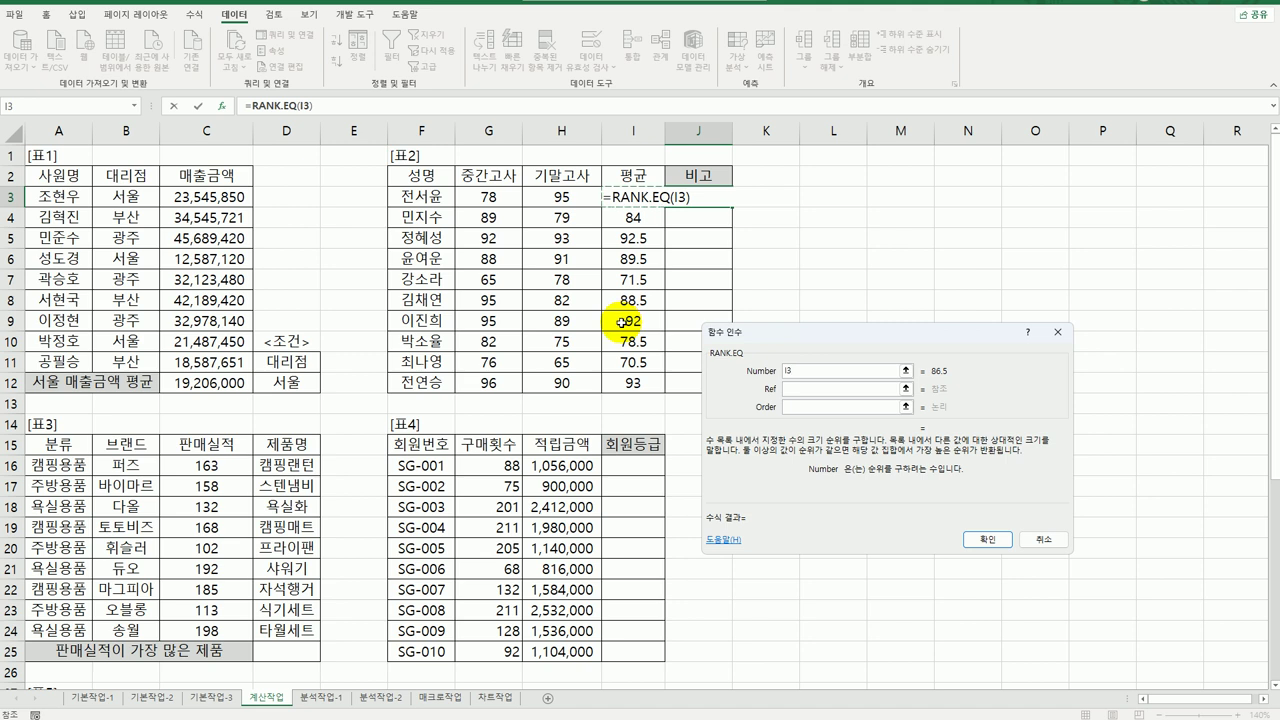
- Set RANK.EQ's Ref to the absolute range $I$3:$I$12 and Order to 0, and apply the formula in J3
click(800, 389)
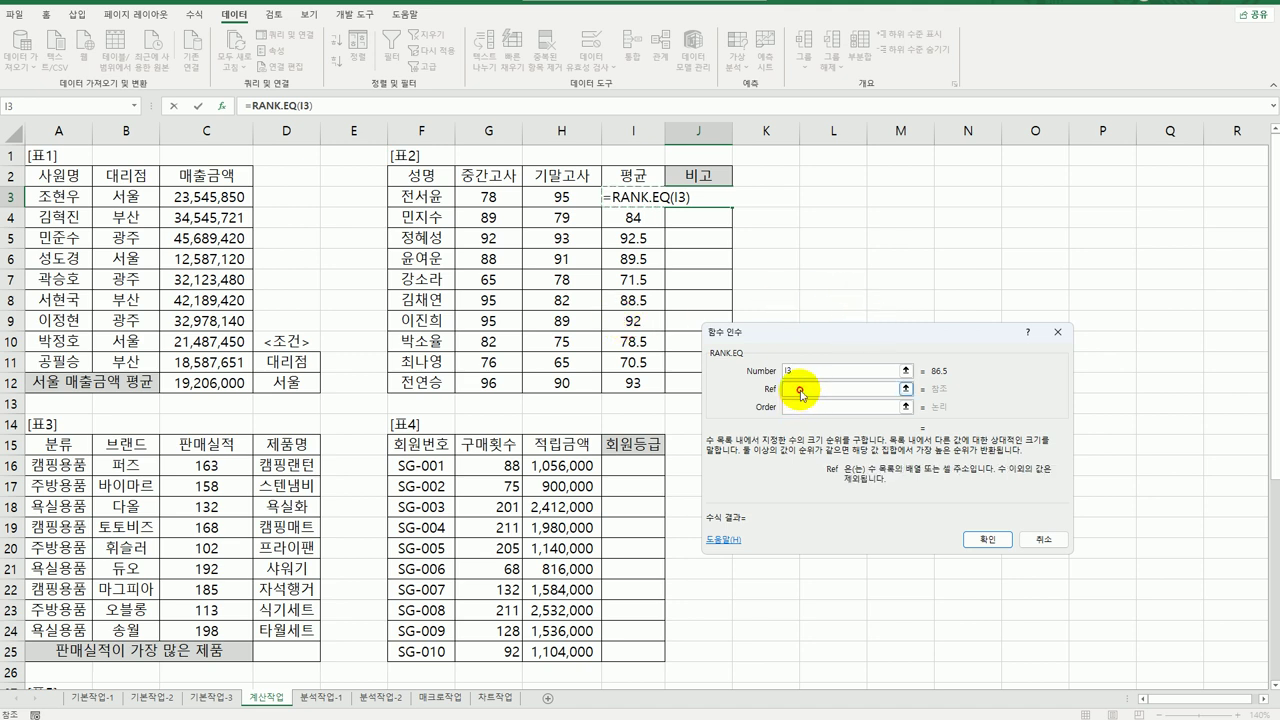
drag(622, 197, 630, 383)
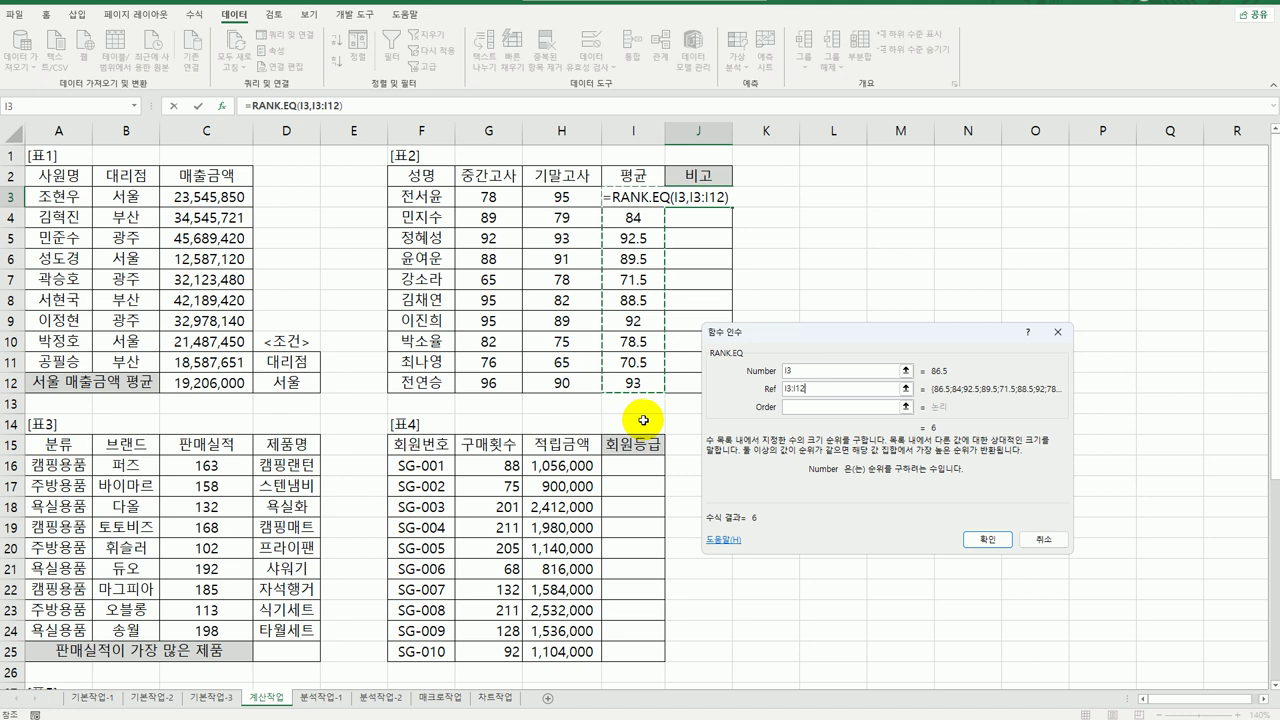
key(F4)
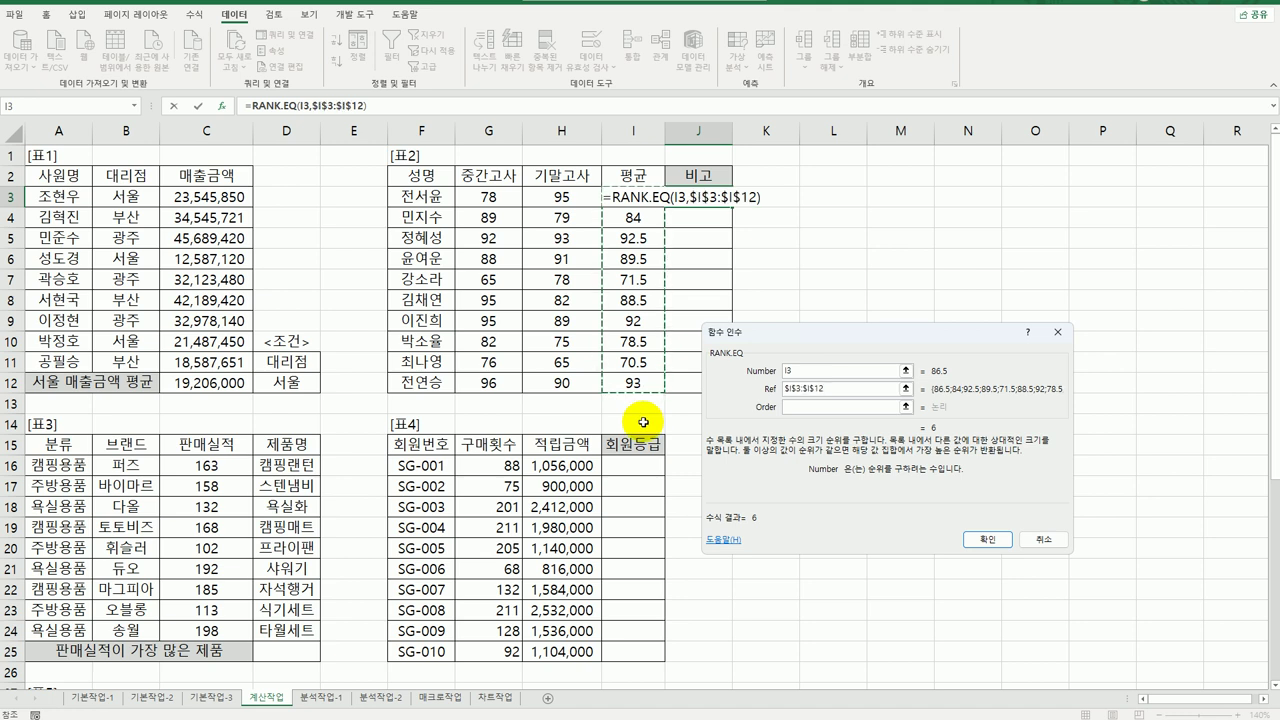
click(845, 409)
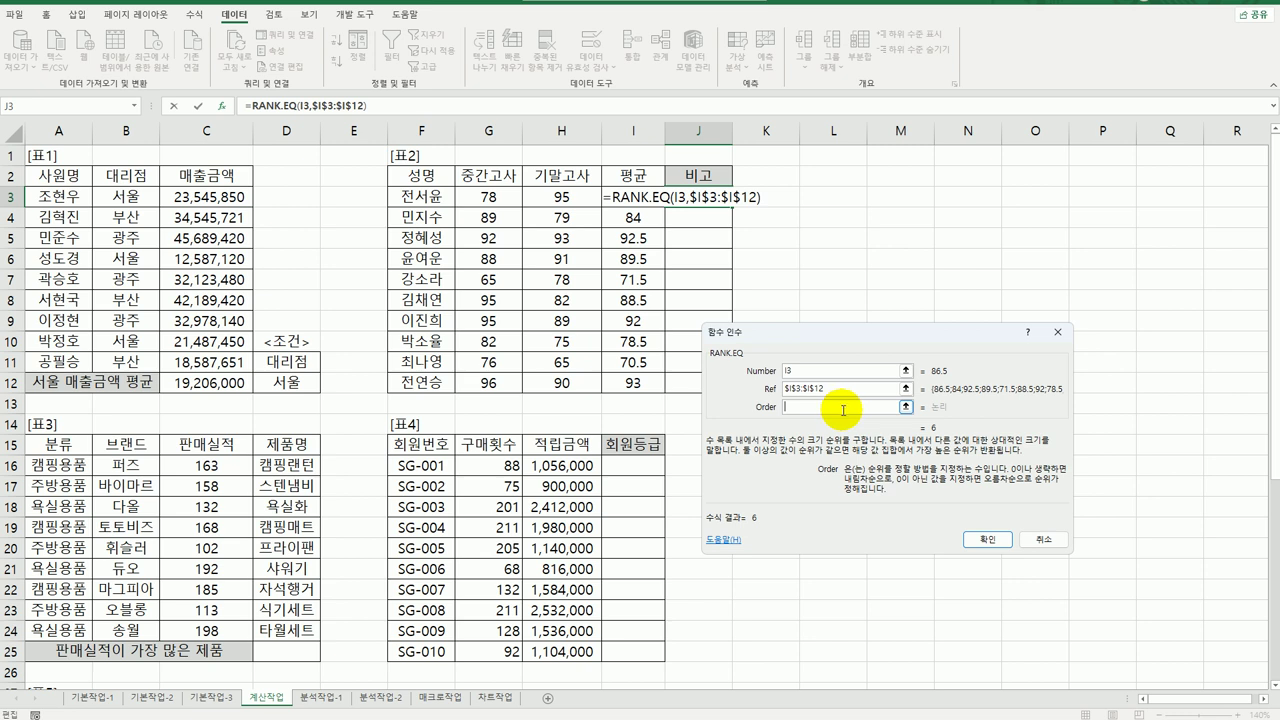
text(0)
click(986, 539)
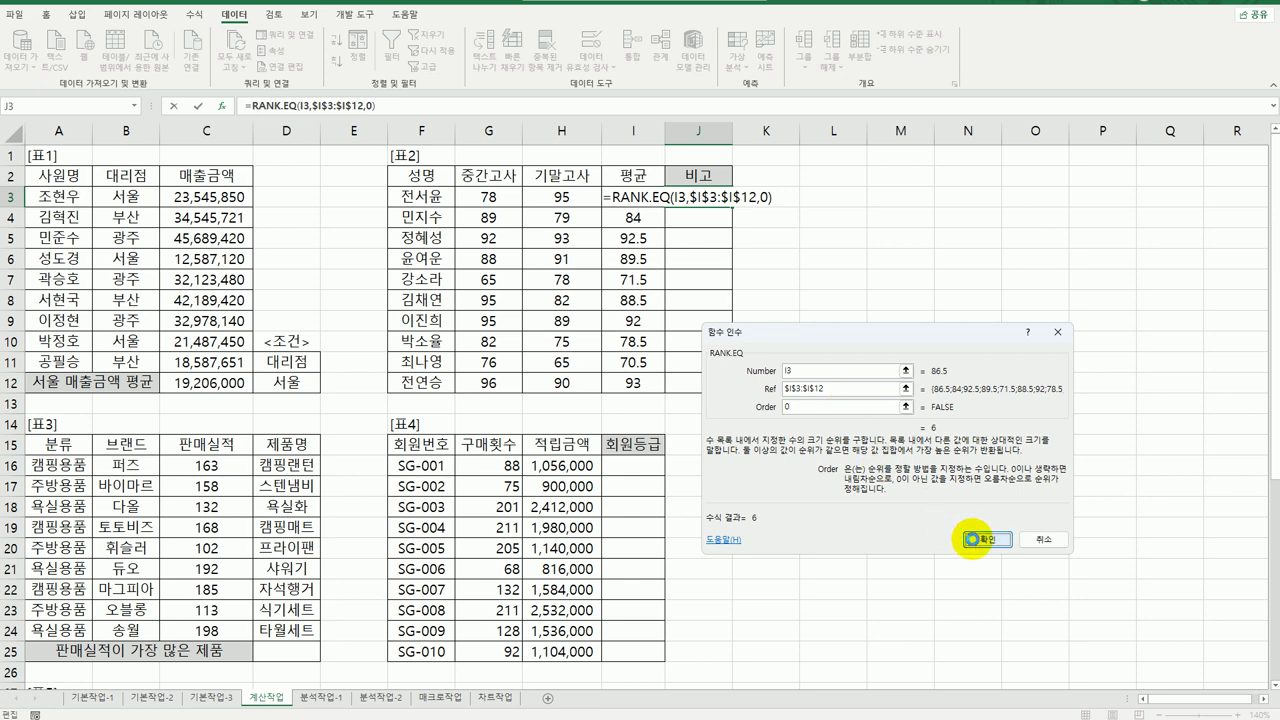
- Fill the RANK.EQ formula from J3 down through J12
drag(732, 206, 719, 401)
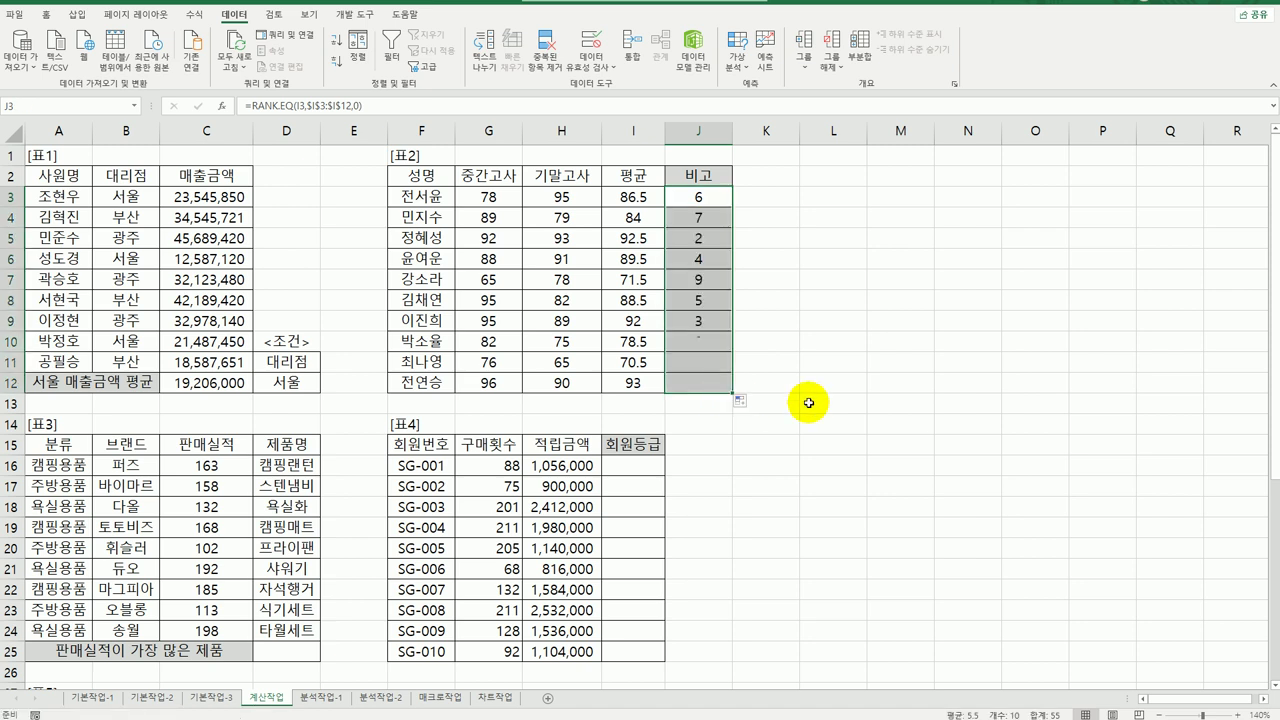
click(712, 364)
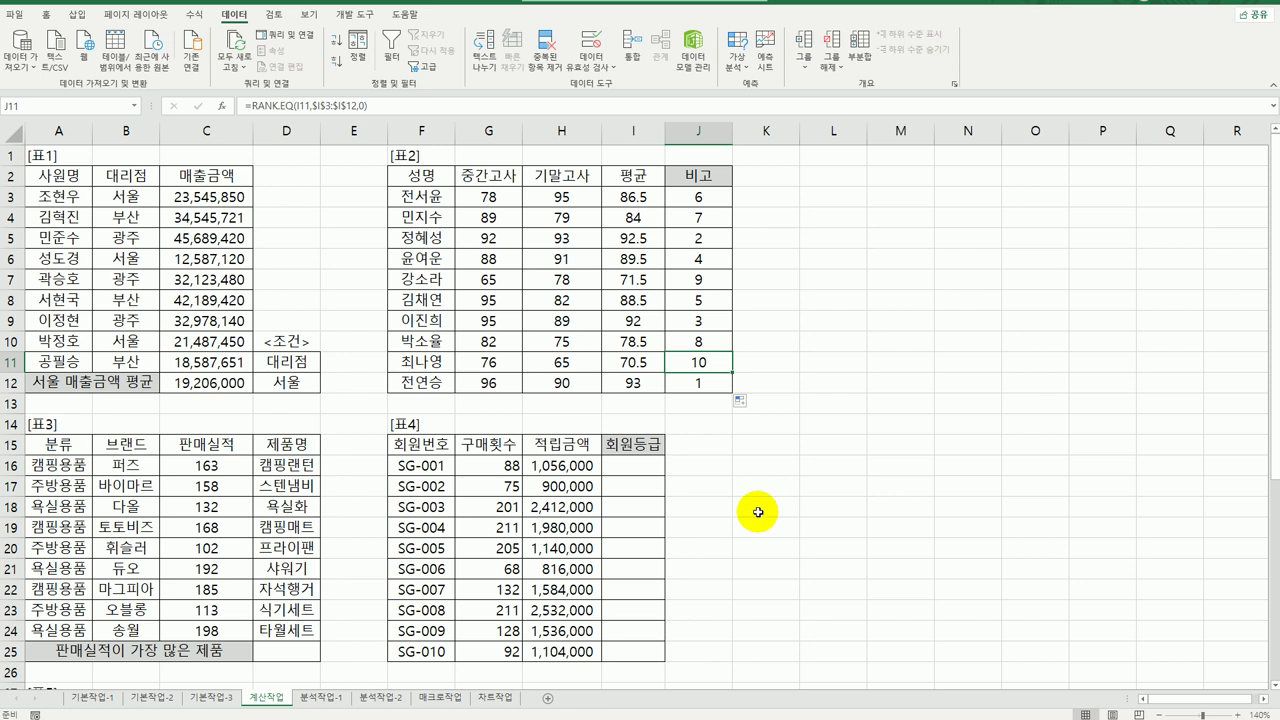
click(706, 199)
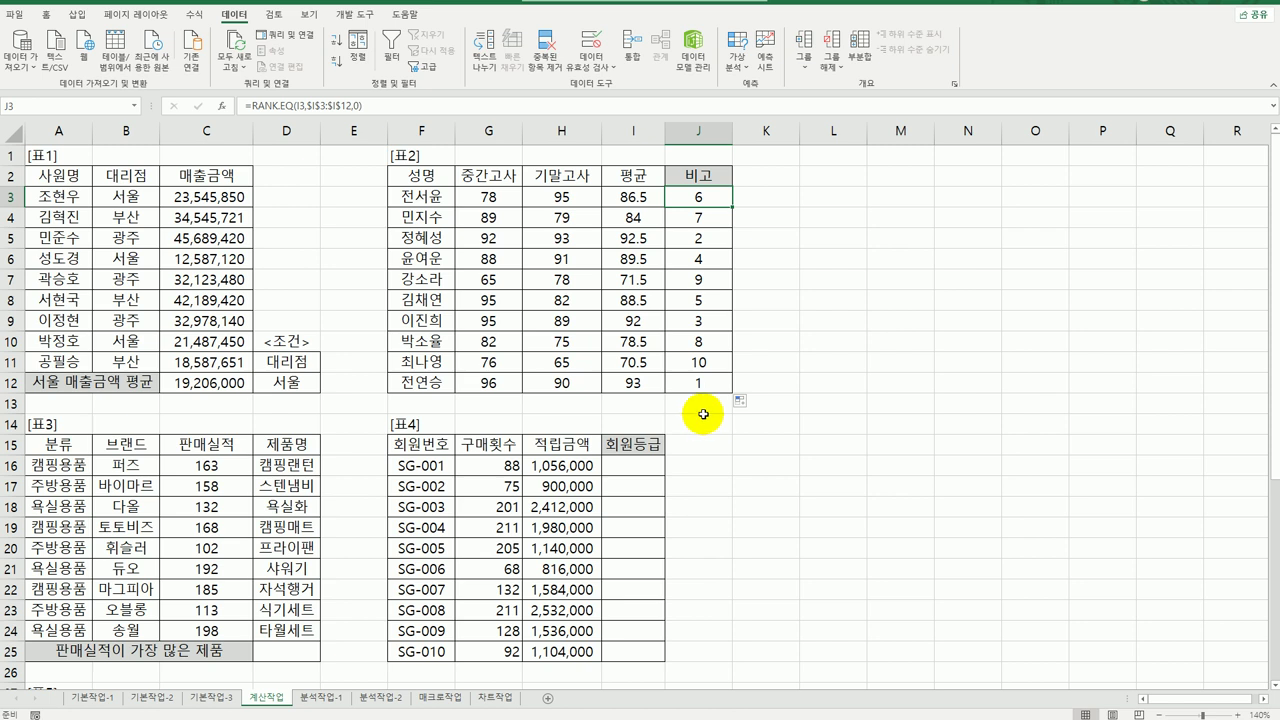
- Wrap the RANK.EQ formula in J3 in CHOOSE so the rank serves as Index_num
double_click(700, 199)
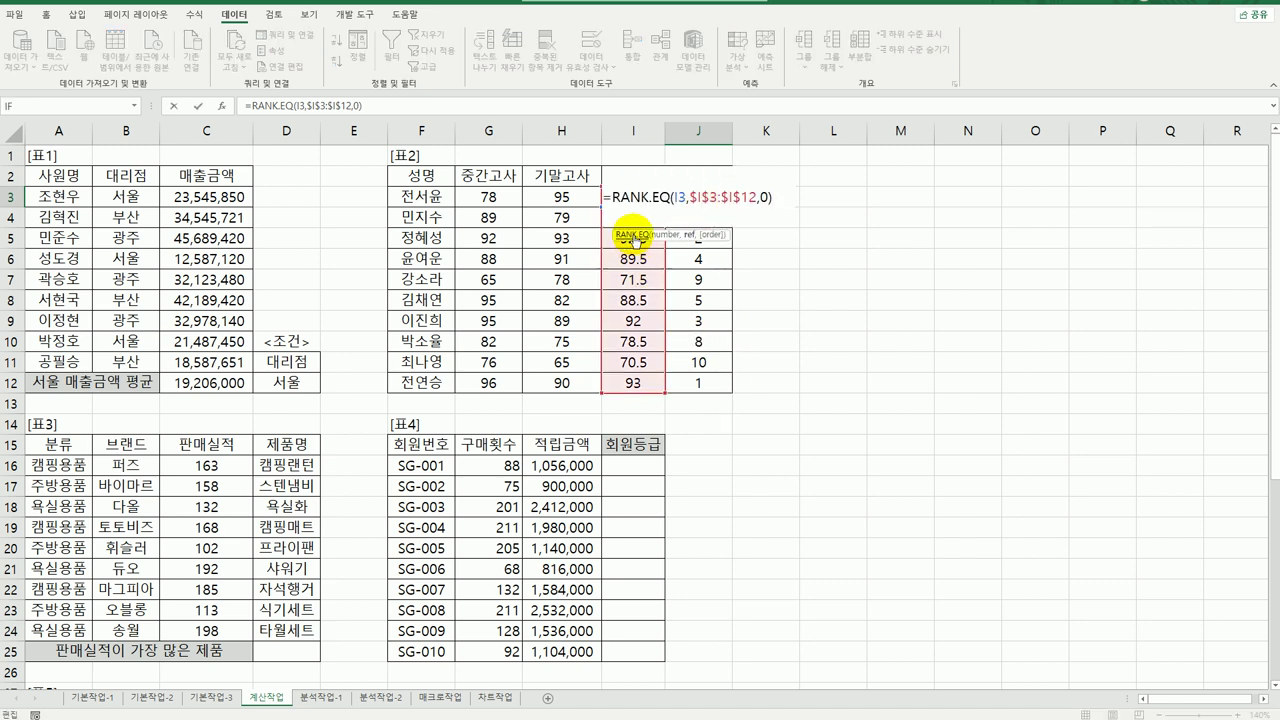
click(614, 197)
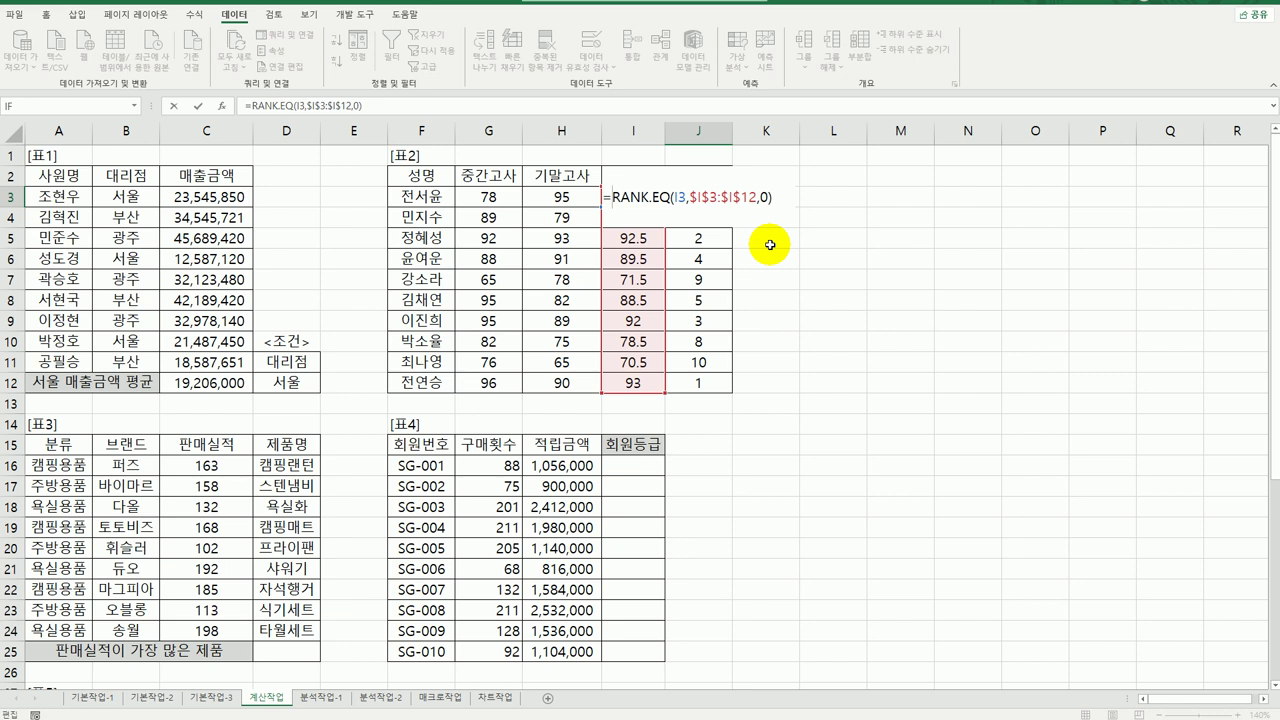
text(choo)
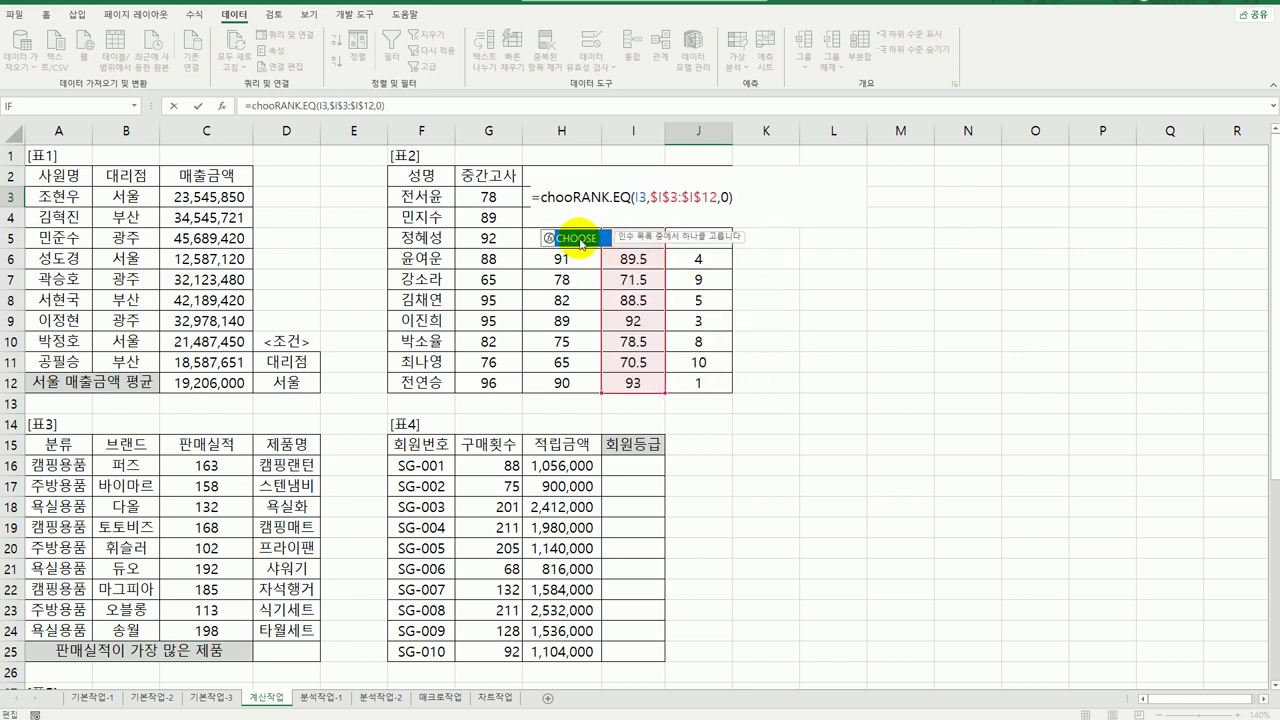
double_click(577, 241)
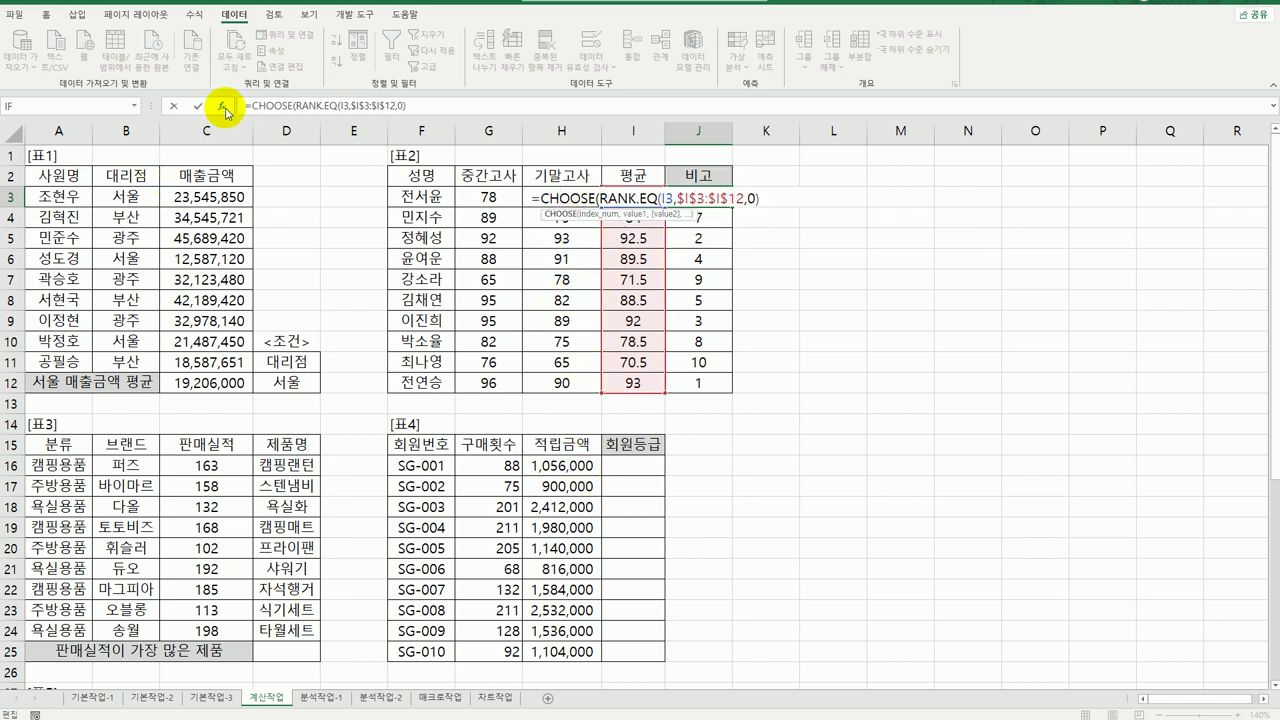
click(222, 105)
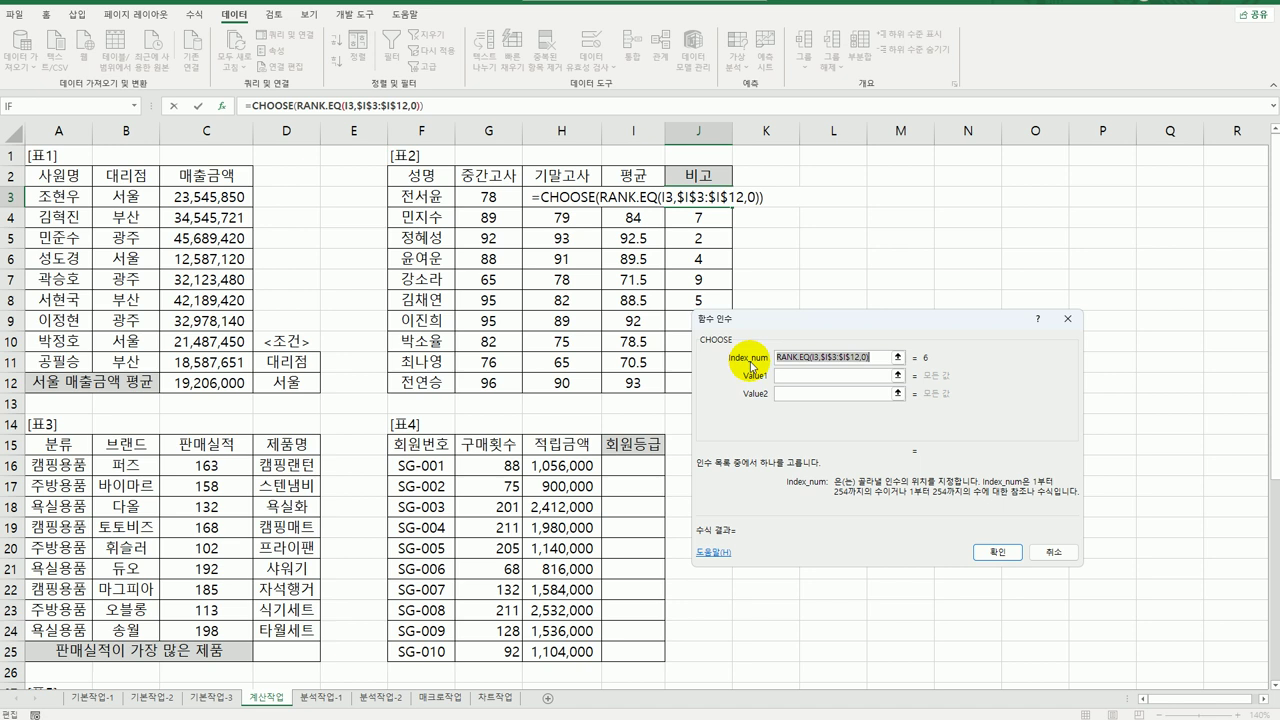
- Set CHOOSE's Value1, Value2 and Value3 to 1등, 2등 and 3등
click(826, 375)
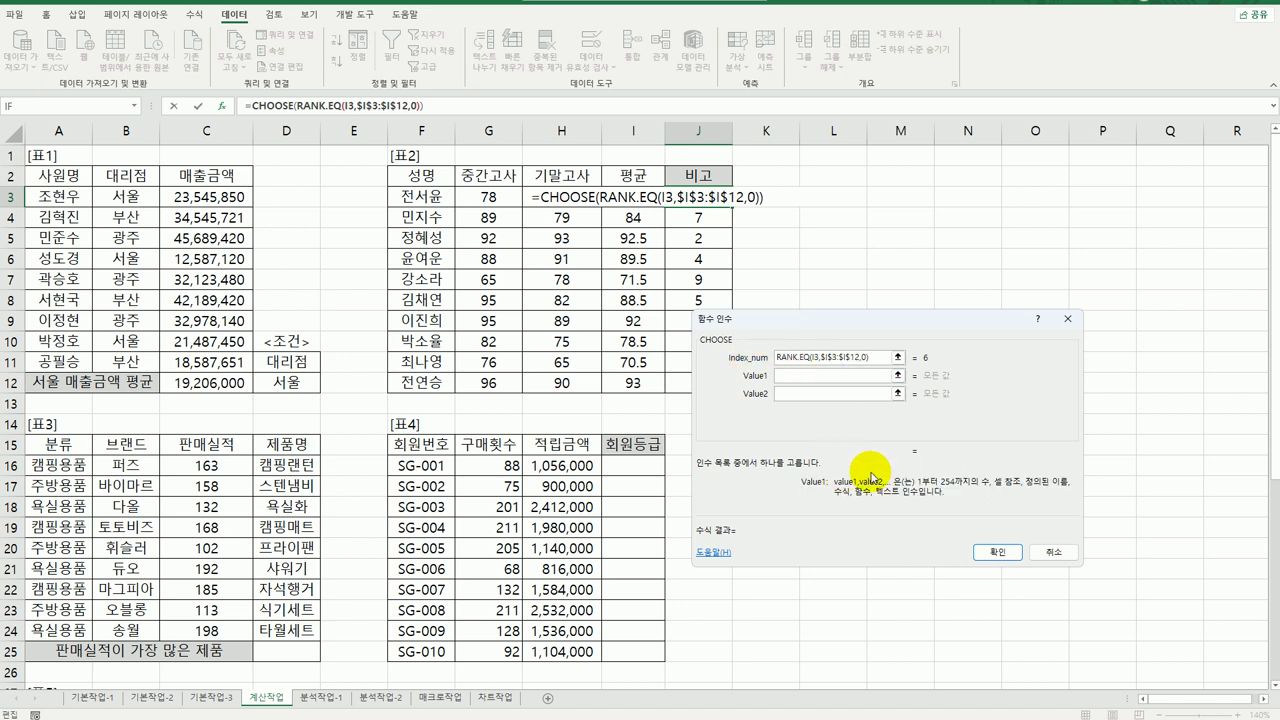
text(1)
text(,tem)
key(BackSpace)
key(BackSpace)
key(BackSpace)
key(BackSpace)
text(등)
key(Tab)
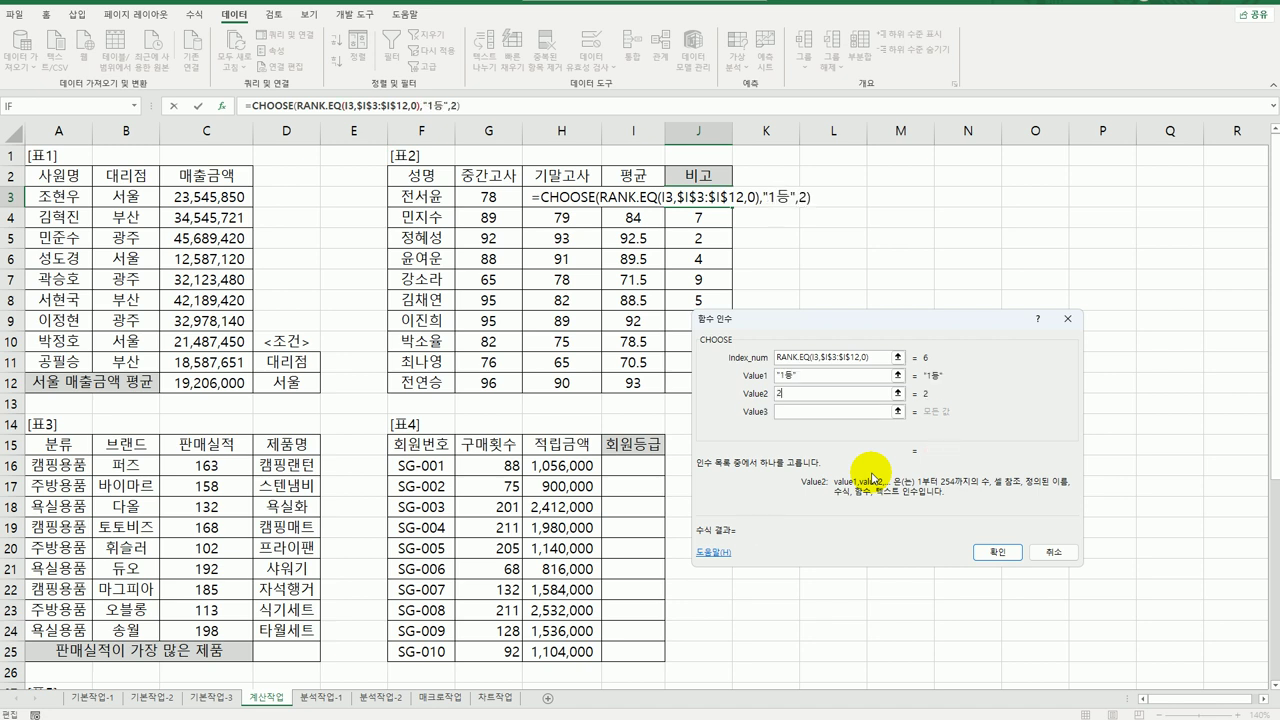
text(2등)
key(Tab)
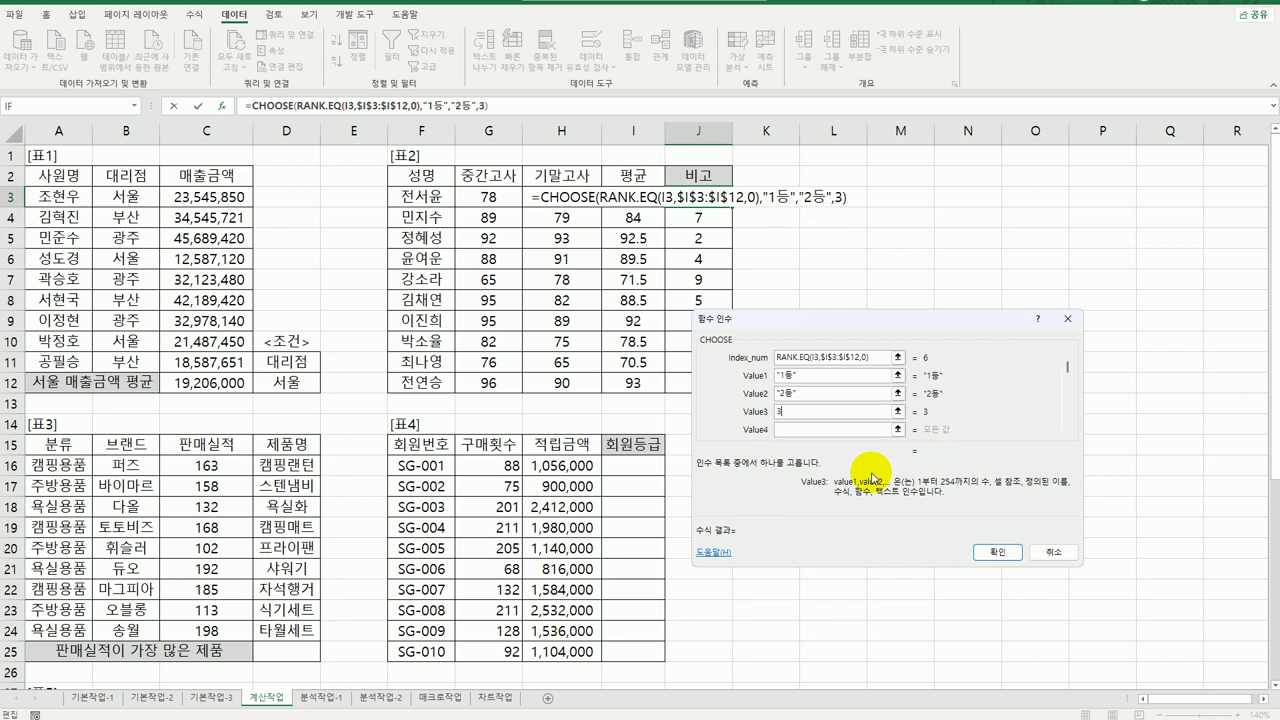
text(3등)
key(Tab)
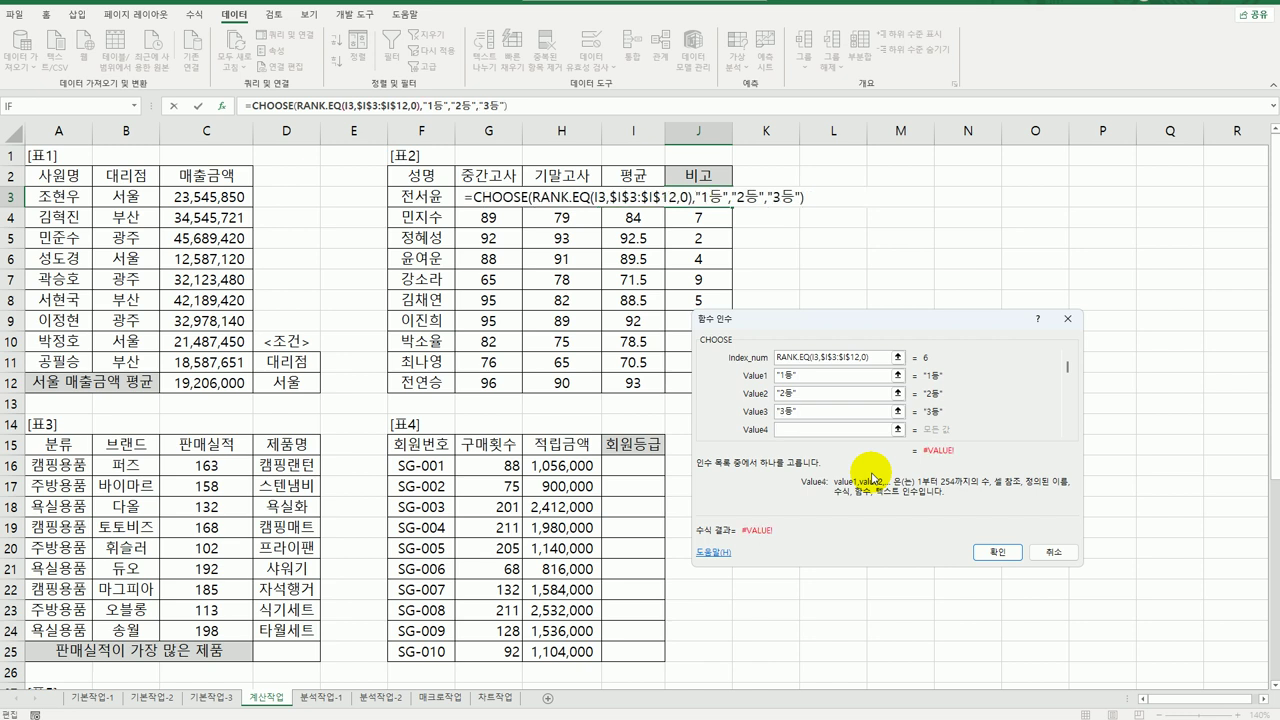
text("")
key(BackSpace)
key(BackSpace)
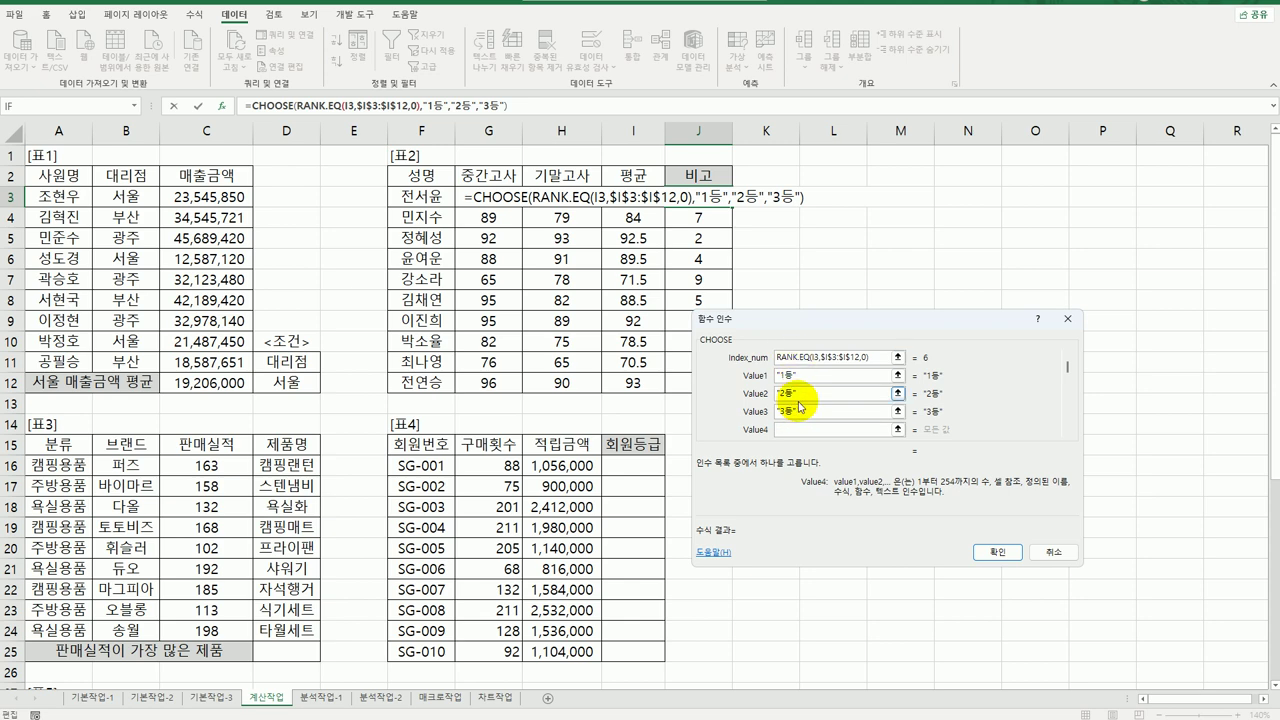
- Apply the CHOOSE formula in J3 and fill it down through J12
click(990, 554)
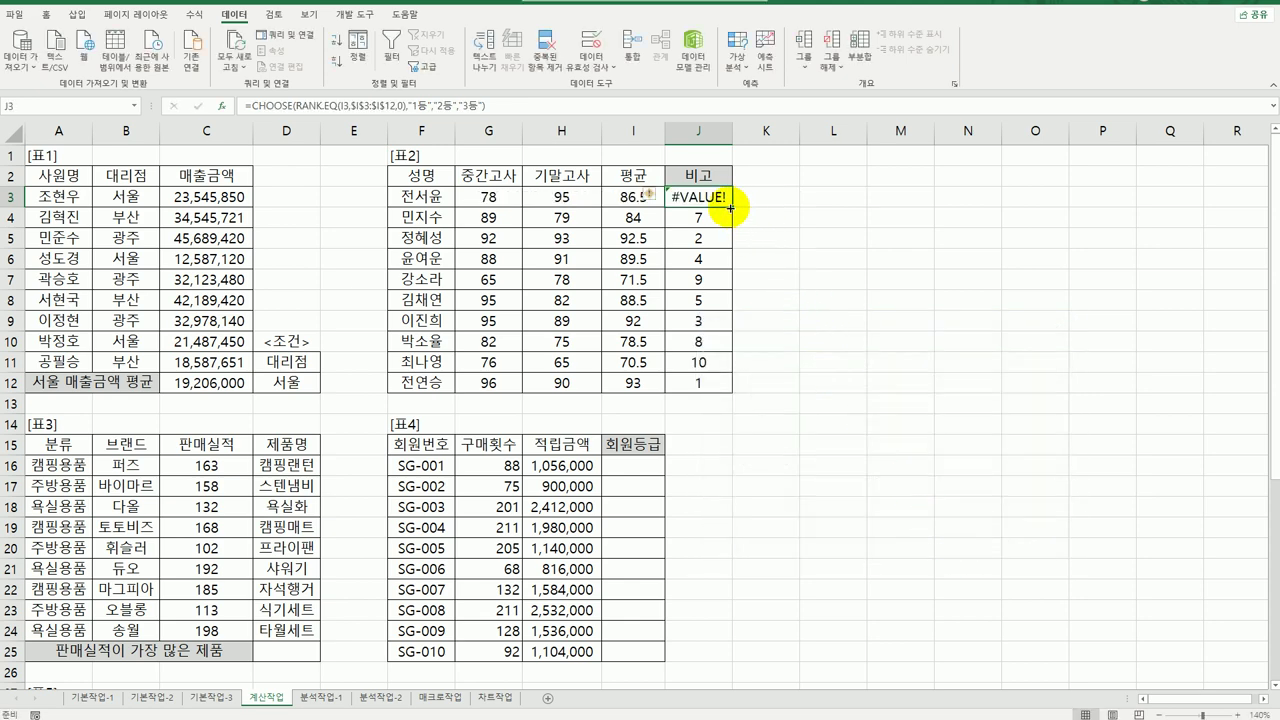
drag(731, 207, 710, 400)
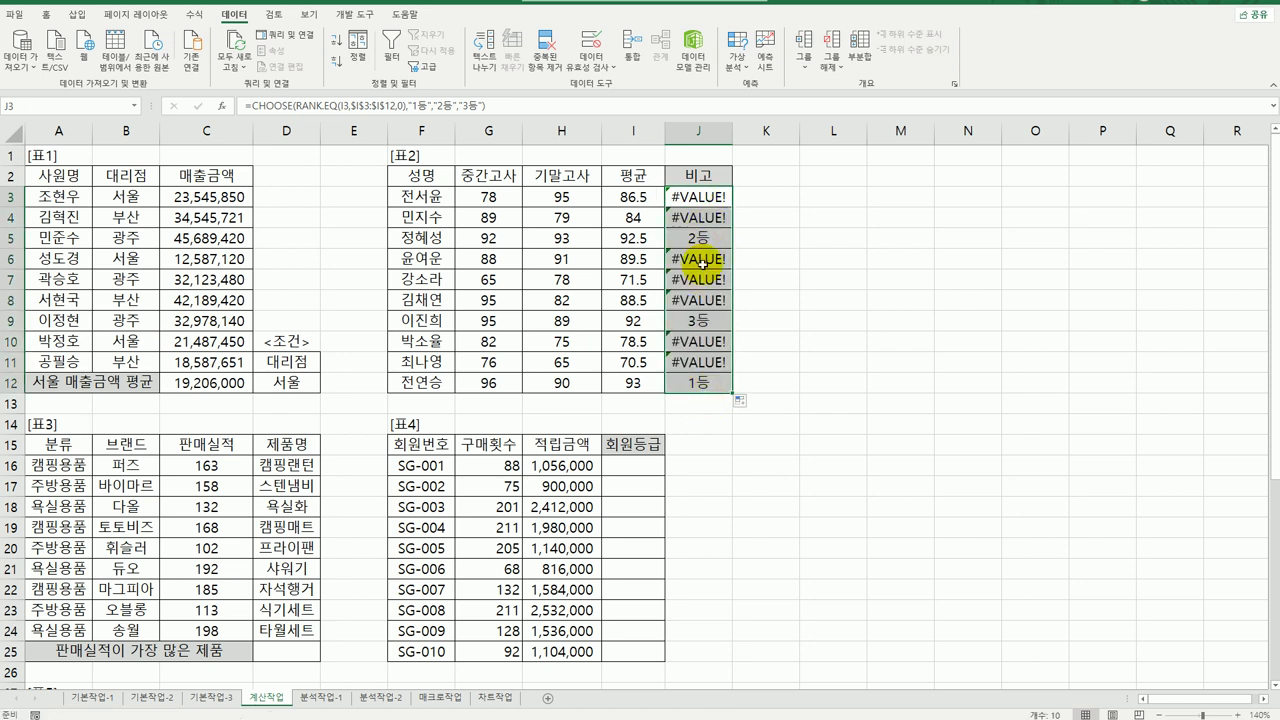
click(697, 197)
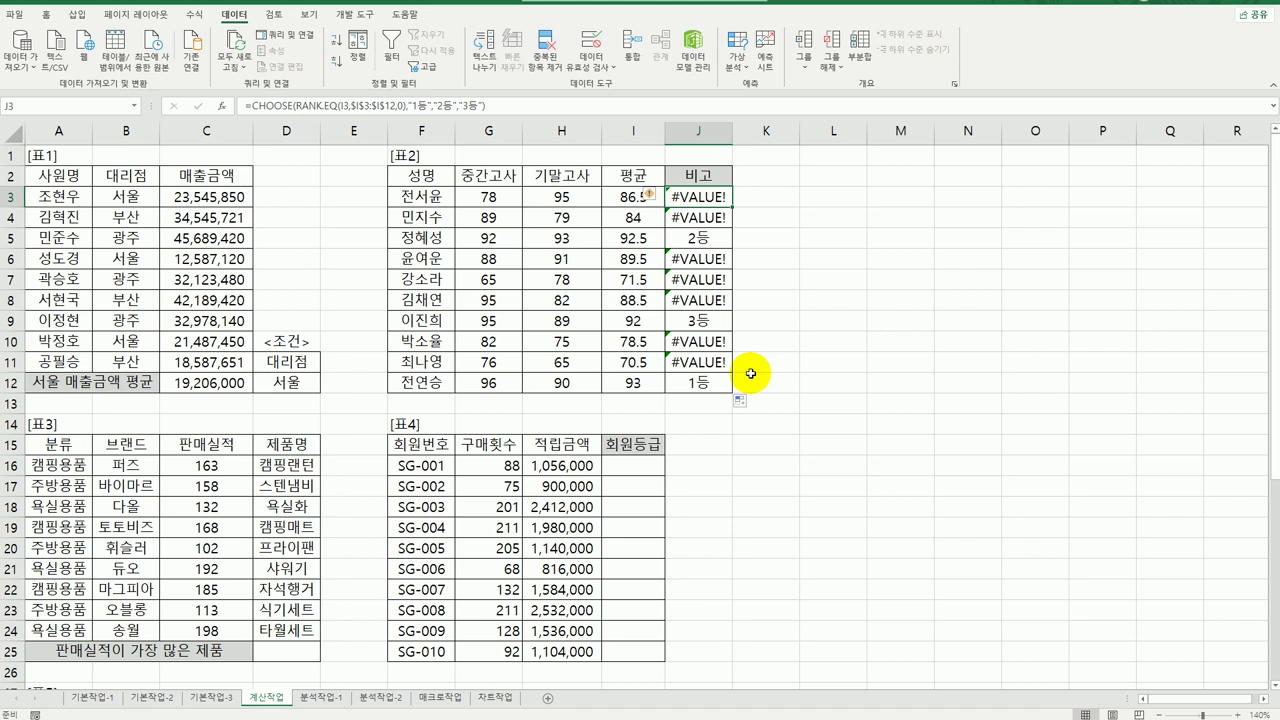
- Copy the RANK.EQ(I3,$I$3:$I$12,0) expression from the CHOOSE formula in J3
double_click(688, 197)
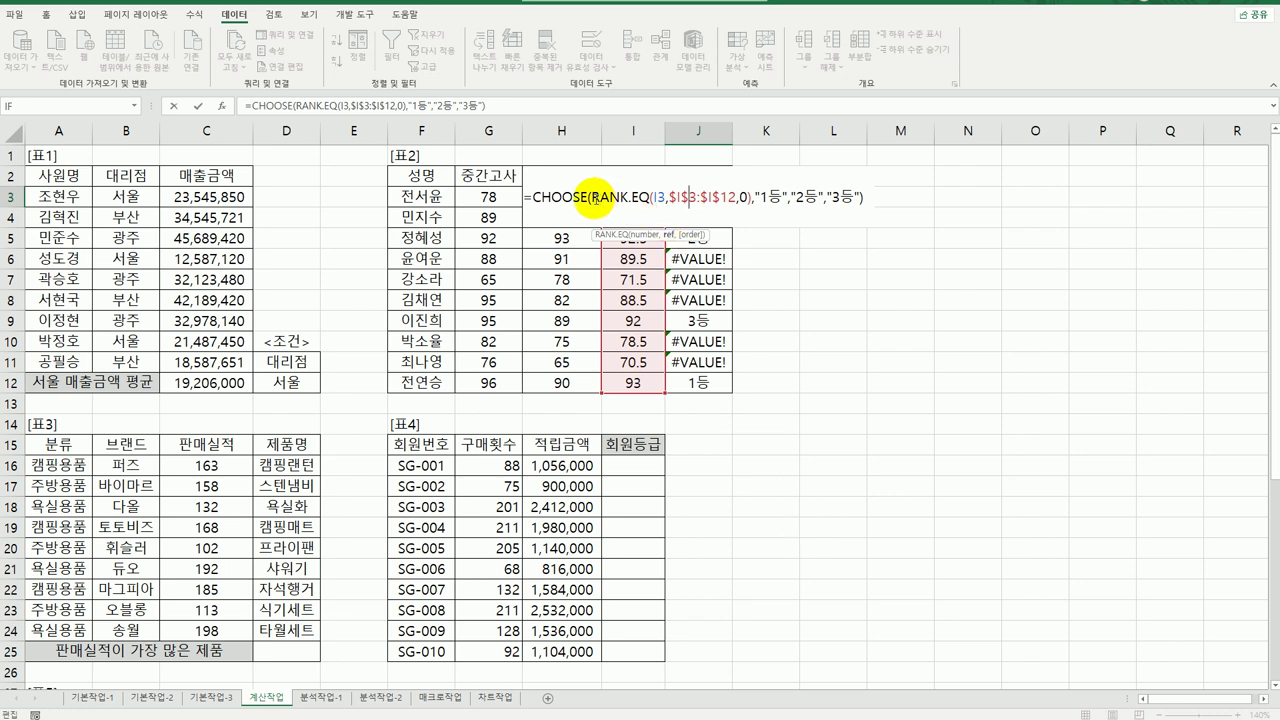
drag(592, 197, 750, 206)
key(ctrl+c)
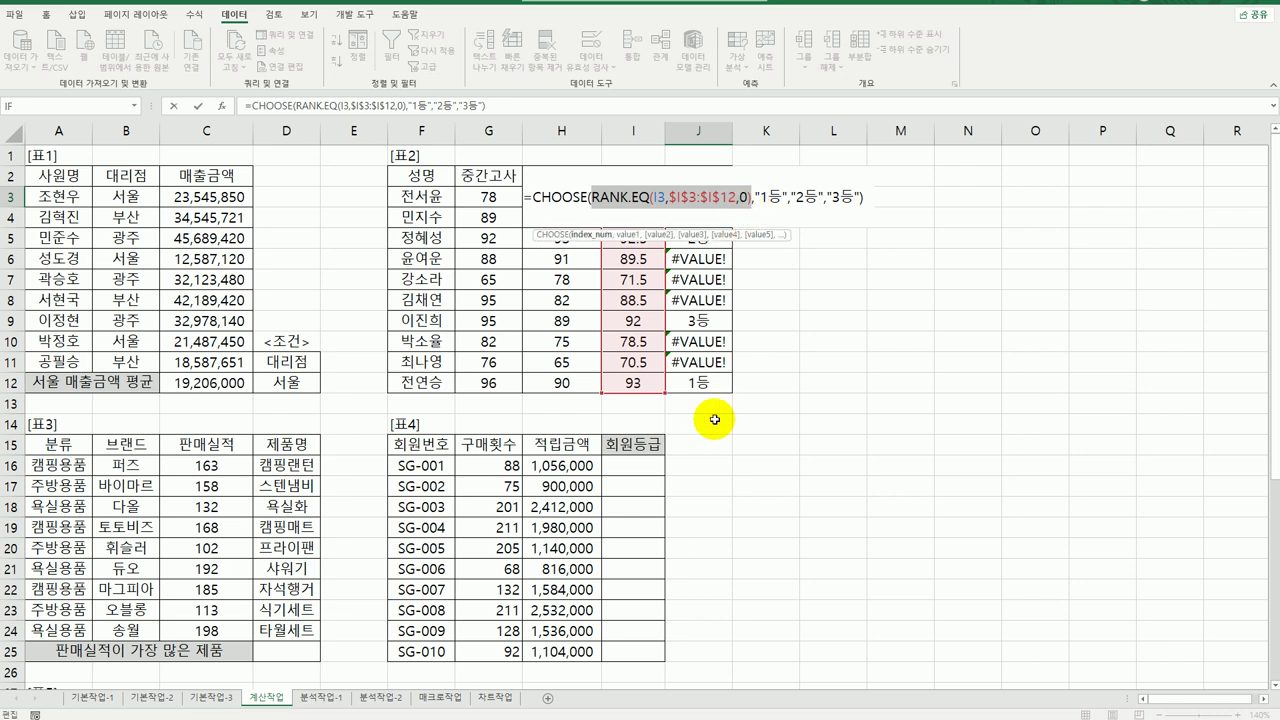
- Insert an opening IF function in front of CHOOSE in the J3 formula
click(533, 197)
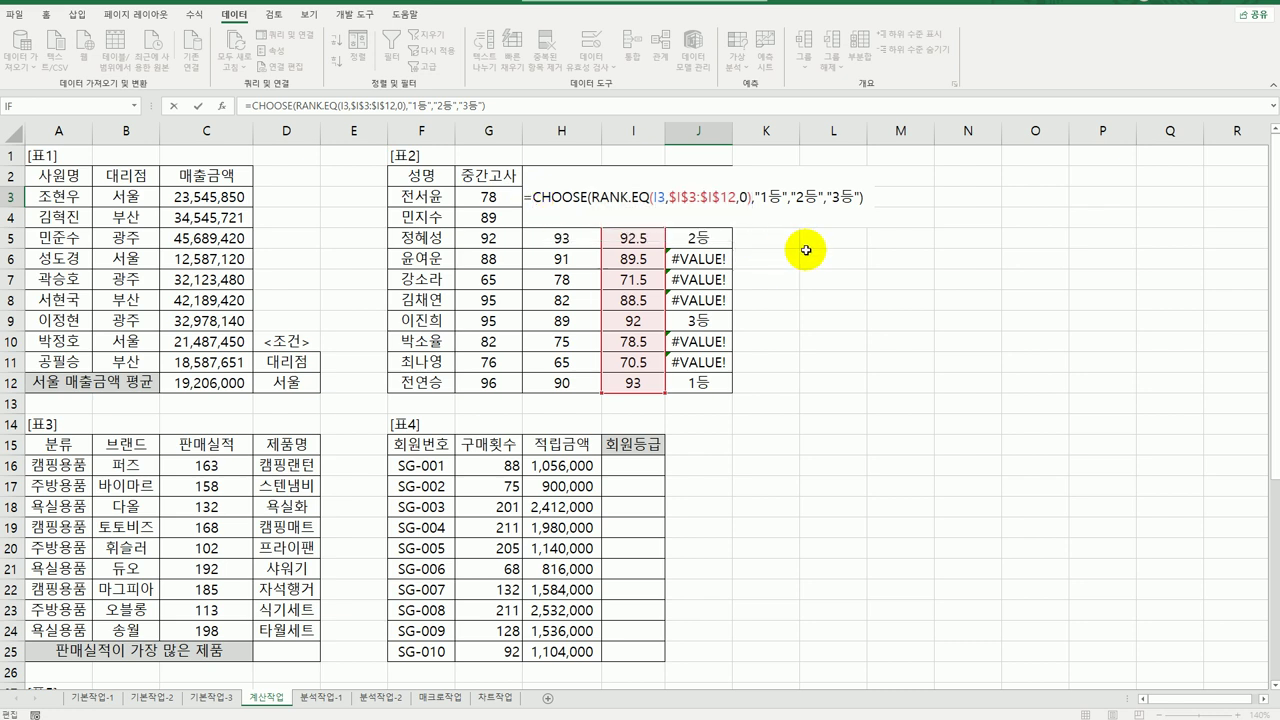
key(i)
key(BackSpace)
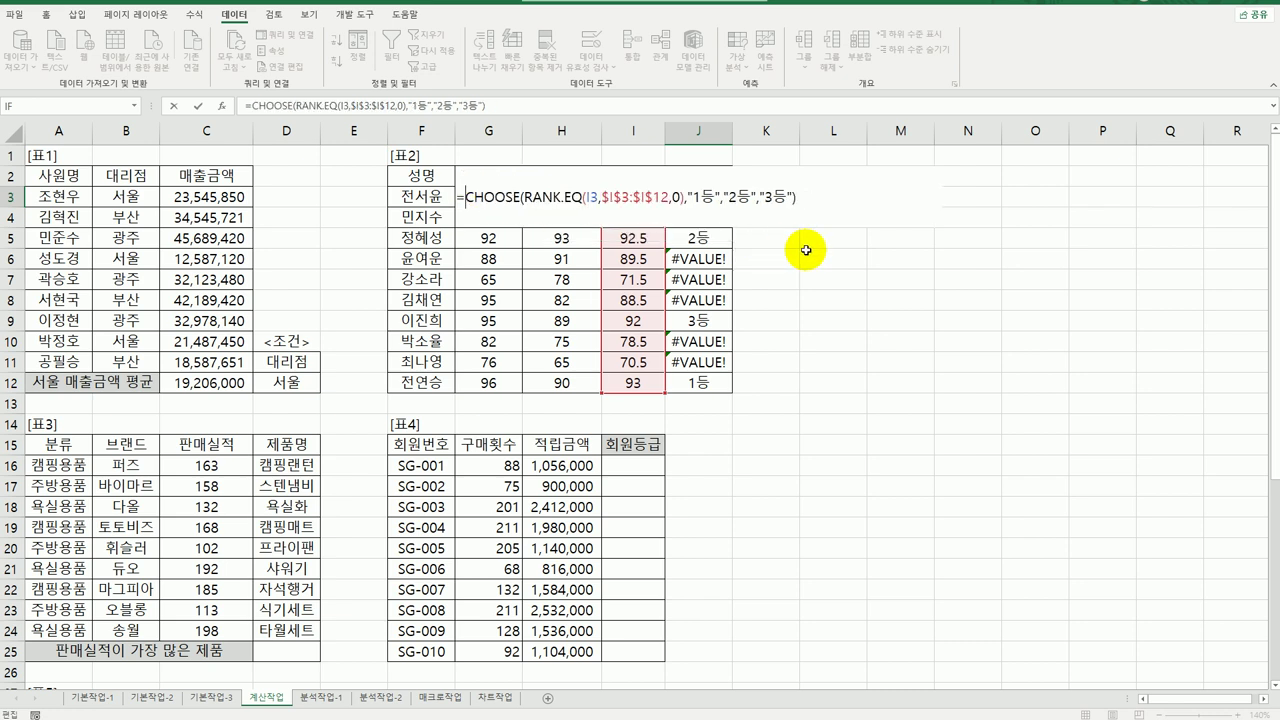
text(if)
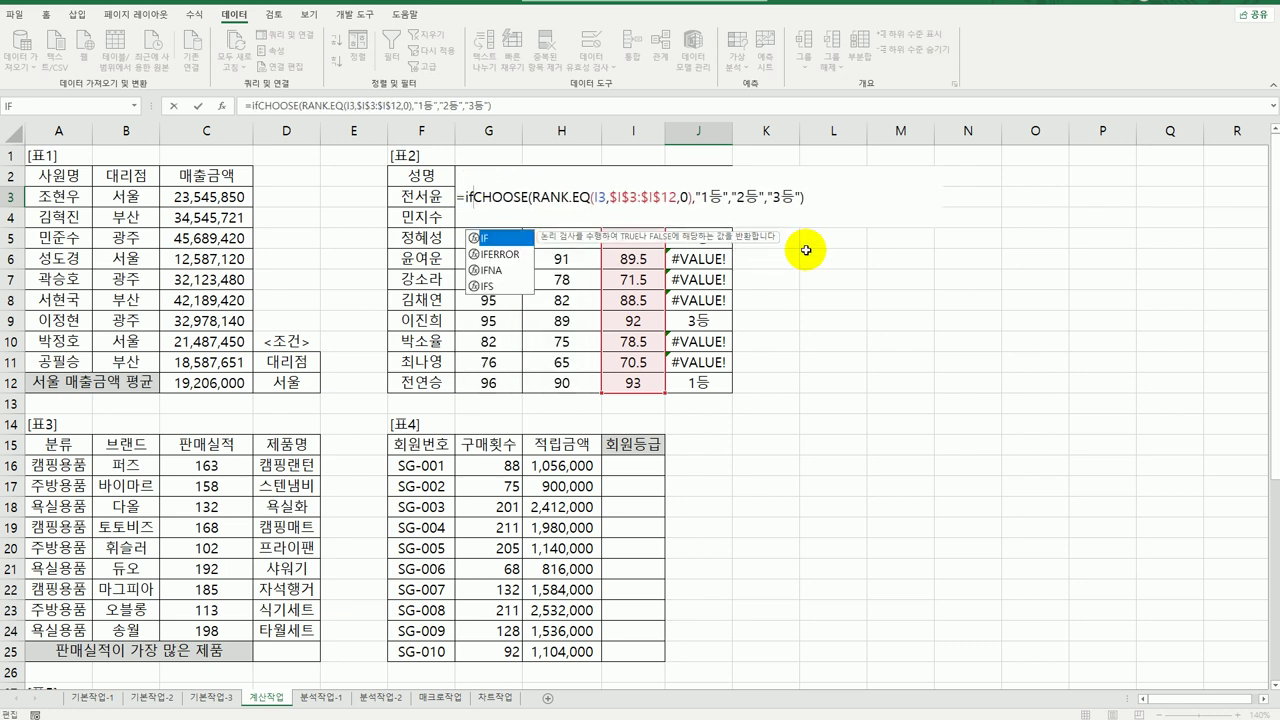
double_click(486, 239)
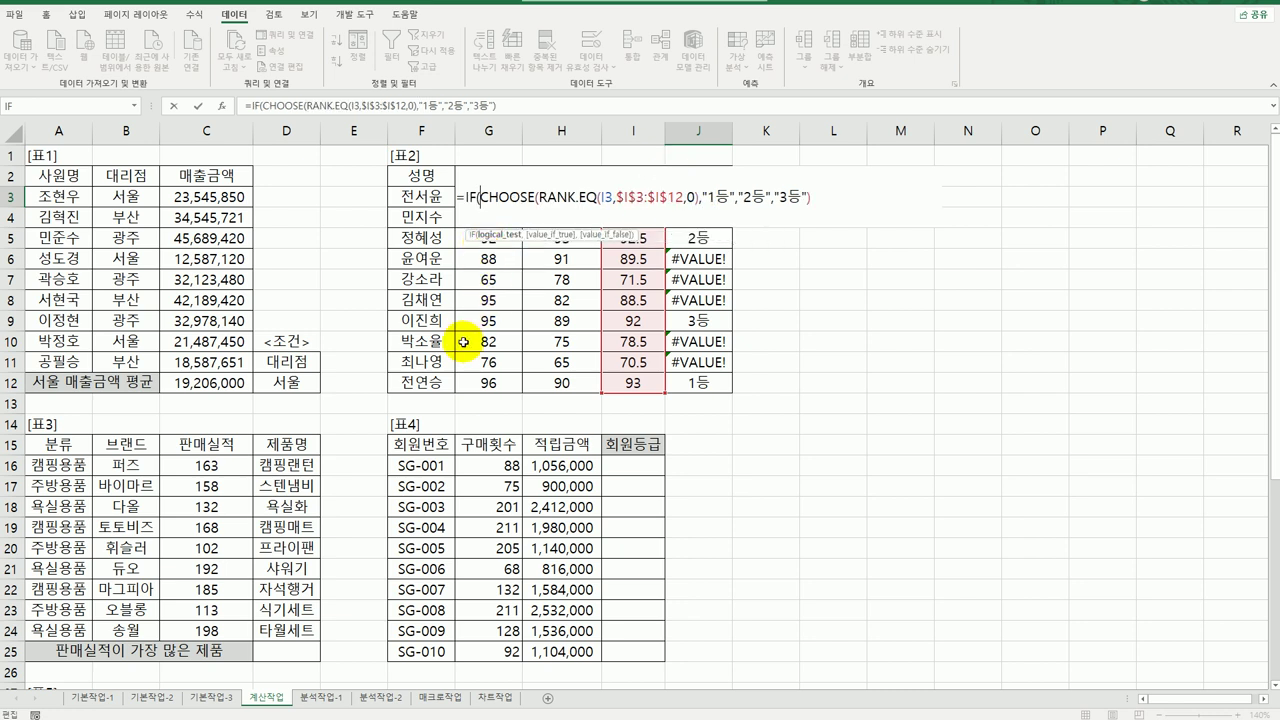
click(468, 197)
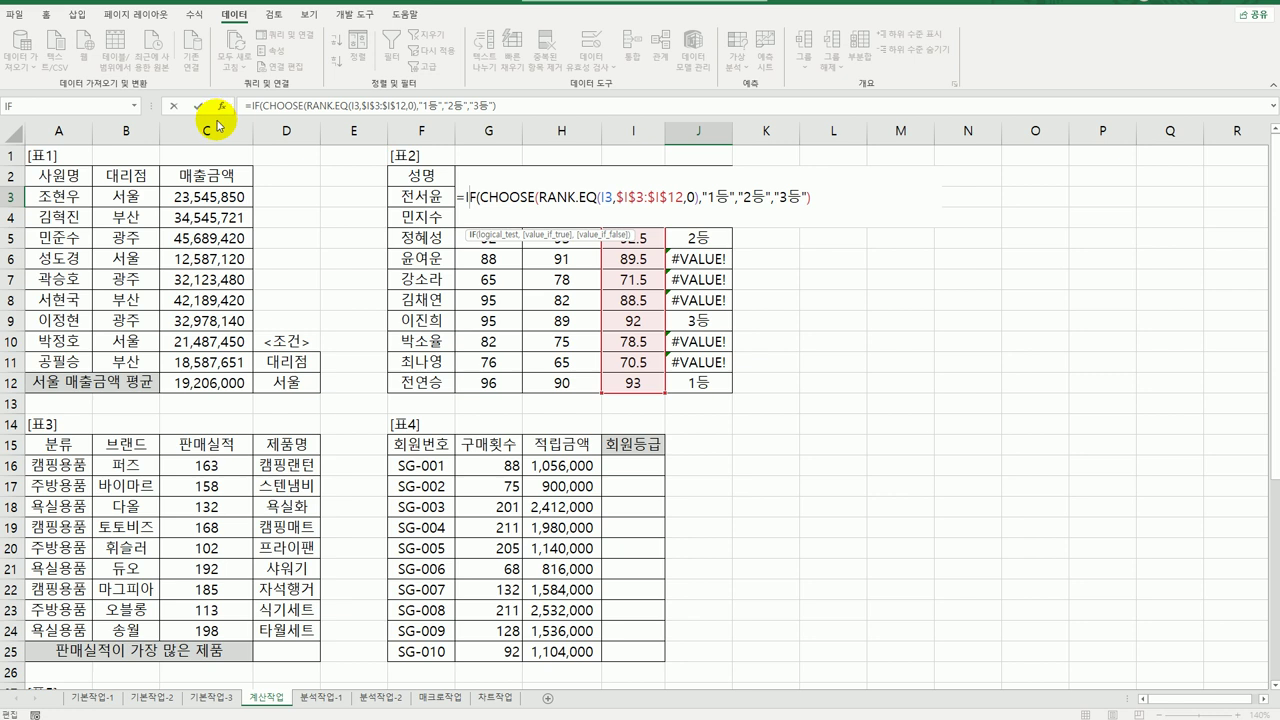
click(480, 197)
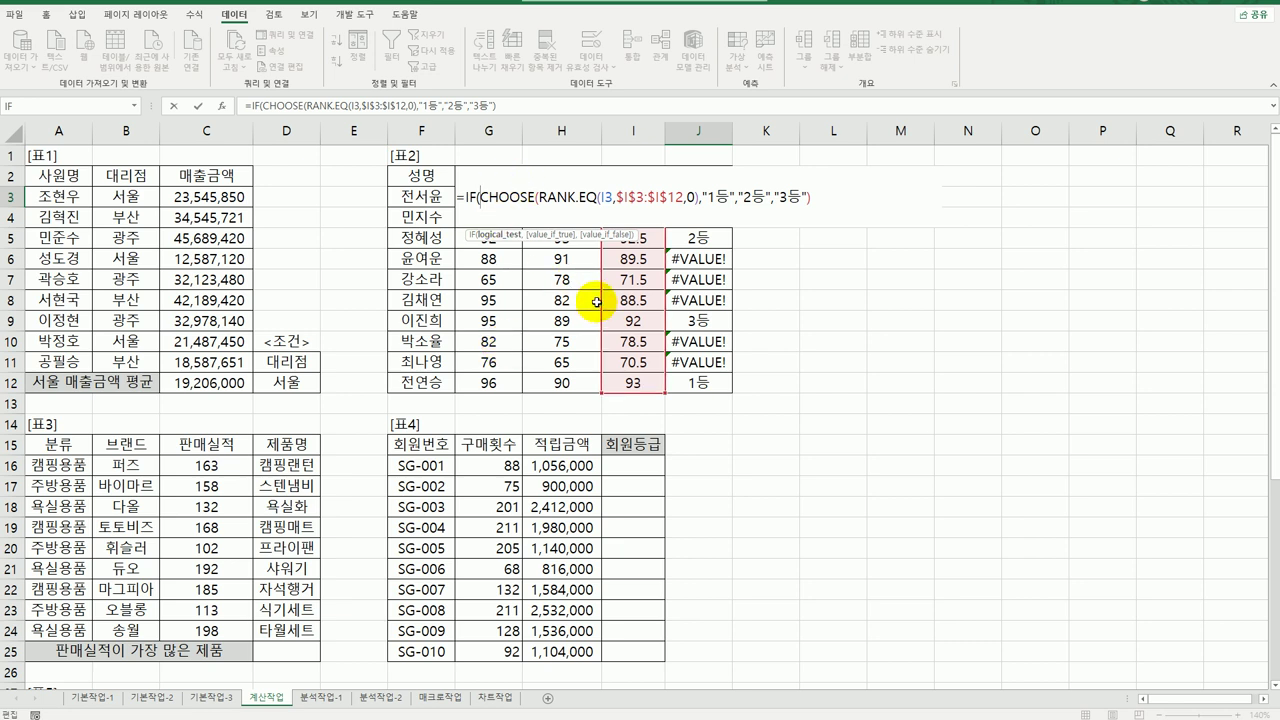
- Set the IF logical test in J3 to the copied RANK.EQ expression <=3, with CHOOSE following as the true value
key(ctrl+v)
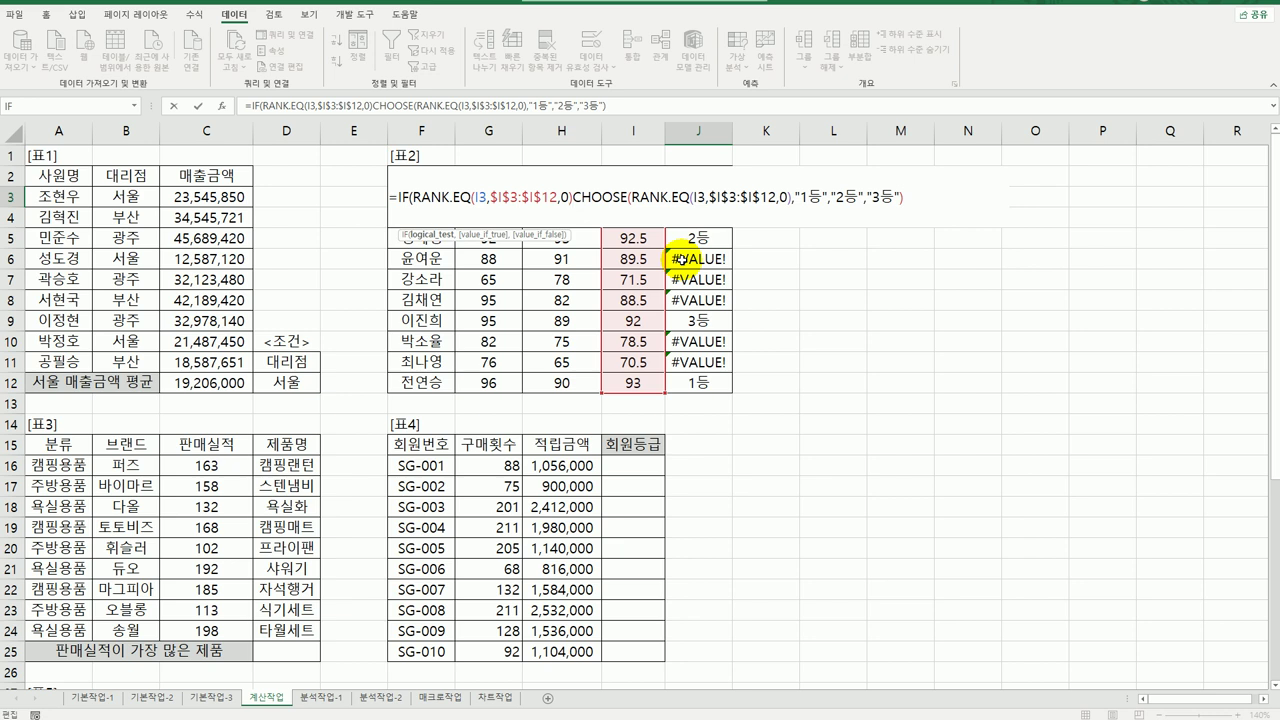
text(<=)
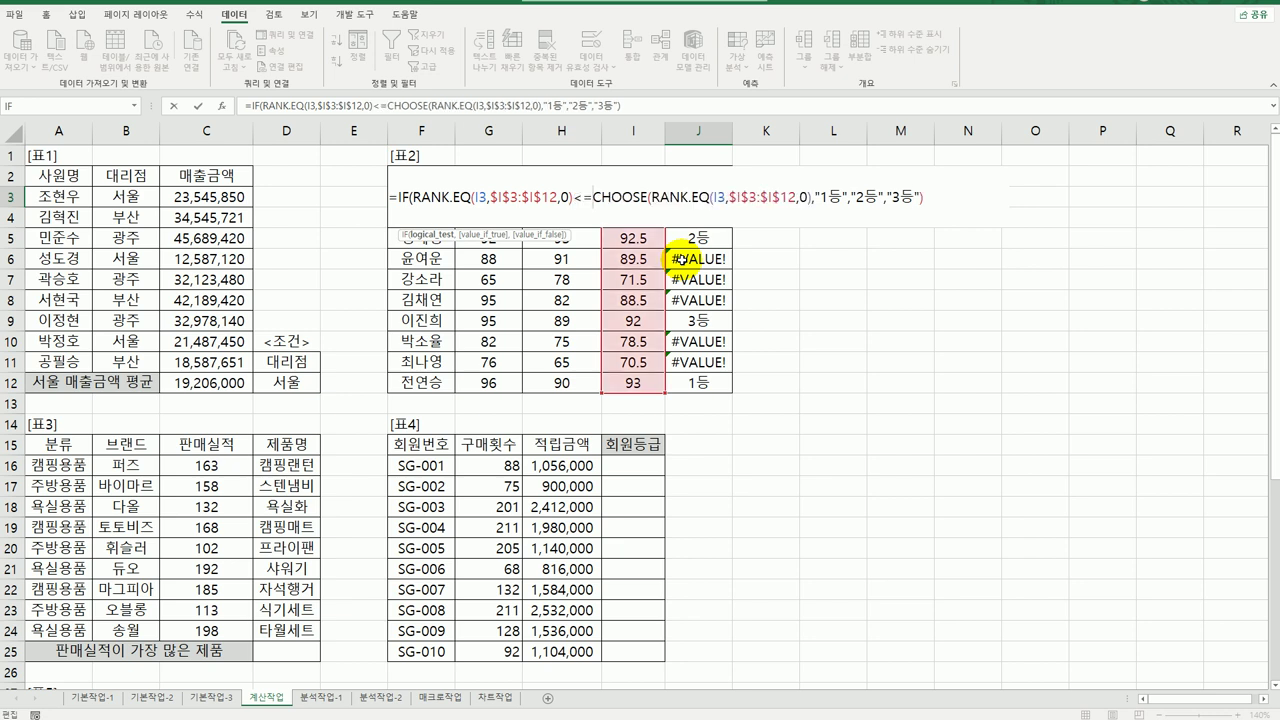
text(3,)
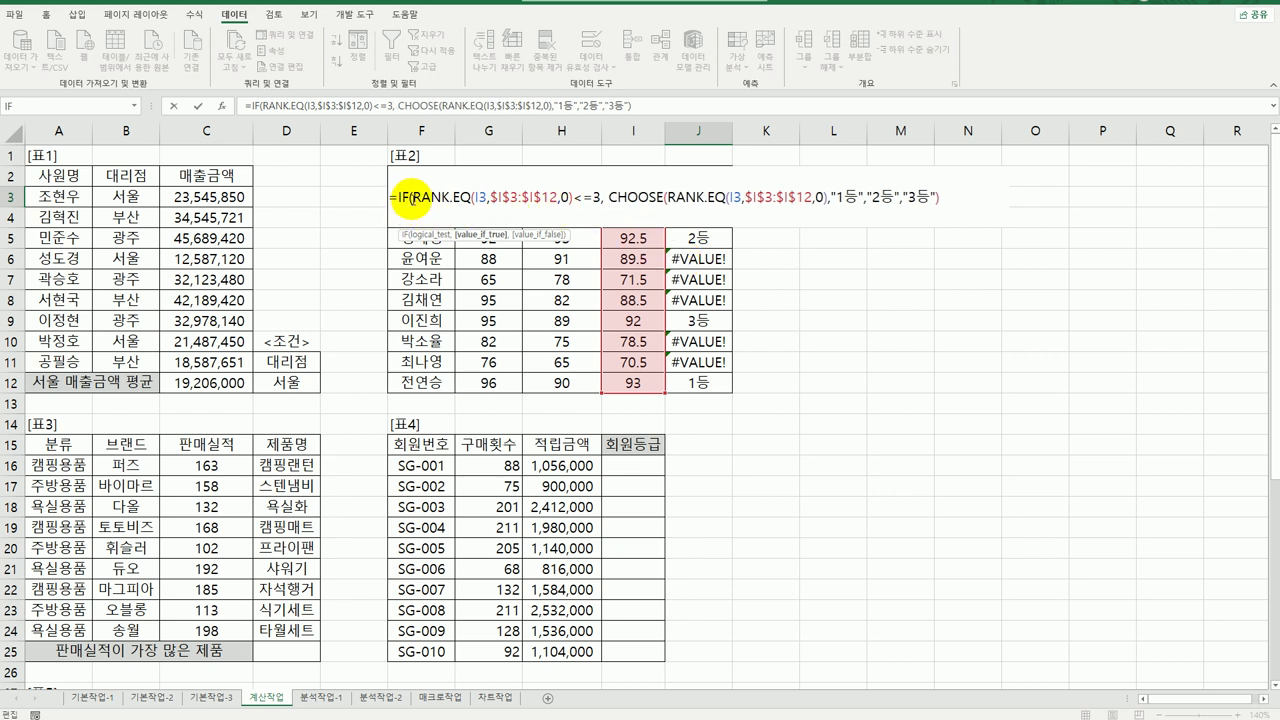
drag(413, 196, 579, 196)
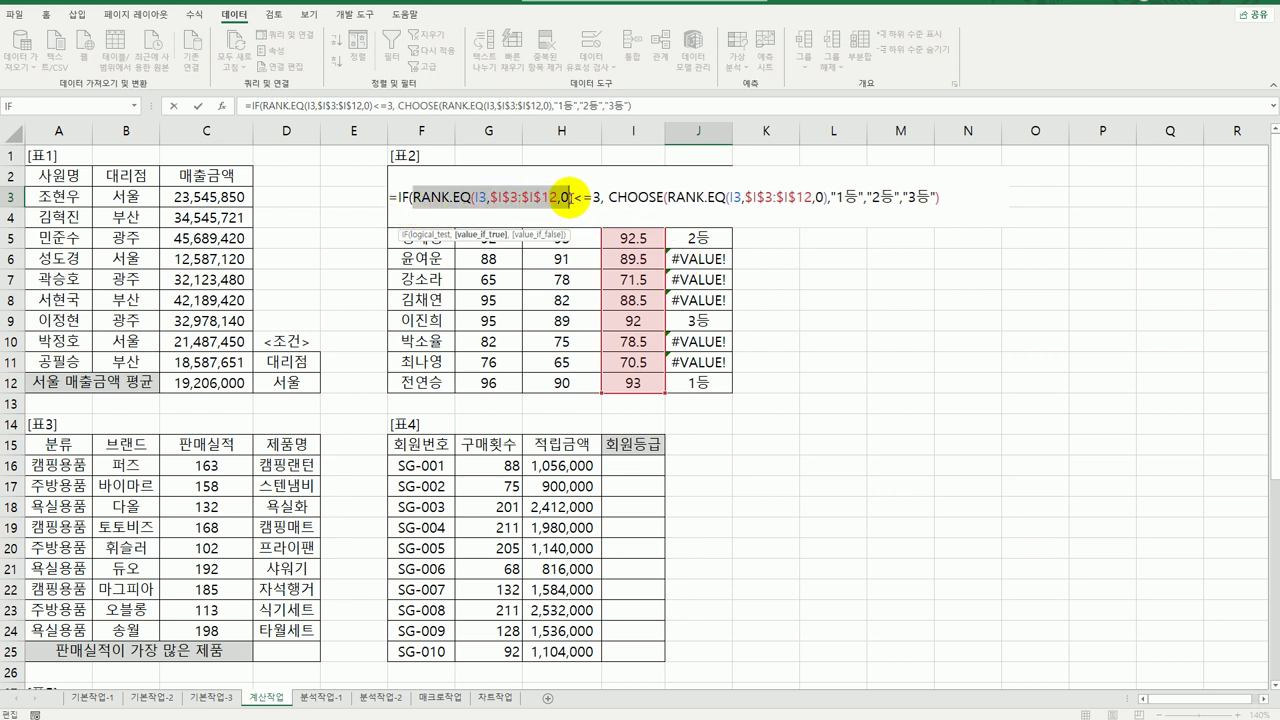
click(595, 200)
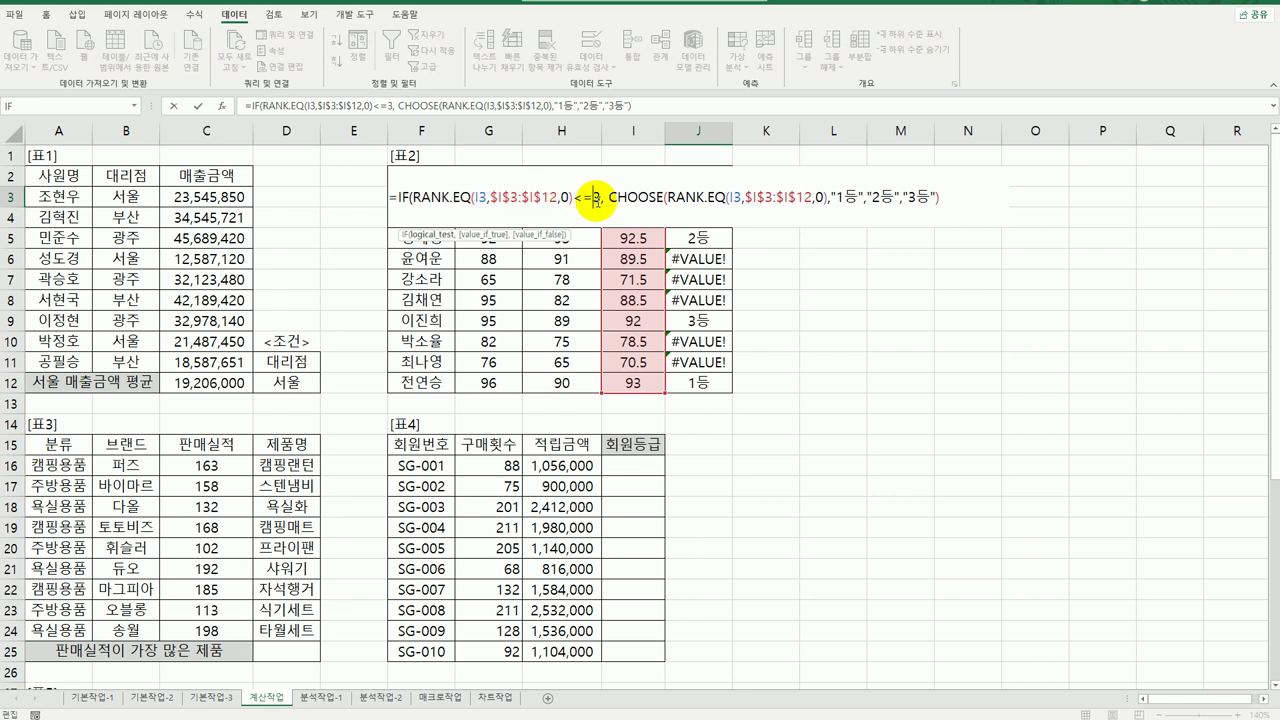
double_click(596, 198)
click(600, 198)
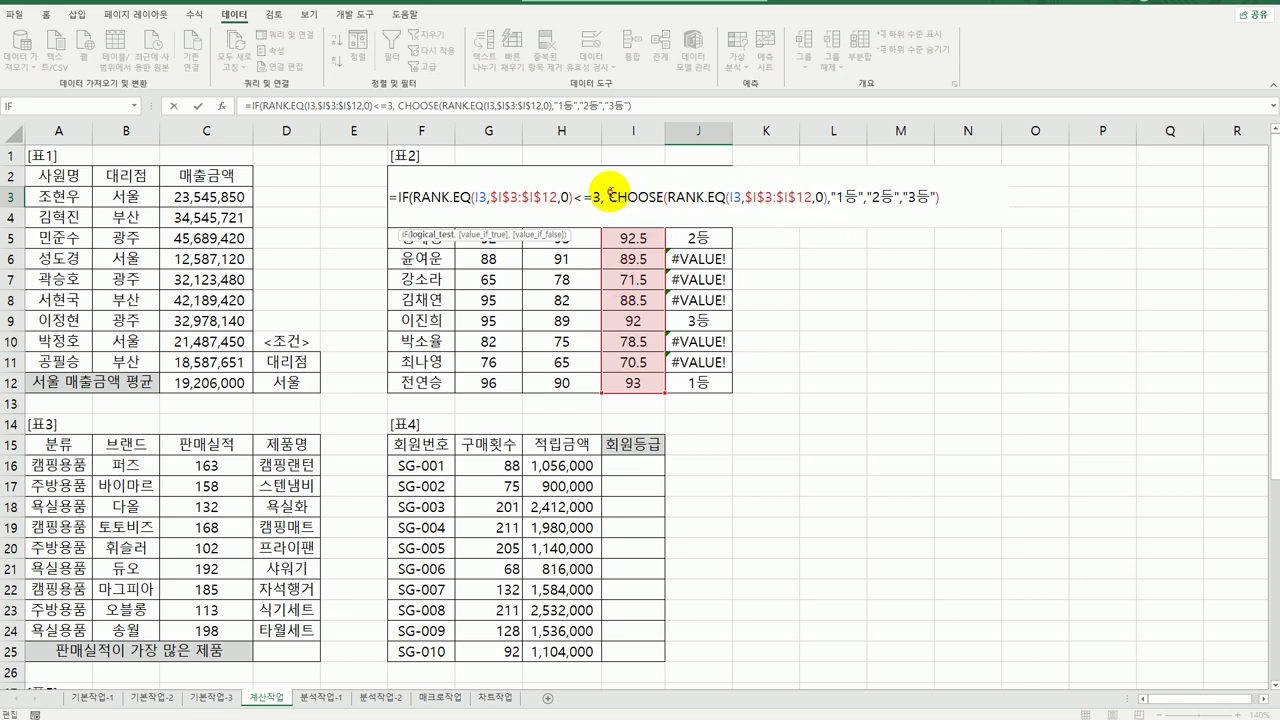
- Add an empty string "" as the IF function's false value after CHOOSE and close the formula
drag(610, 197, 942, 200)
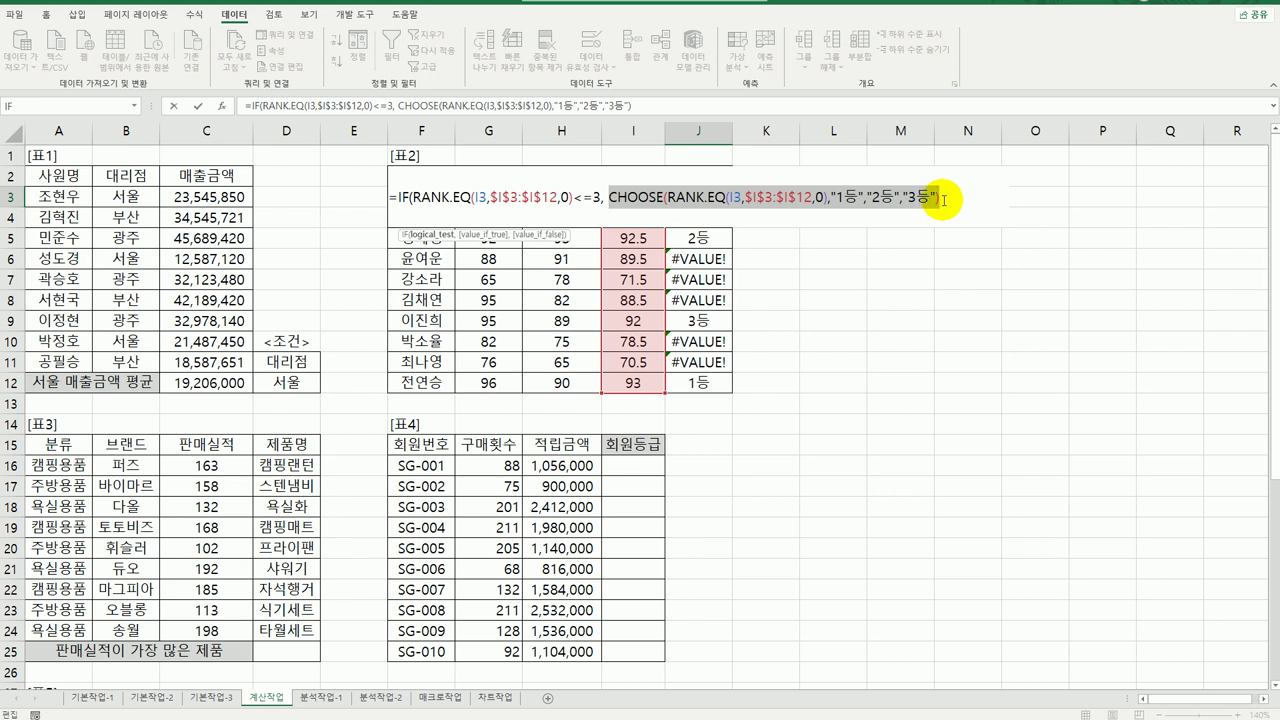
click(940, 200)
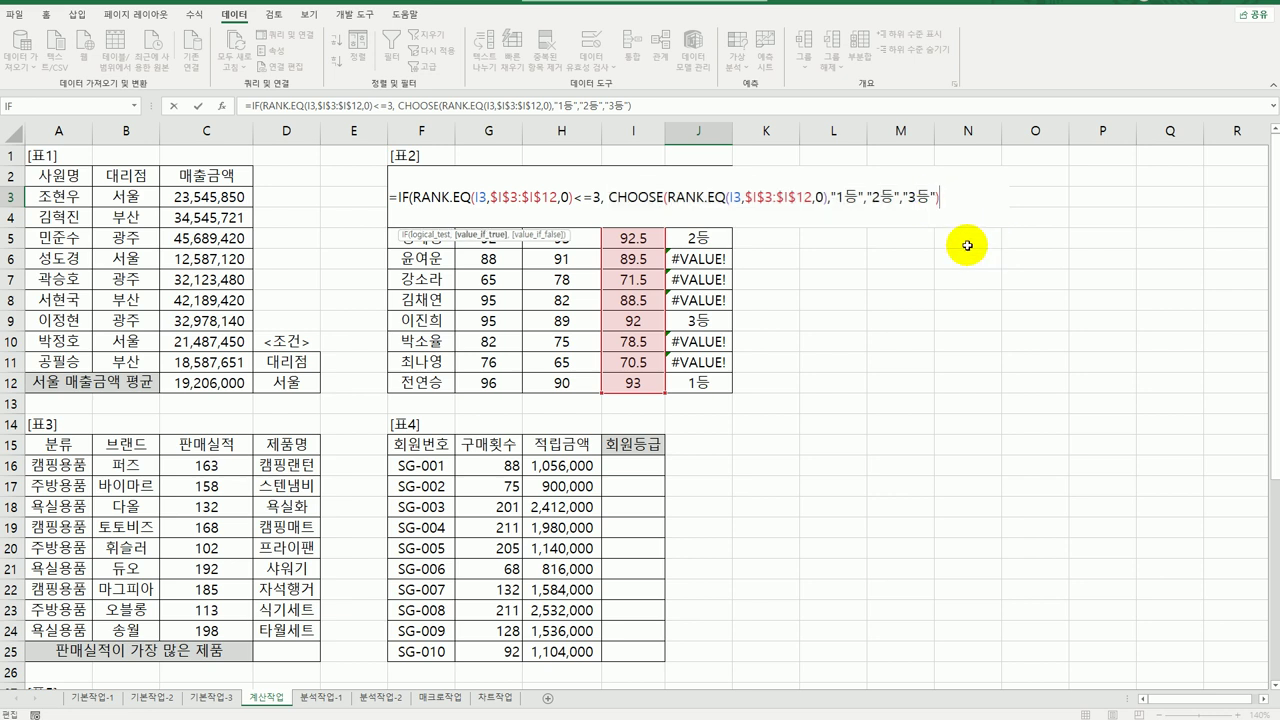
text(,)
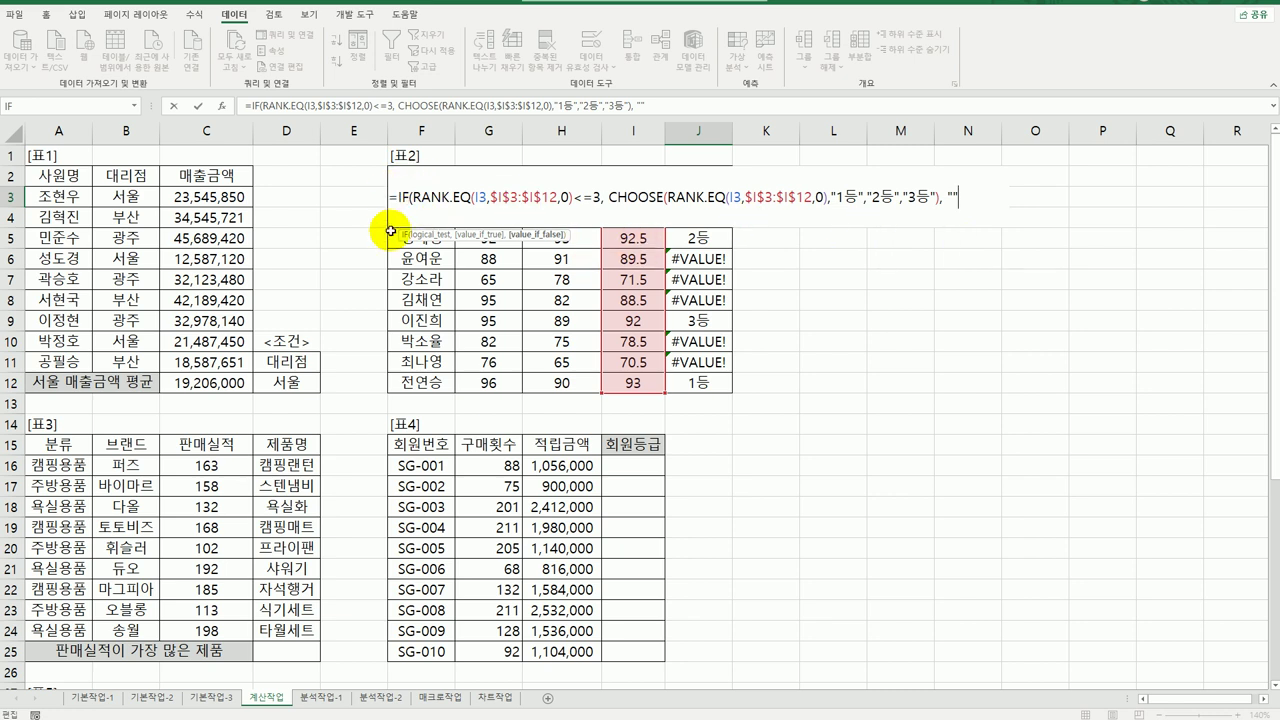
text())
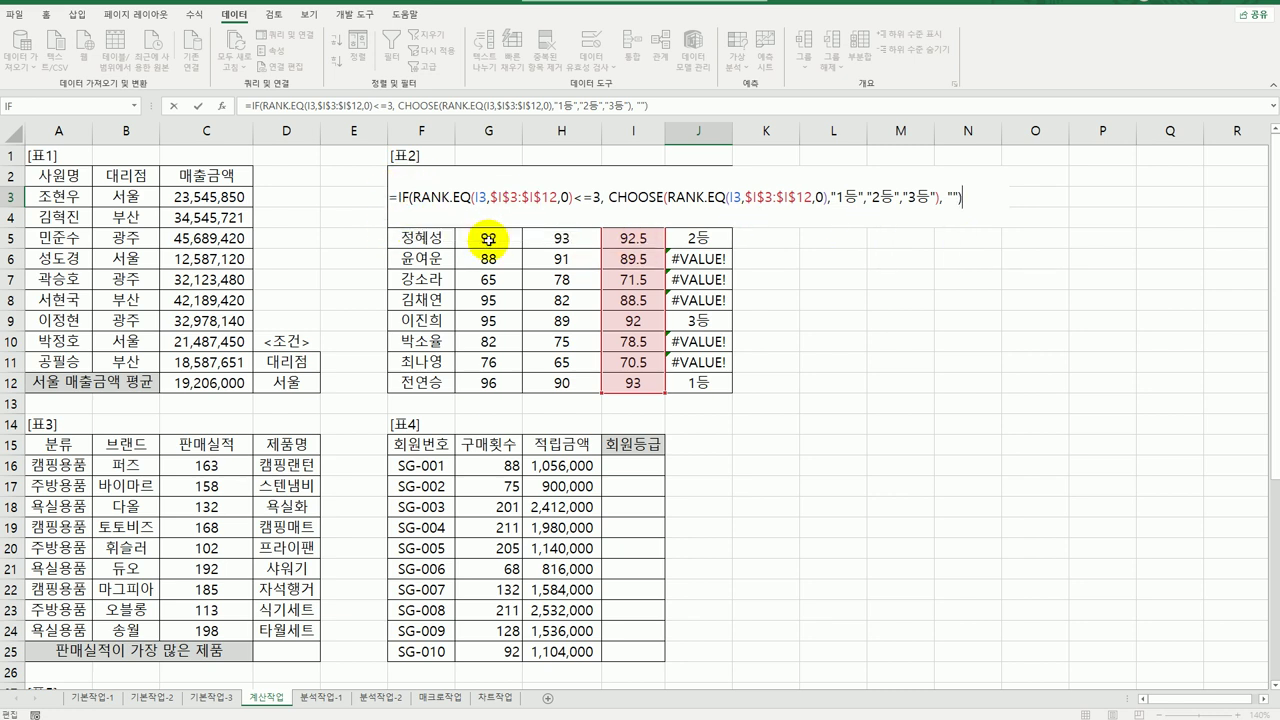
- Check the IF arguments in J3, apply the formula and fill it down through J12
click(414, 196)
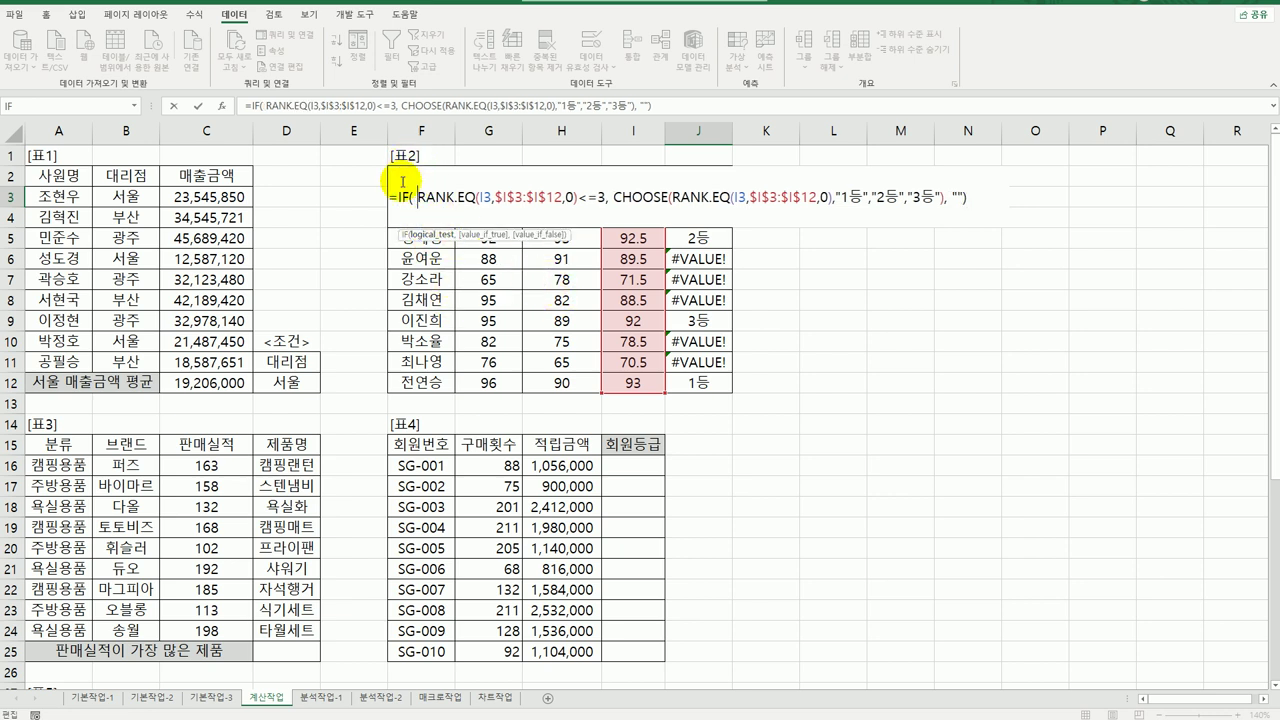
drag(416, 196, 577, 204)
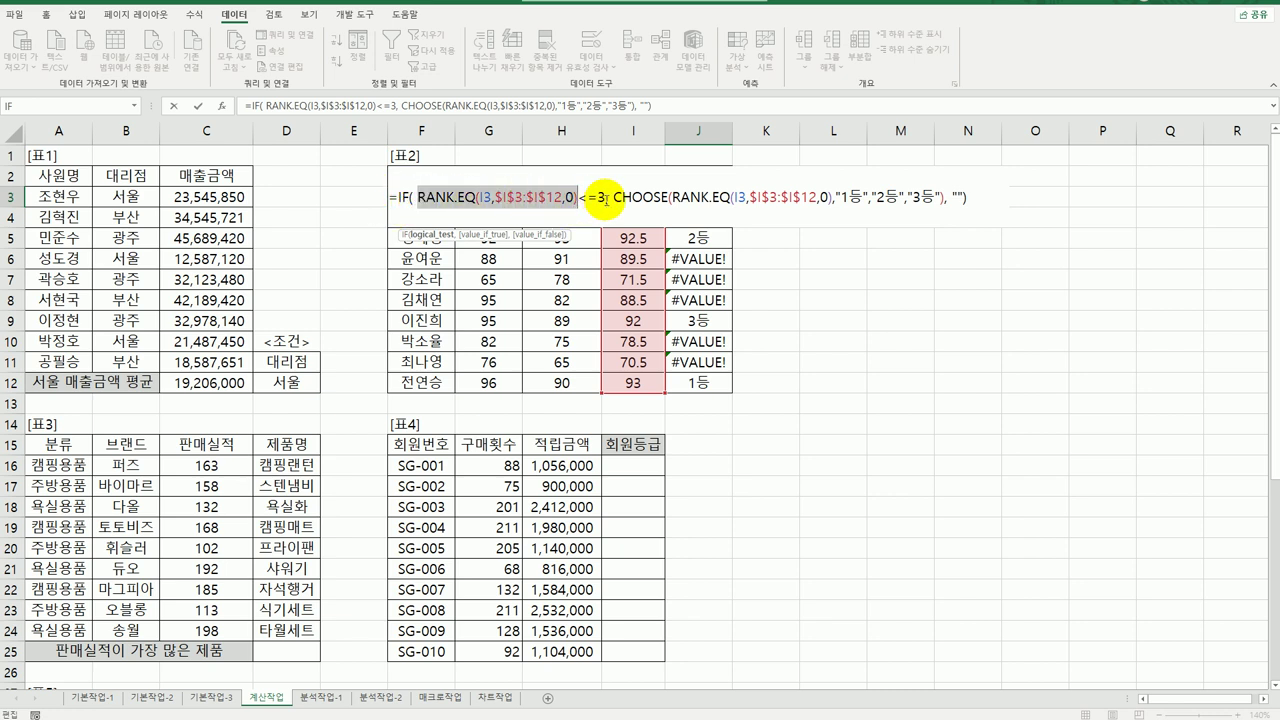
click(598, 200)
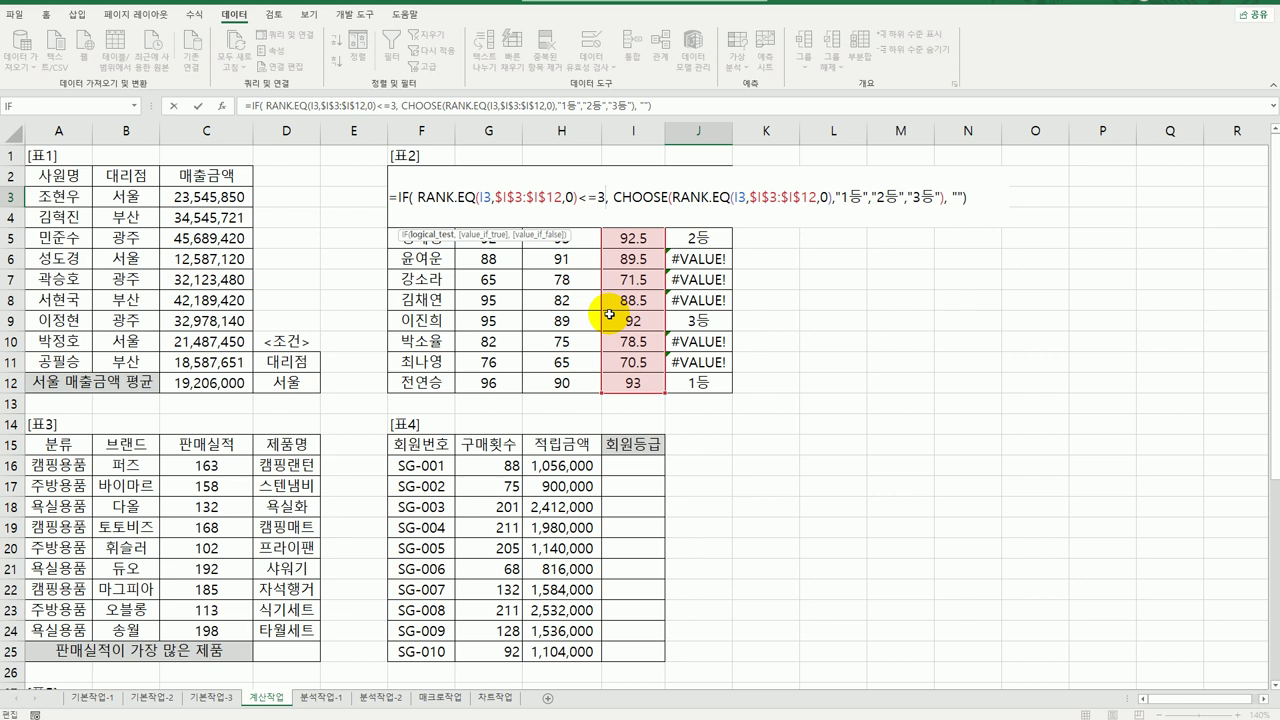
drag(611, 196, 943, 200)
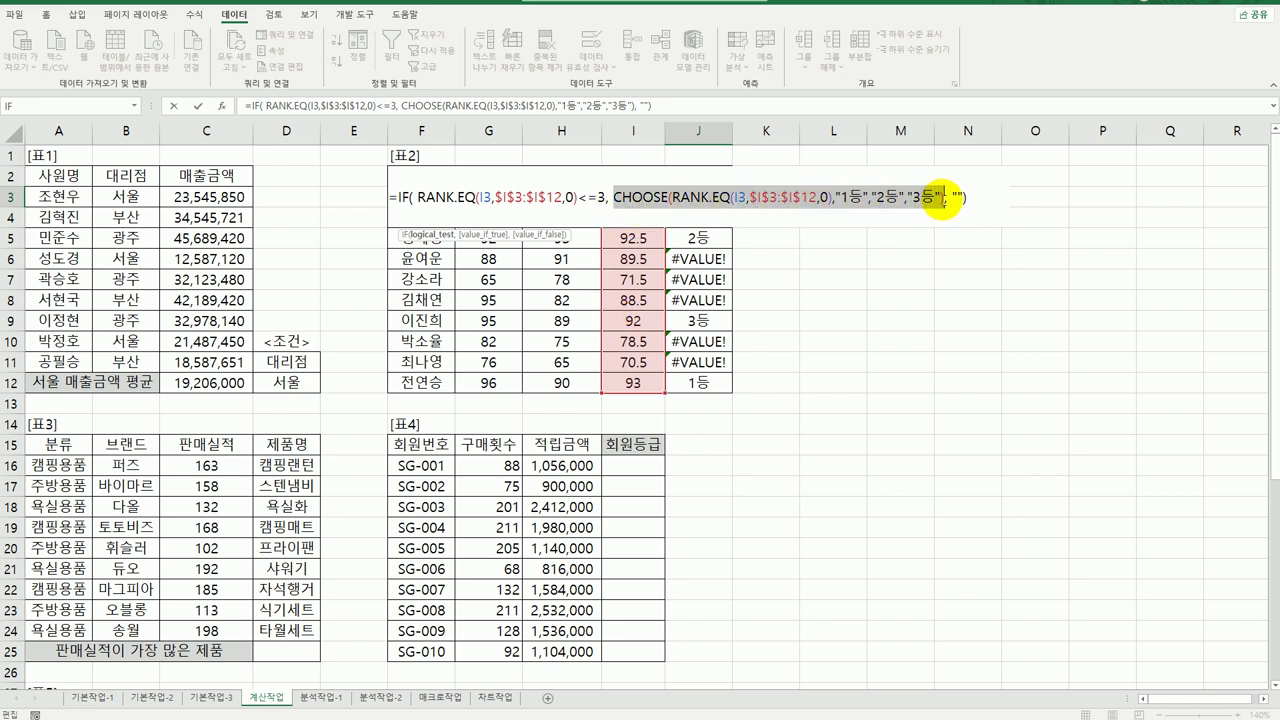
click(940, 200)
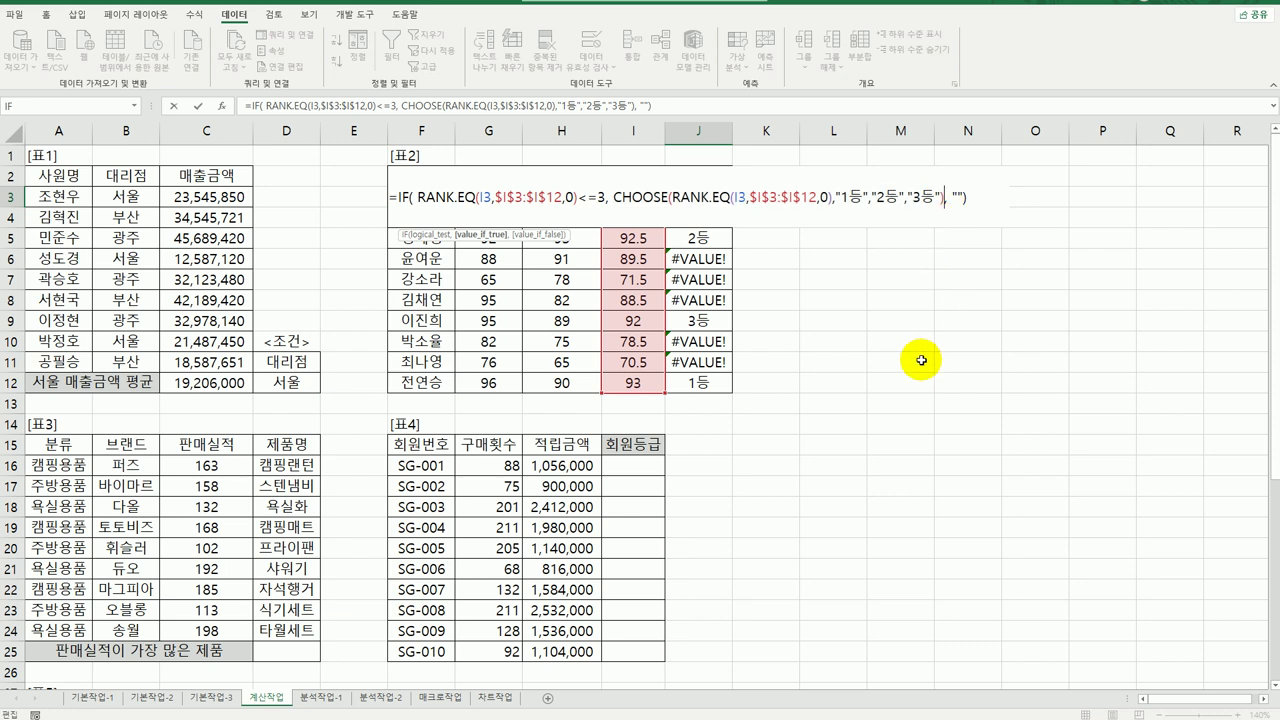
click(952, 198)
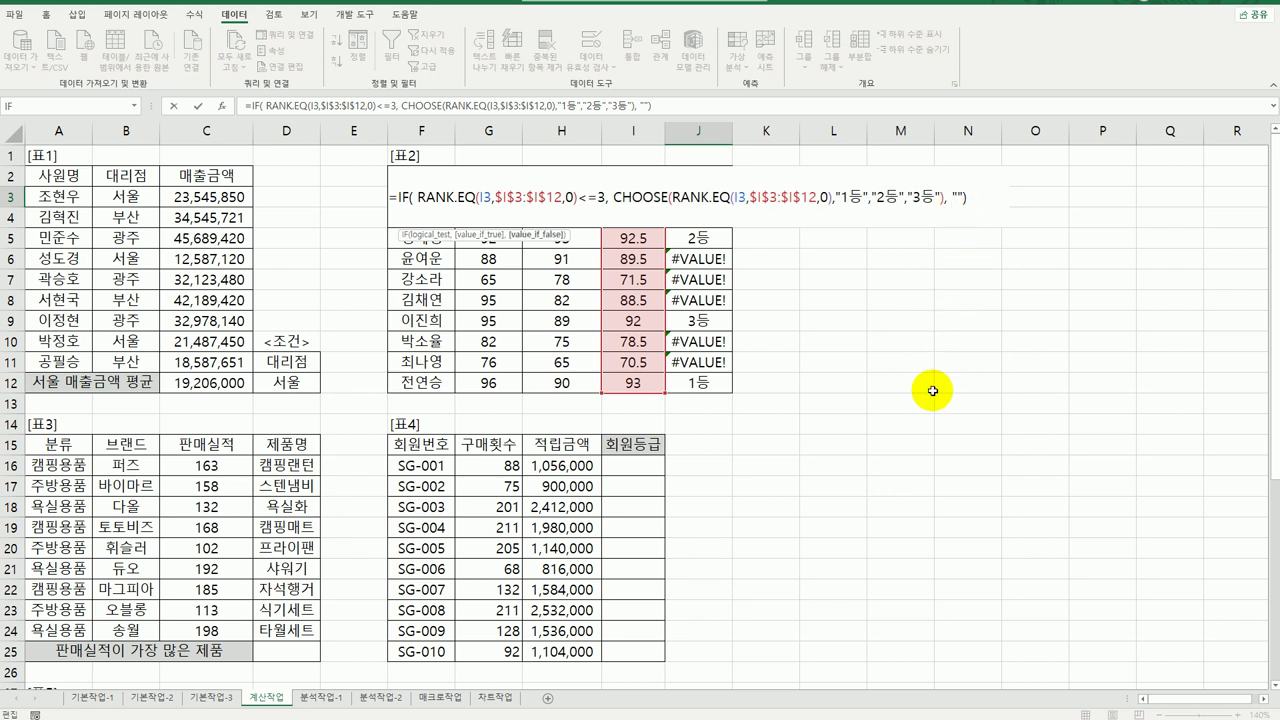
key(Return)
click(718, 202)
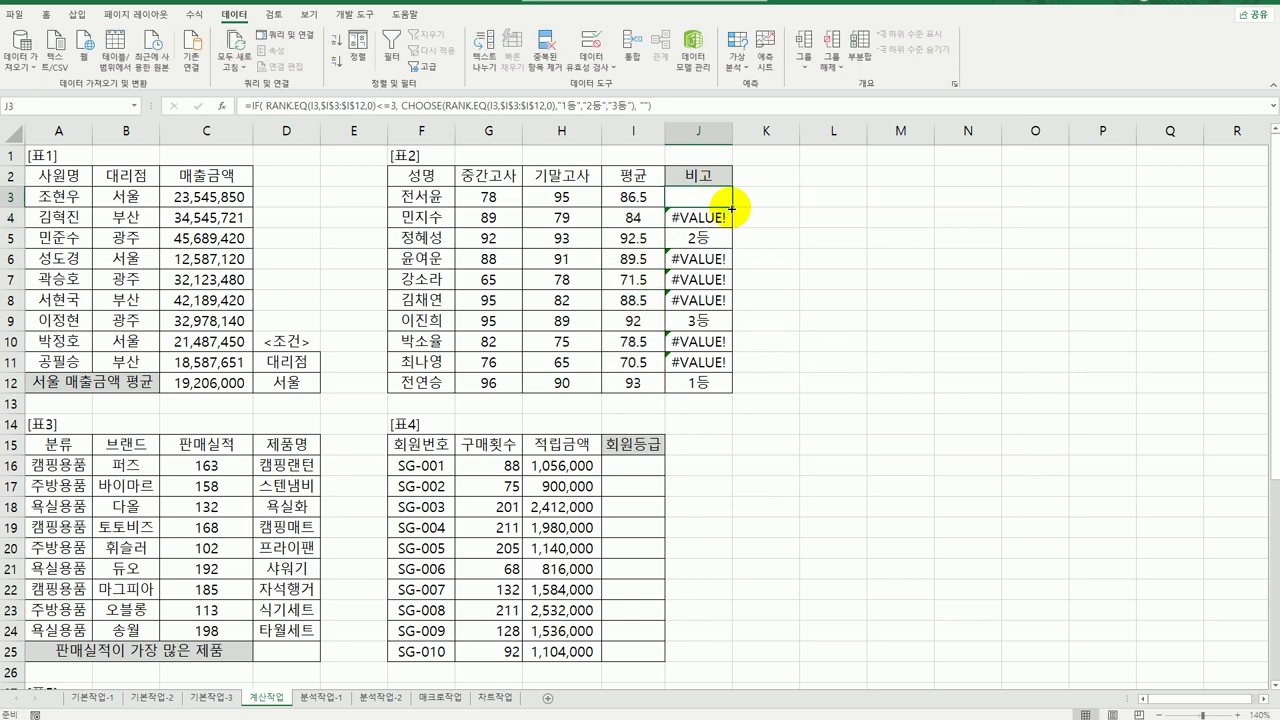
drag(720, 204, 726, 393)
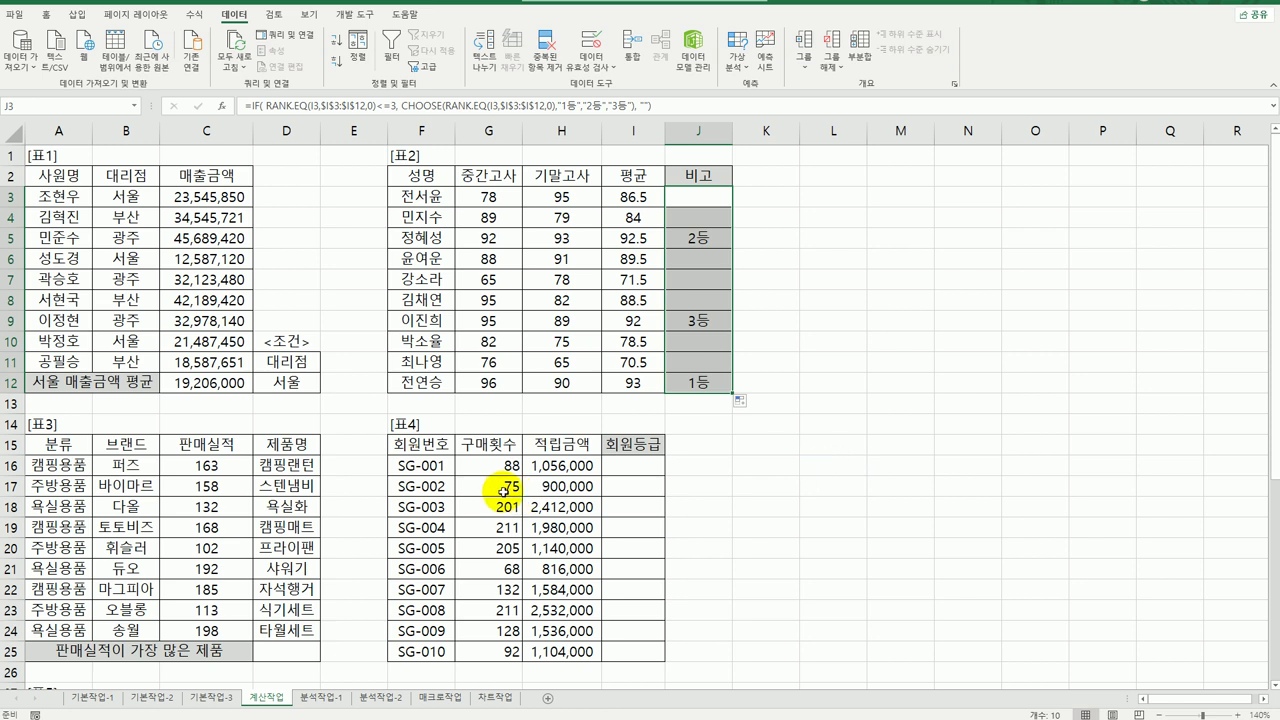
- Start a DMAX formula in D25 of 표3 and open its function arguments
click(292, 652)
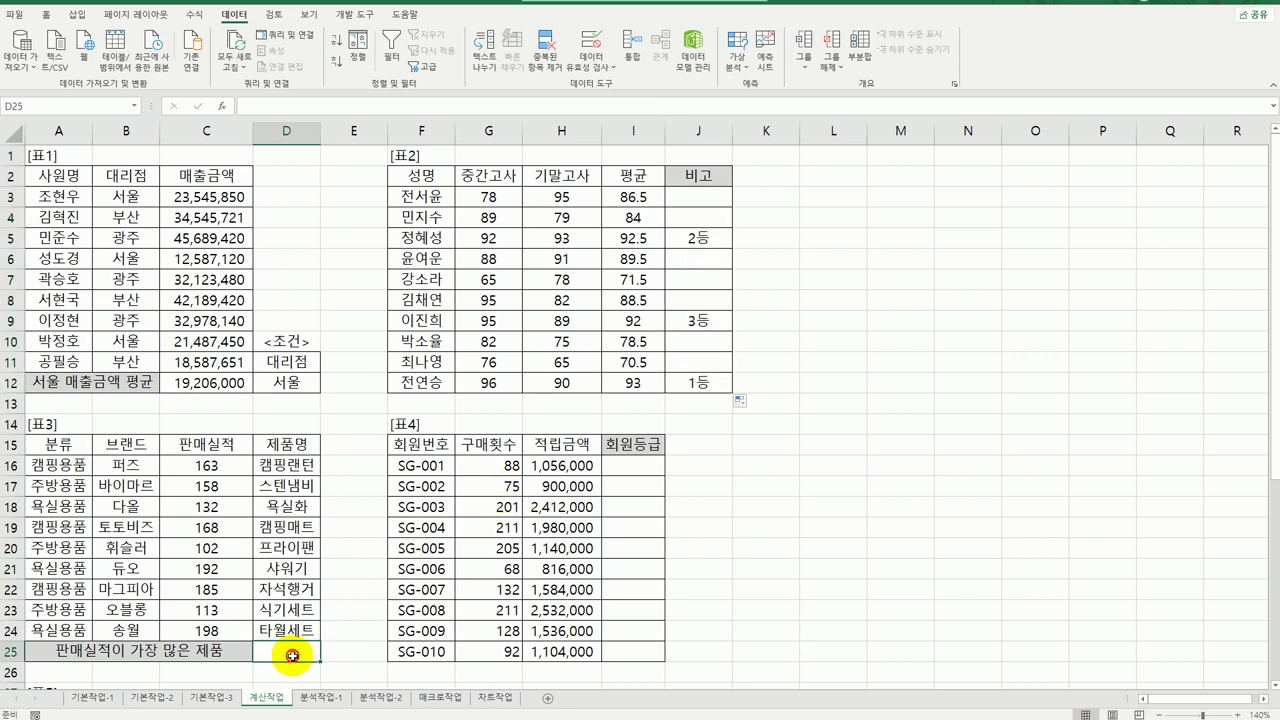
scroll(374, 593, down, 4)
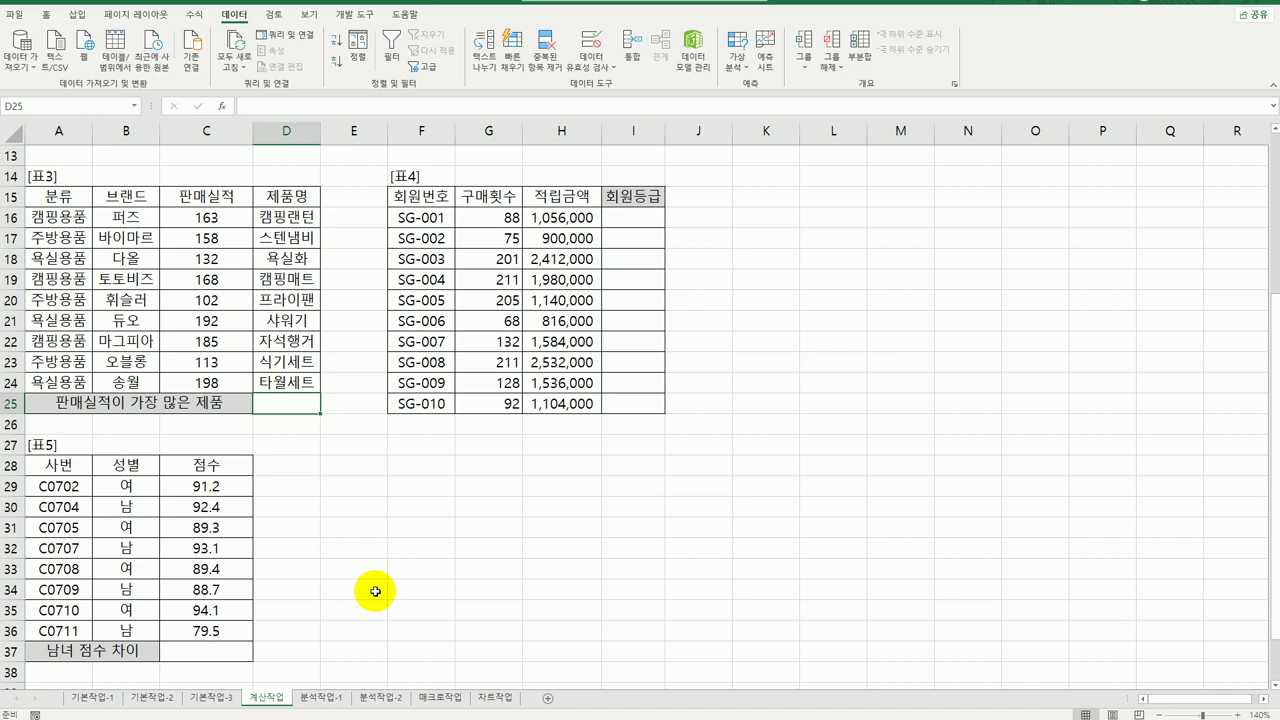
click(85, 222)
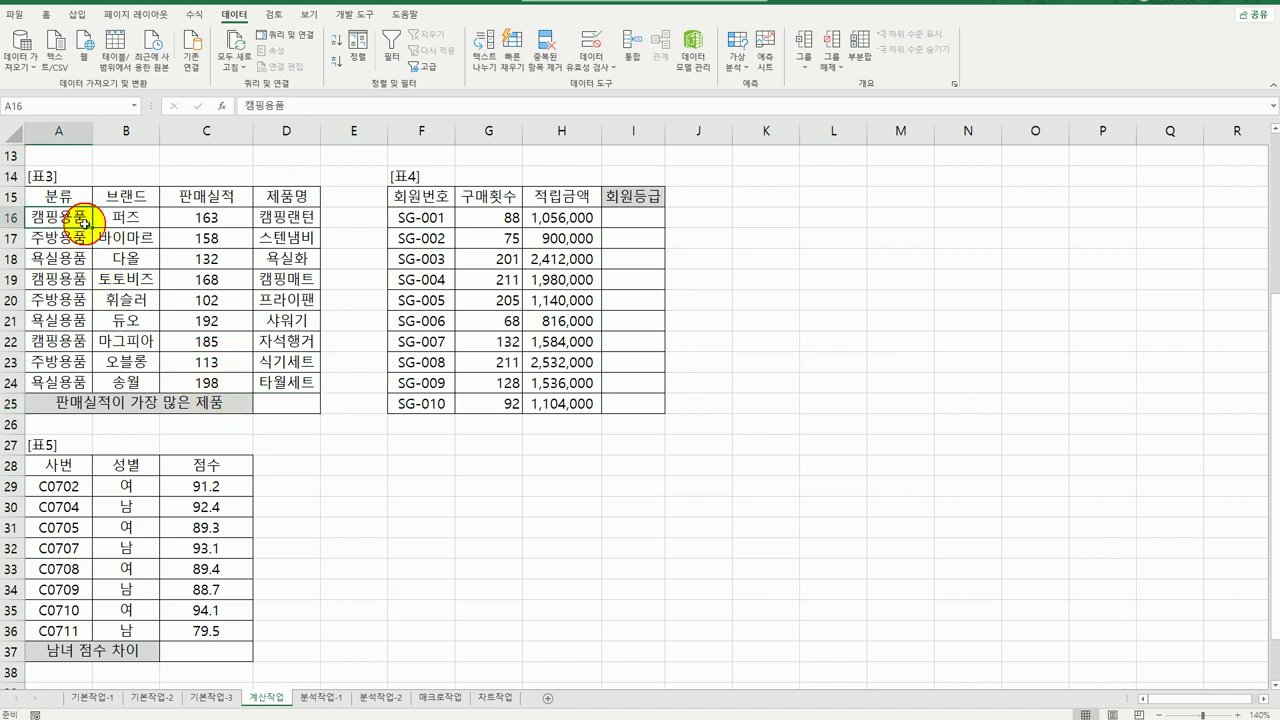
click(169, 217)
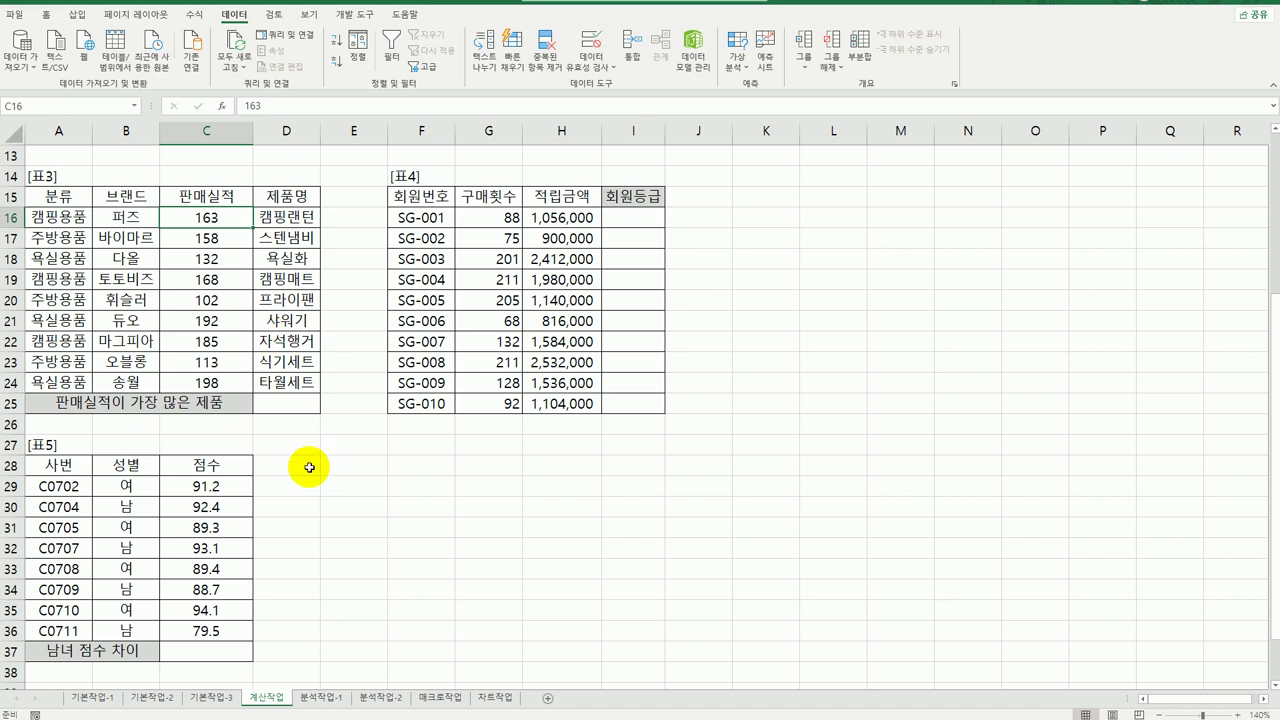
click(300, 411)
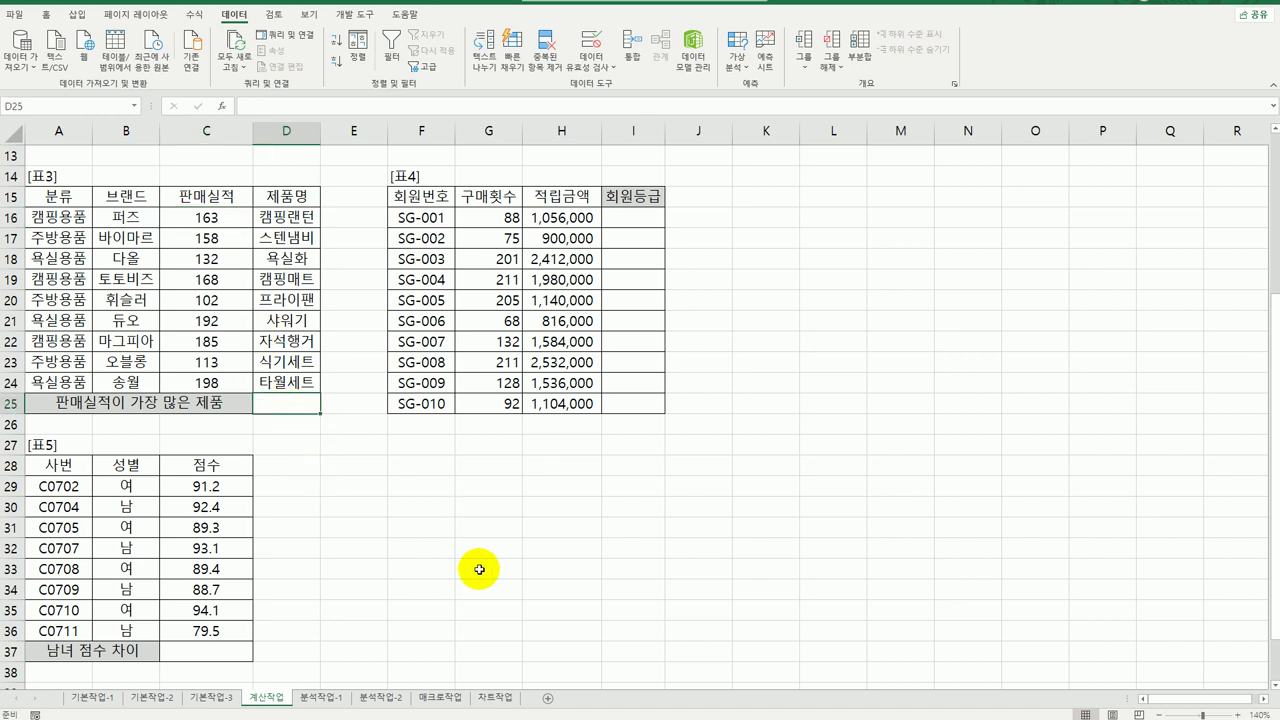
text(=)
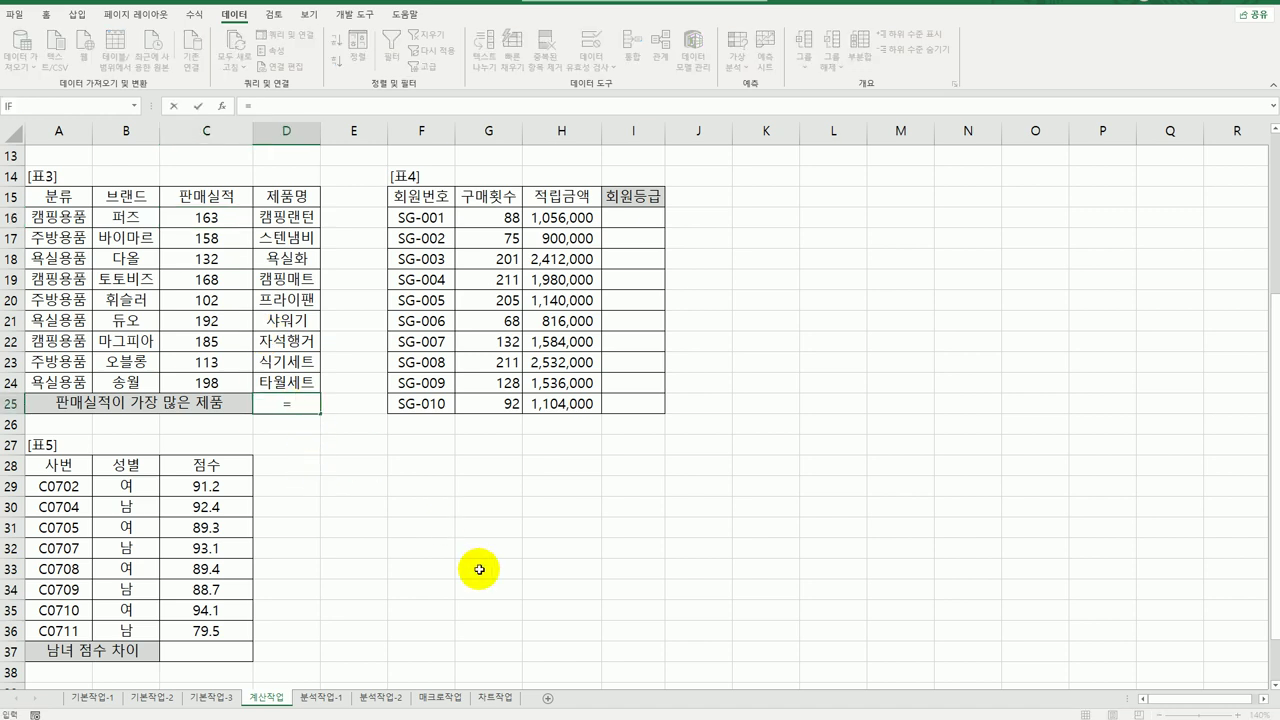
text(dm)
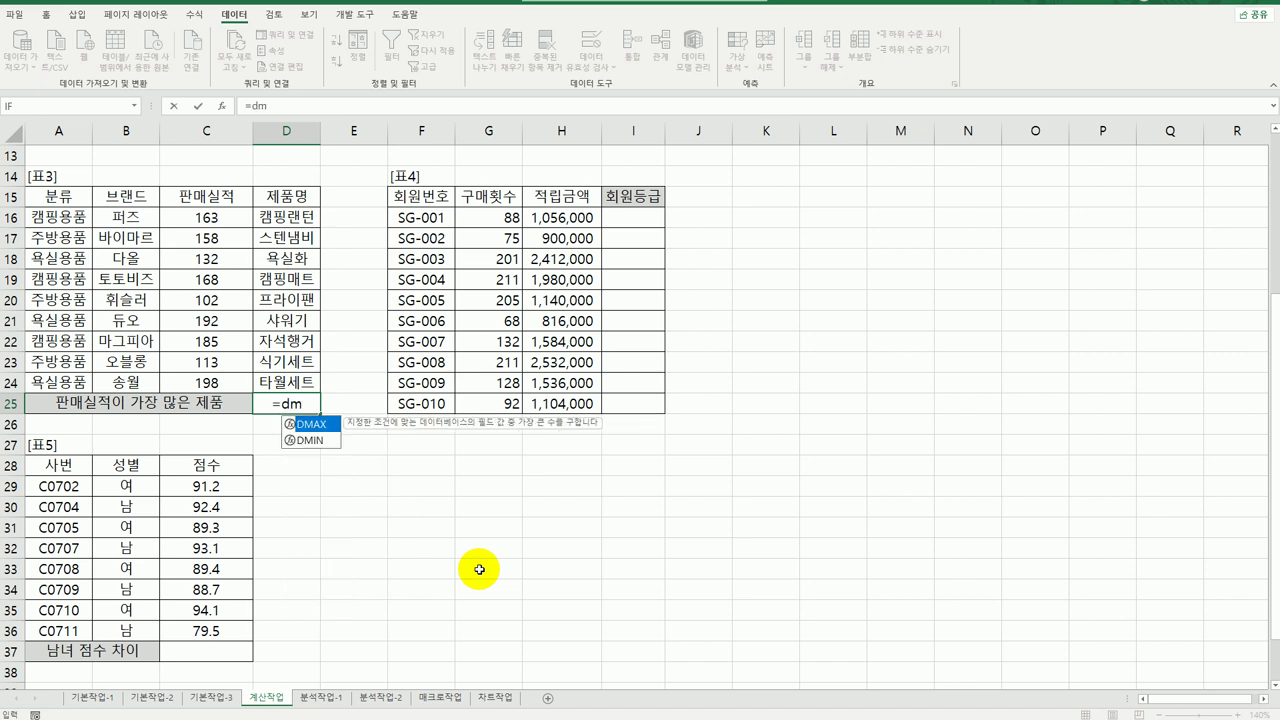
double_click(312, 424)
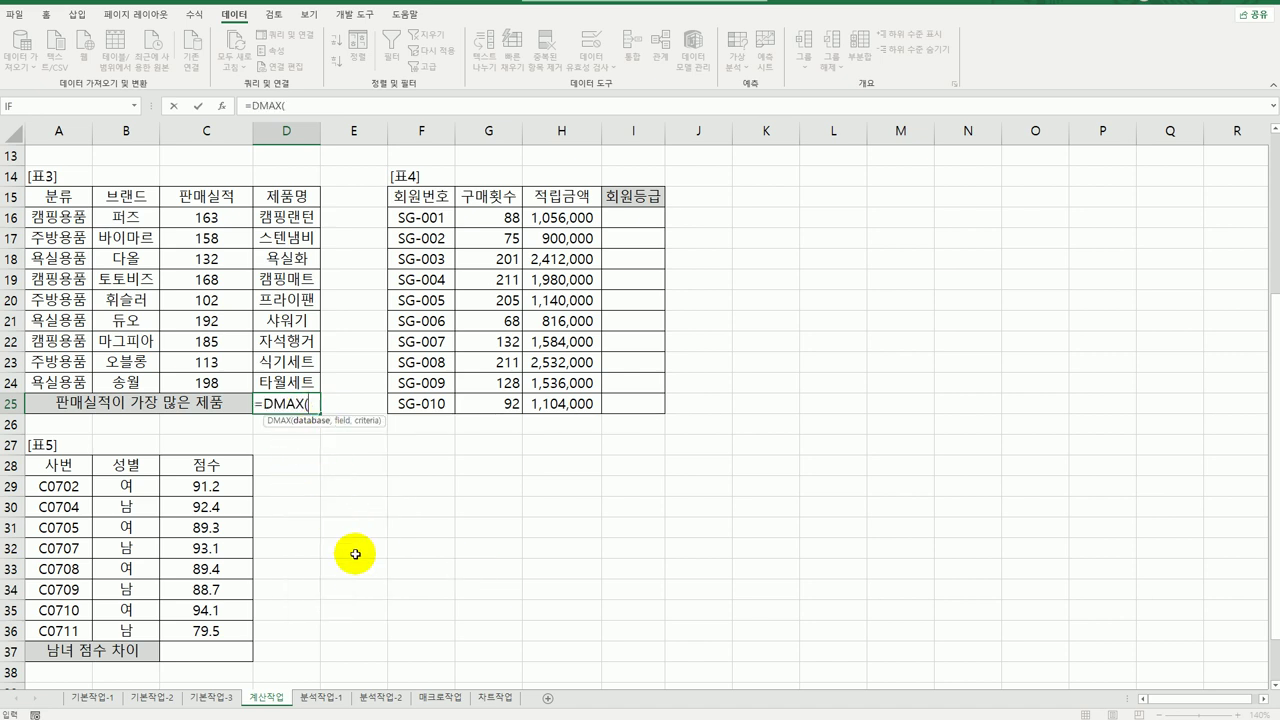
click(222, 105)
drag(816, 336, 536, 328)
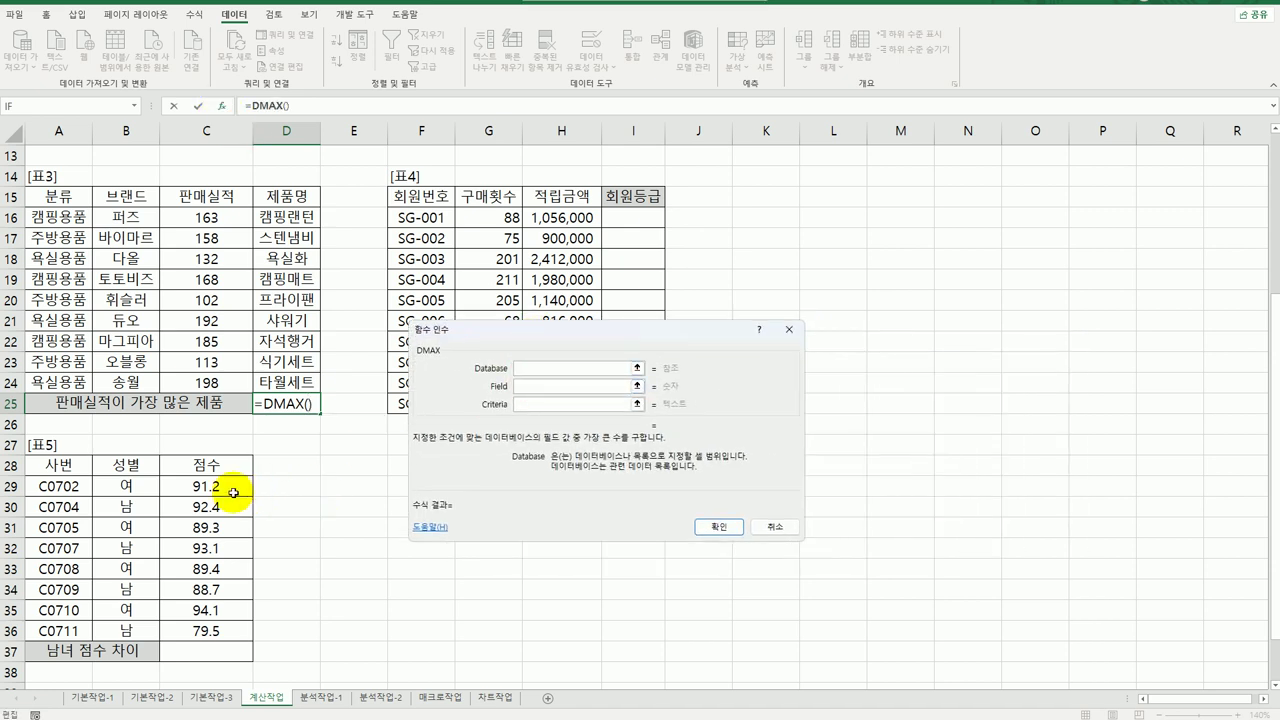
- Set DMAX's database to A15:D24, field to C15 and criteria to A15:A16, and apply the formula
drag(68, 207, 268, 377)
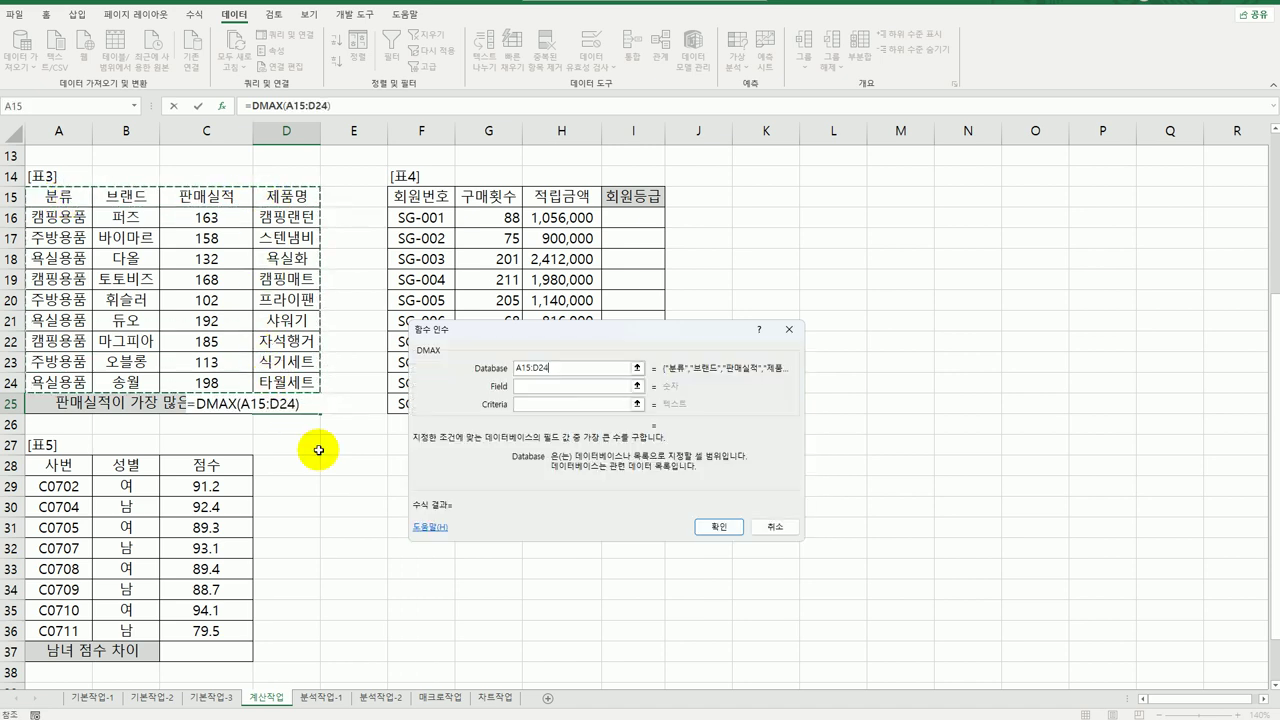
click(529, 386)
click(215, 196)
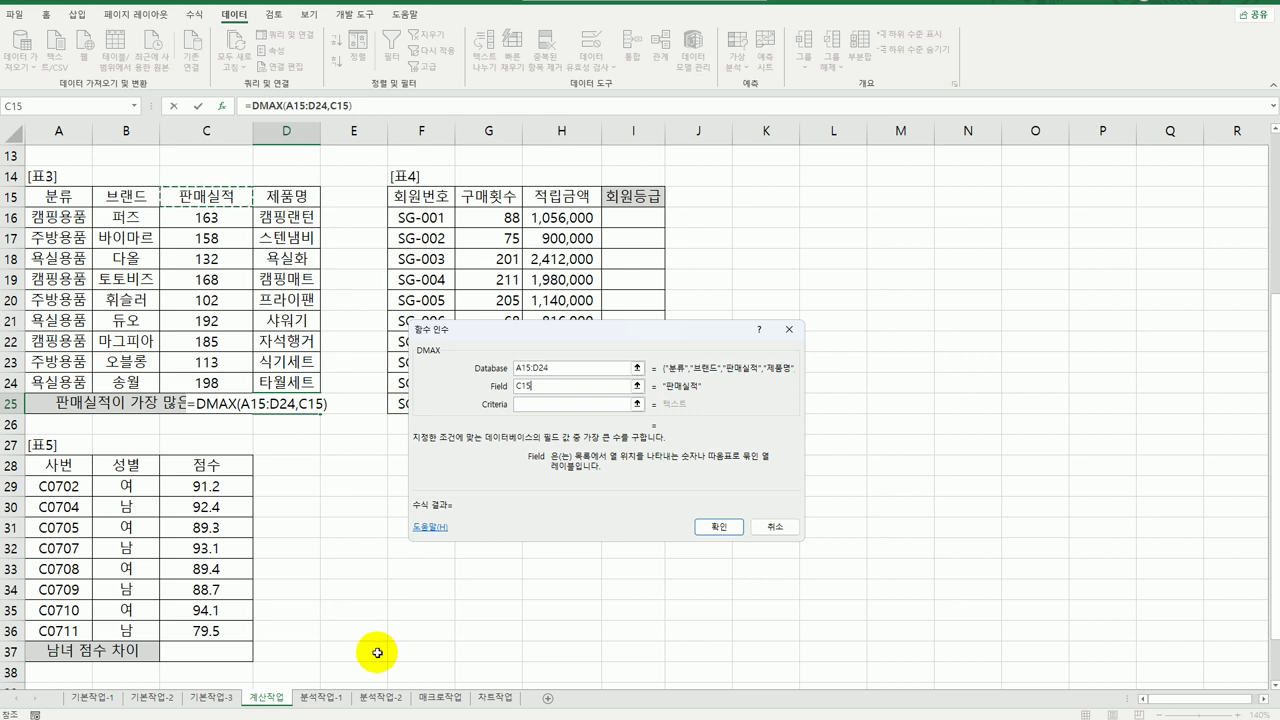
click(534, 404)
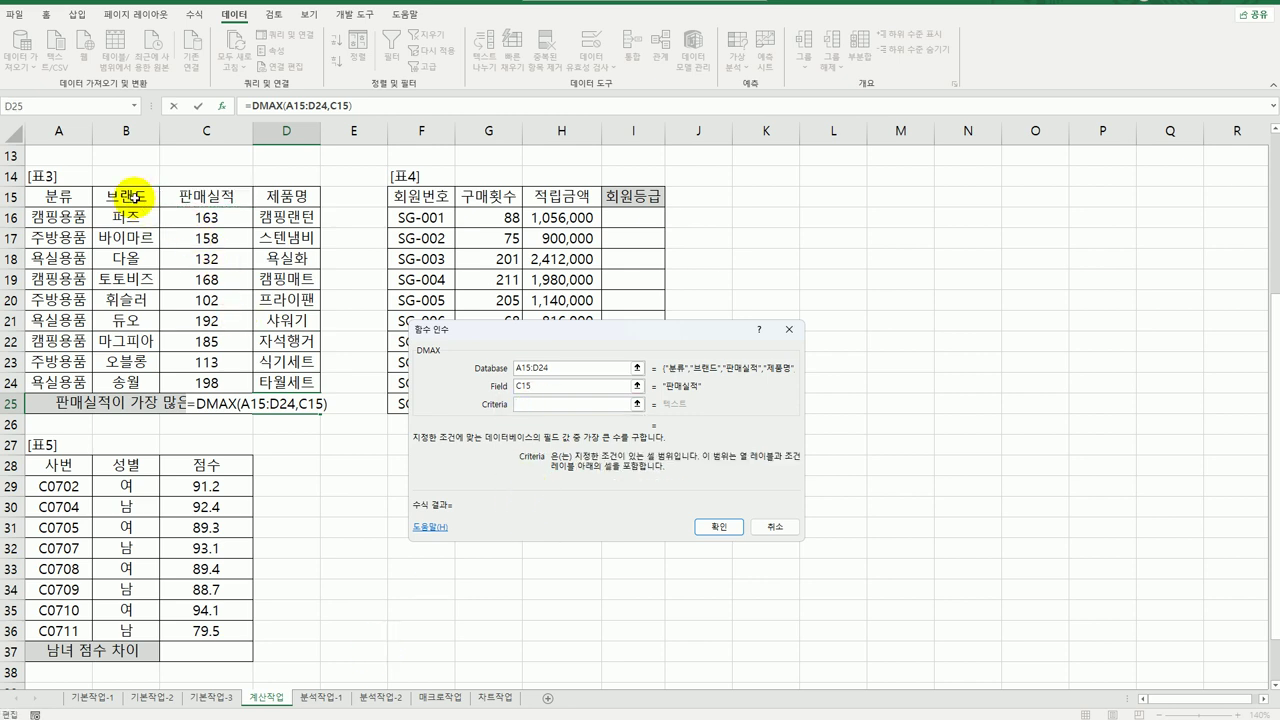
drag(50, 197, 48, 218)
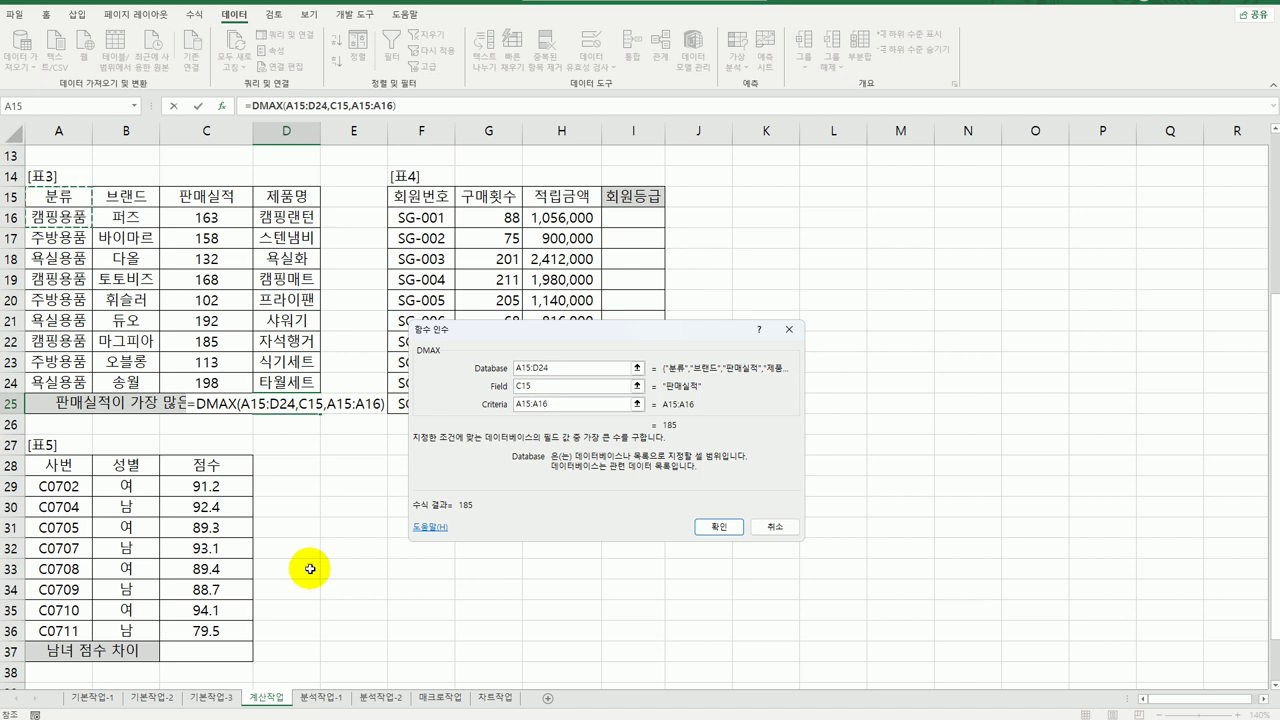
click(714, 527)
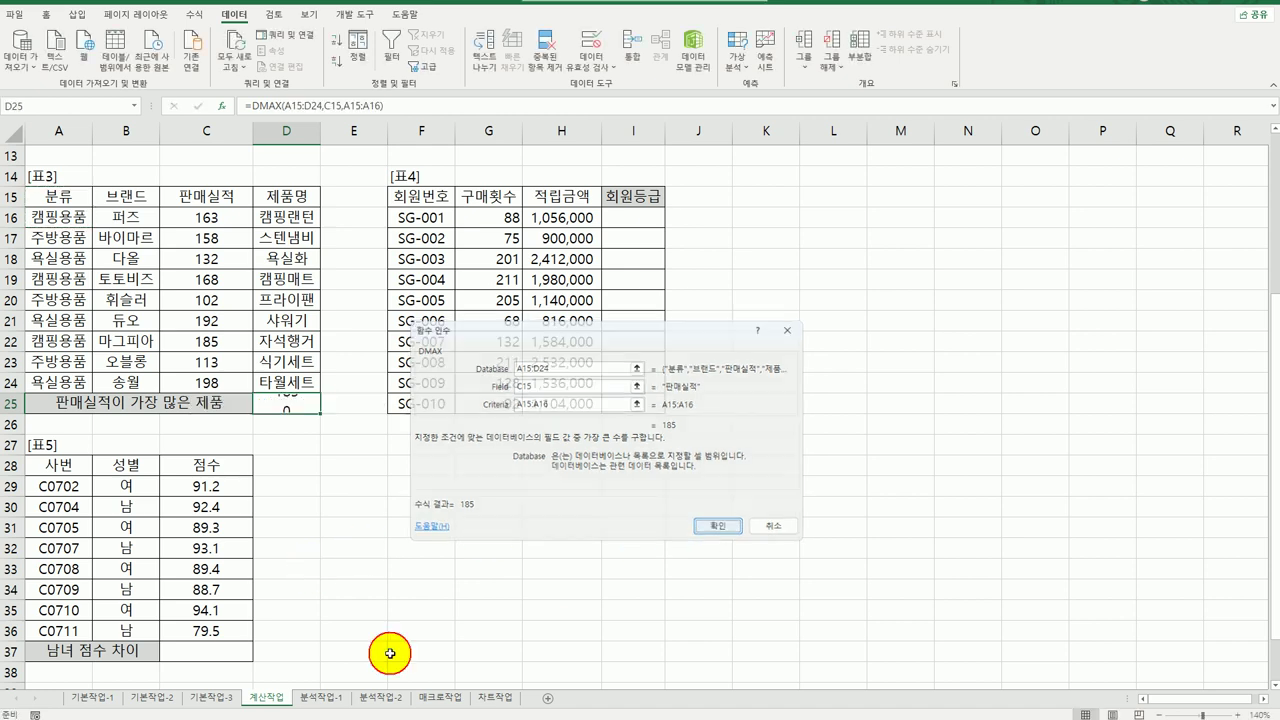
- Check the D25 result against the 캠핑용품 entry in row 22 and review the 판매실적 and 제품명 columns
drag(65, 341, 200, 341)
click(205, 341)
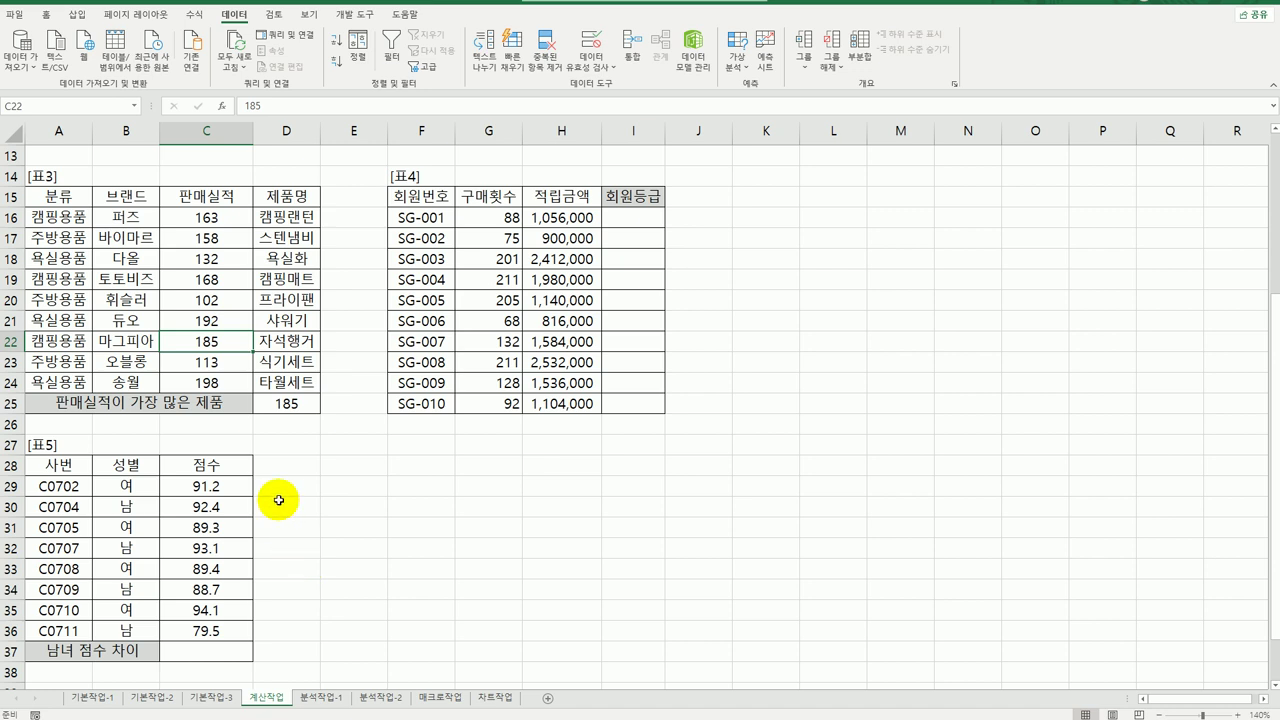
click(298, 340)
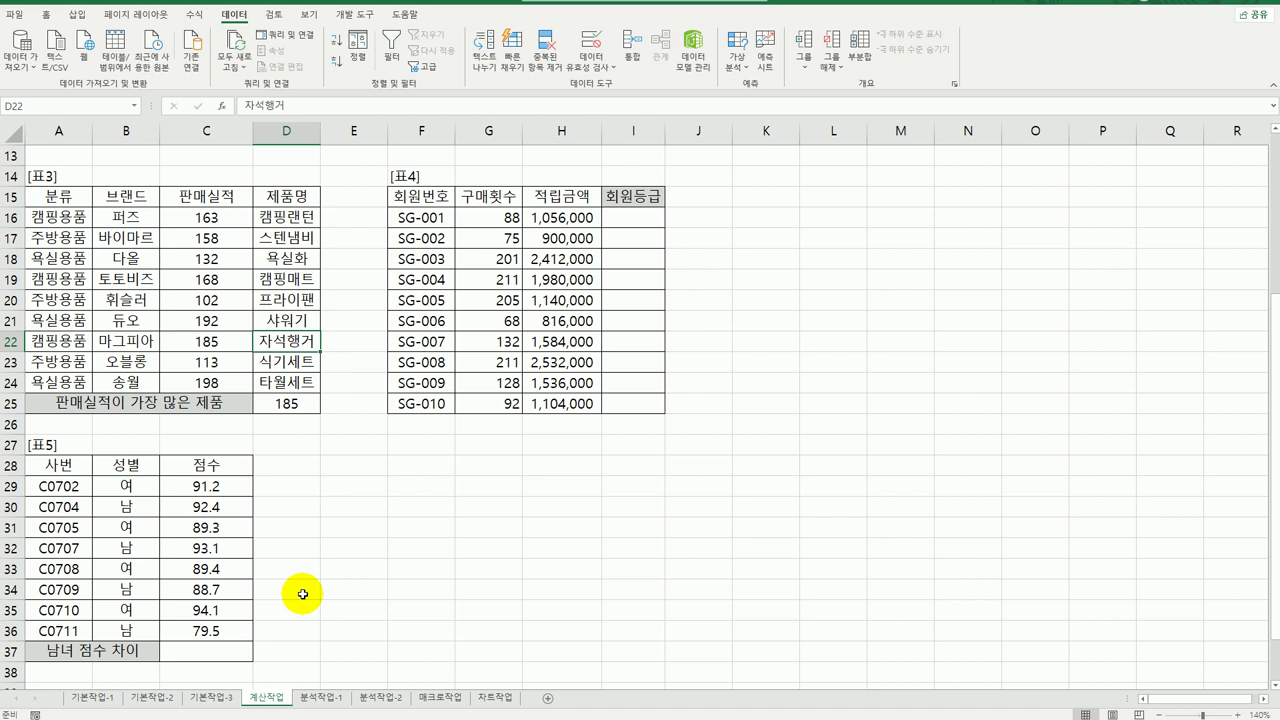
click(292, 405)
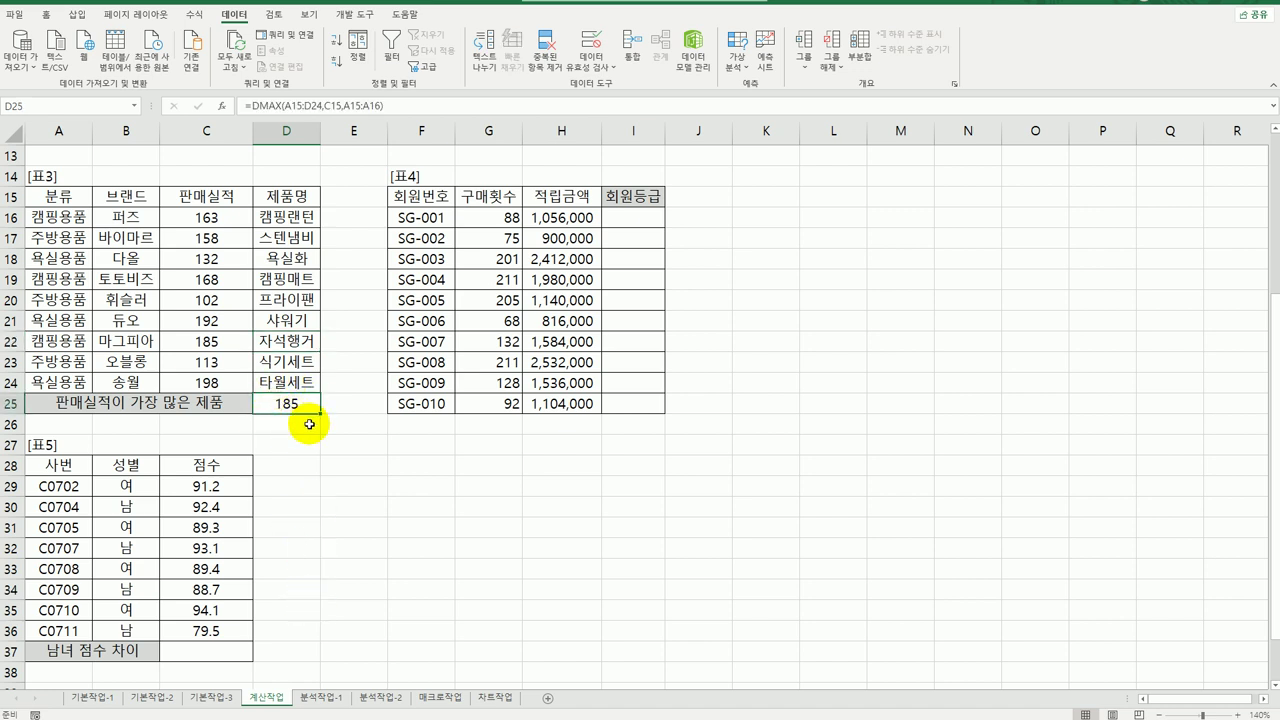
drag(223, 345, 257, 346)
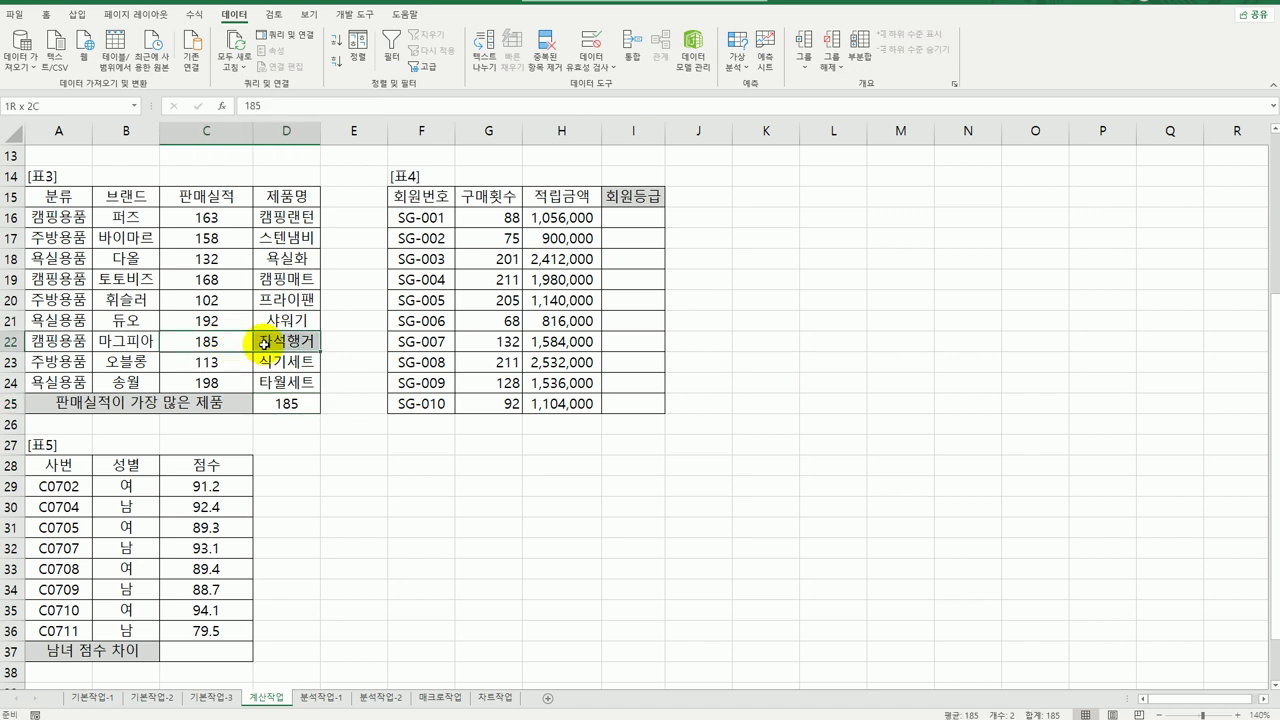
click(212, 218)
drag(212, 218, 205, 381)
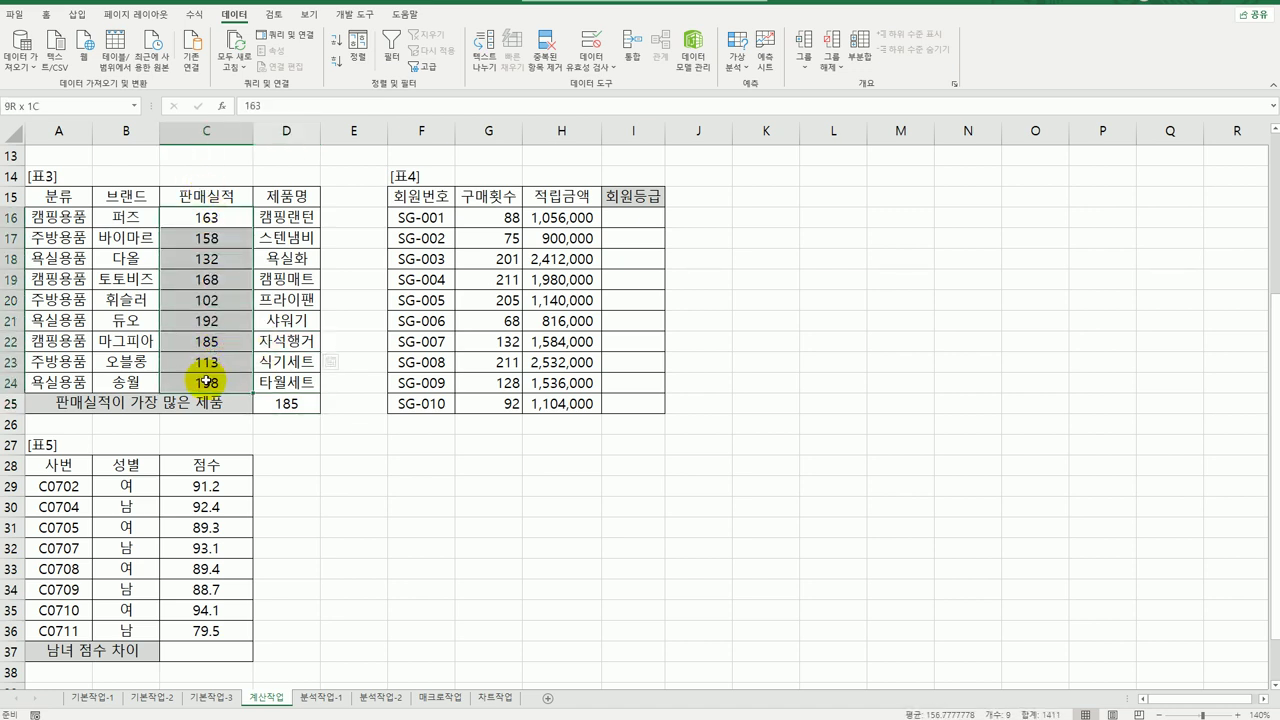
drag(280, 217, 281, 382)
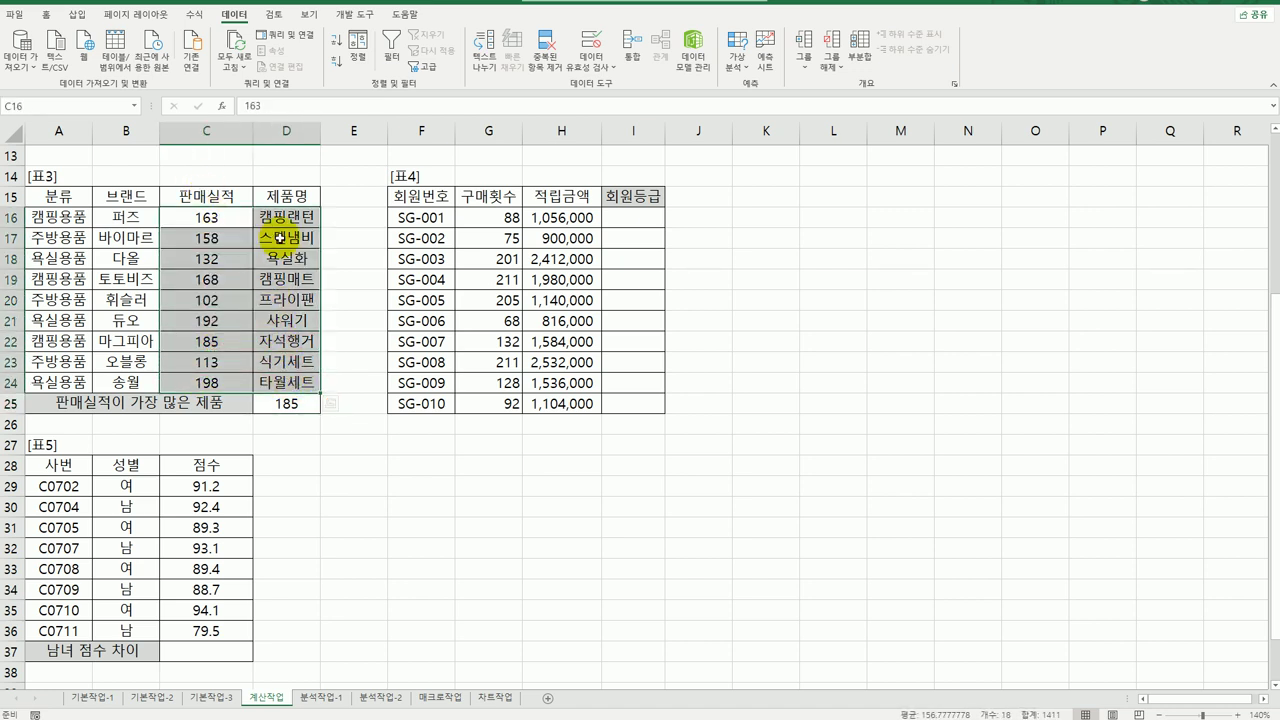
click(278, 405)
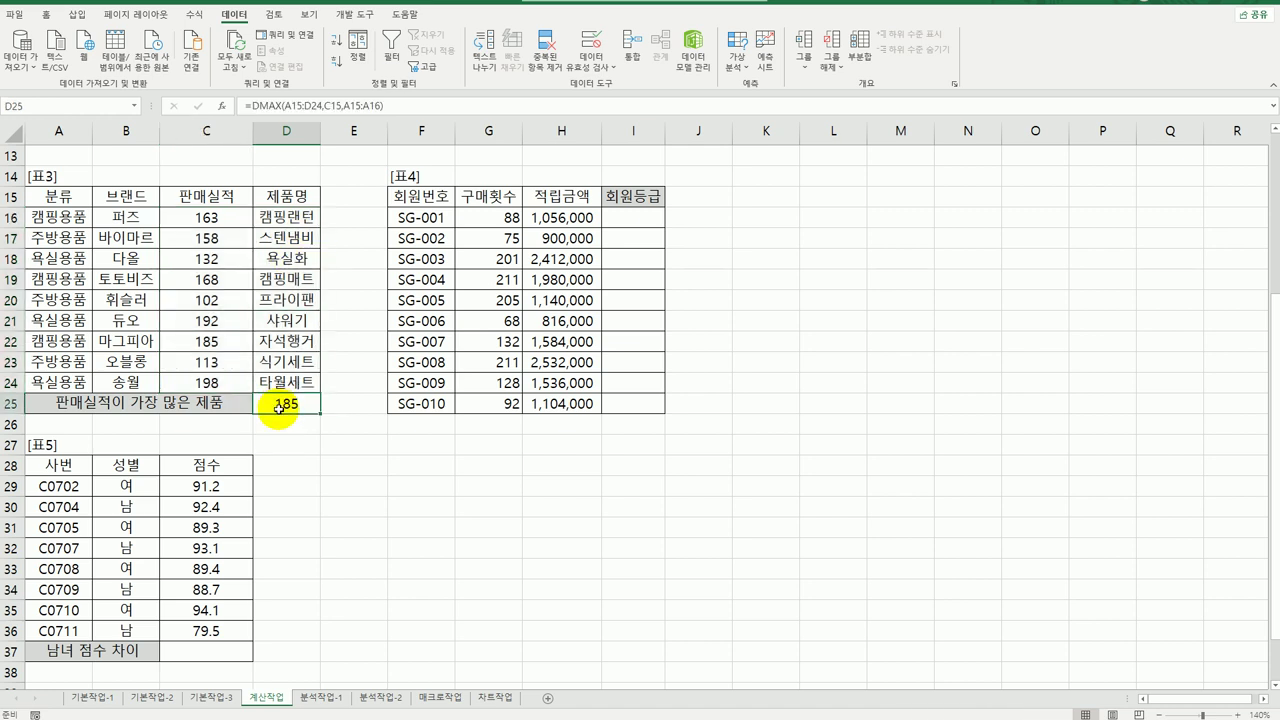
- Nest the DMAX expression in D25 inside VLOOKUP as the lookup value and open VLOOKUP's function arguments
double_click(278, 410)
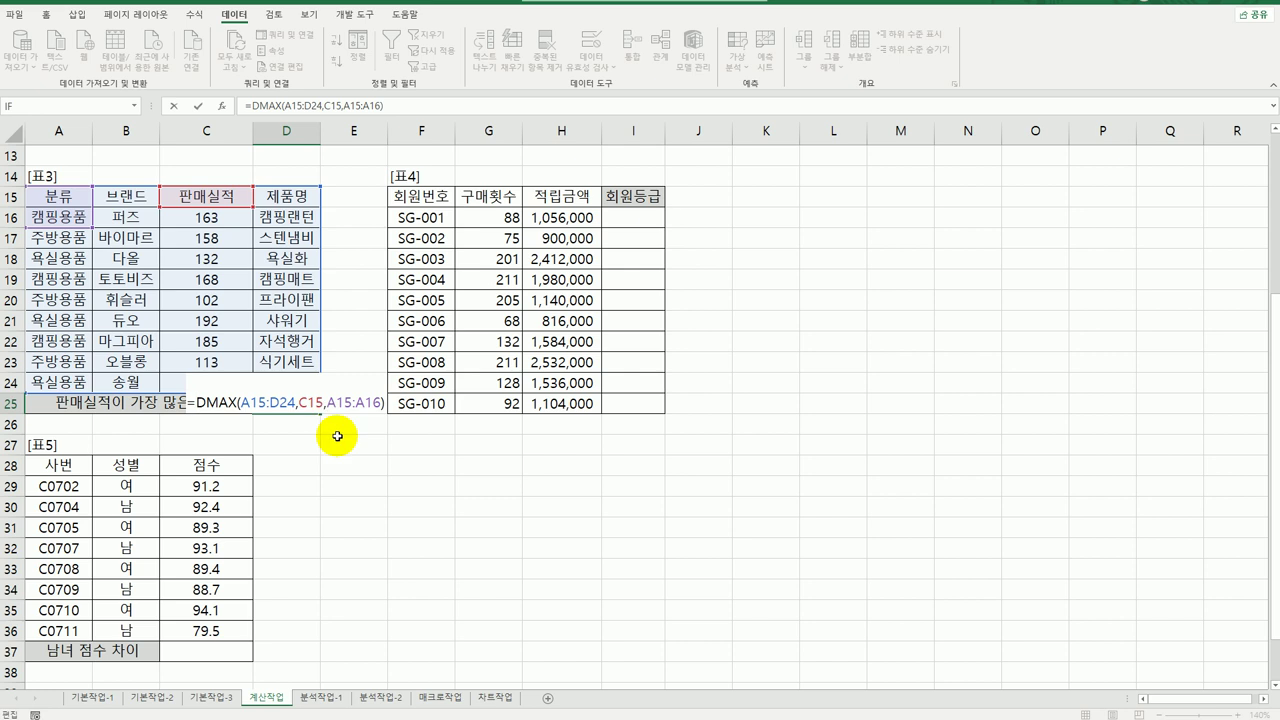
text(vl)
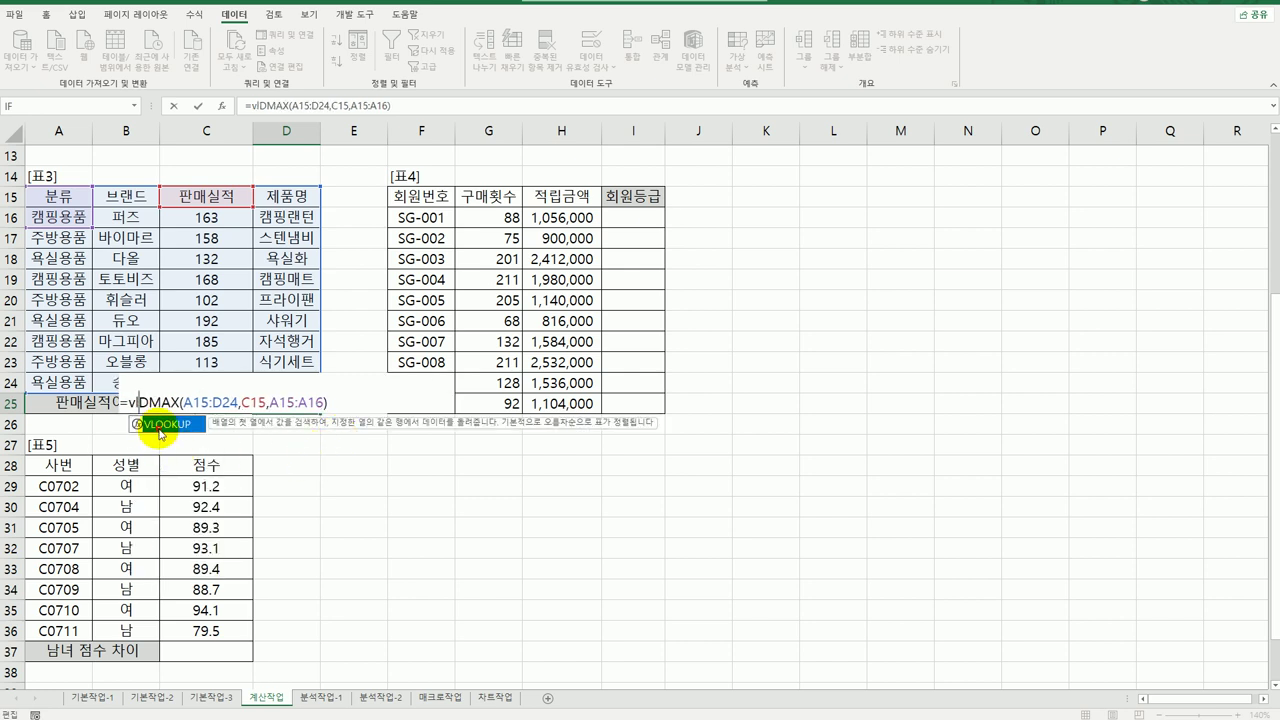
double_click(160, 424)
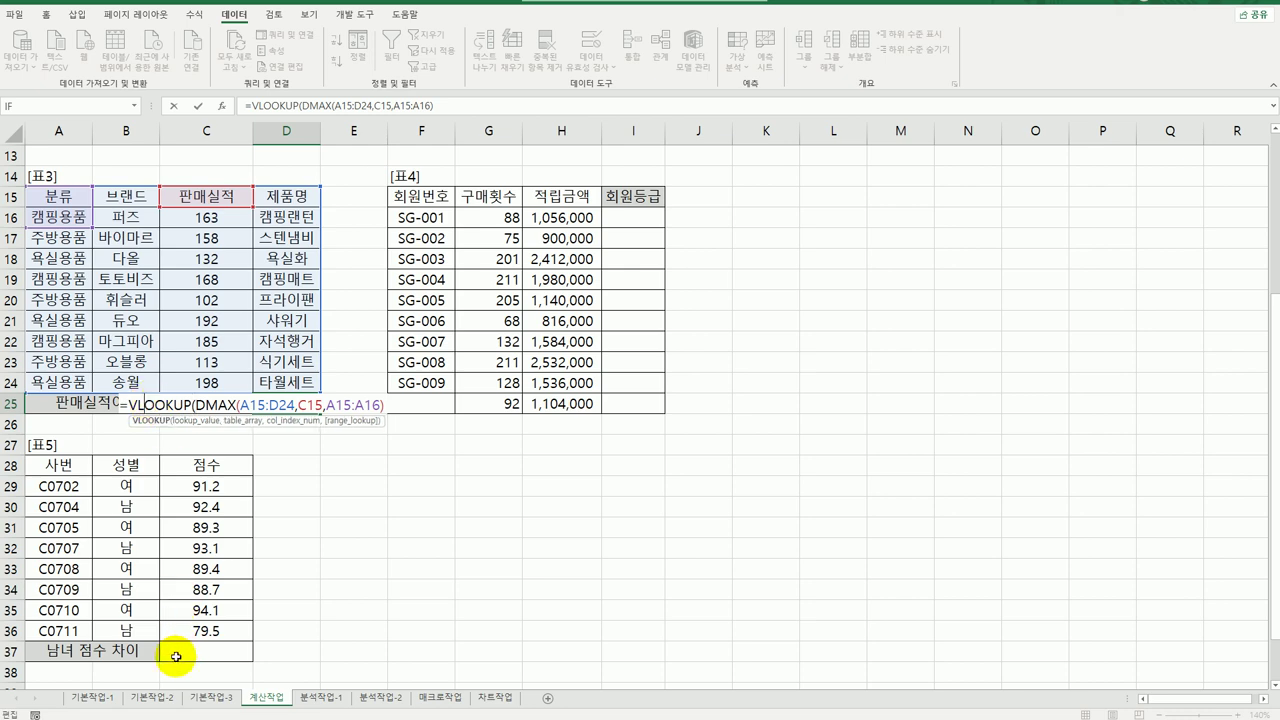
click(221, 105)
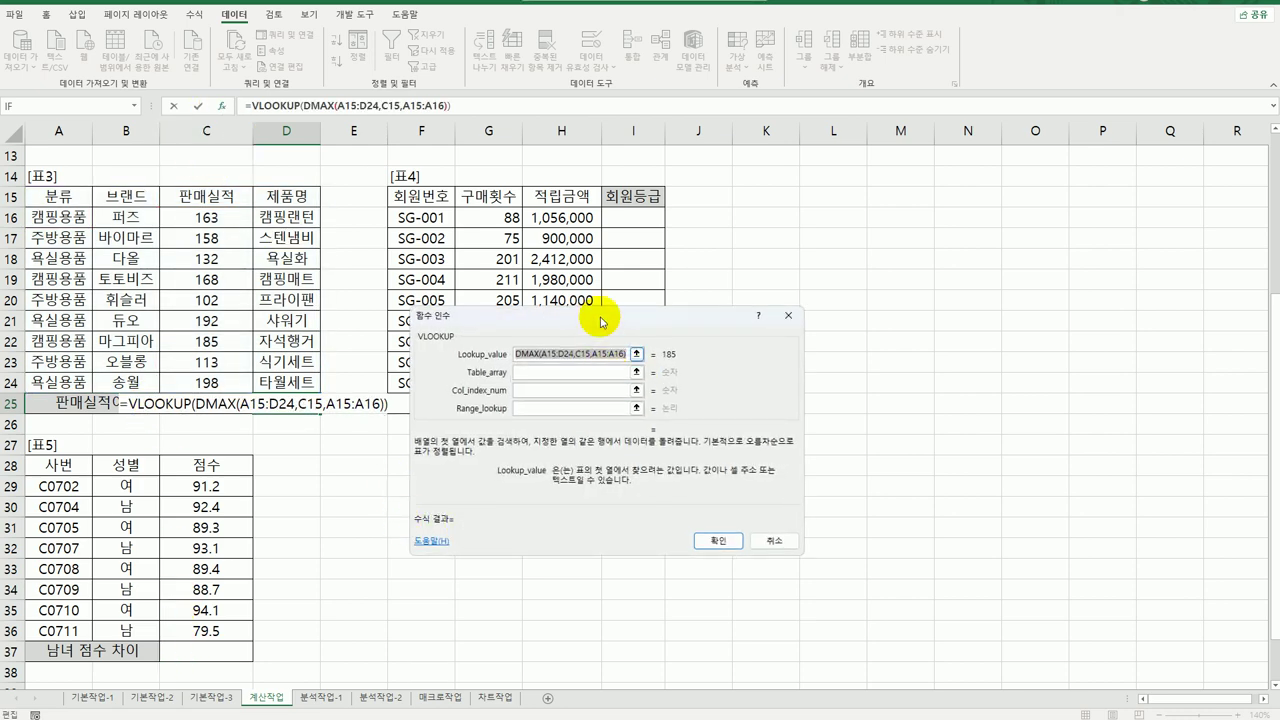
drag(600, 314, 931, 289)
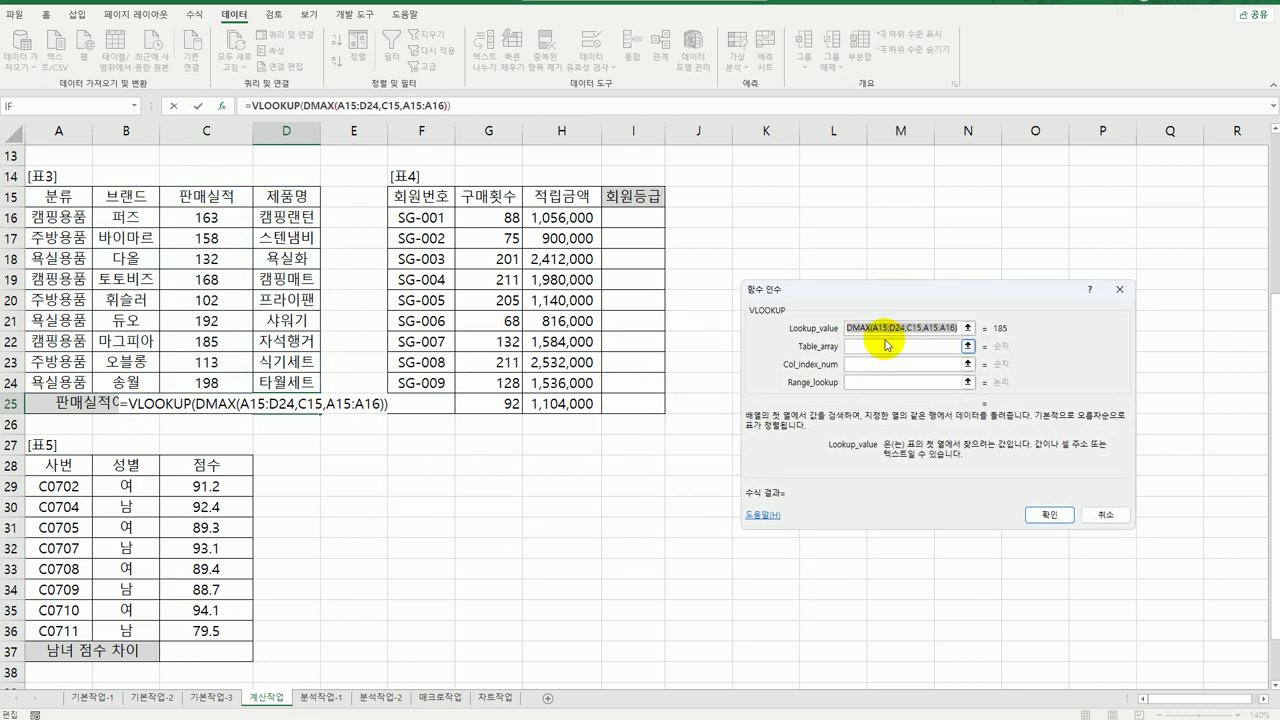
- Set VLOOKUP's table array to C16:D24, column index to 2 and range lookup to 0, and apply the formula
click(880, 346)
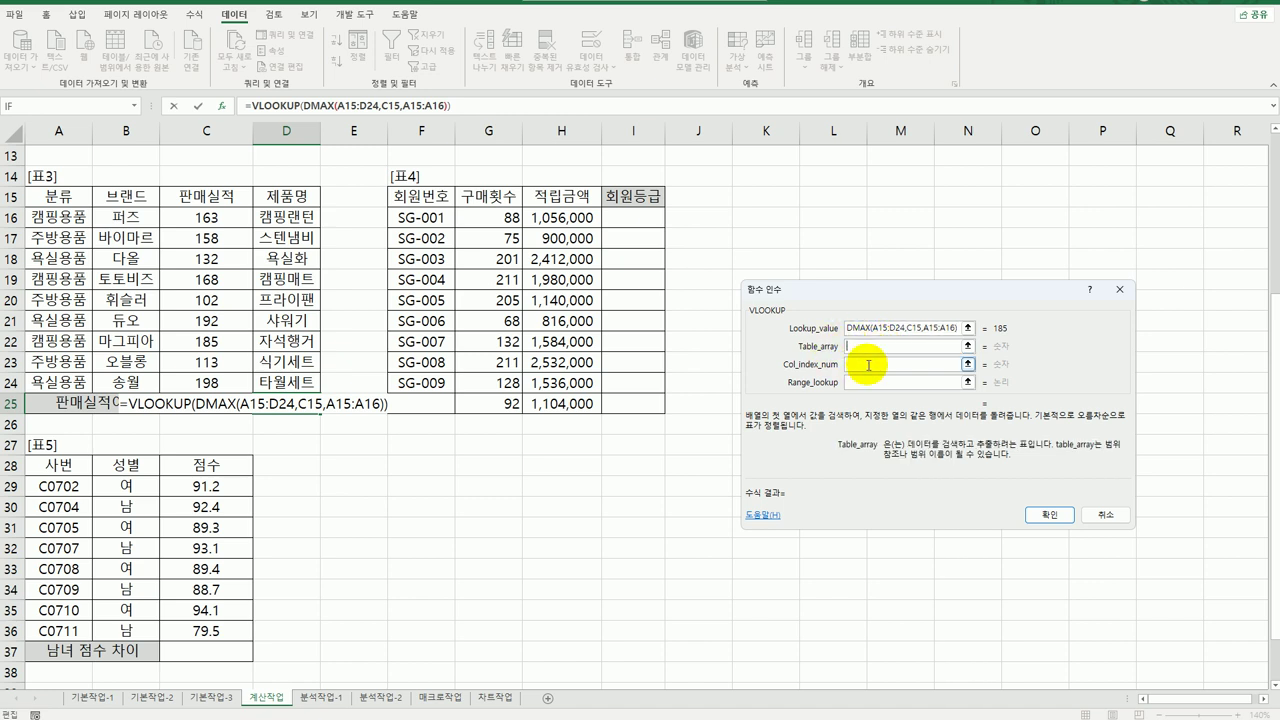
drag(203, 216, 292, 388)
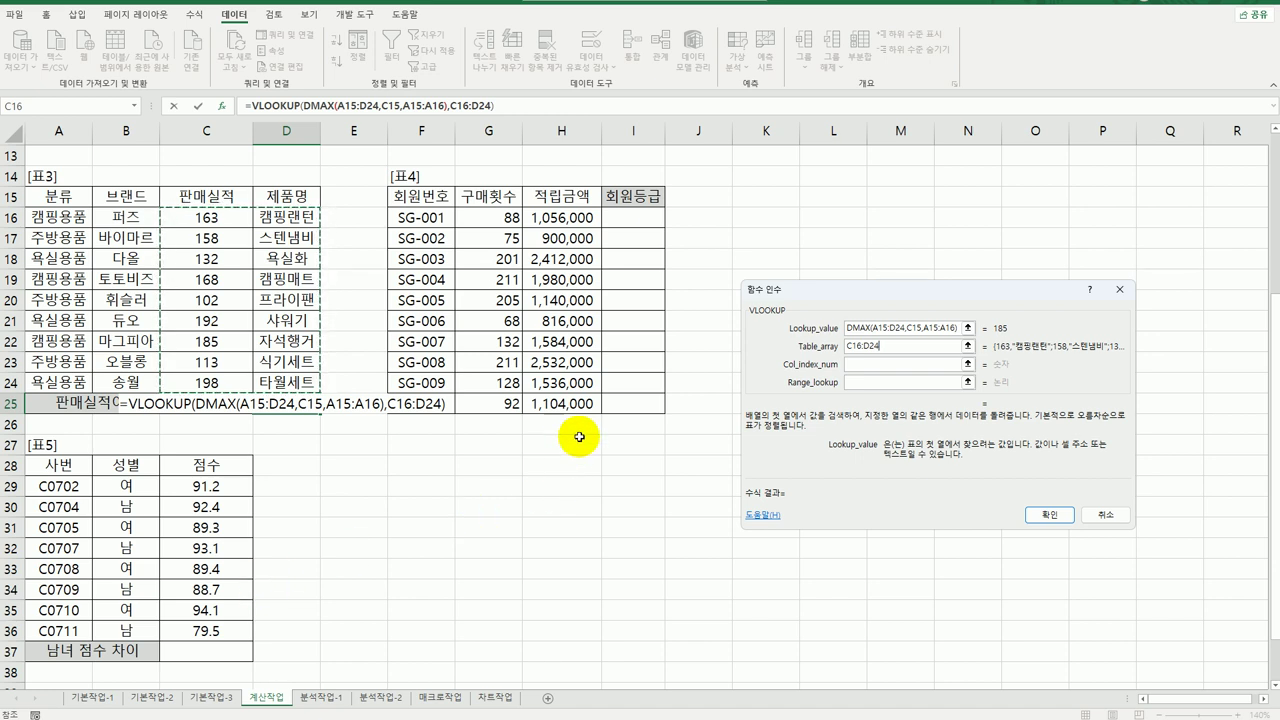
click(851, 366)
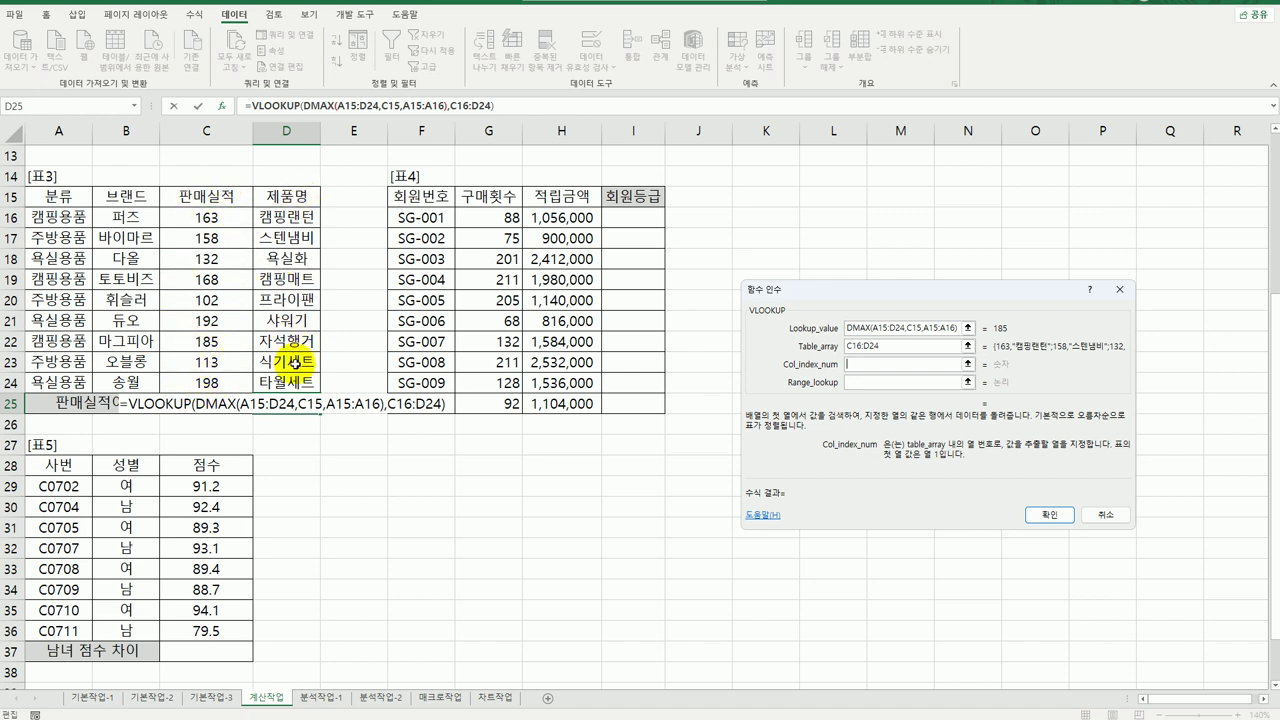
text(2)
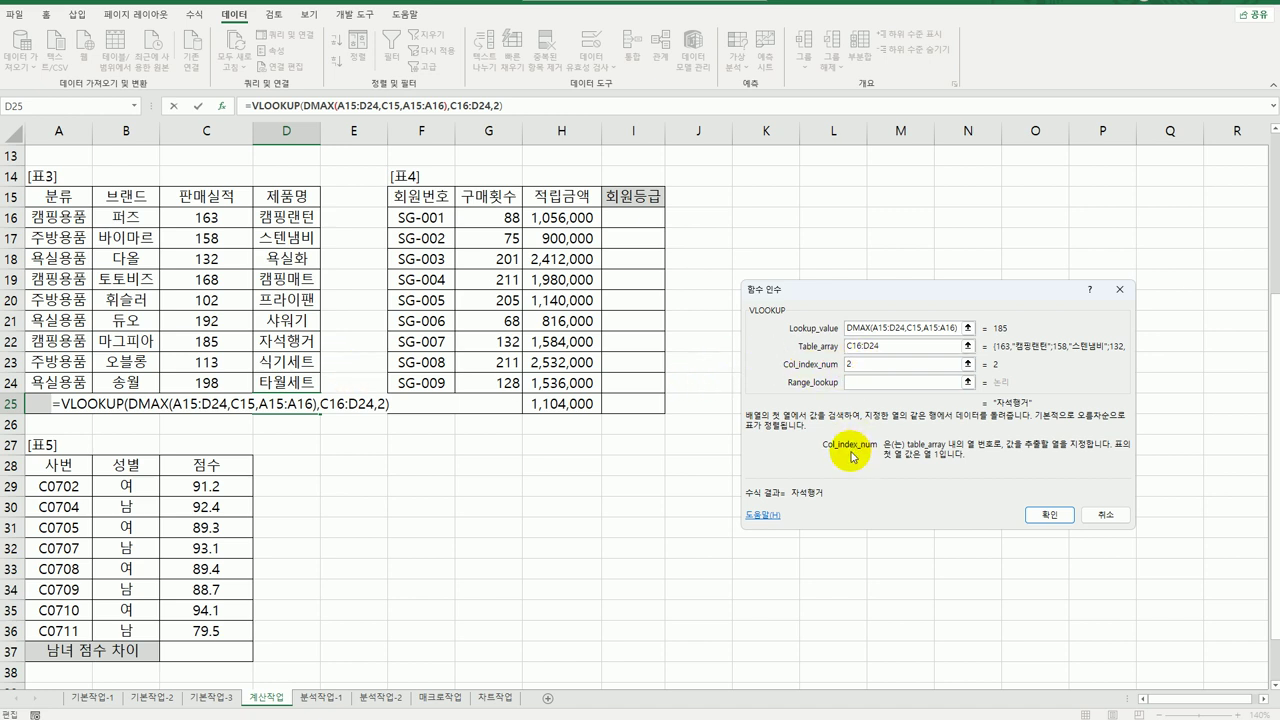
click(870, 380)
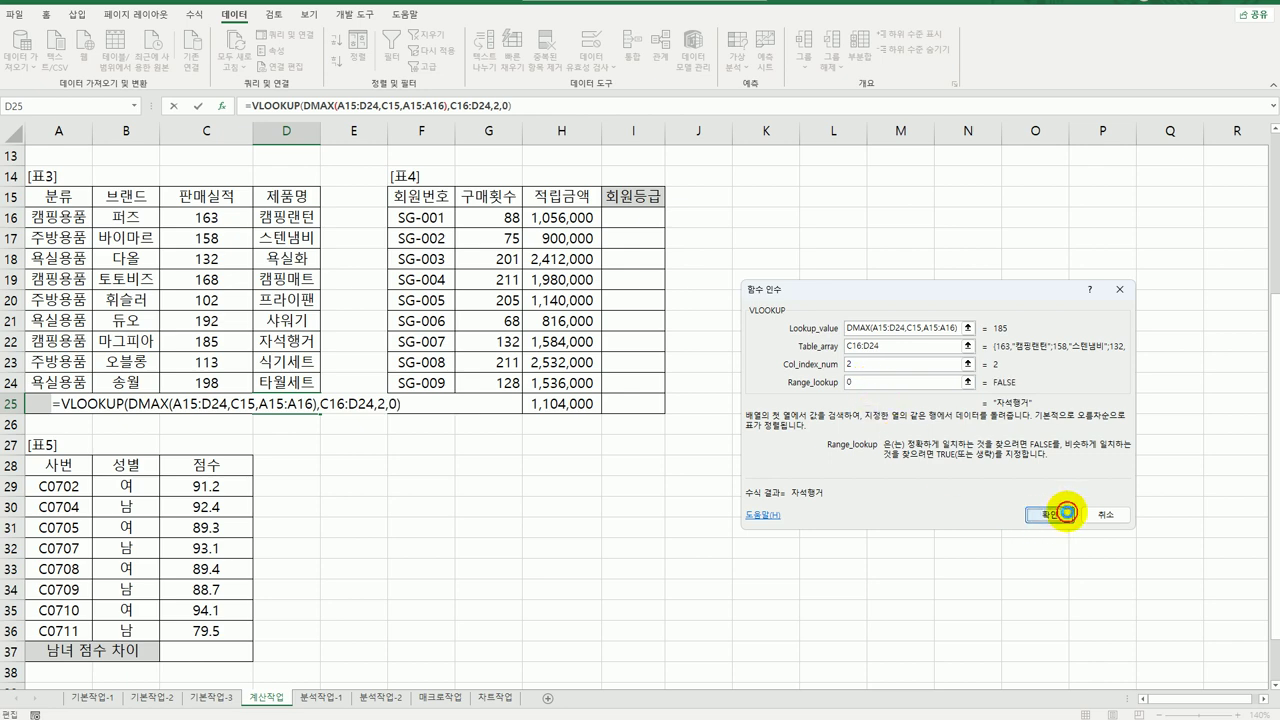
click(1068, 516)
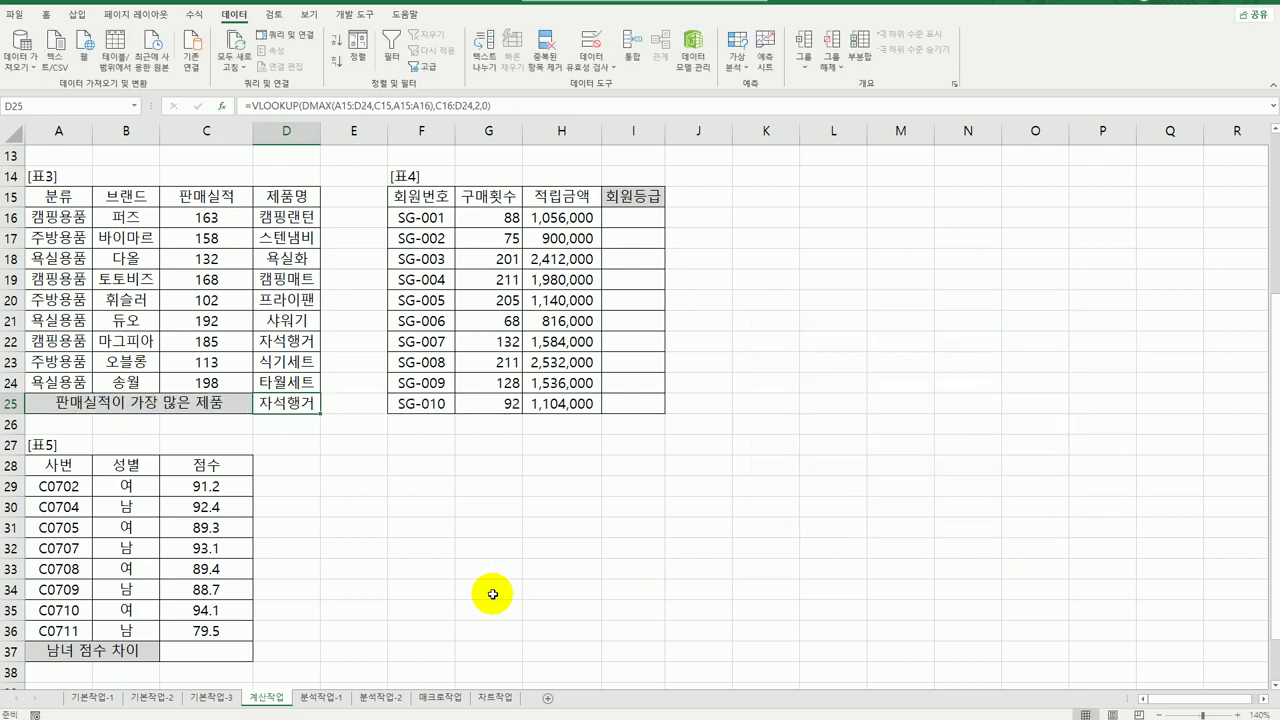
- Enter AVERAGE of 적립금액 with the absolute range $H$16:$H$25 in I16 and fill it down to I25
click(645, 219)
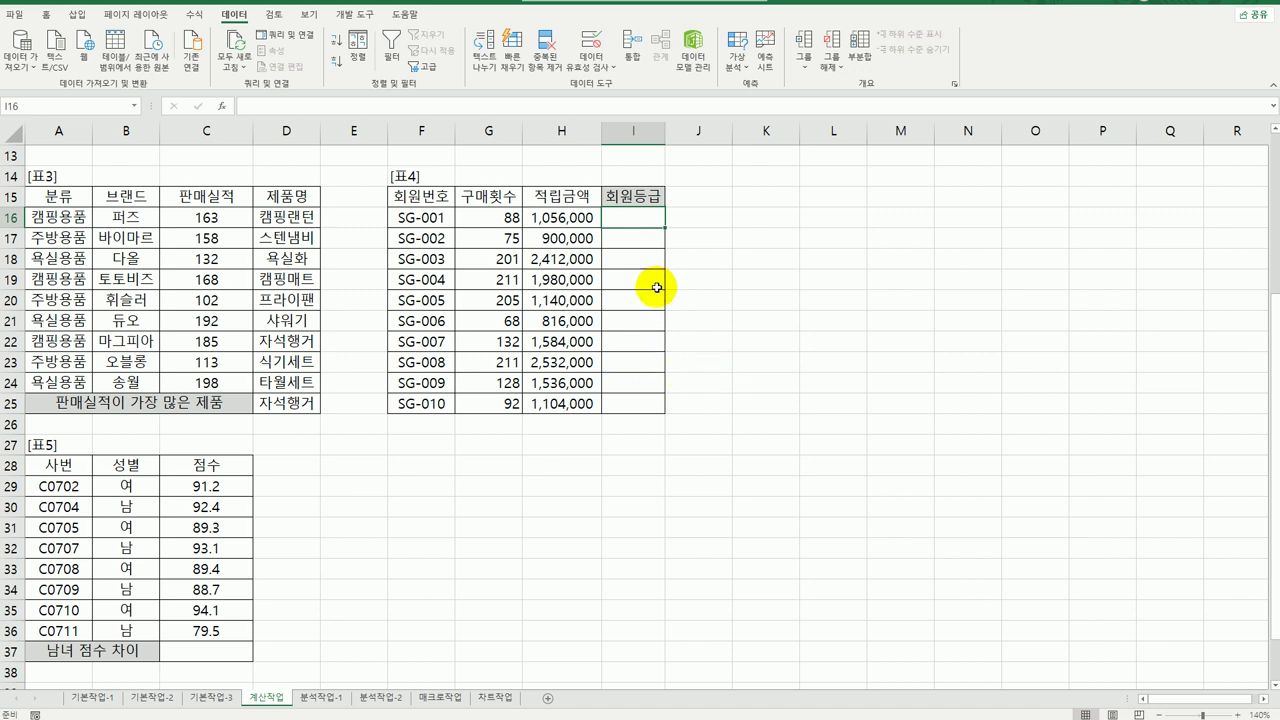
text(=)
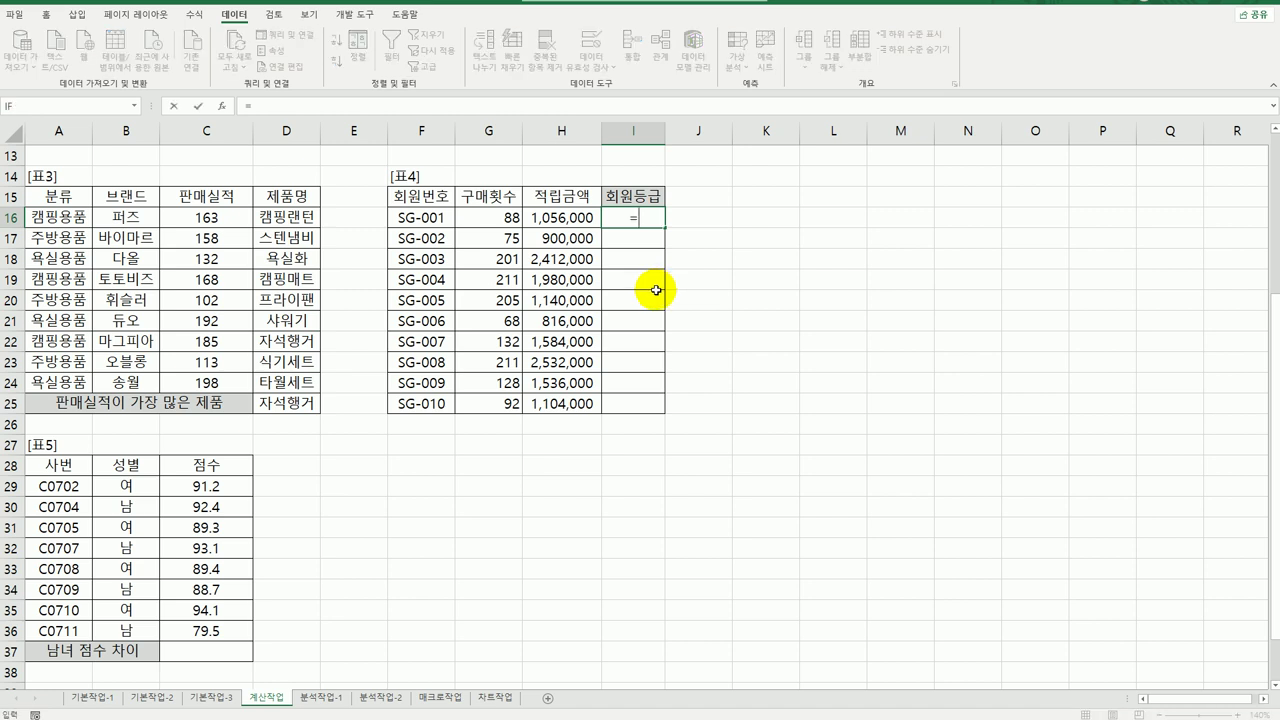
text(av)
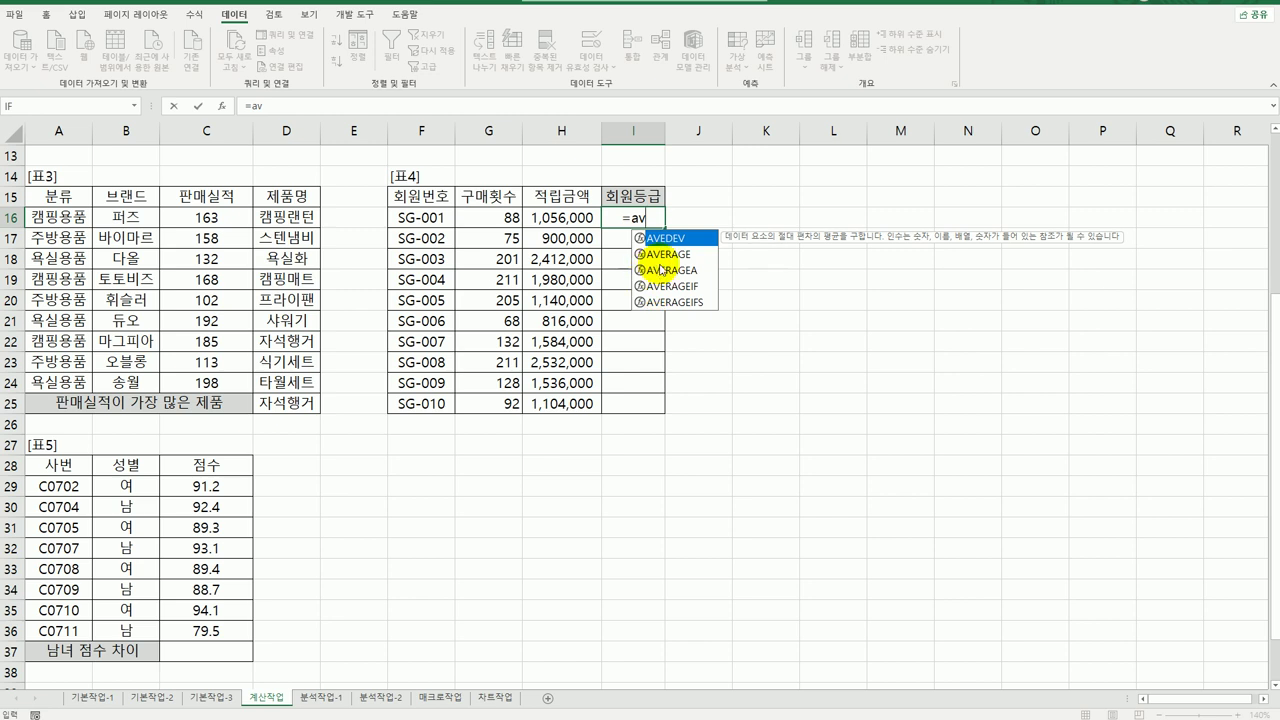
double_click(662, 254)
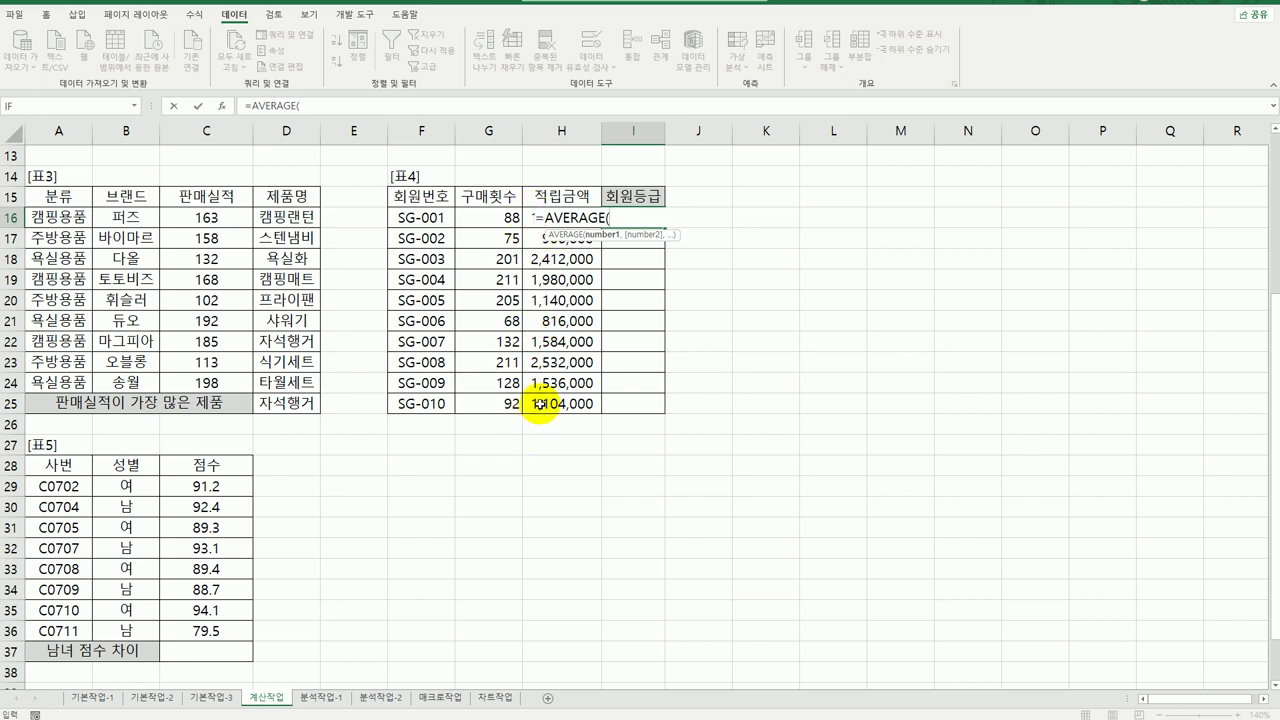
drag(540, 403, 551, 217)
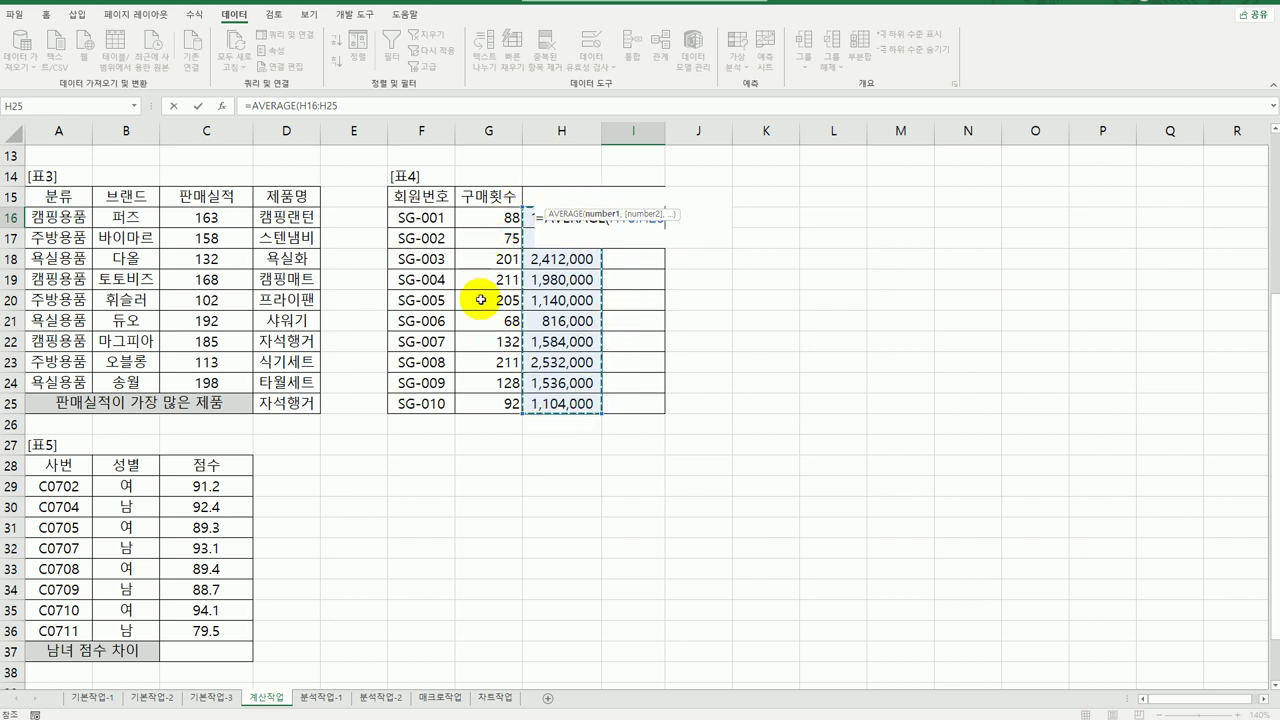
key(F4)
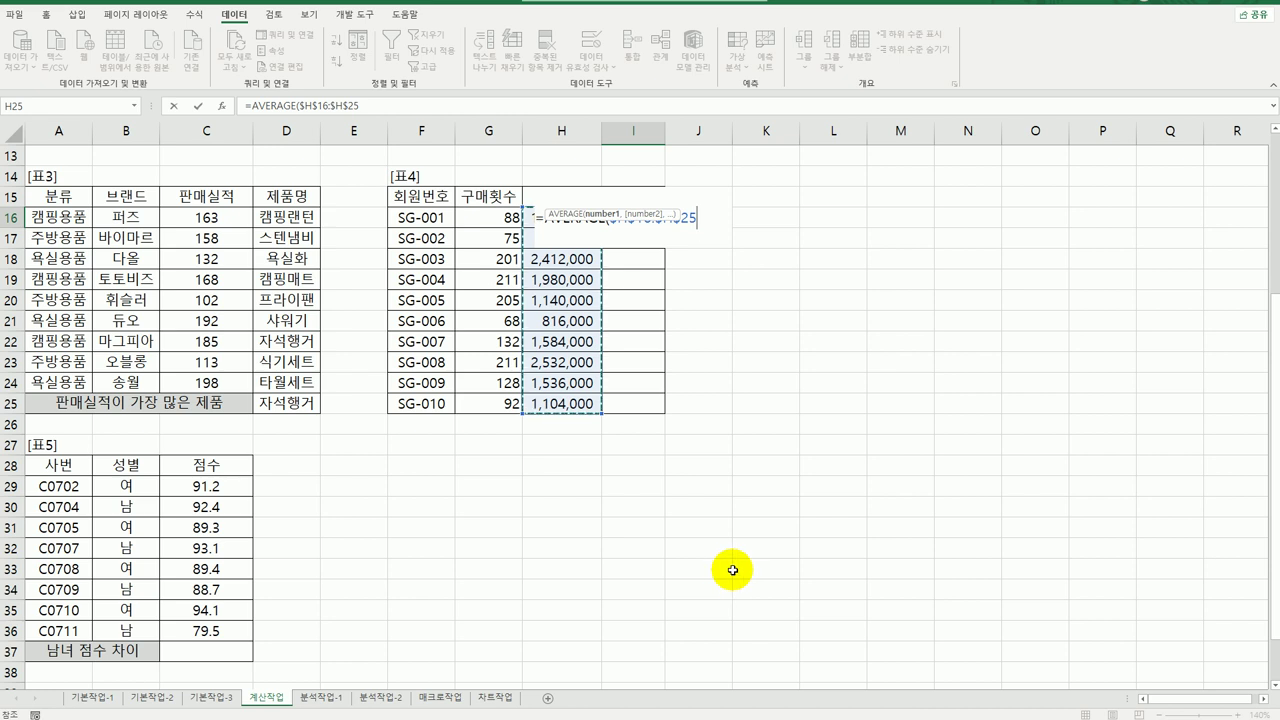
key(Return)
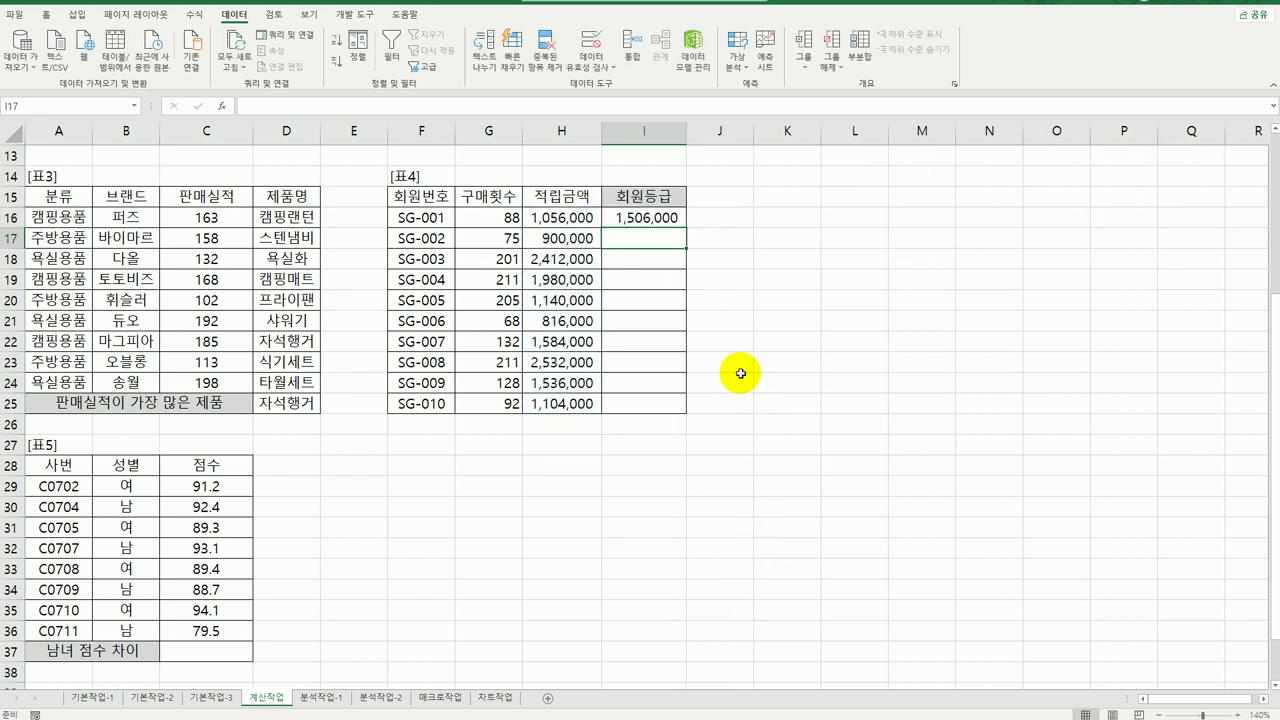
click(640, 214)
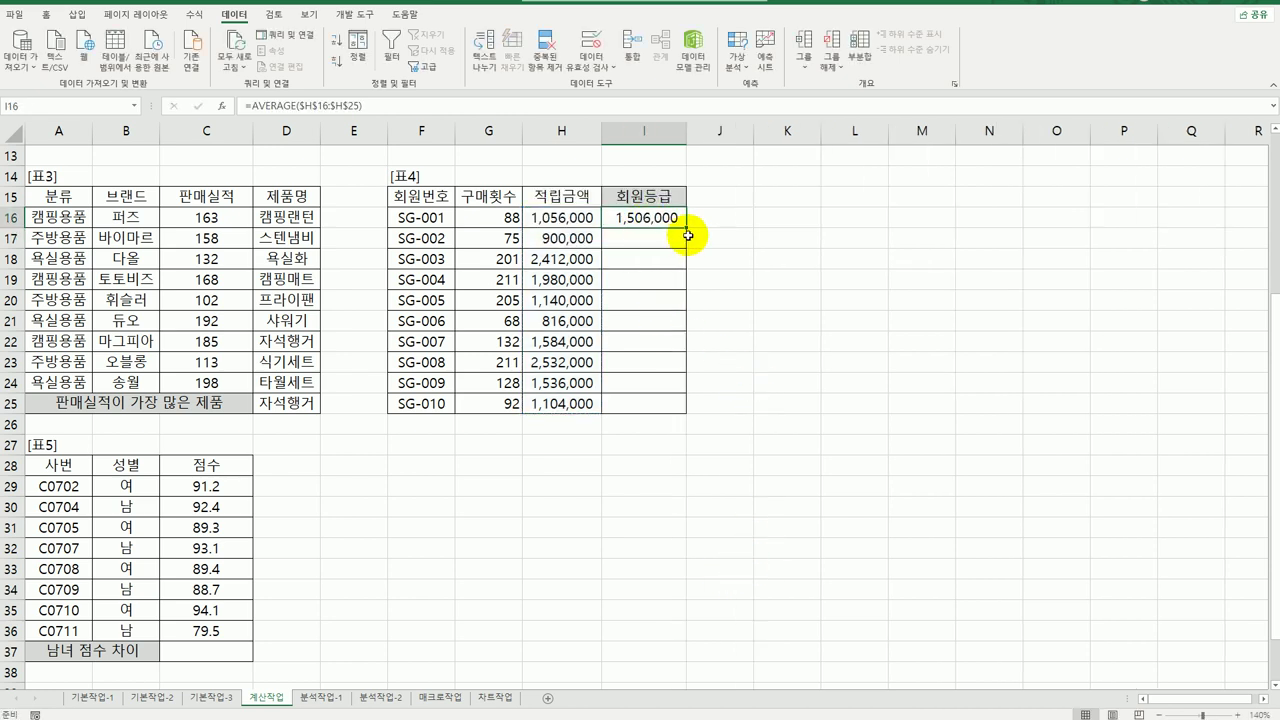
drag(687, 226, 668, 412)
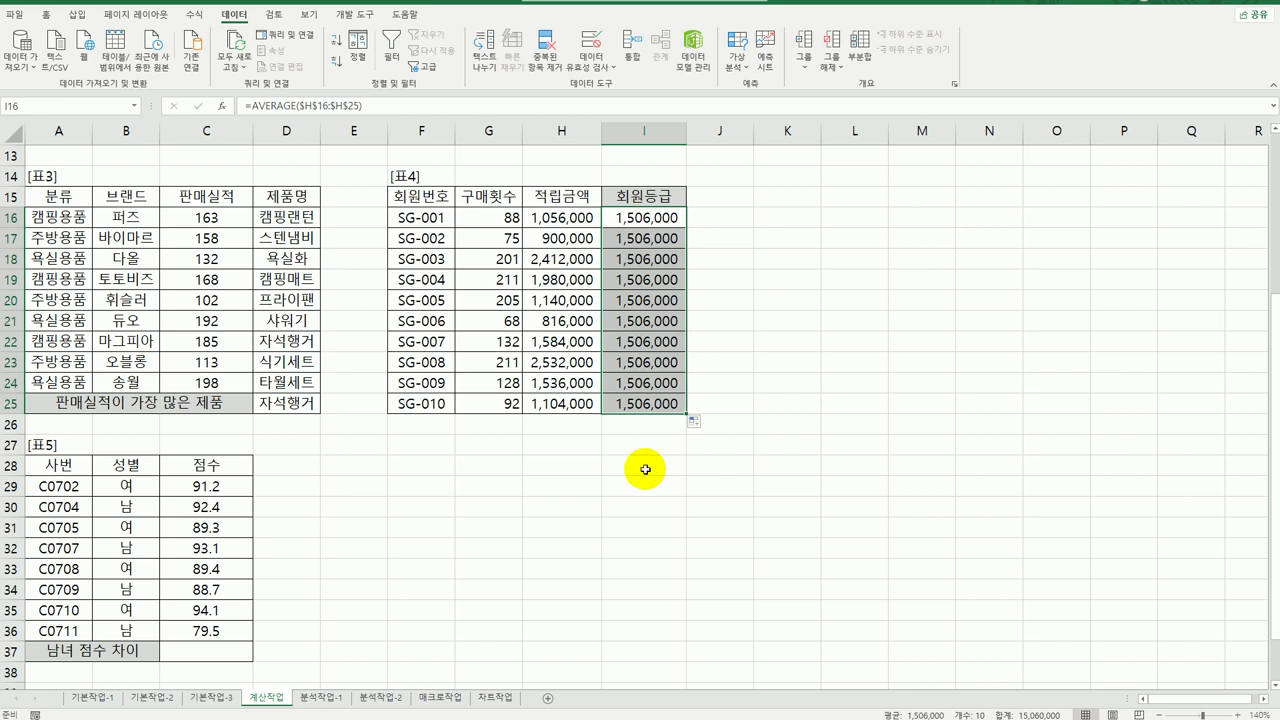
- Nest the AVERAGE expression in I16 inside an AND function, with G16>=200 as the first condition
click(646, 217)
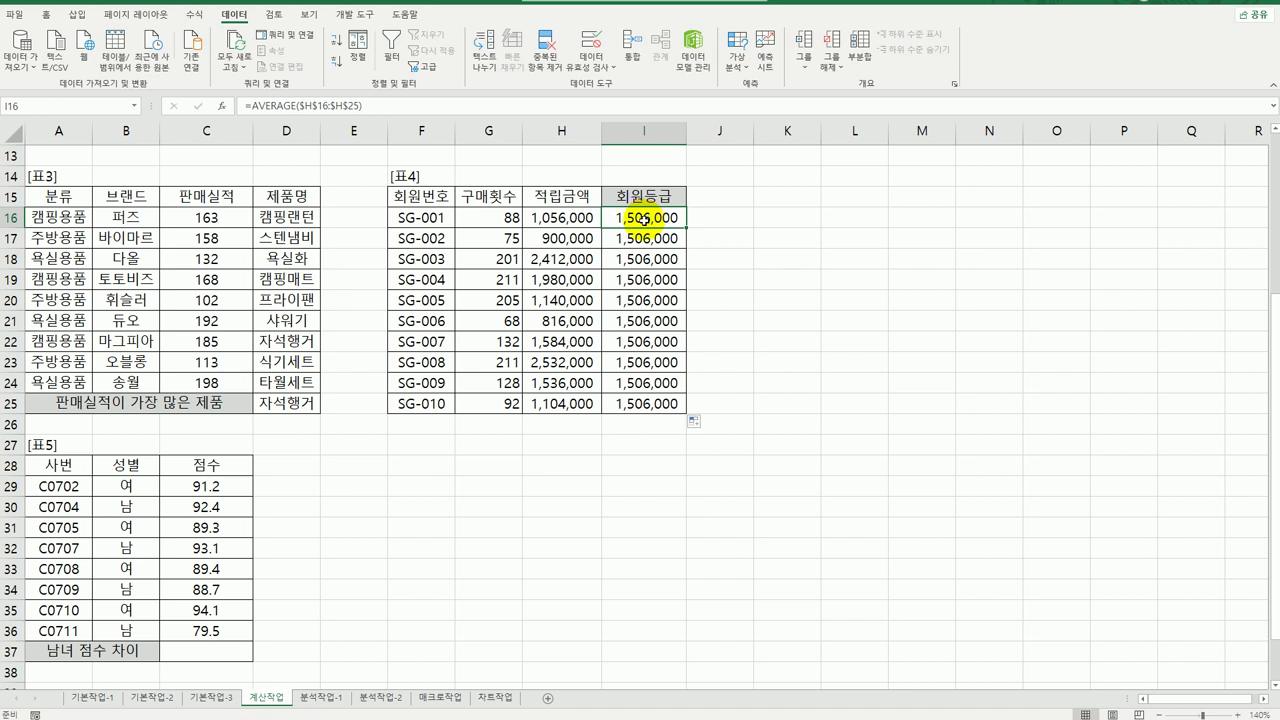
double_click(643, 217)
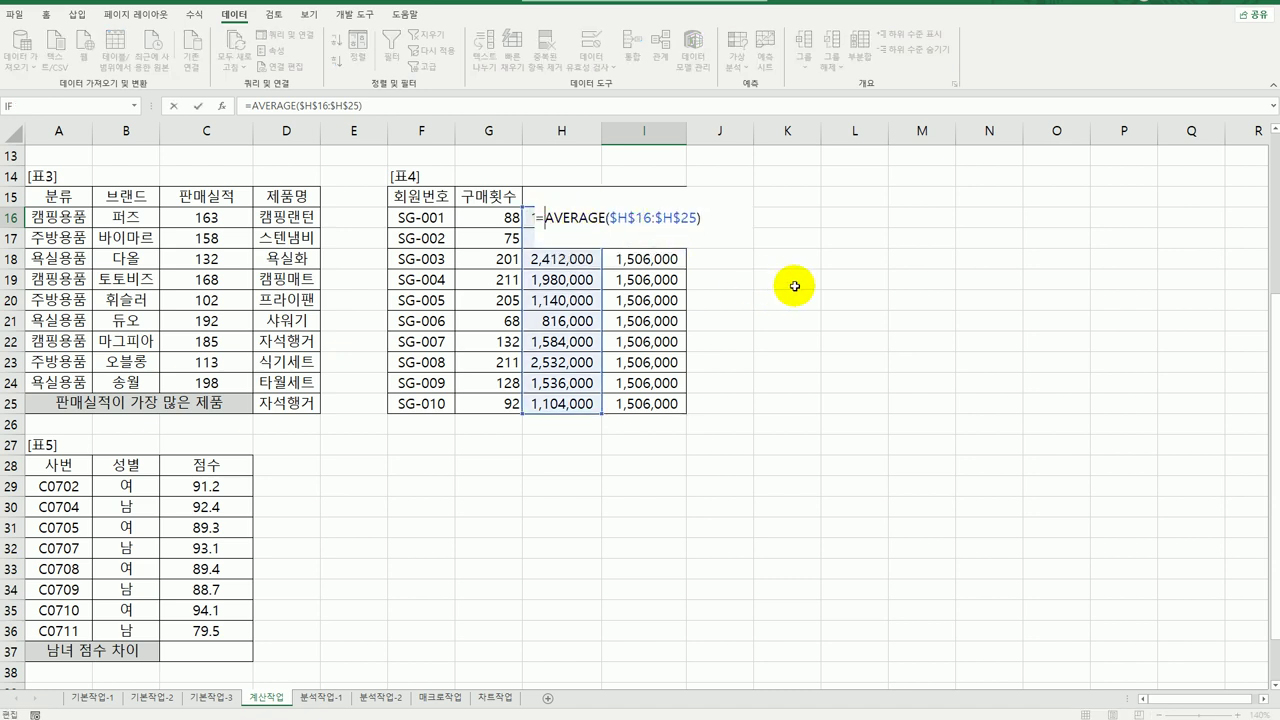
text(an)
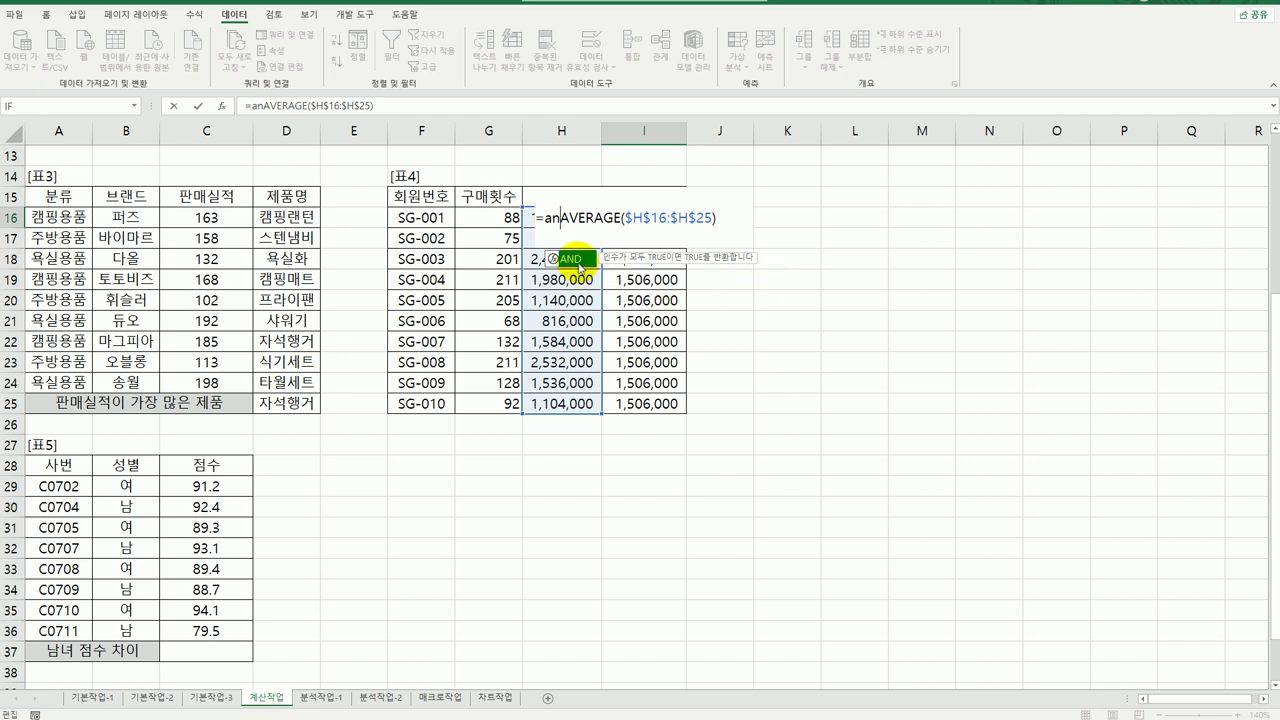
double_click(578, 262)
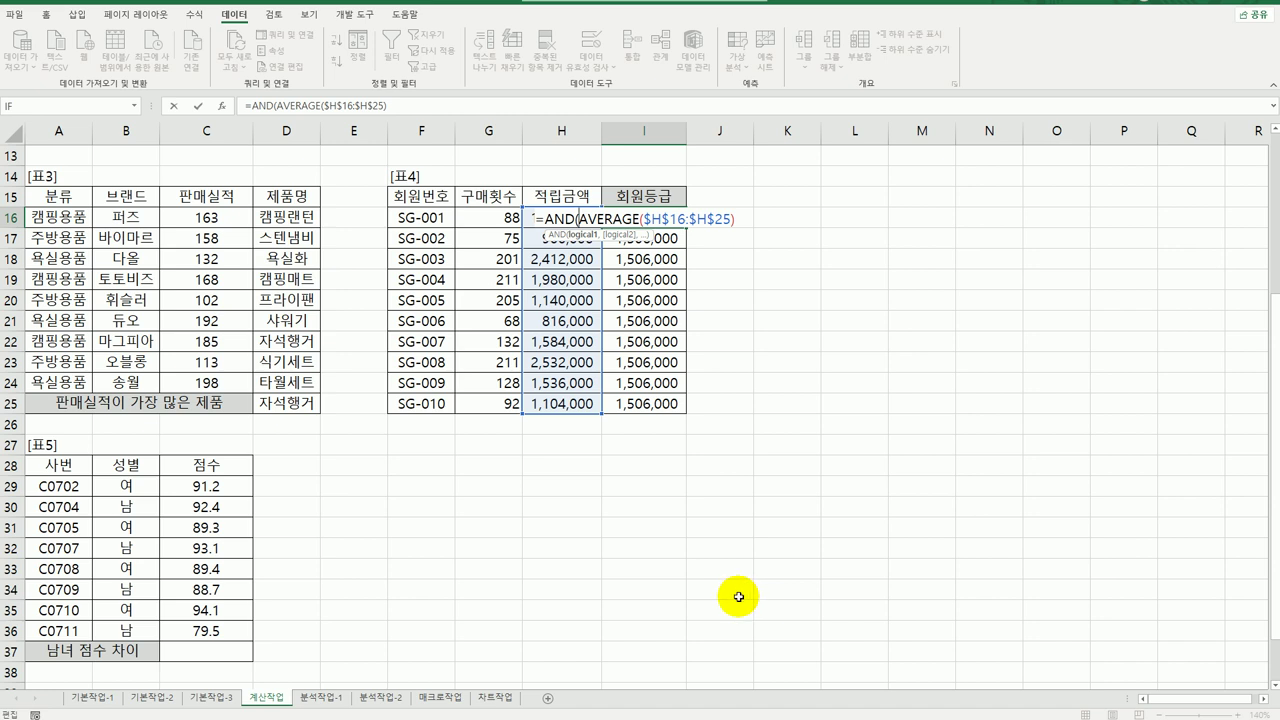
click(488, 218)
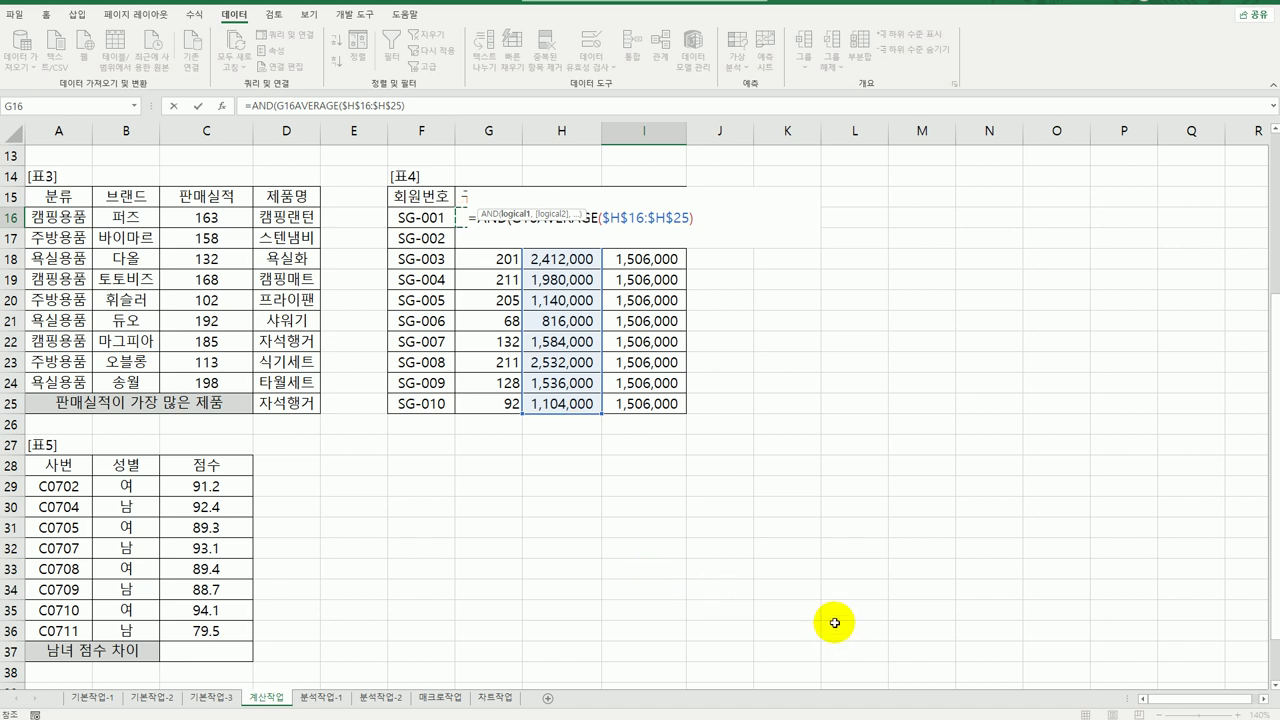
text(>=)
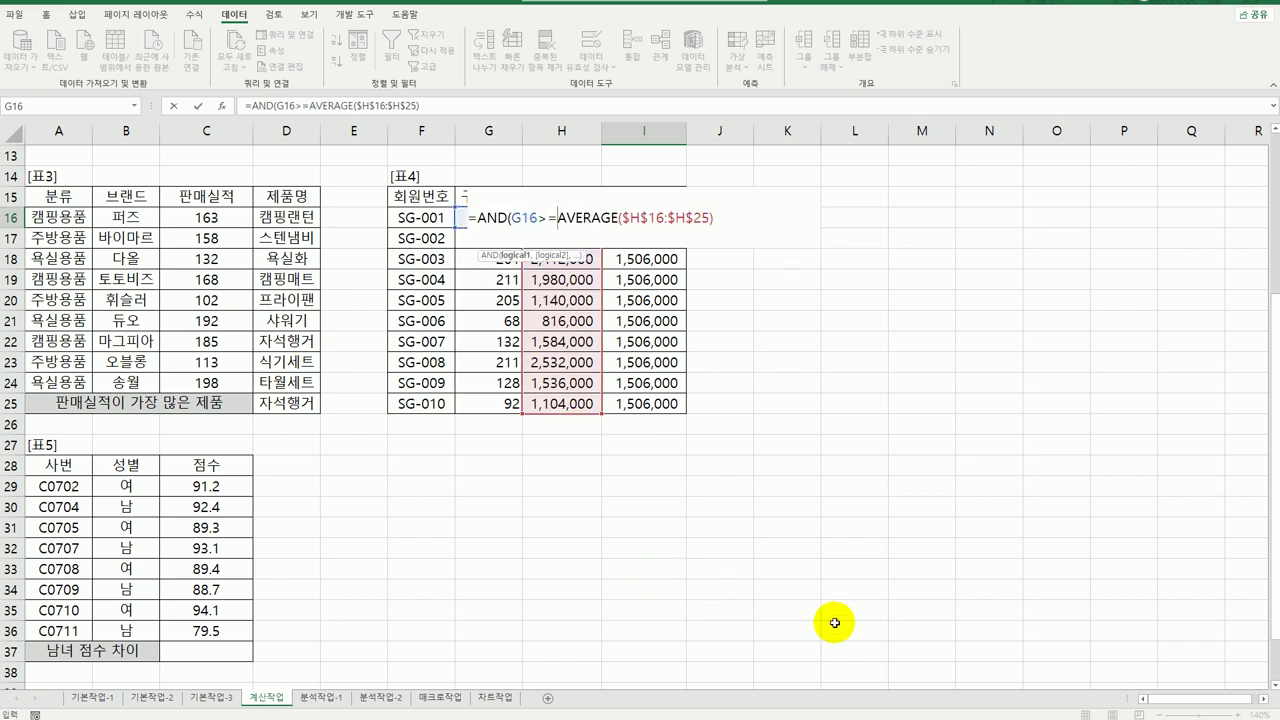
text(200)
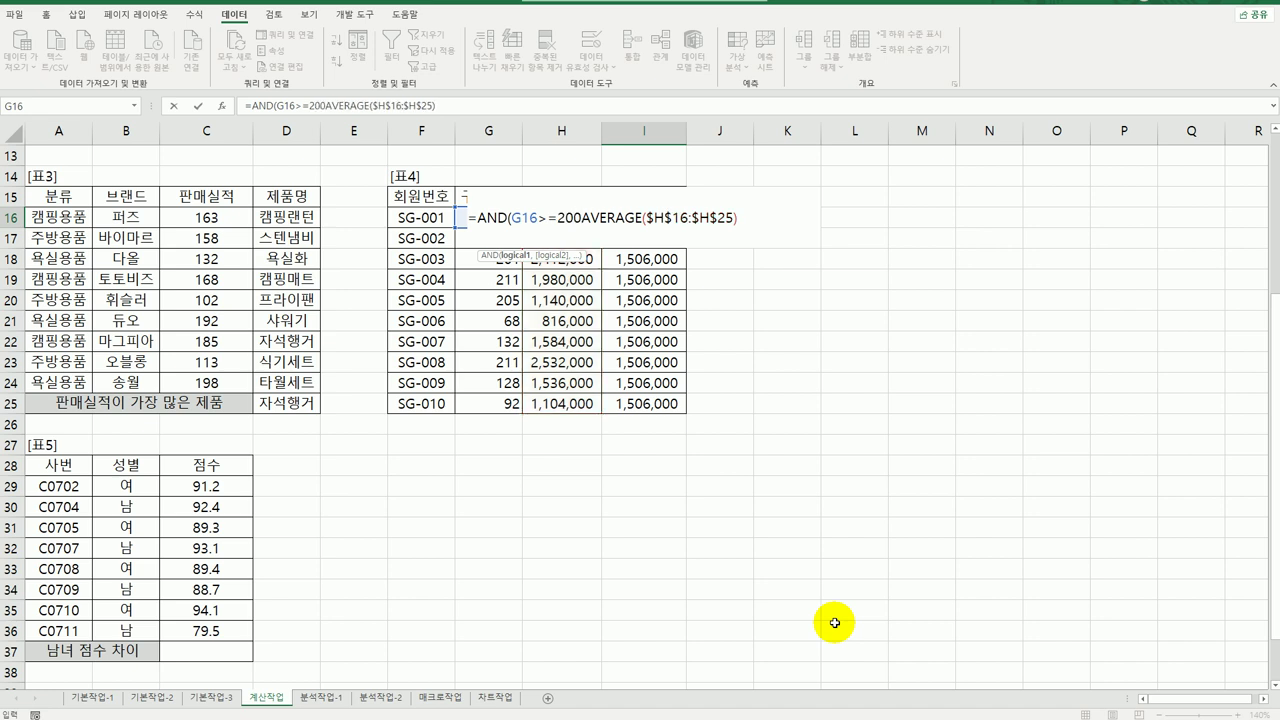
text(,)
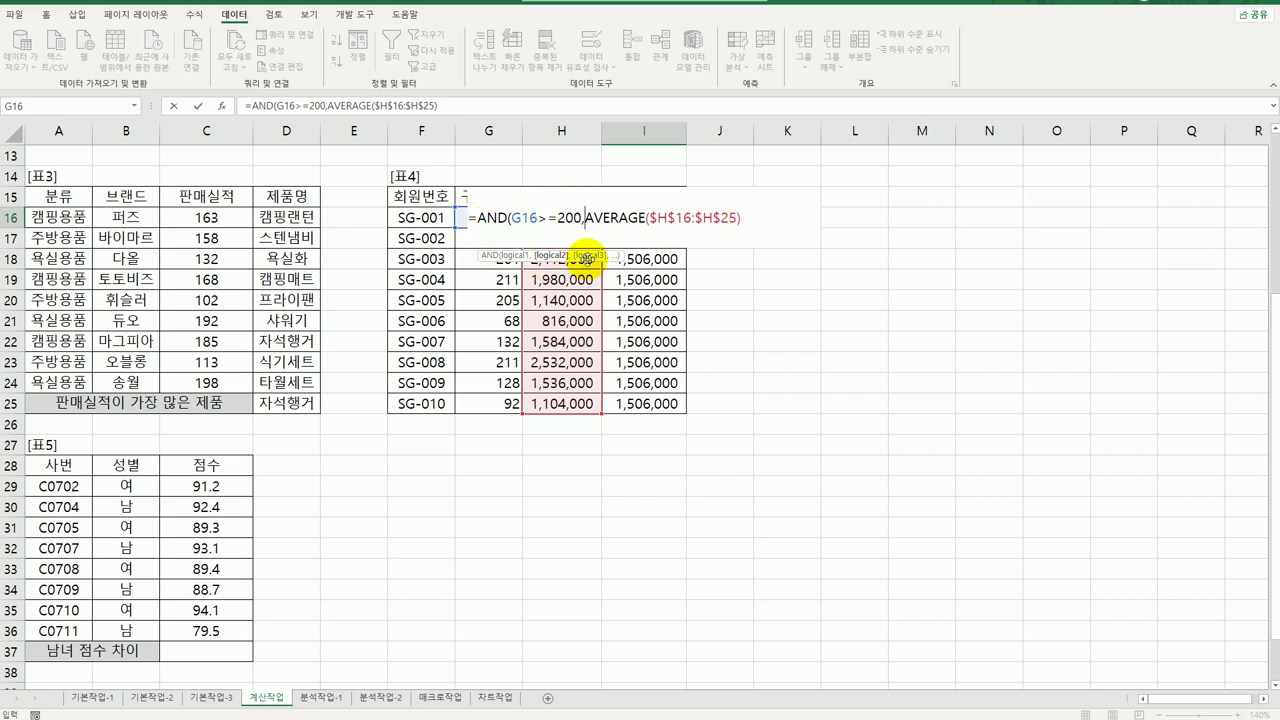
- Complete AND's second condition in I16 as H16>AVERAGE($H$16:$H$25) and apply the formula
text(h16)
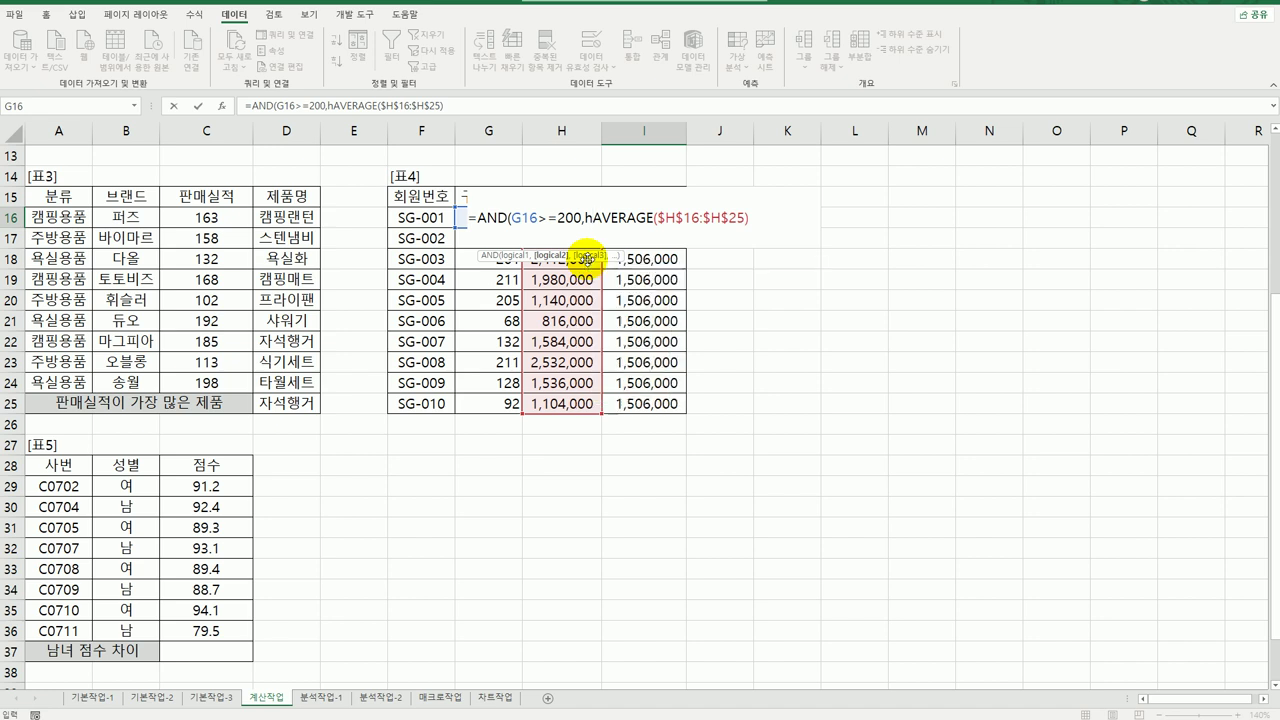
text(>=)
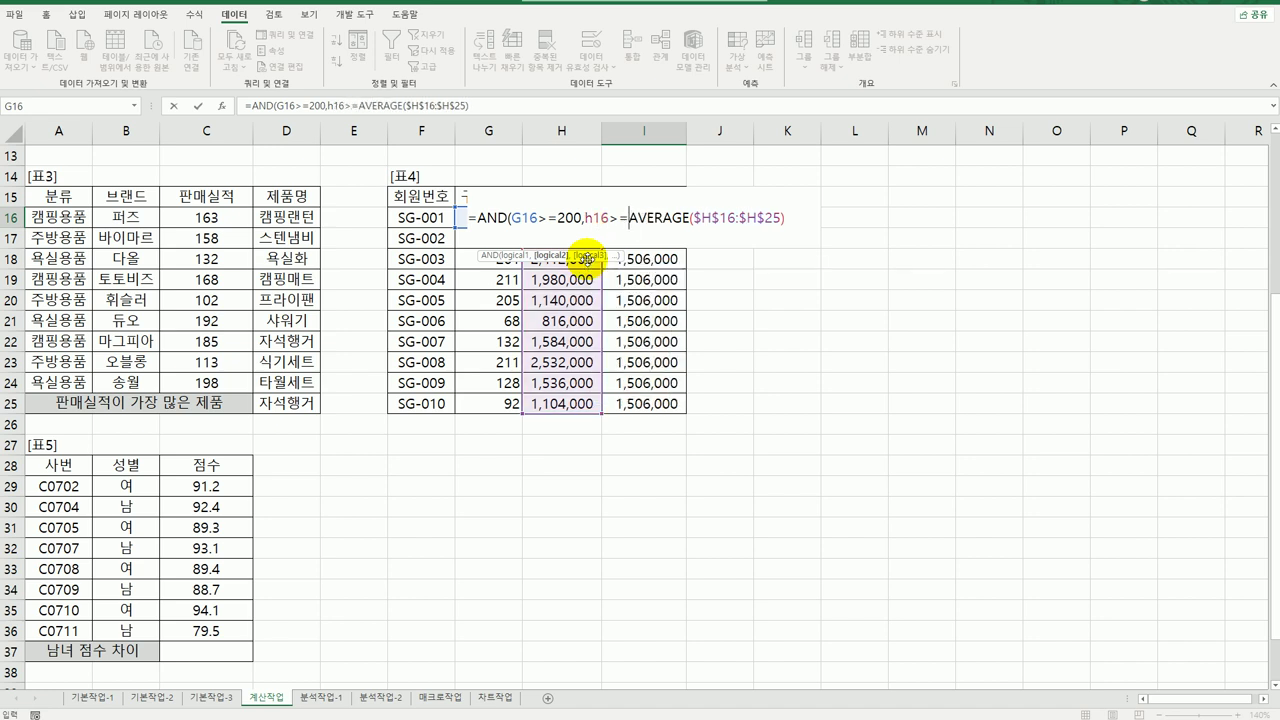
key(BackSpace)
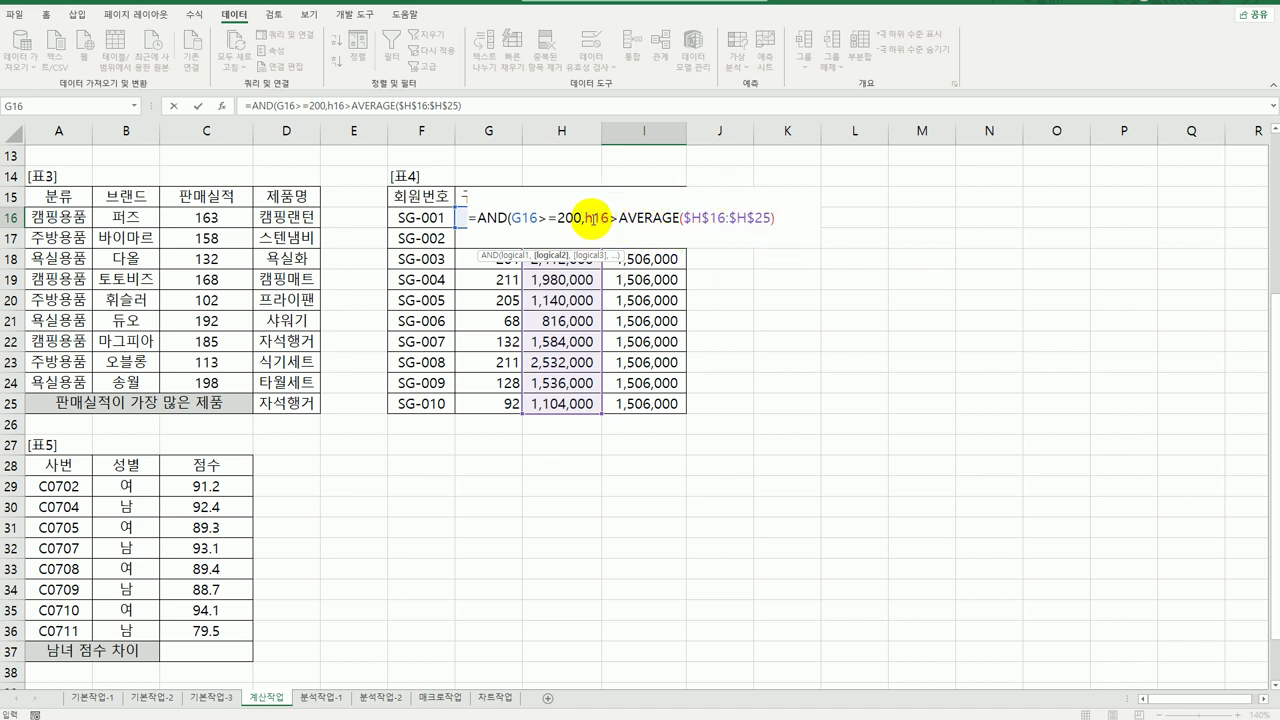
click(765, 220)
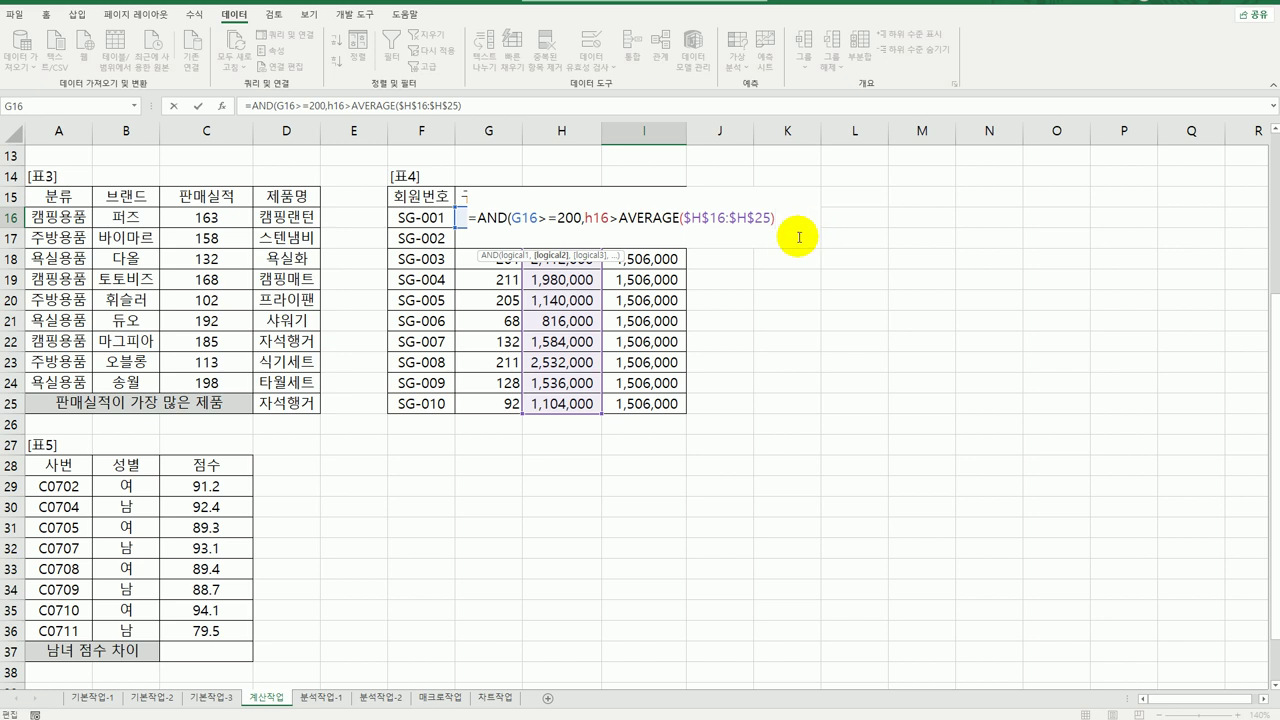
text())
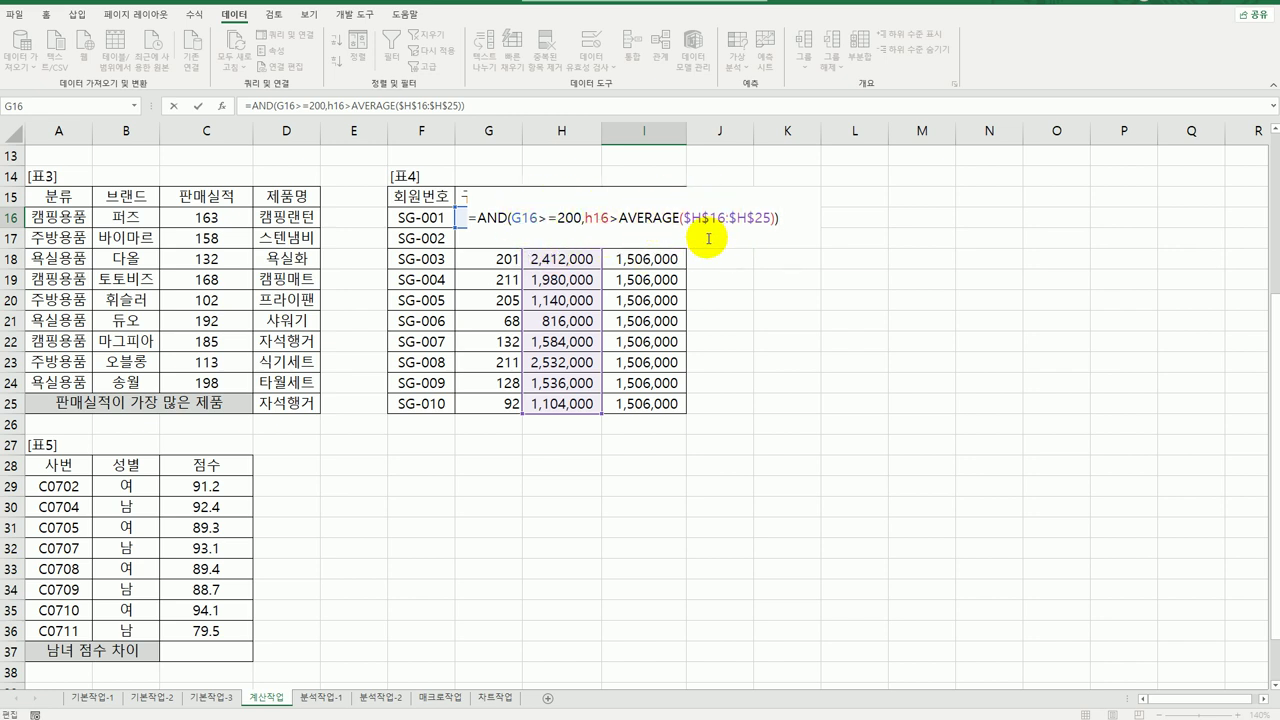
key(ctrl+Return)
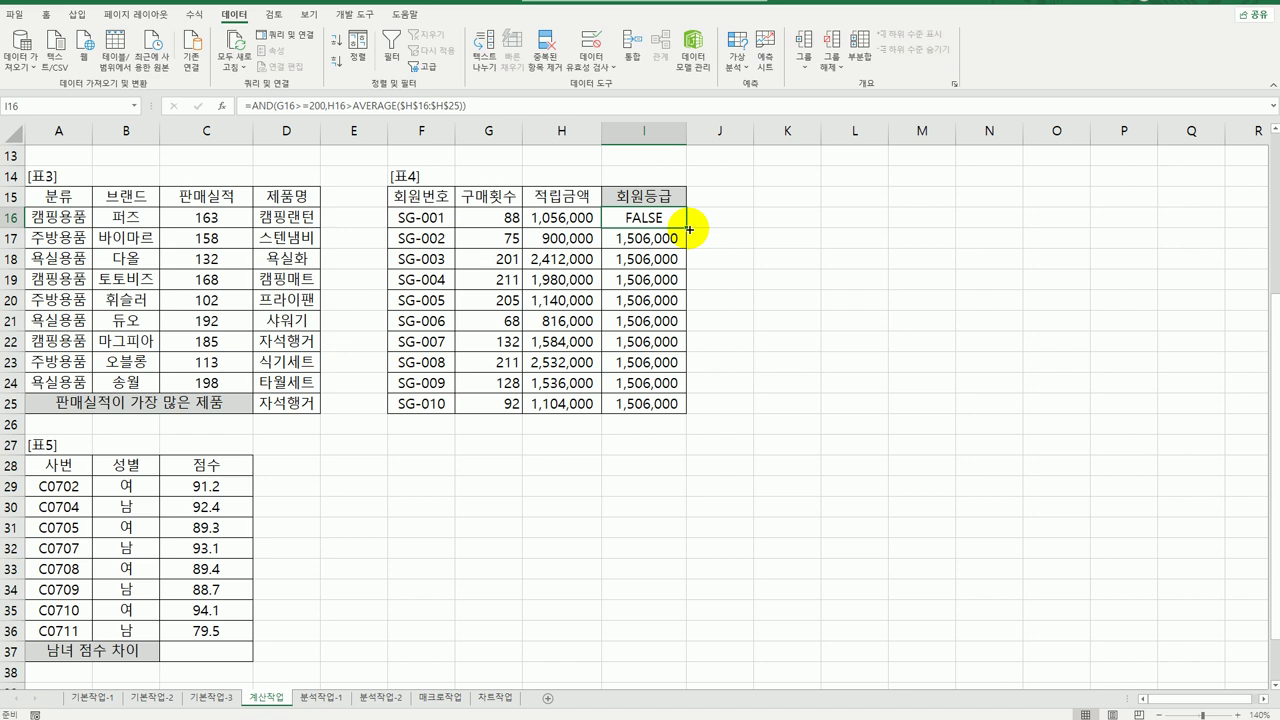
- Fill the AND formula from I16 down the 회원등급 column to I25
click(505, 218)
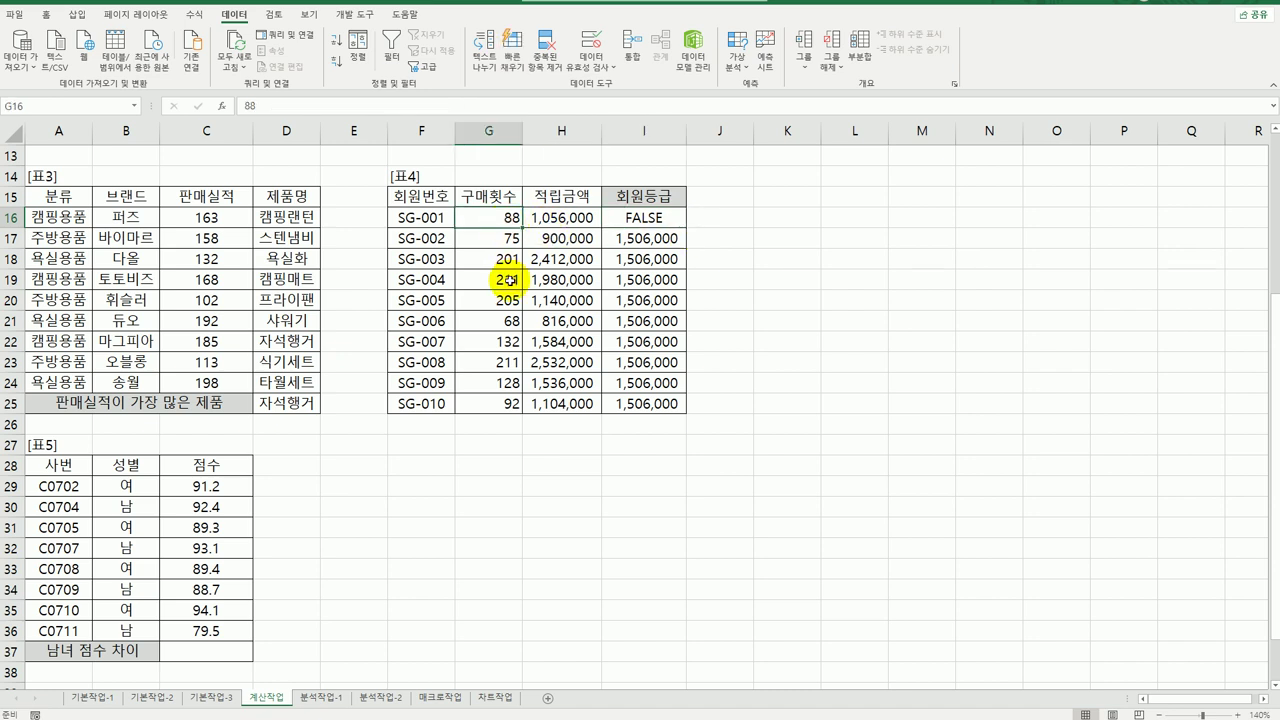
key(Right)
key(Right)
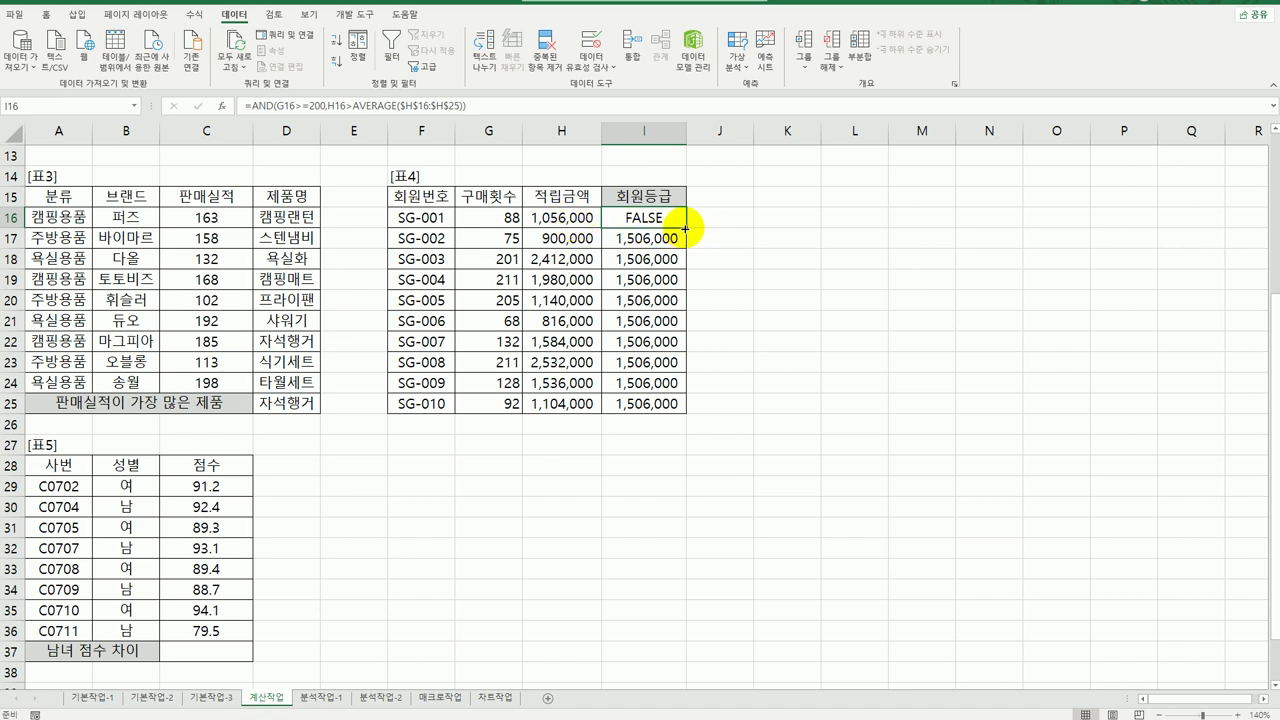
drag(686, 229, 669, 408)
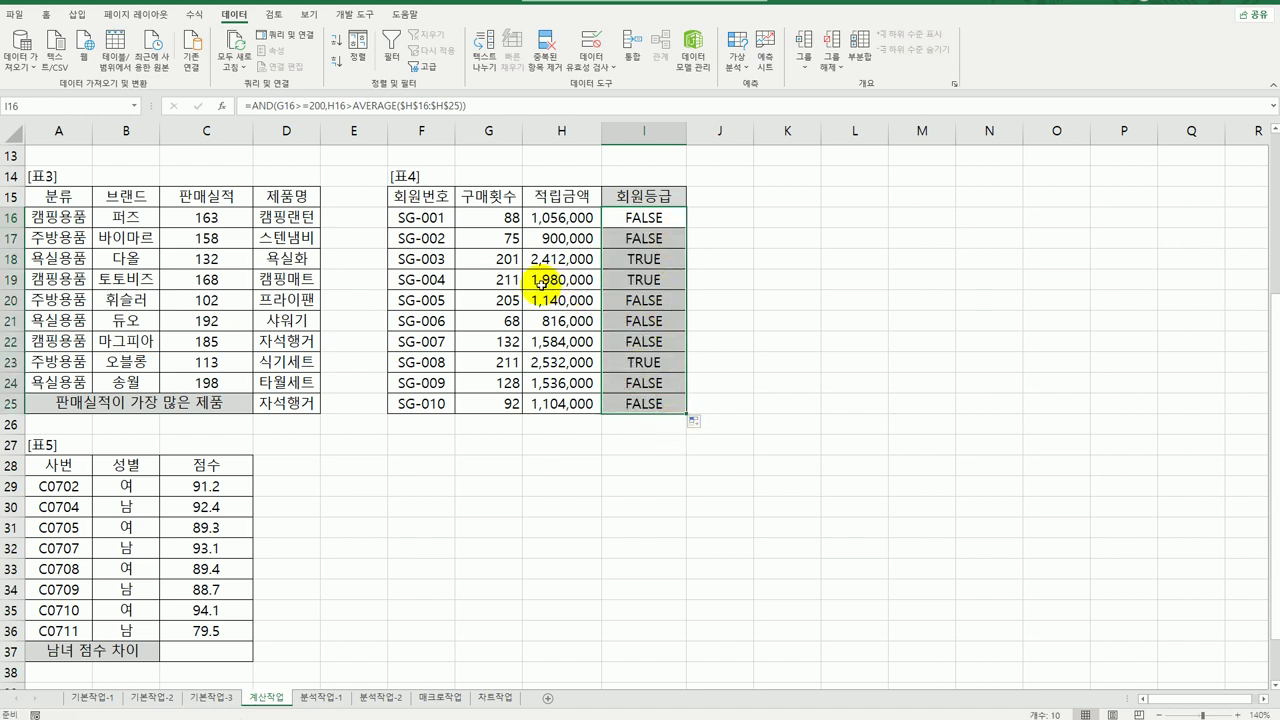
- Check the AND results in rows 18, 19 and 23 against their 구매횟수 and 적립금액 values
drag(500, 261, 640, 259)
drag(486, 281, 640, 280)
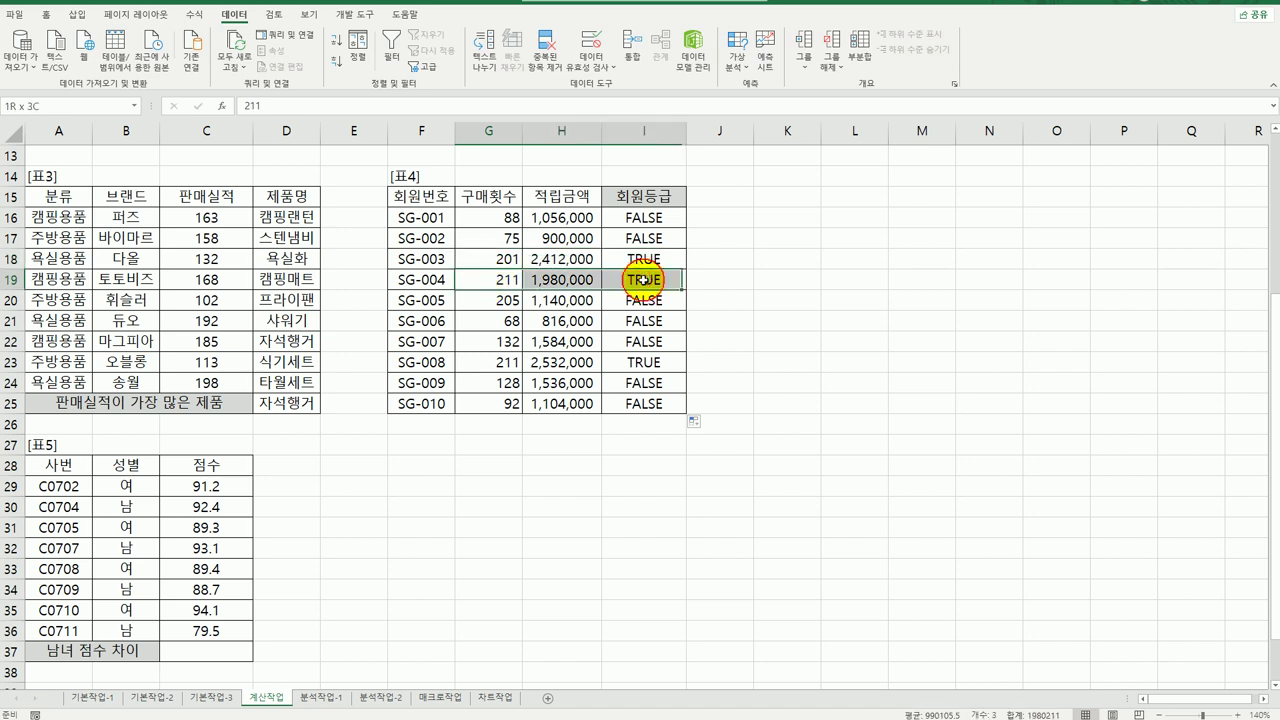
drag(489, 362, 643, 362)
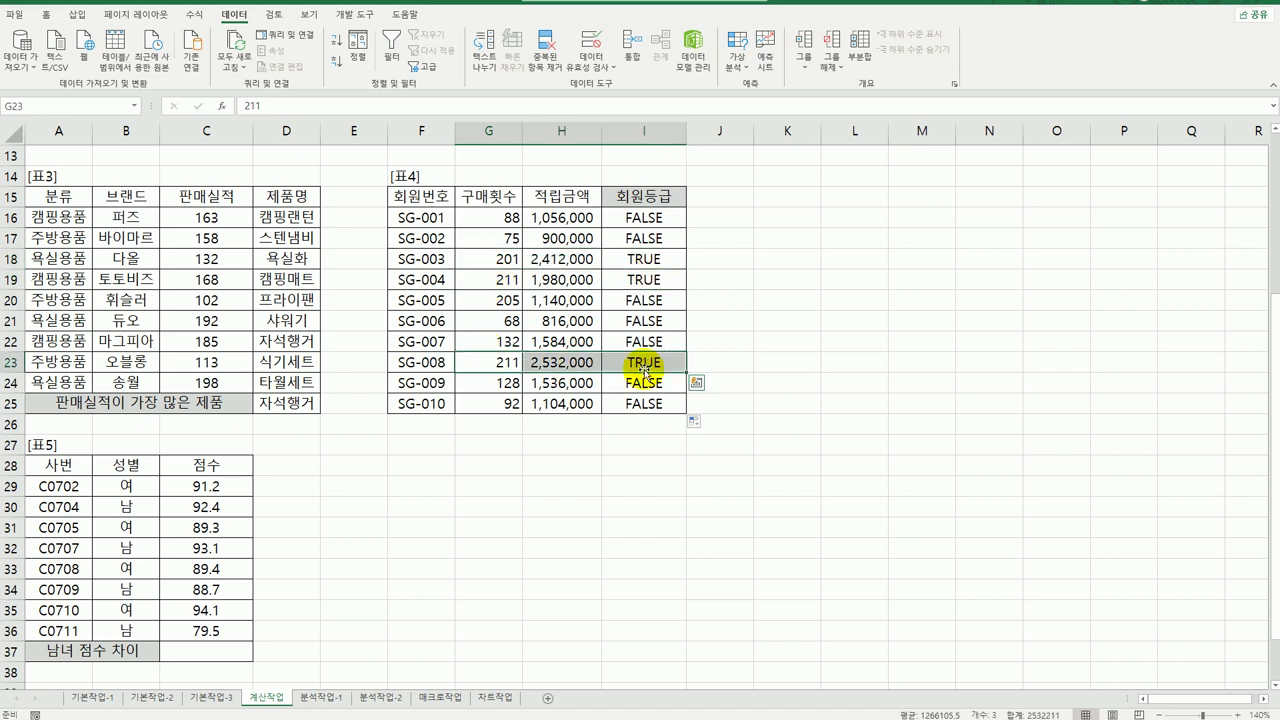
click(643, 362)
click(645, 262)
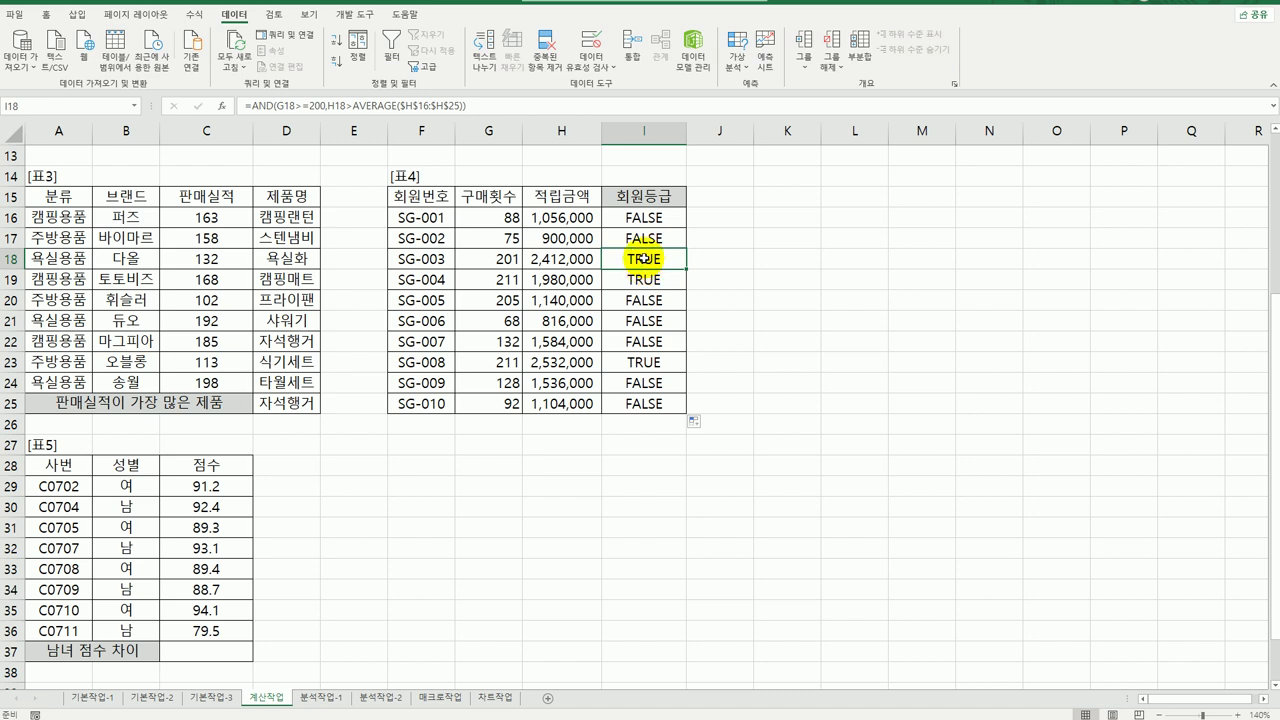
- Nest the AND expression in I16 inside IF as the logical test and open IF's function arguments
click(645, 218)
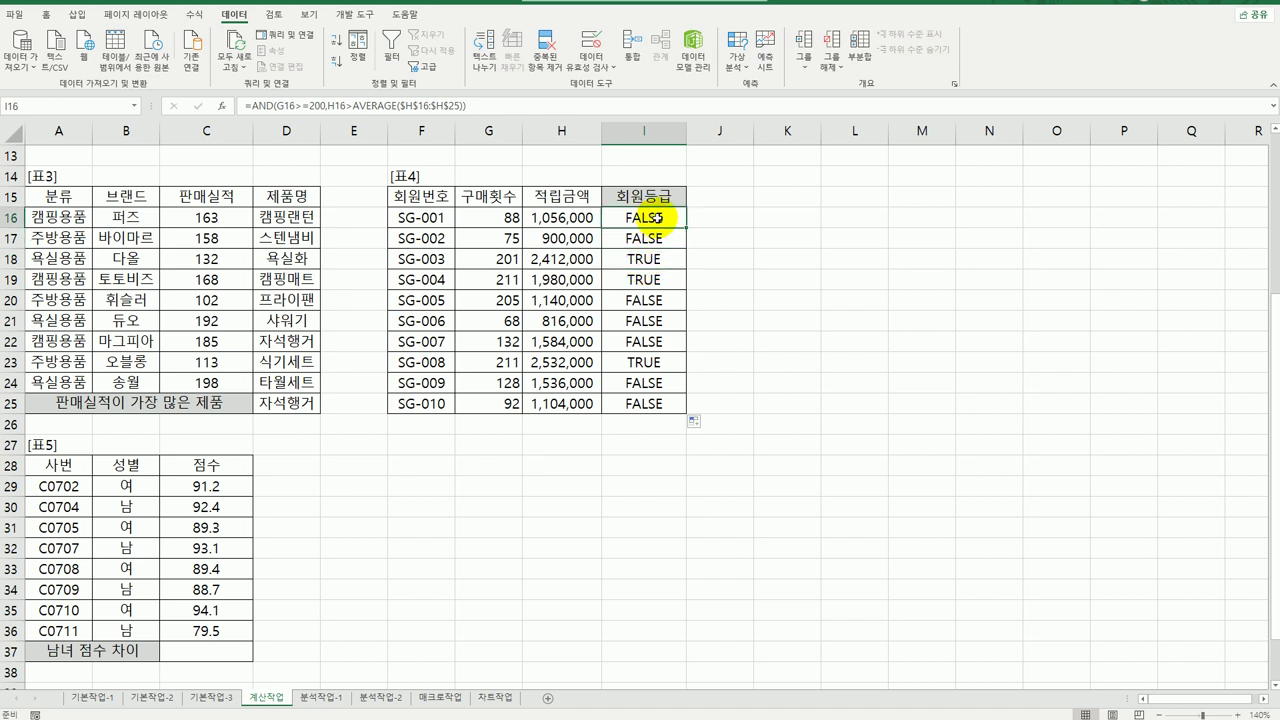
double_click(650, 218)
click(474, 218)
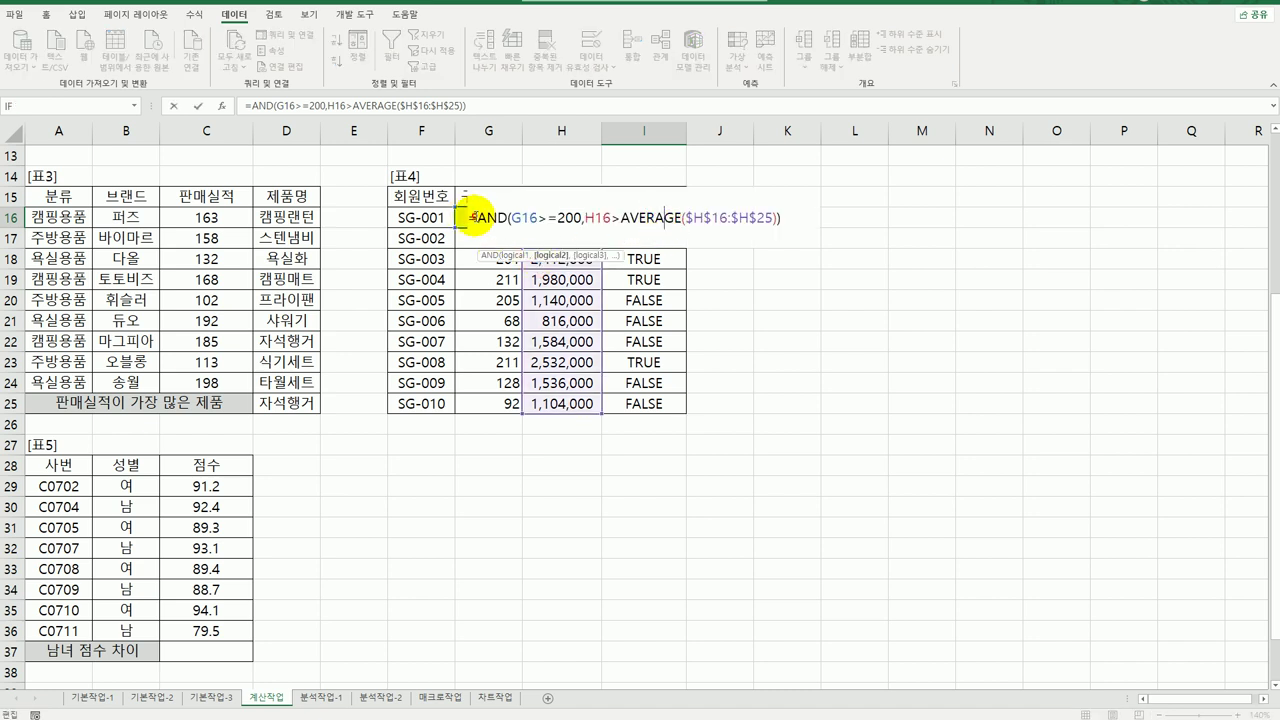
text(if)
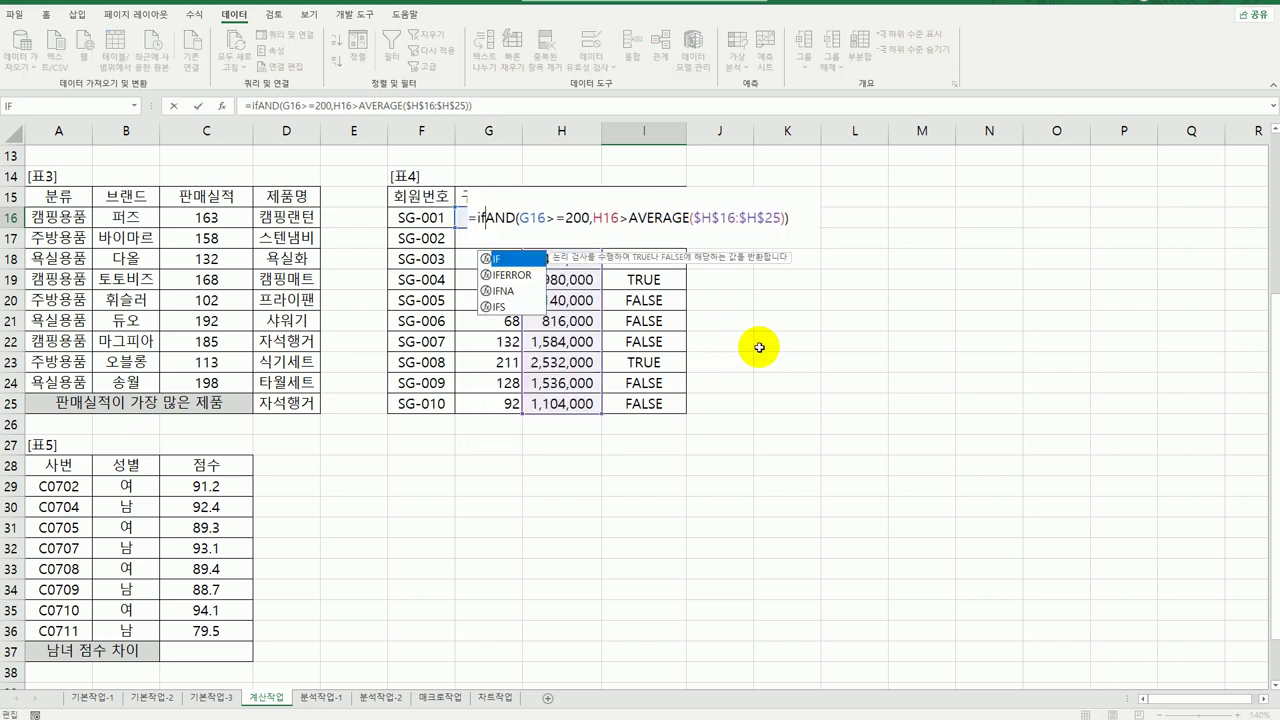
double_click(503, 265)
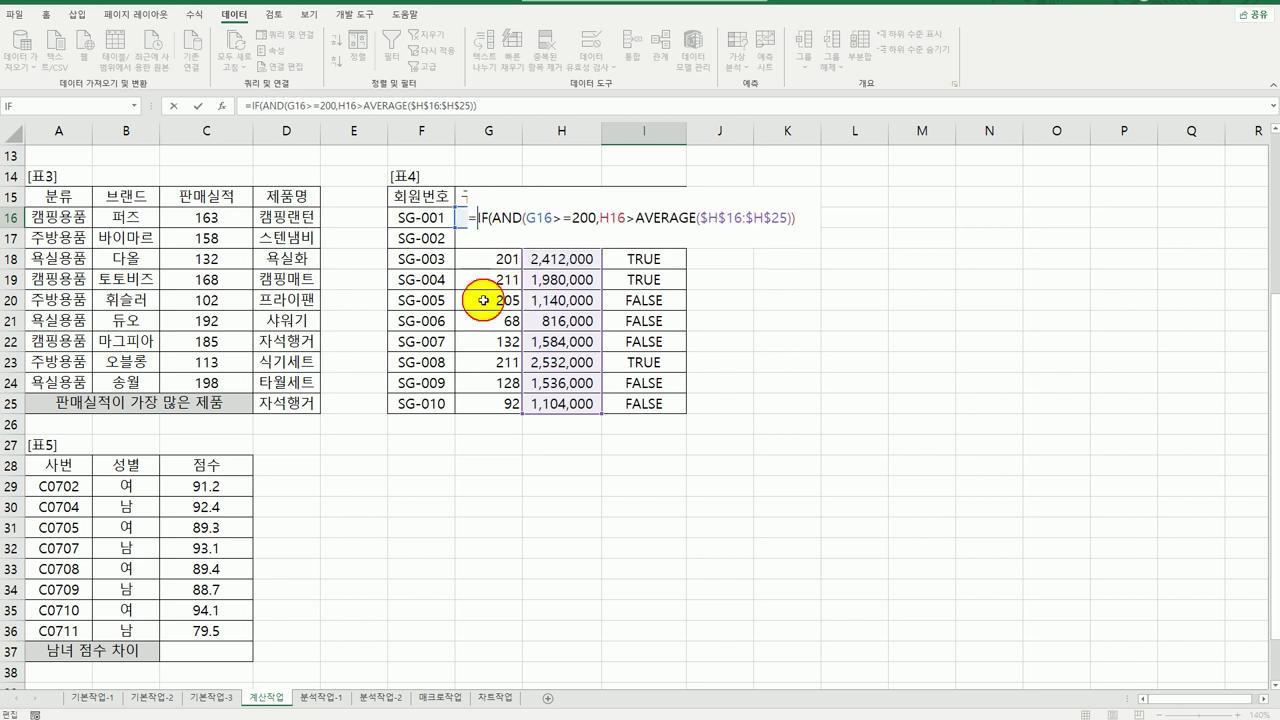
click(222, 105)
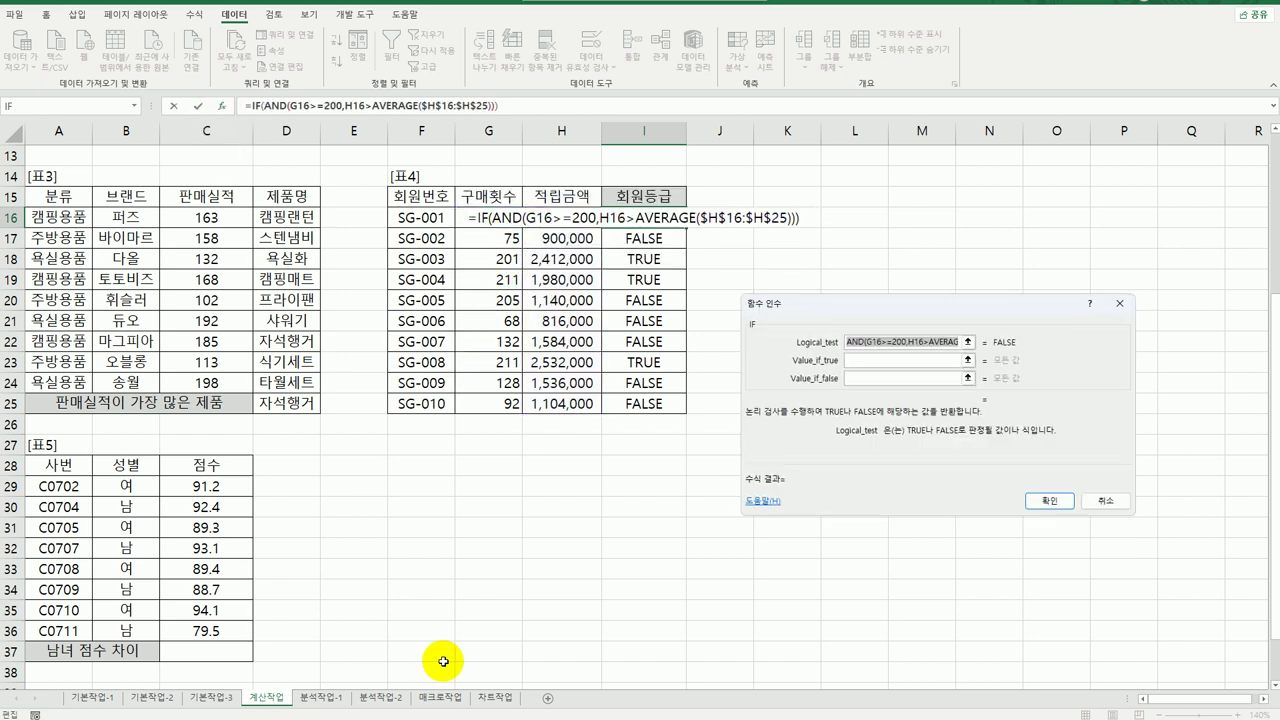
drag(885, 302, 821, 304)
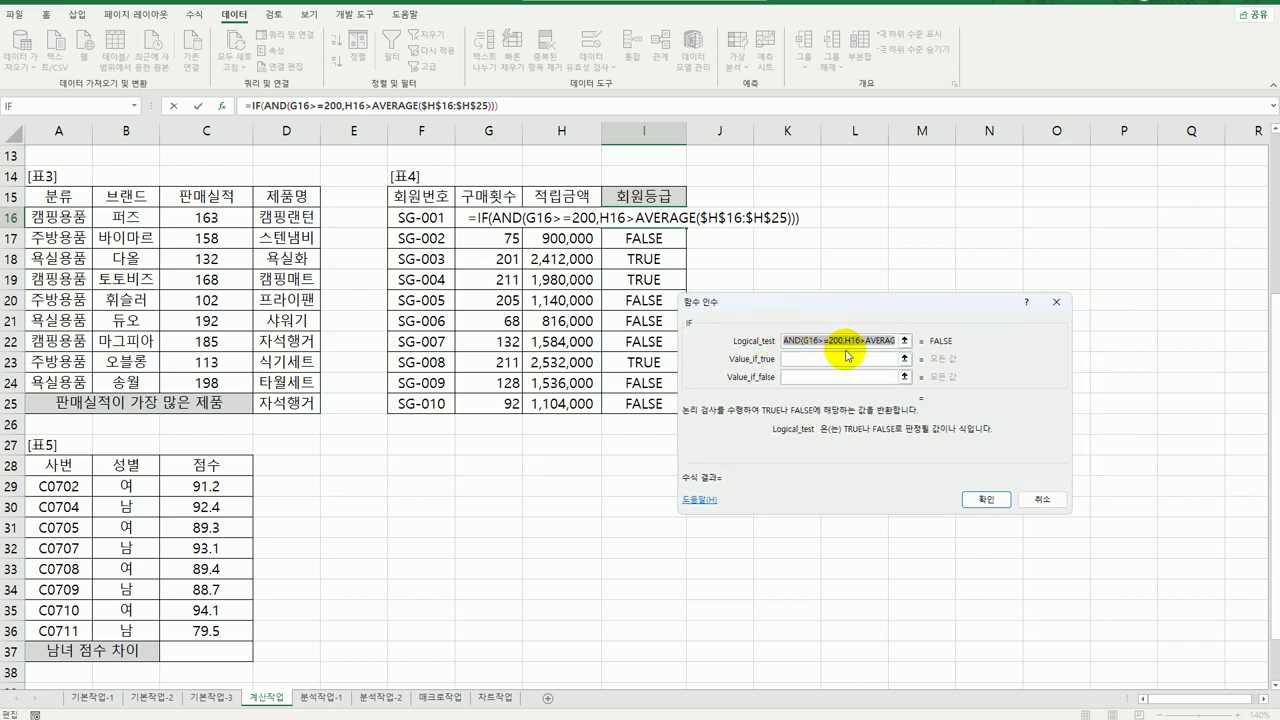
- Complete the IF in I16 with "MVG" when true and "" when false, and fill it down the 회원등급 column to I25
click(788, 360)
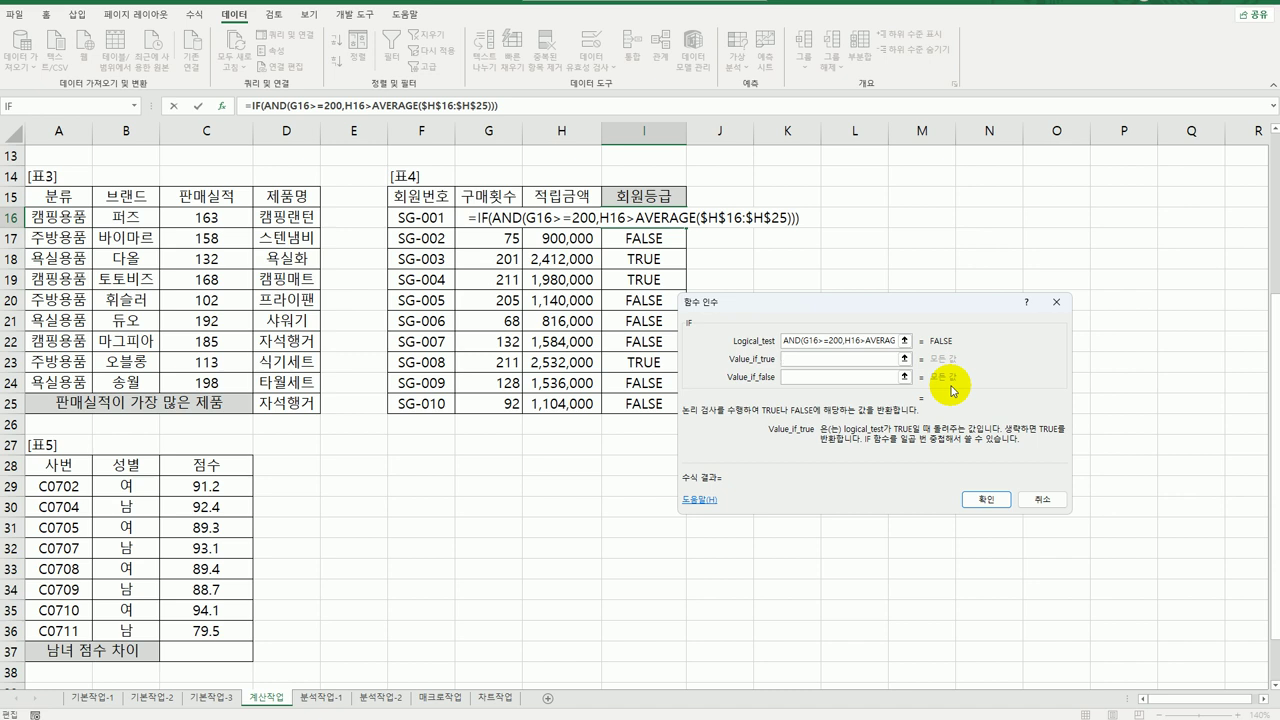
text(MVG)
key(Tab)
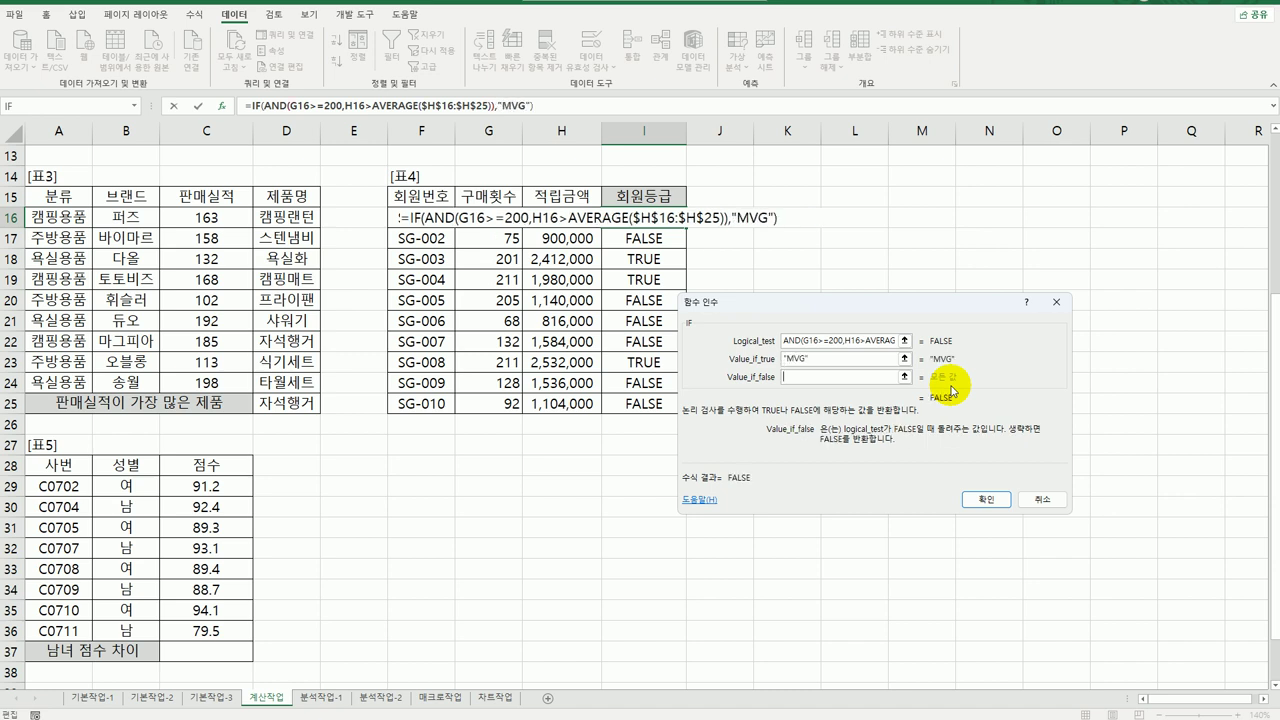
text("")
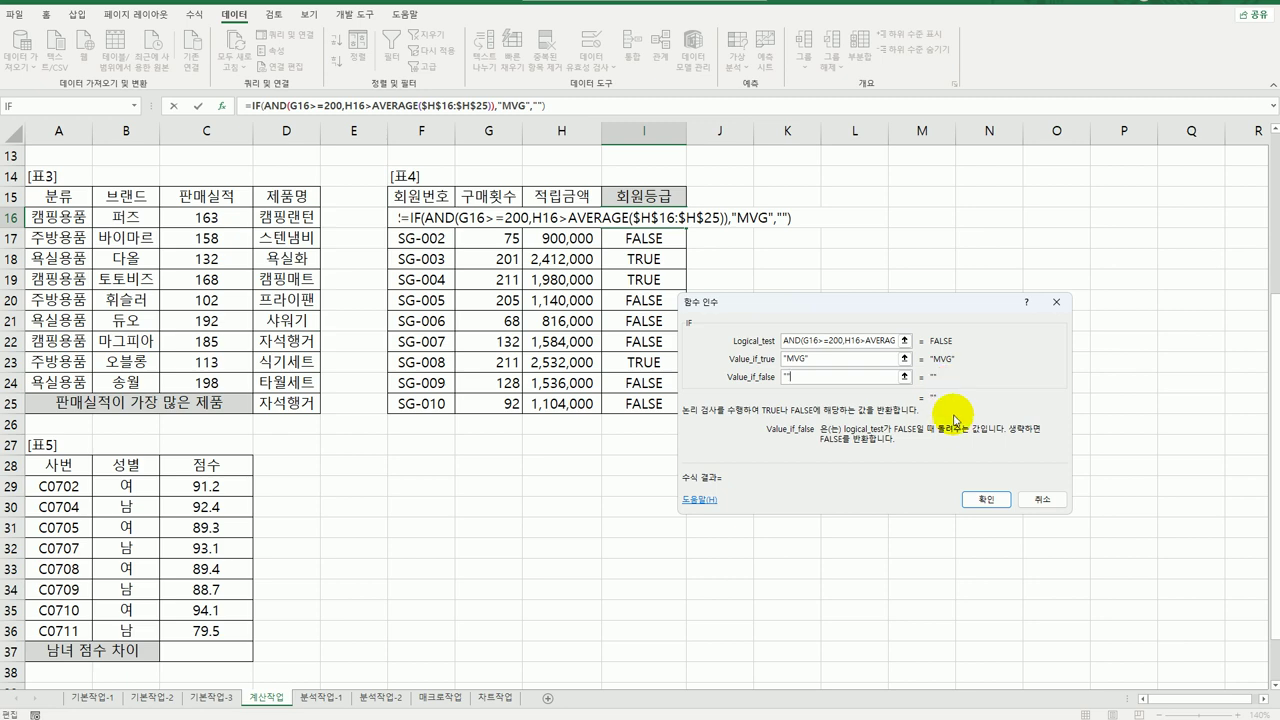
click(985, 499)
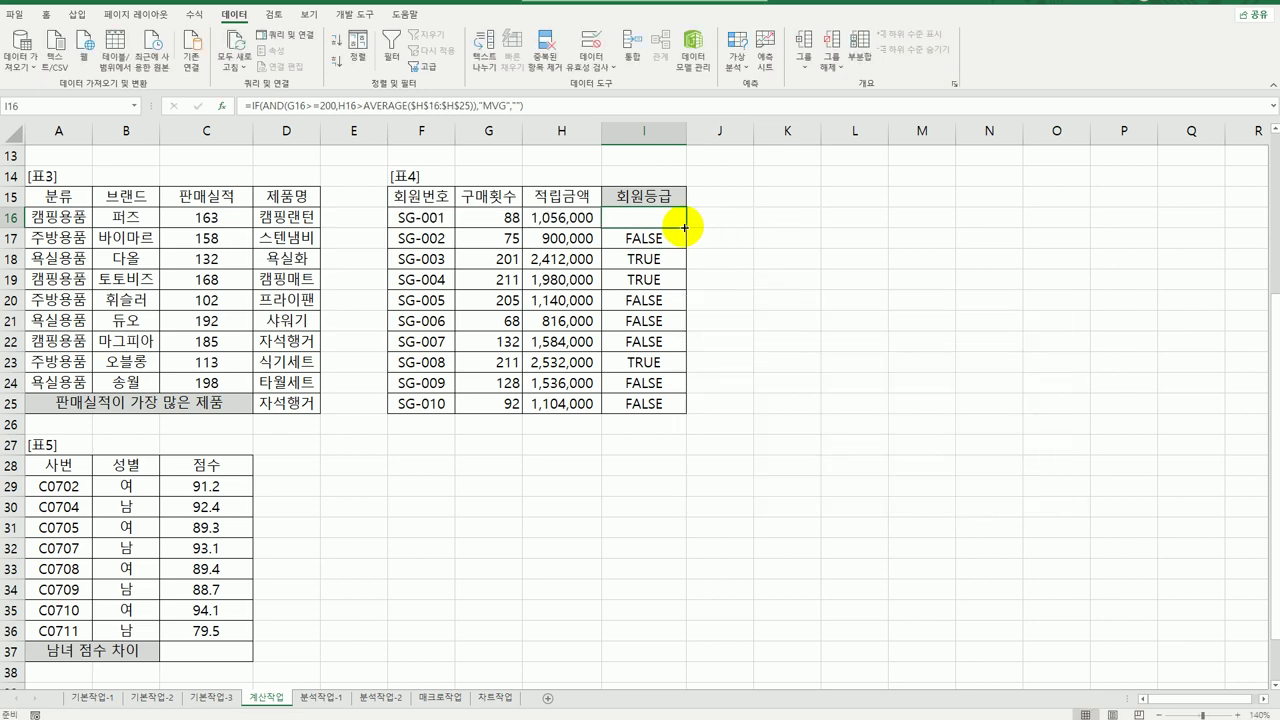
drag(686, 227, 645, 404)
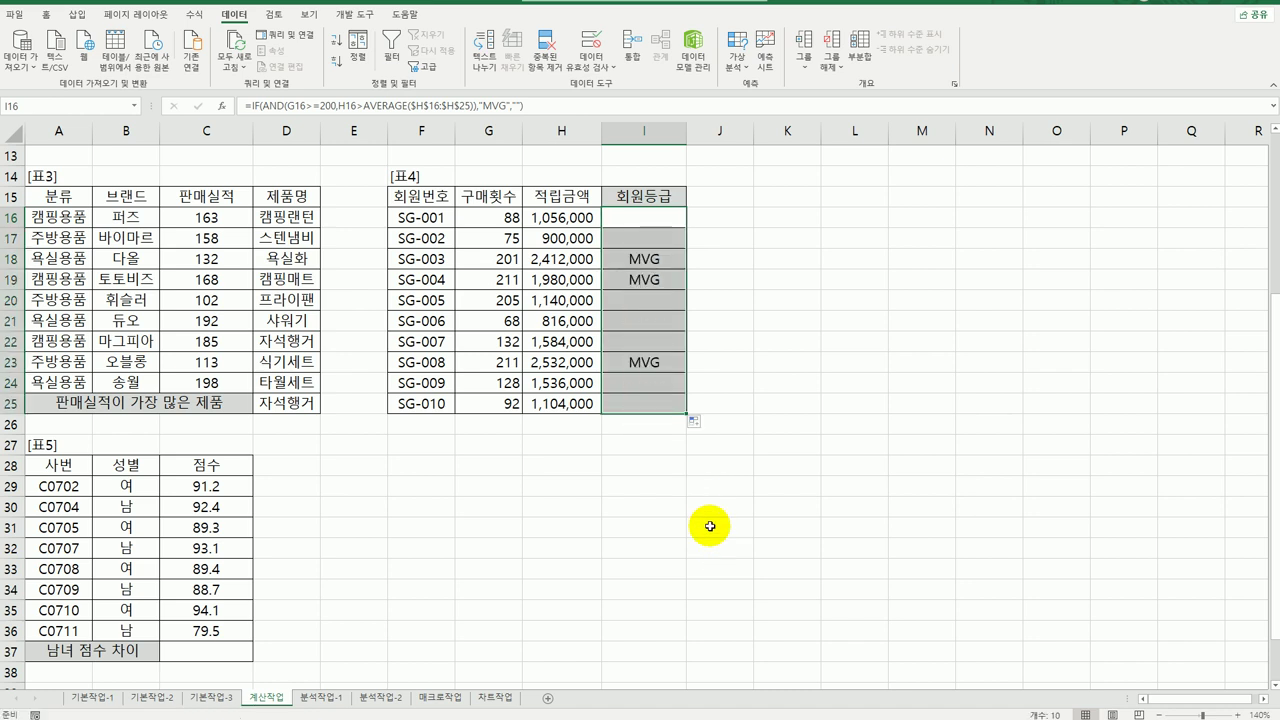
click(658, 405)
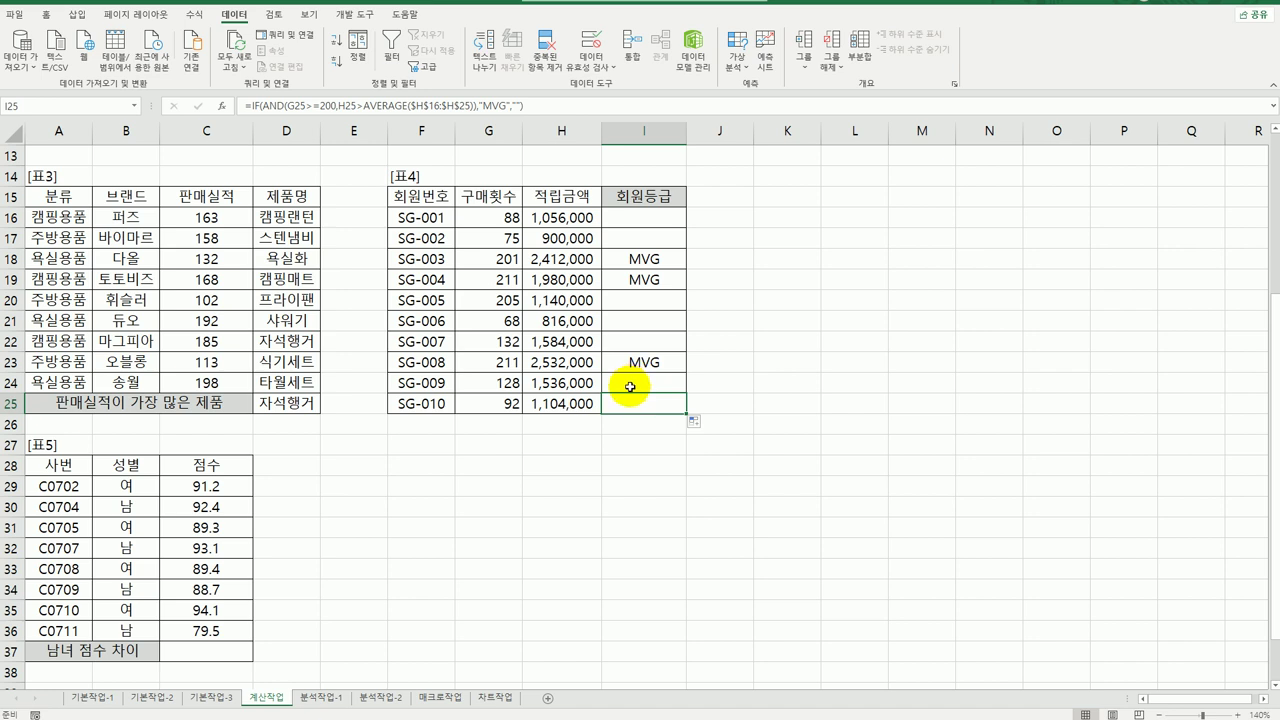
- Start a SUMIF formula in 표5's 남녀 점수 차이 cell C37 with the 성별 cells B29:B36 as its Range argument
click(208, 652)
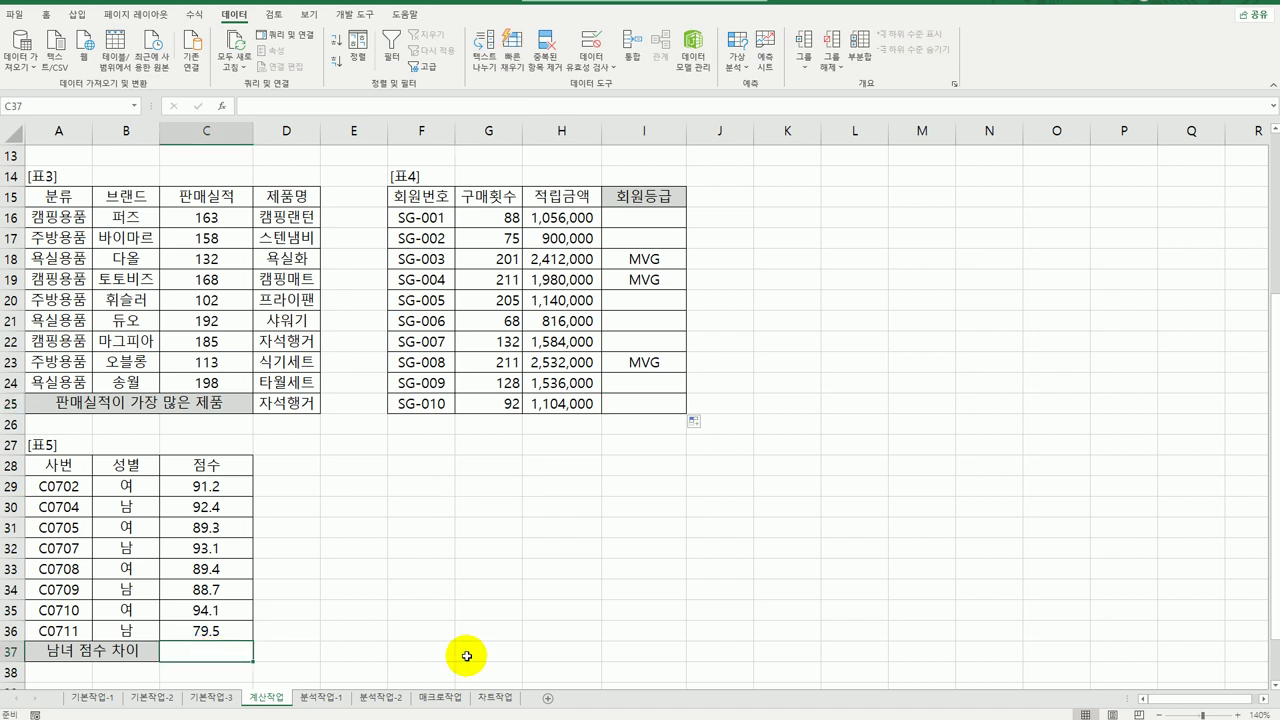
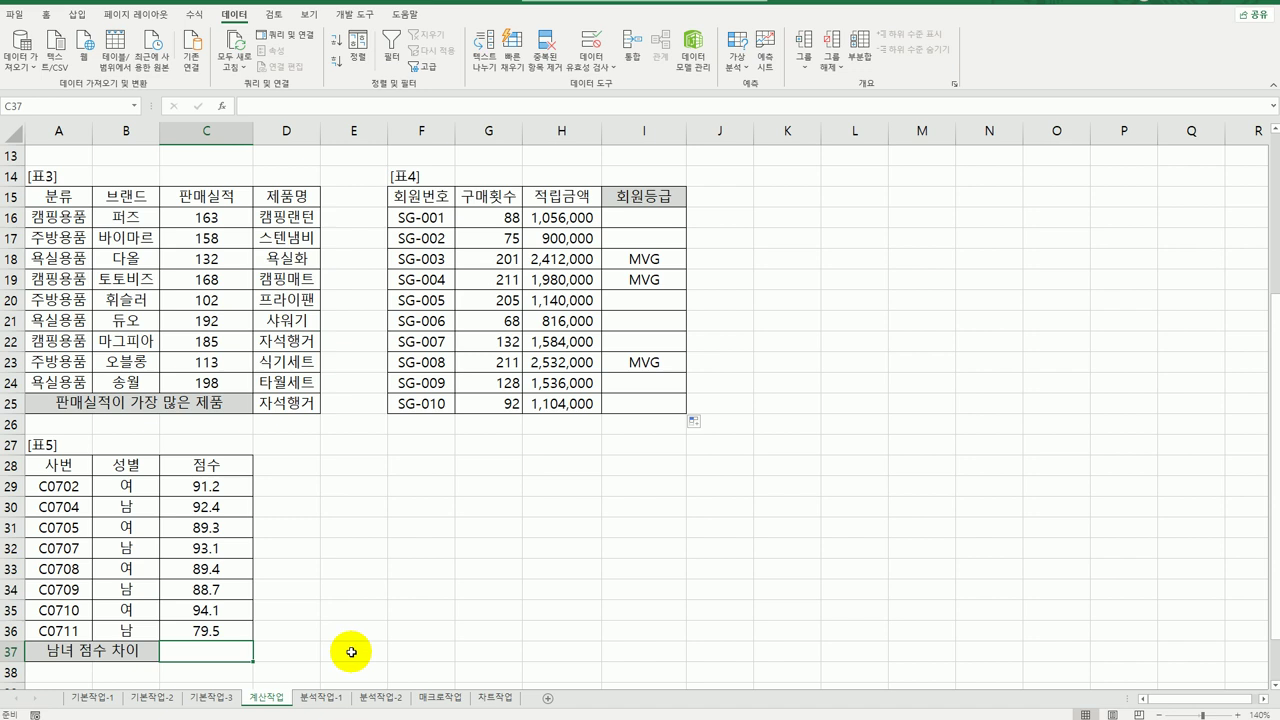
text(=)
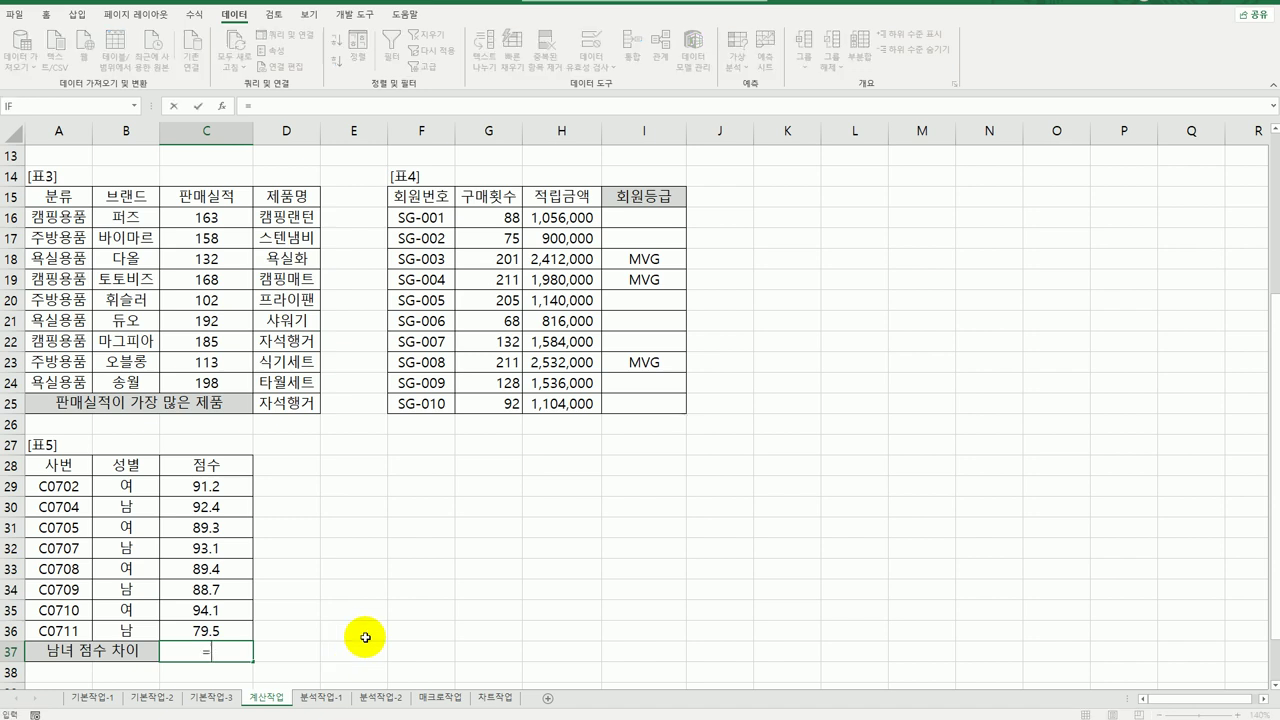
text(sumi)
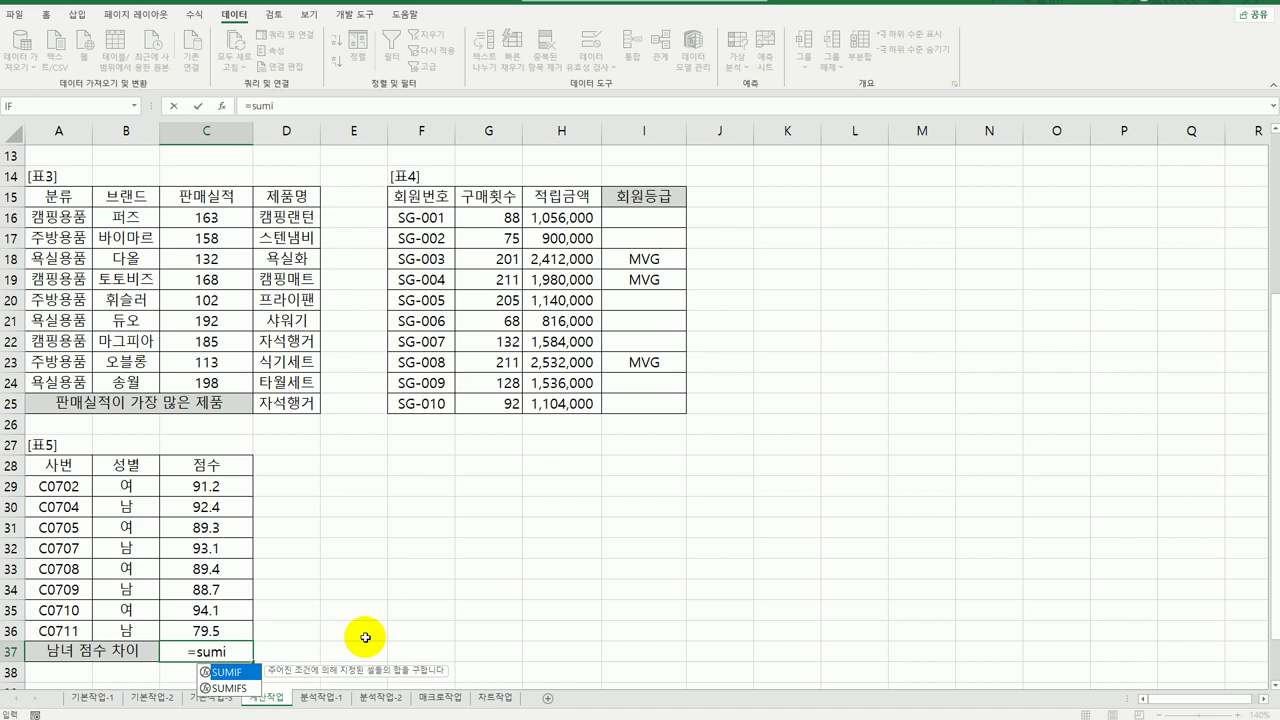
double_click(222, 672)
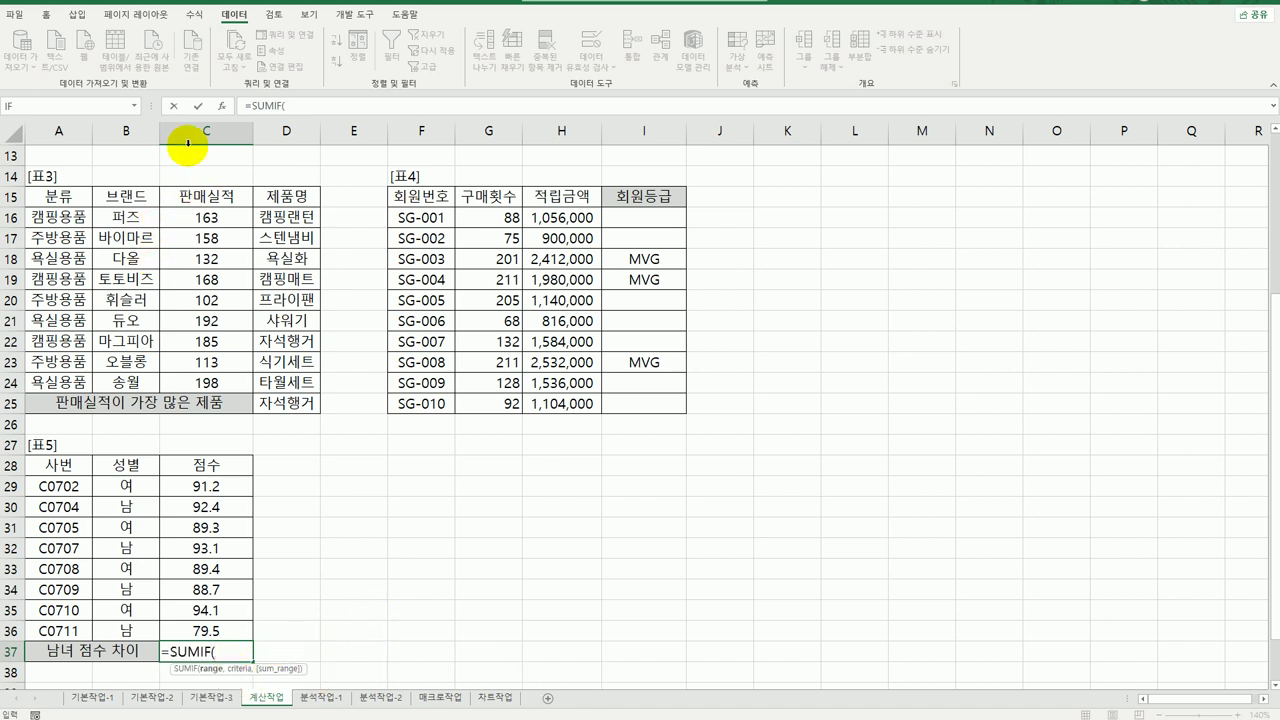
click(221, 107)
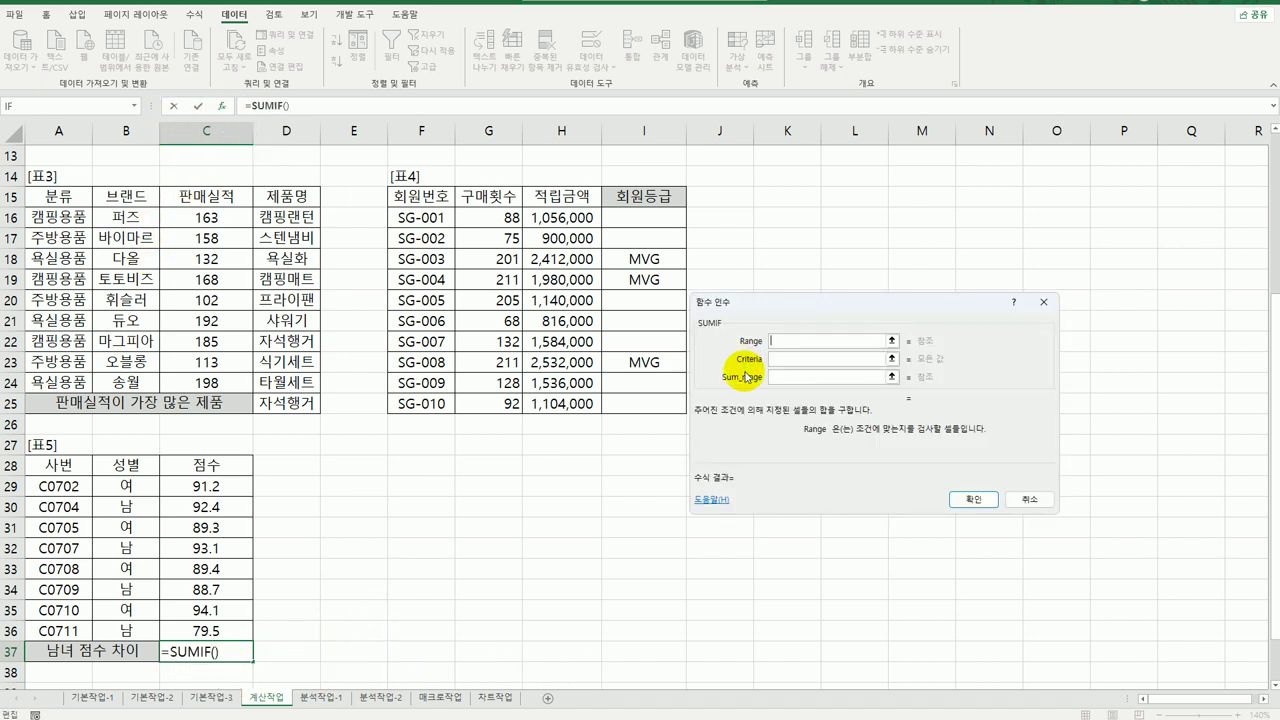
drag(815, 399, 803, 395)
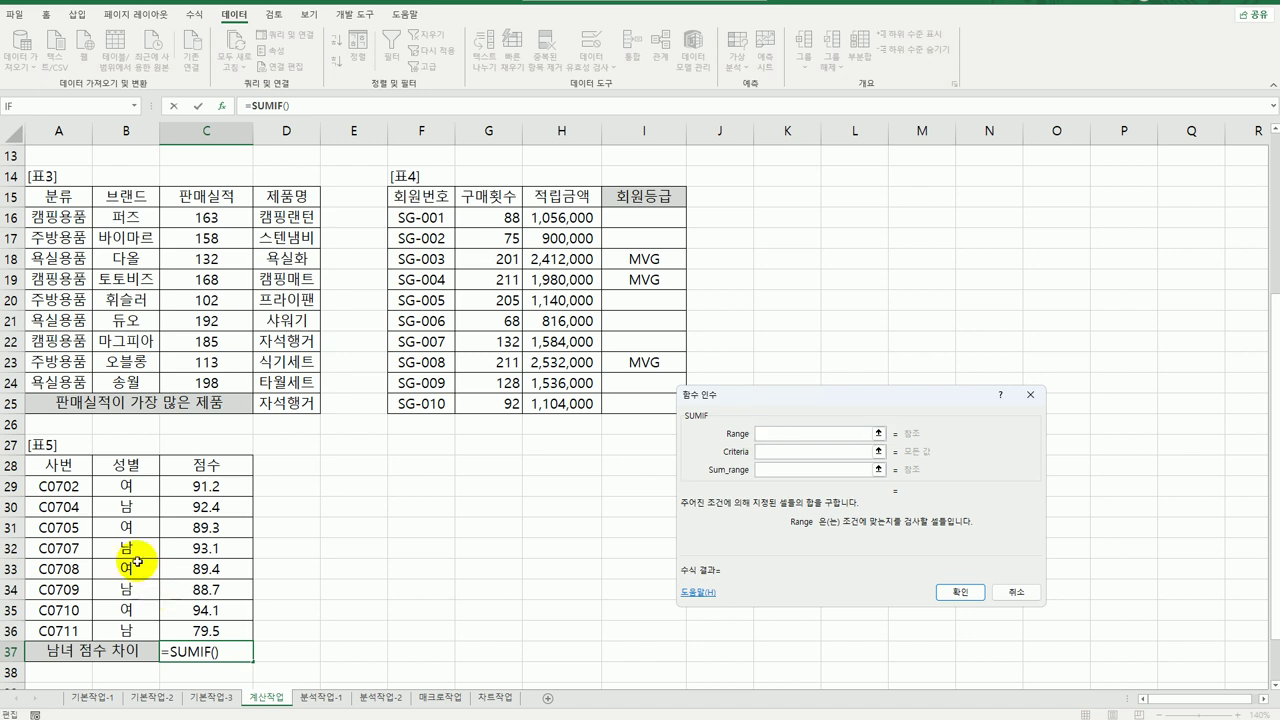
drag(150, 487, 127, 632)
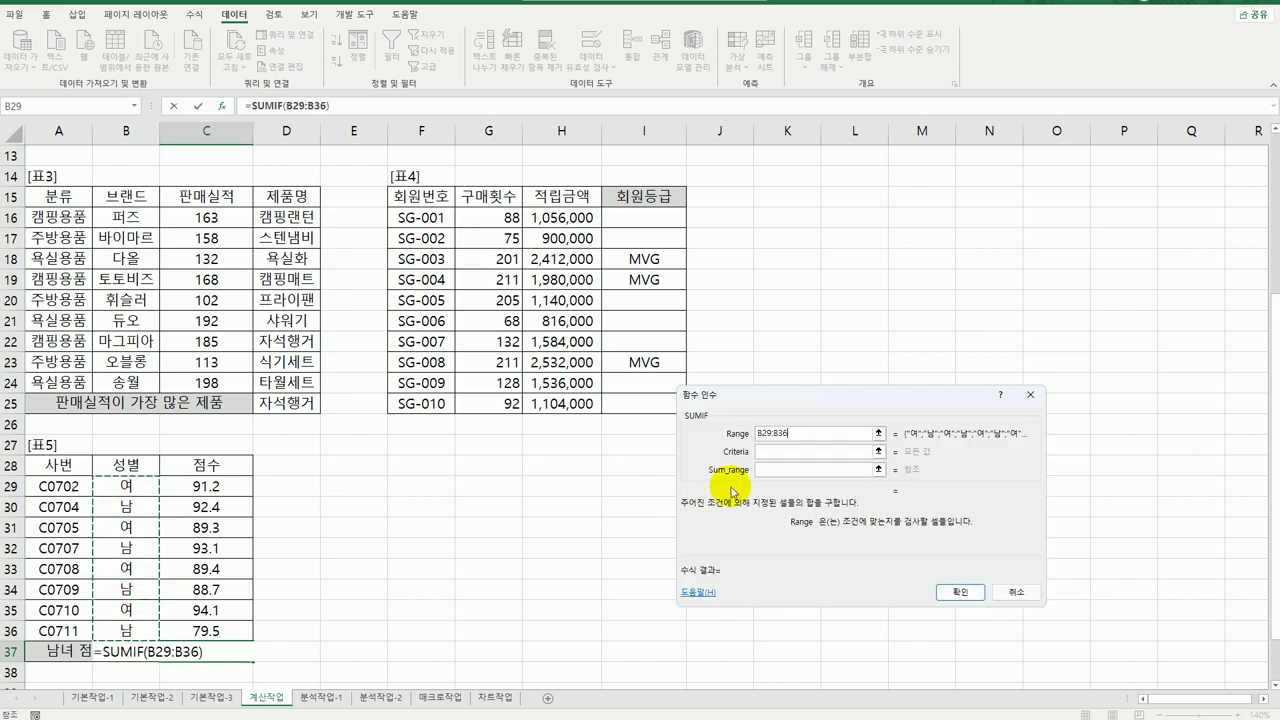
- Set the SUMIF criteria to "남" and Sum_range to the 점수 cells C29:C36, and apply the formula in C37
click(800, 453)
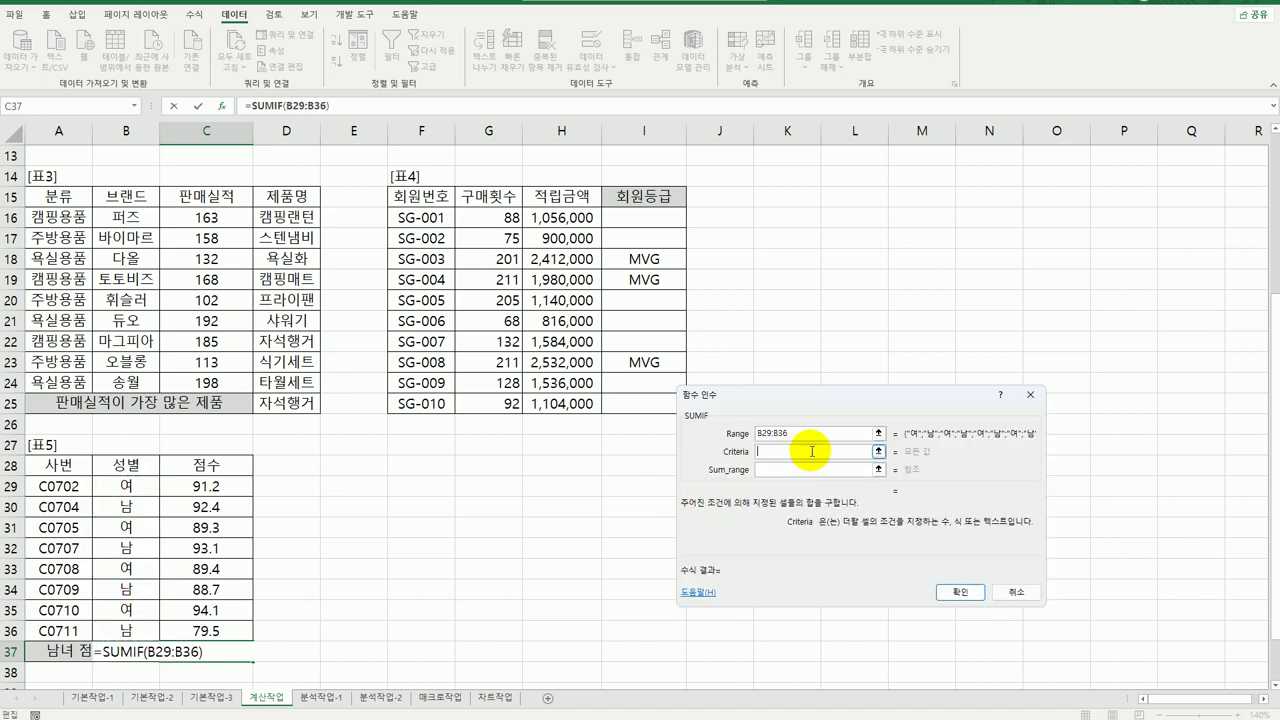
text(sk)
key(BackSpace)
key(BackSpace)
text(남)
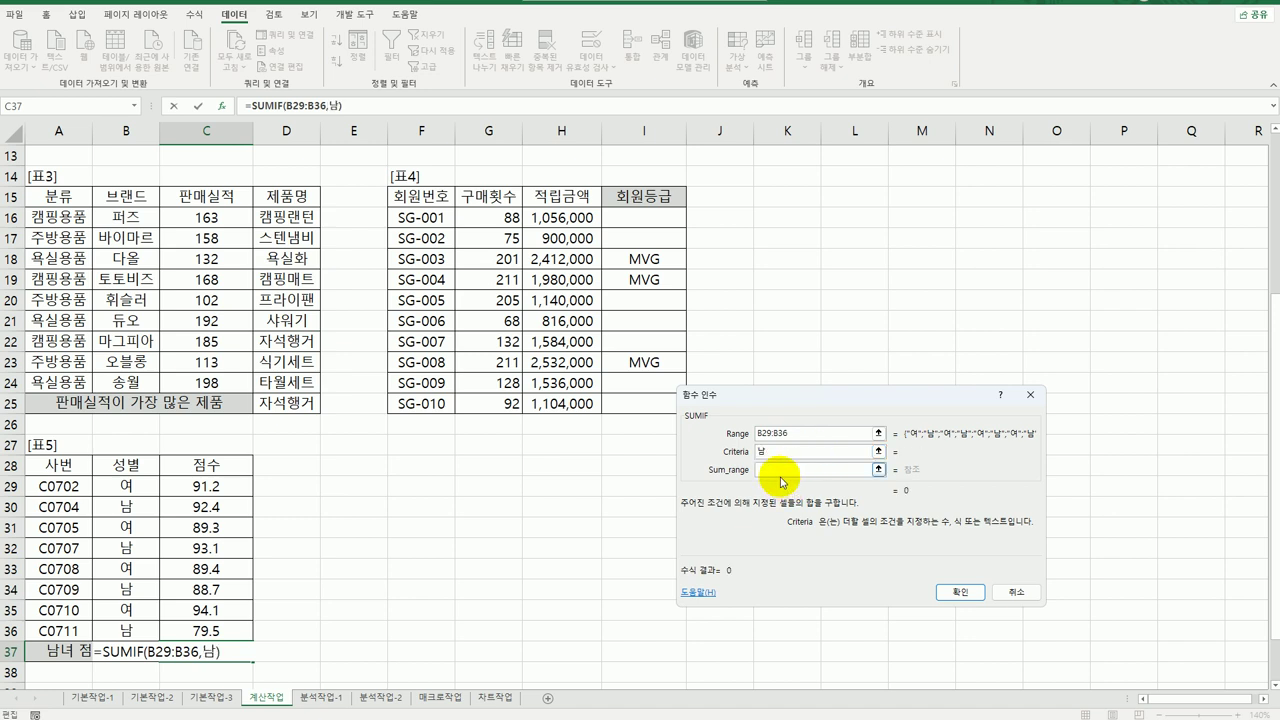
click(760, 472)
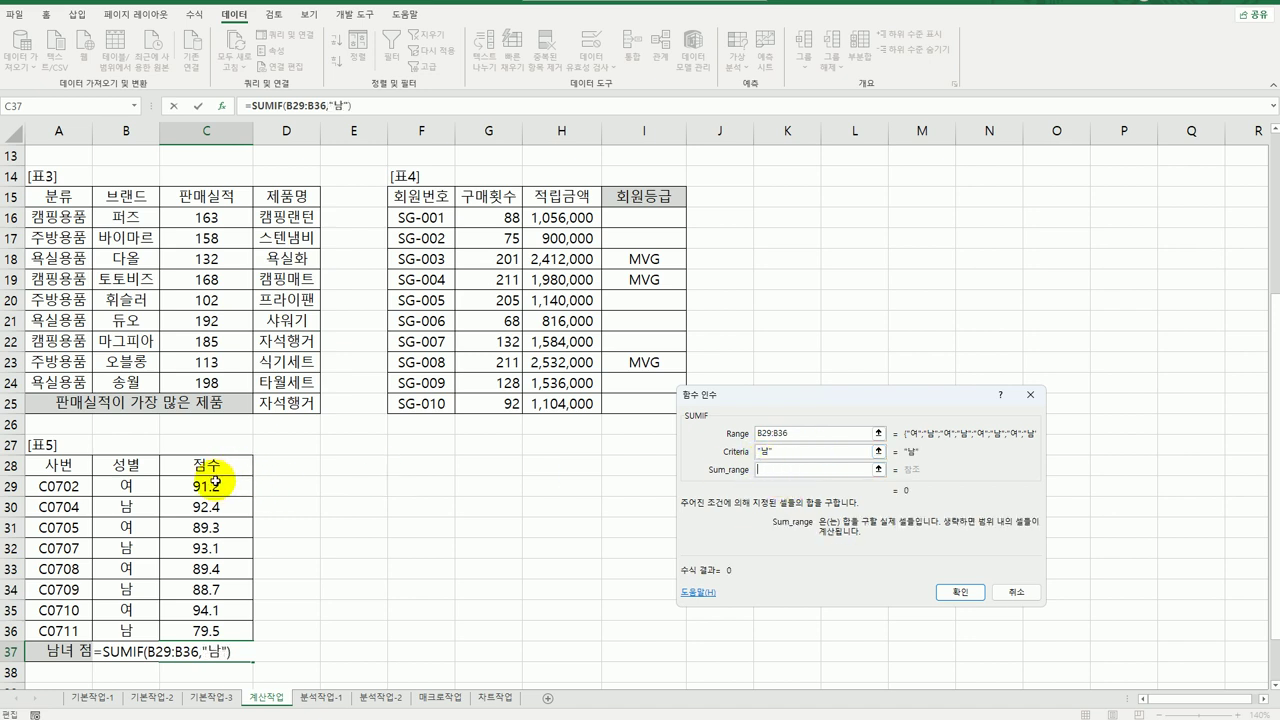
drag(212, 484, 196, 628)
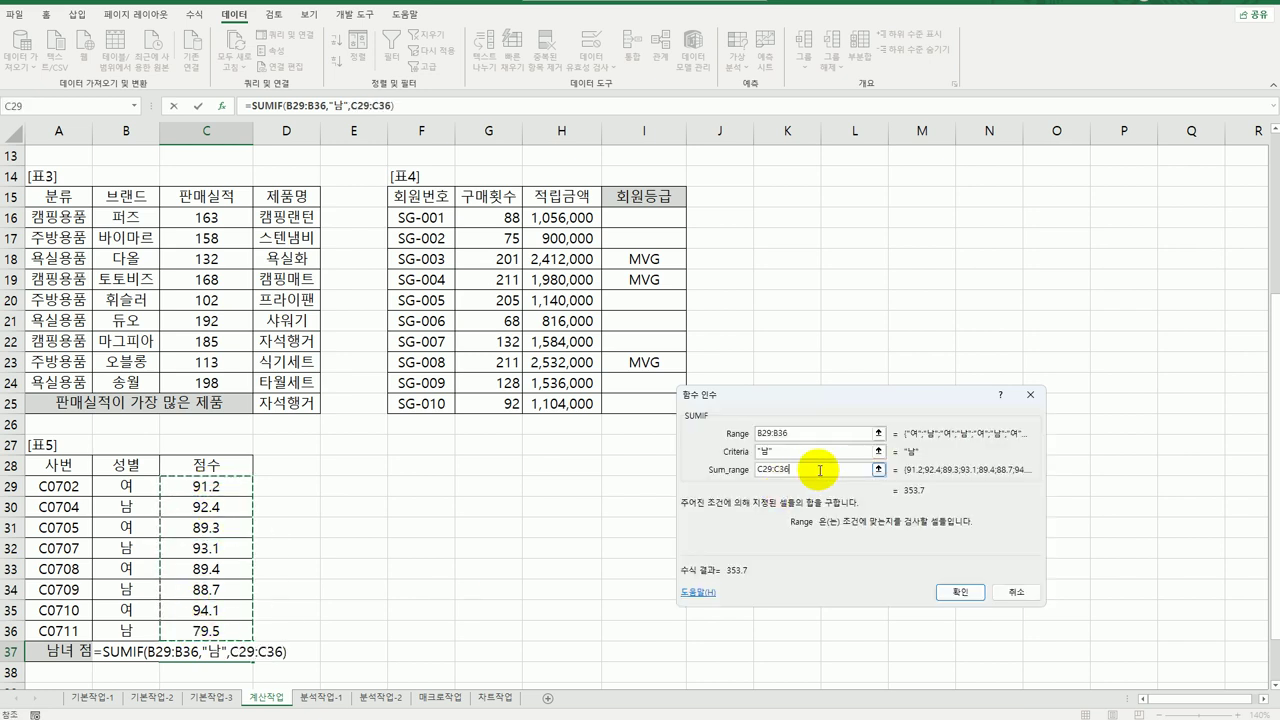
click(960, 592)
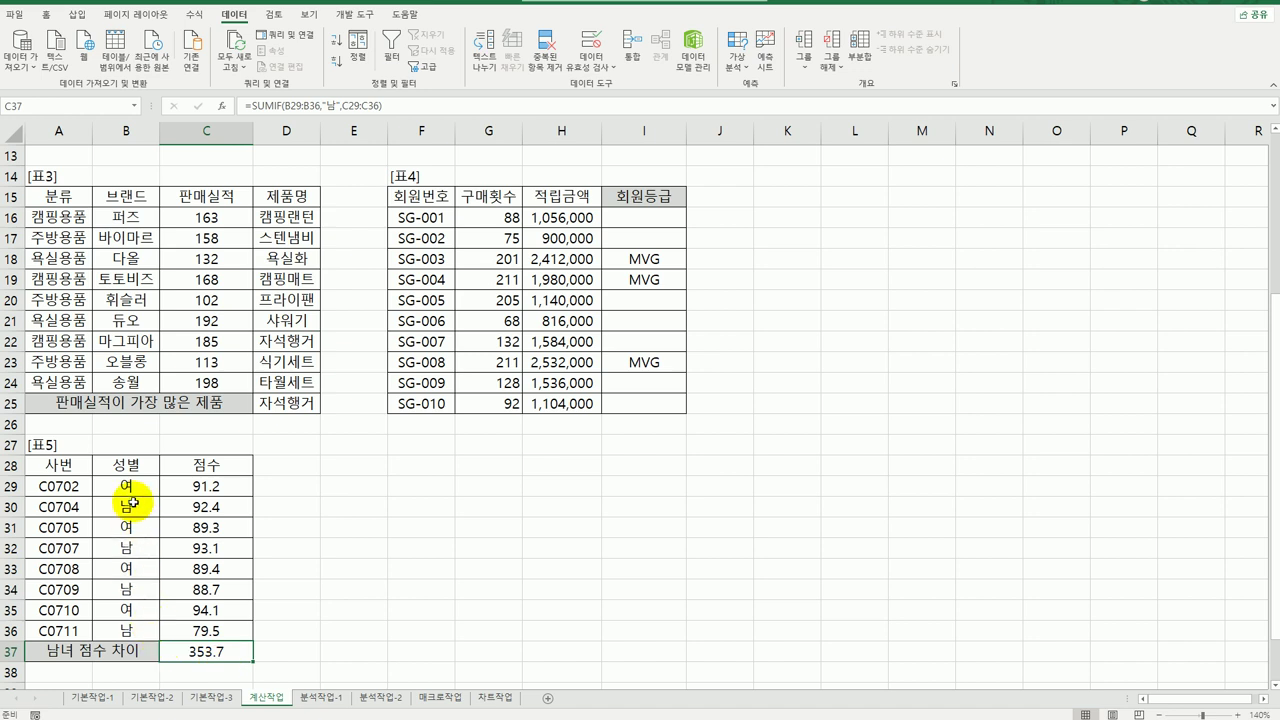
- Append a minus sign and a copy of the SUMIF expression to the formula in C37
double_click(195, 651)
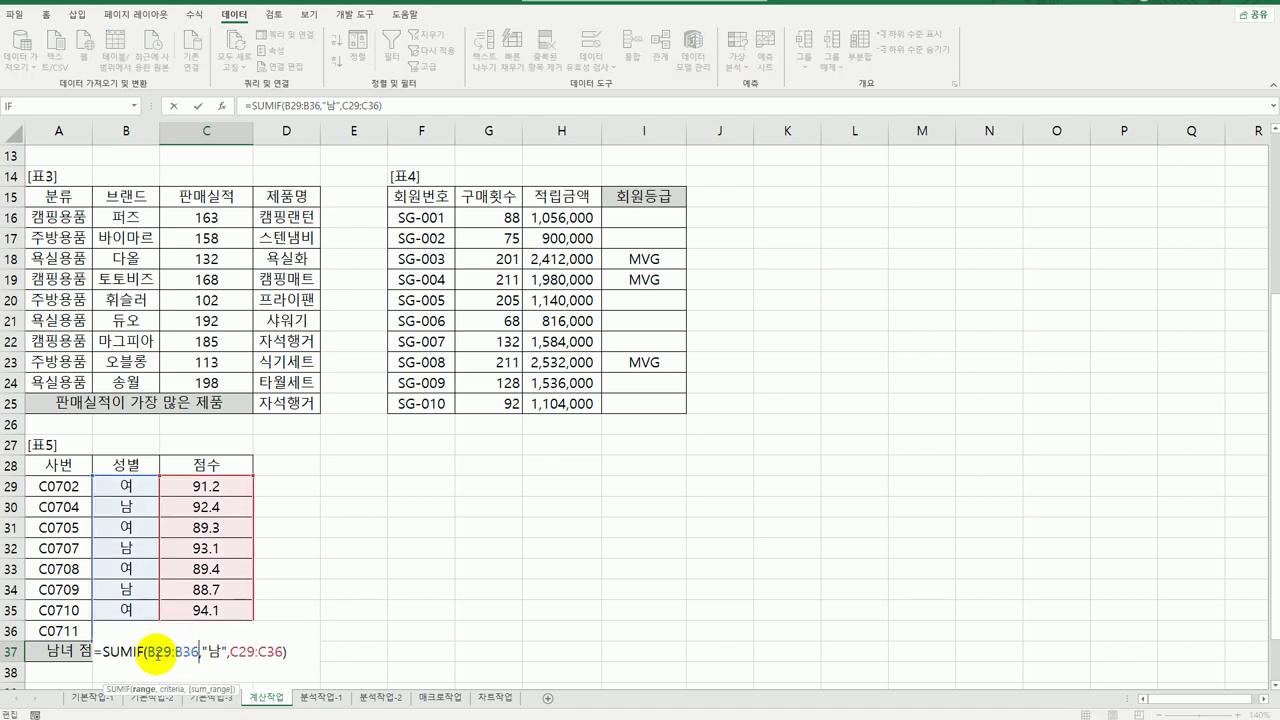
drag(105, 651, 351, 651)
key(ctrl+c)
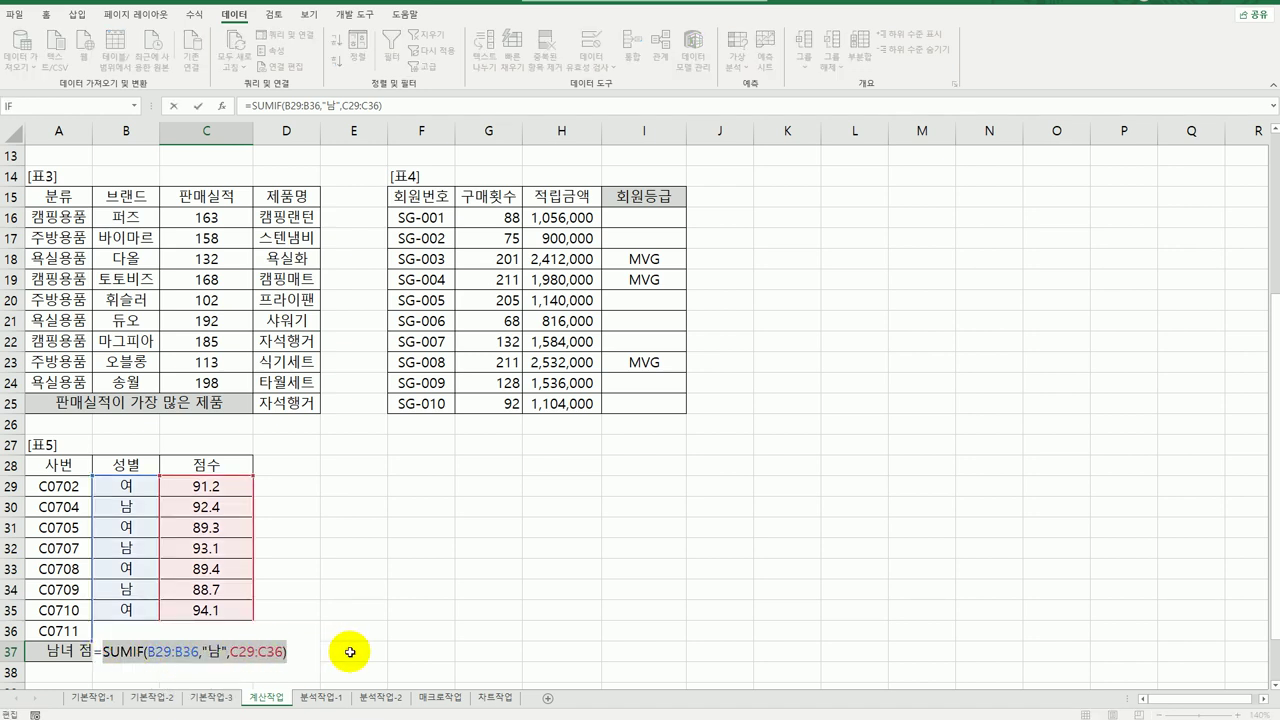
click(292, 654)
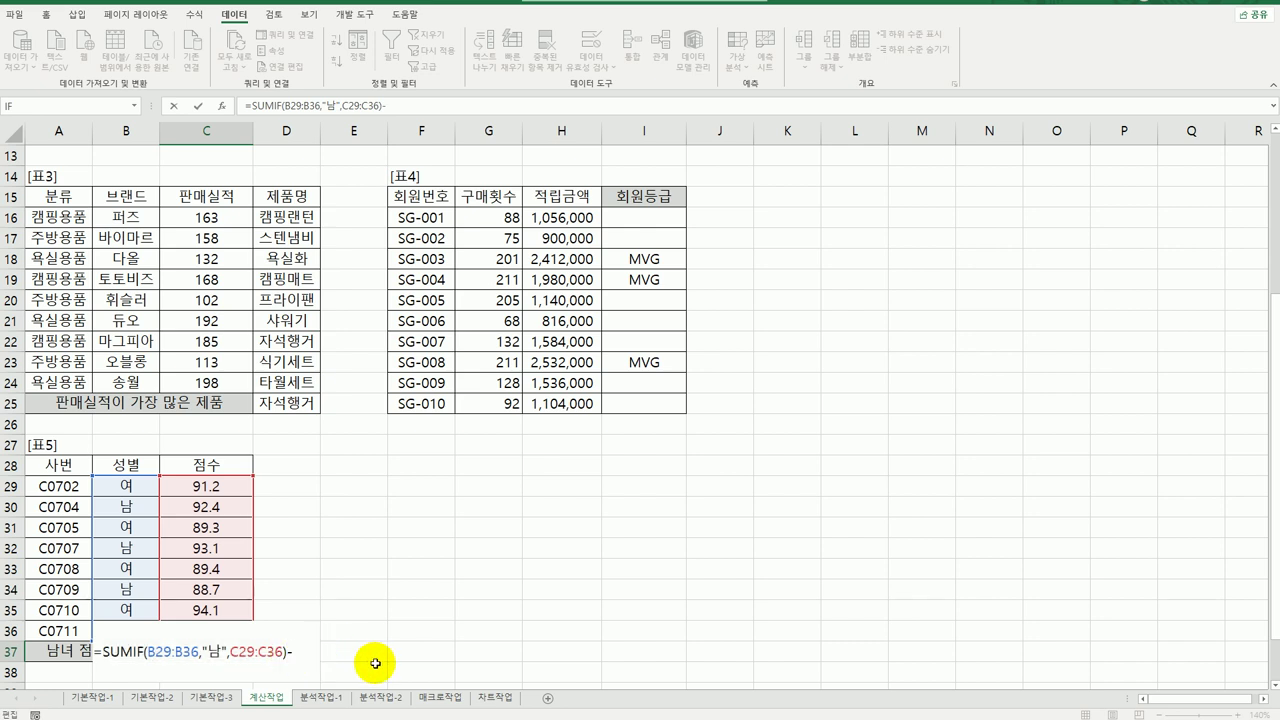
text(-)
key(ctrl+v)
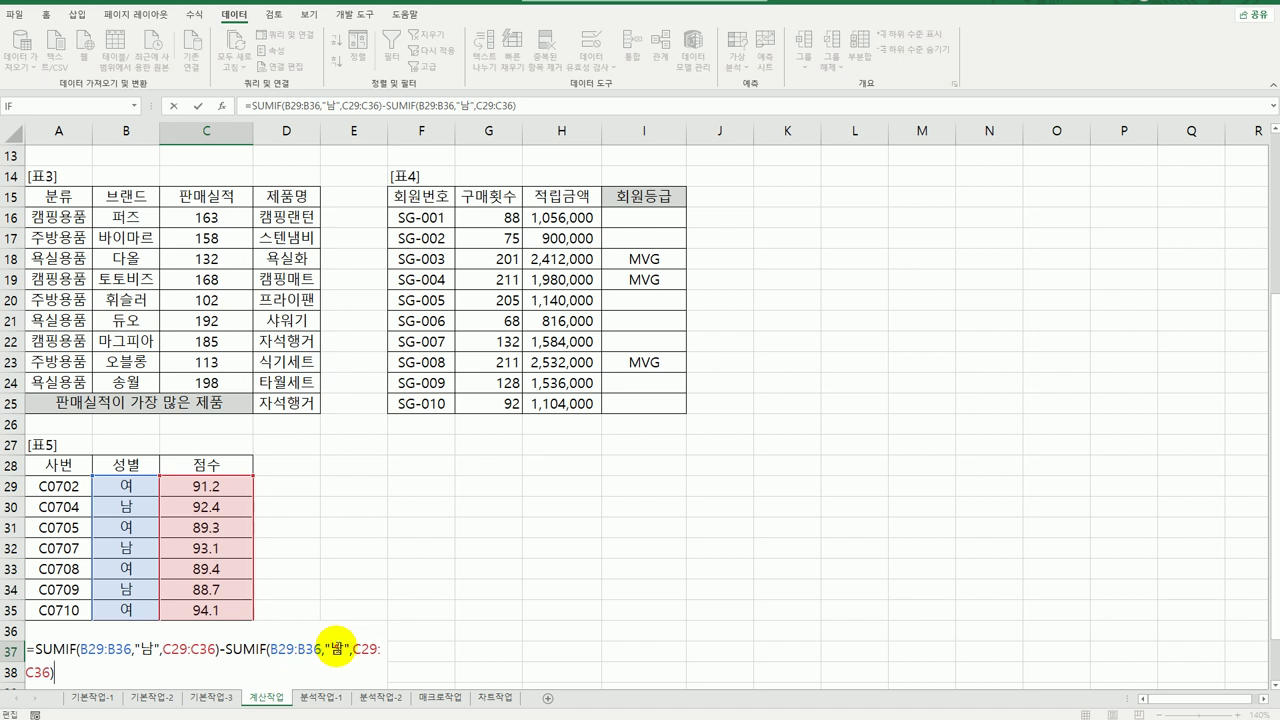
- Change the second SUMIF's criteria in C37 to "여" and apply the formula
double_click(333, 652)
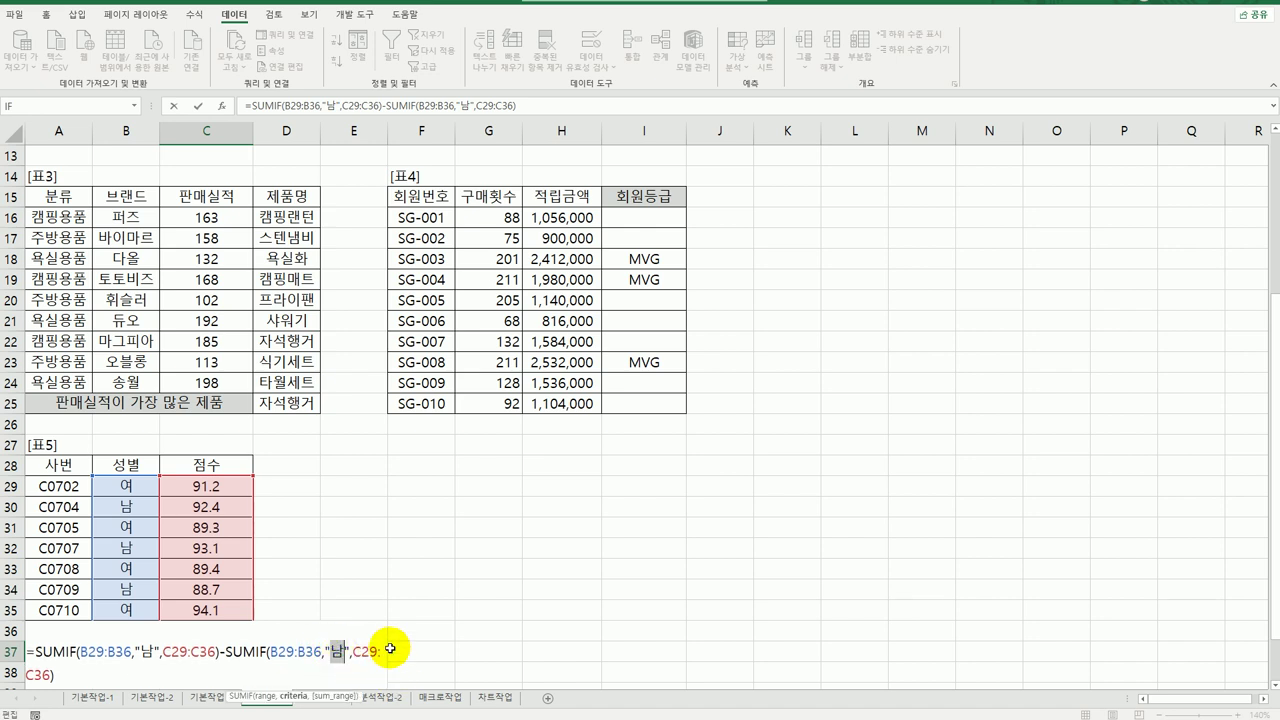
text(여₩)
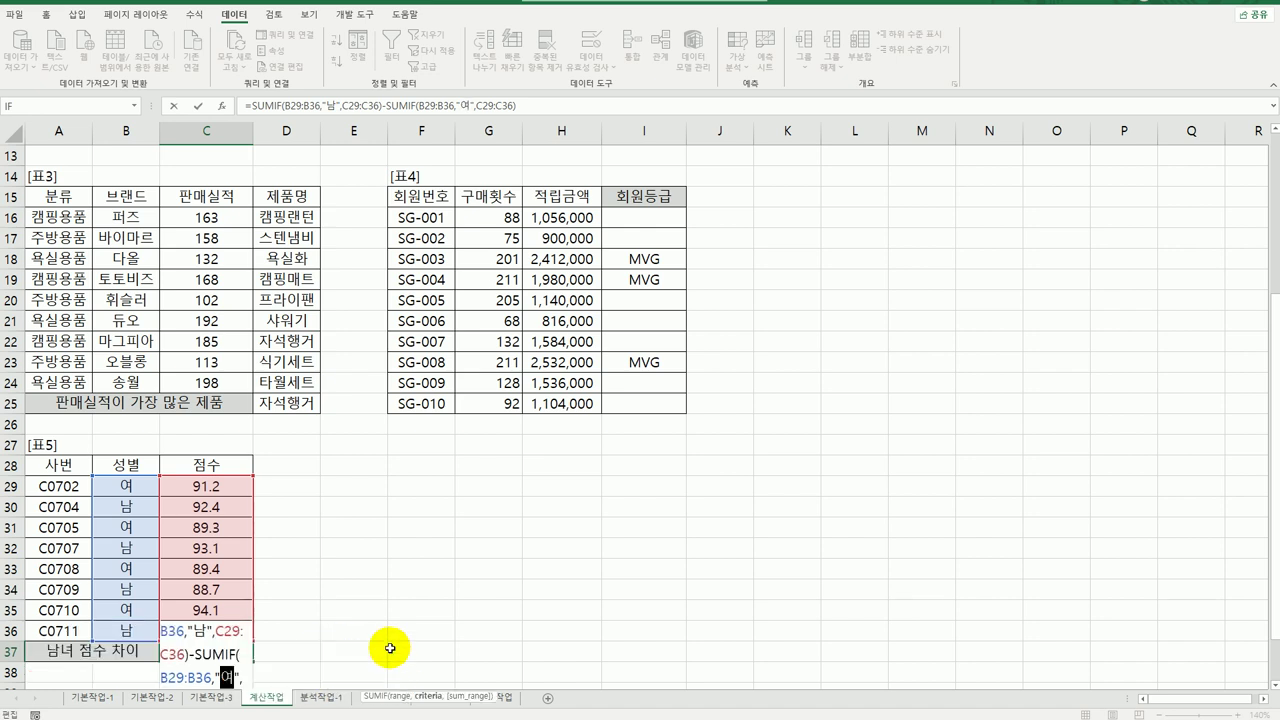
key(Return)
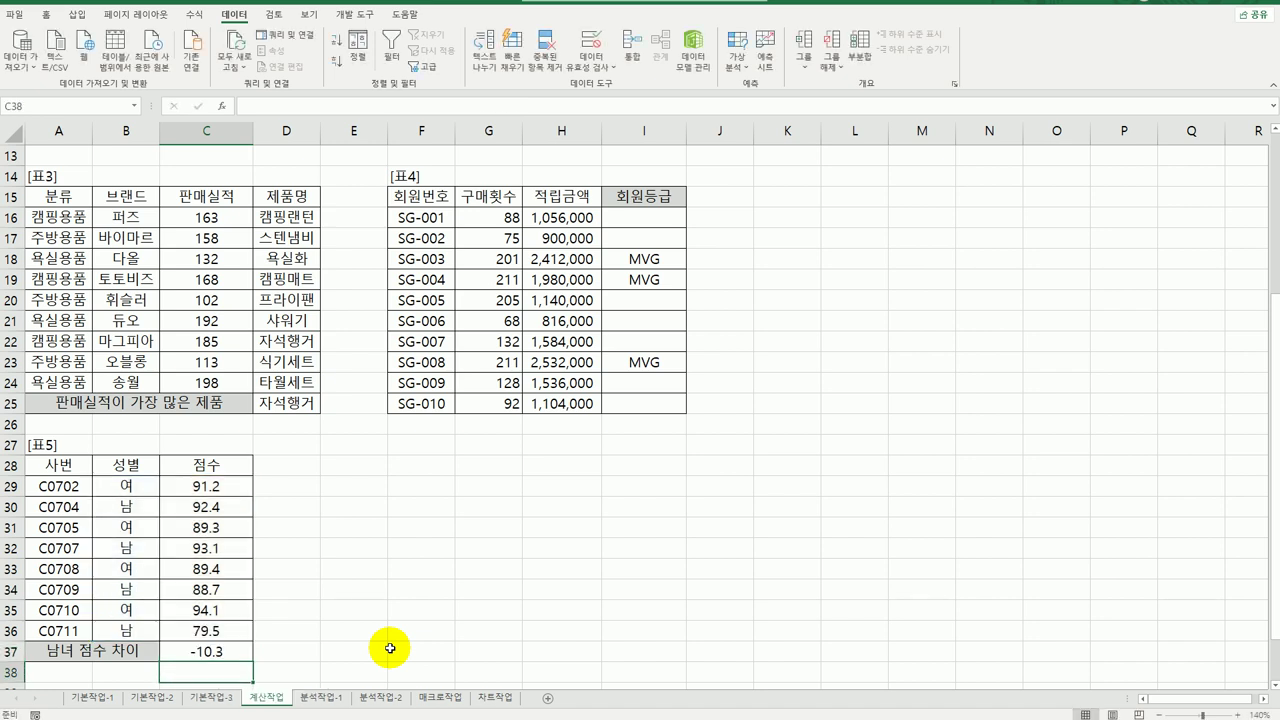
- Wrap the SUMIF subtraction in C37 in the ABS function and apply the completed formula
click(209, 652)
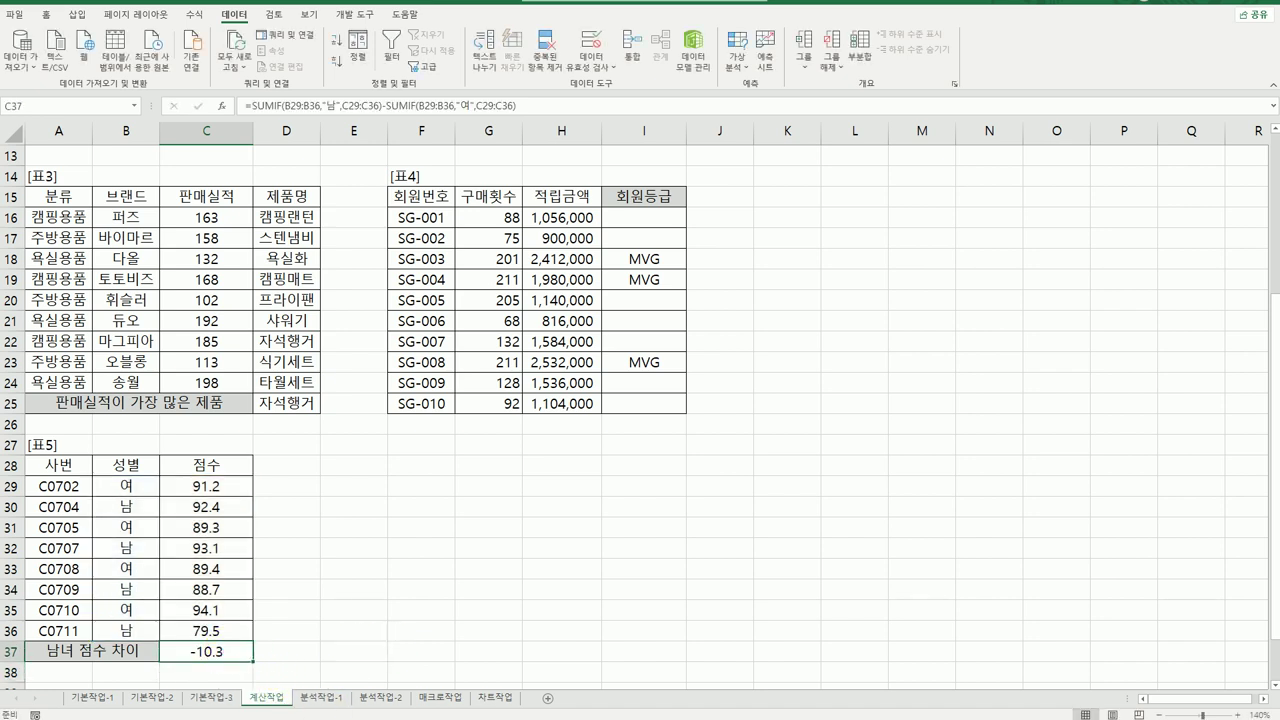
double_click(192, 652)
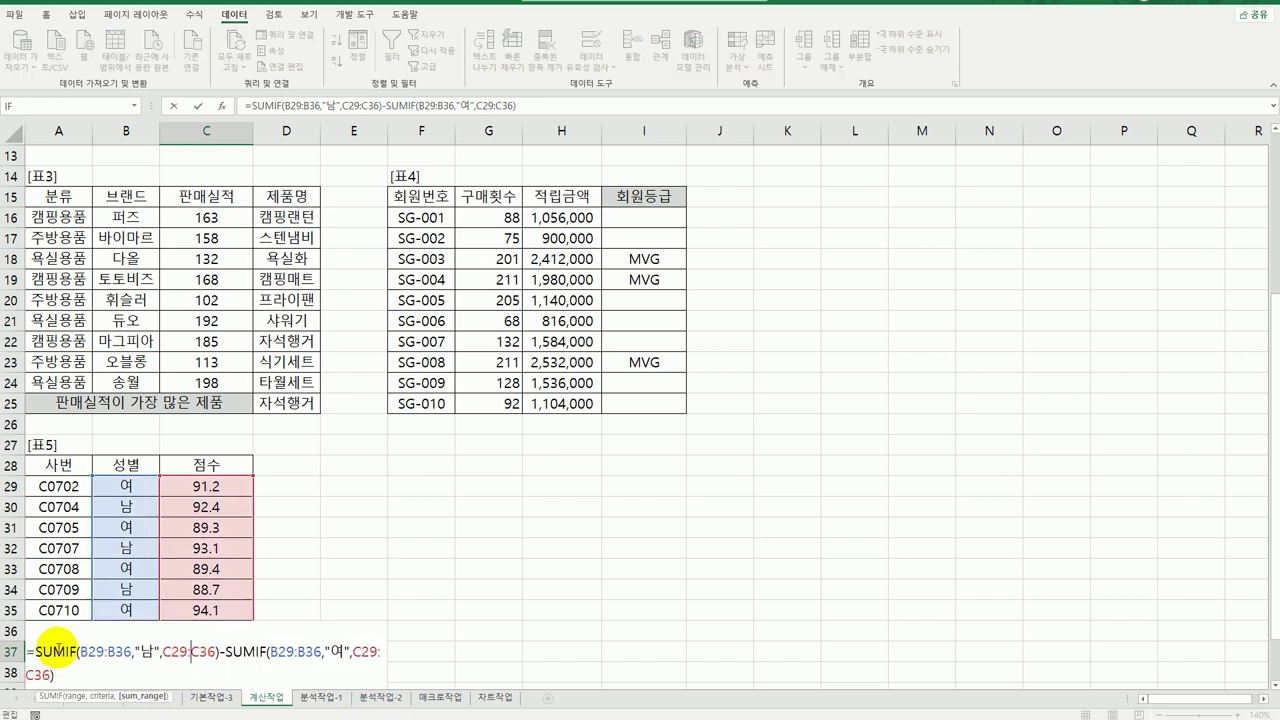
click(33, 660)
text(ㅁ)
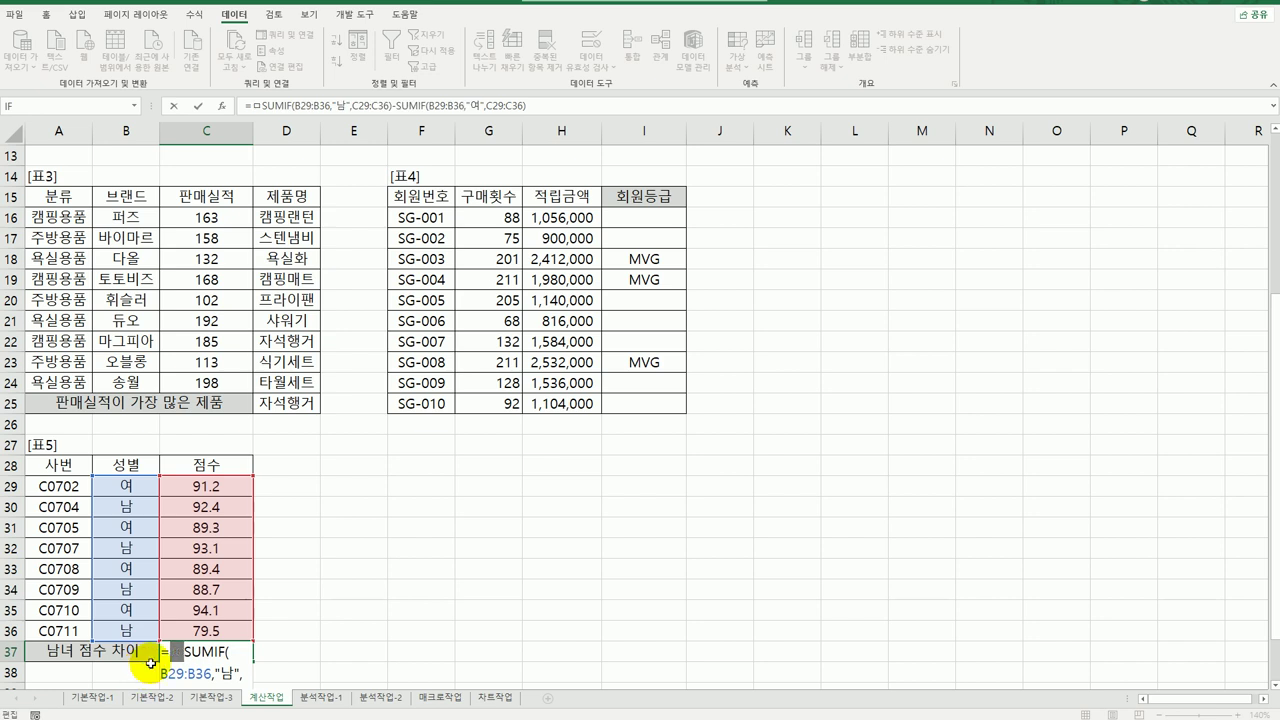
key(BackSpace)
text(ab)
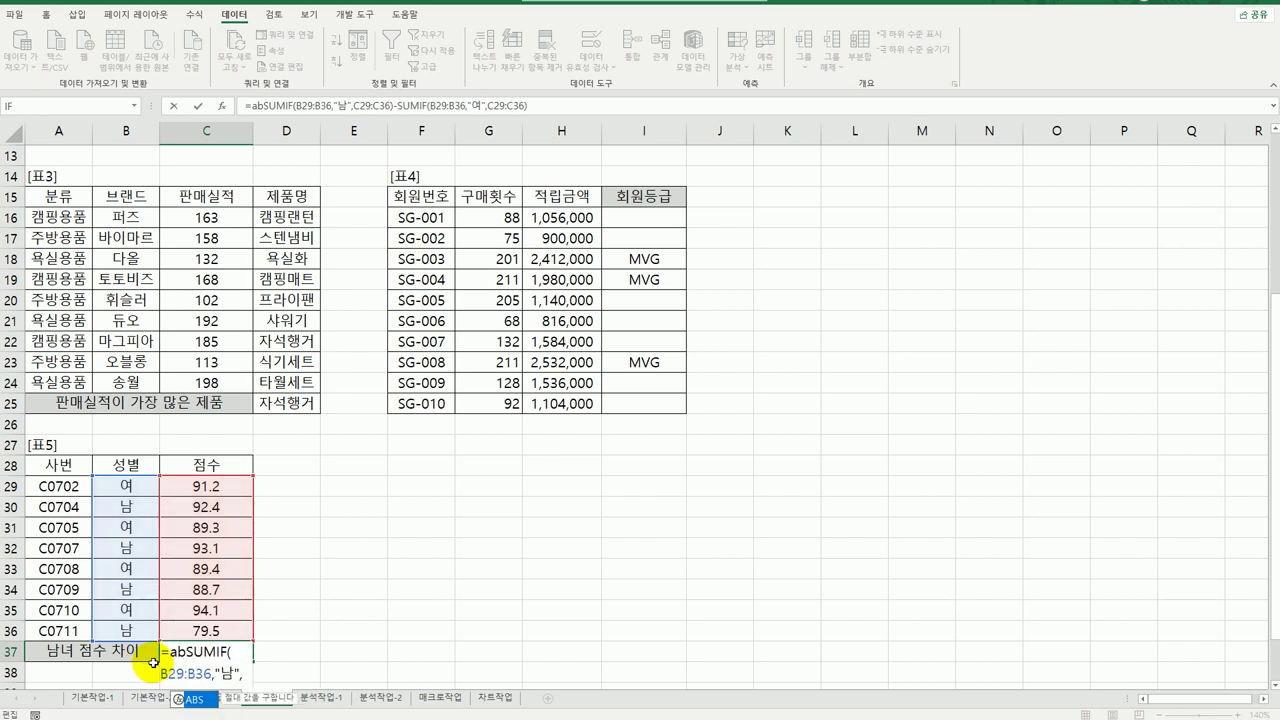
double_click(195, 698)
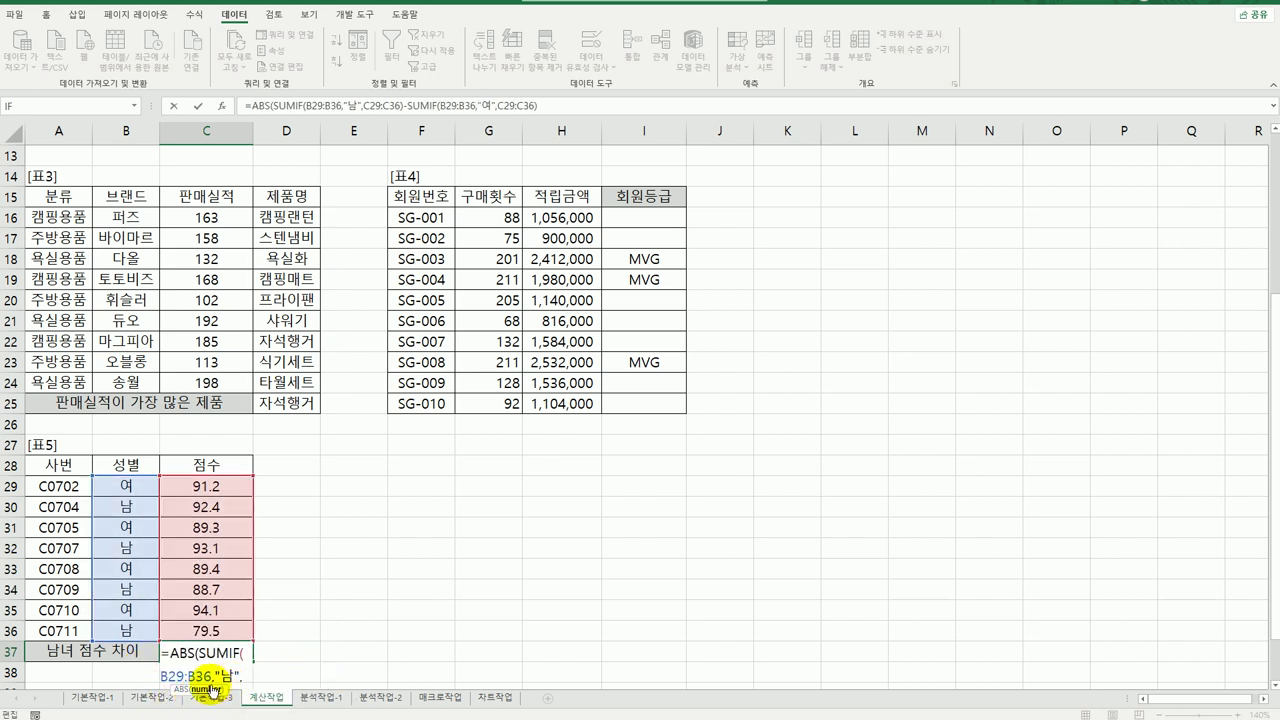
scroll(315, 565, down, 1)
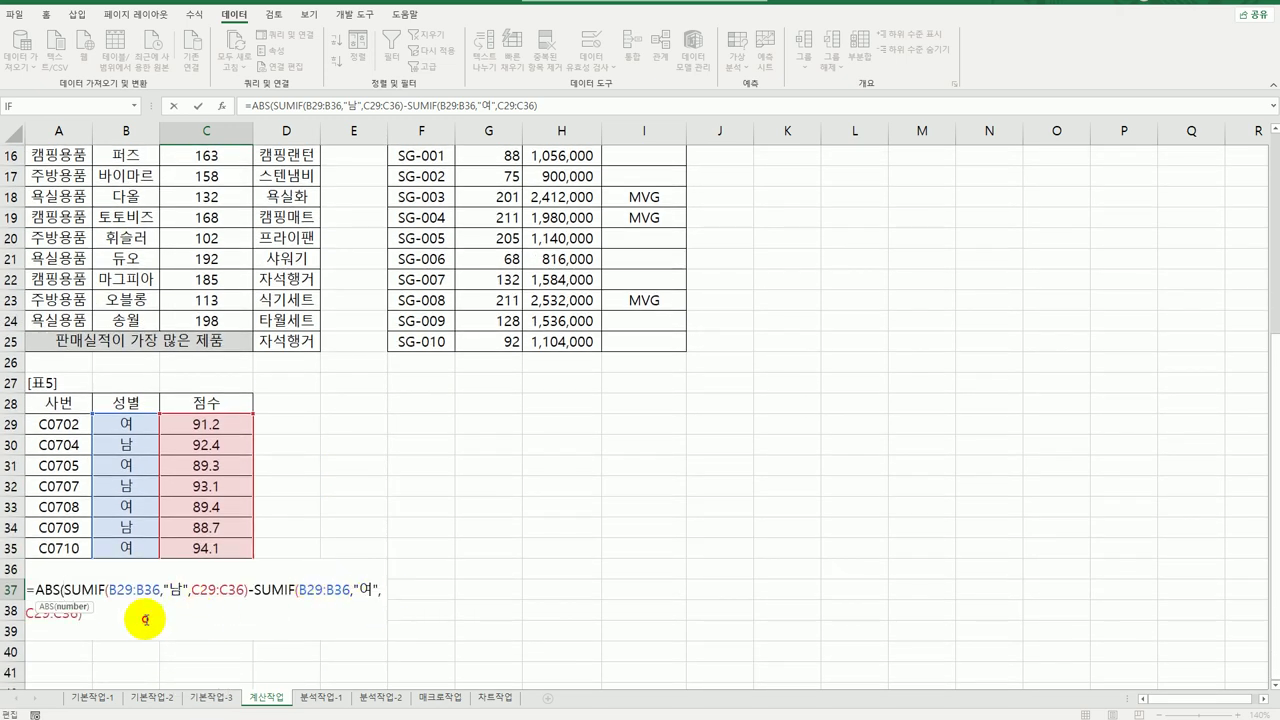
text())
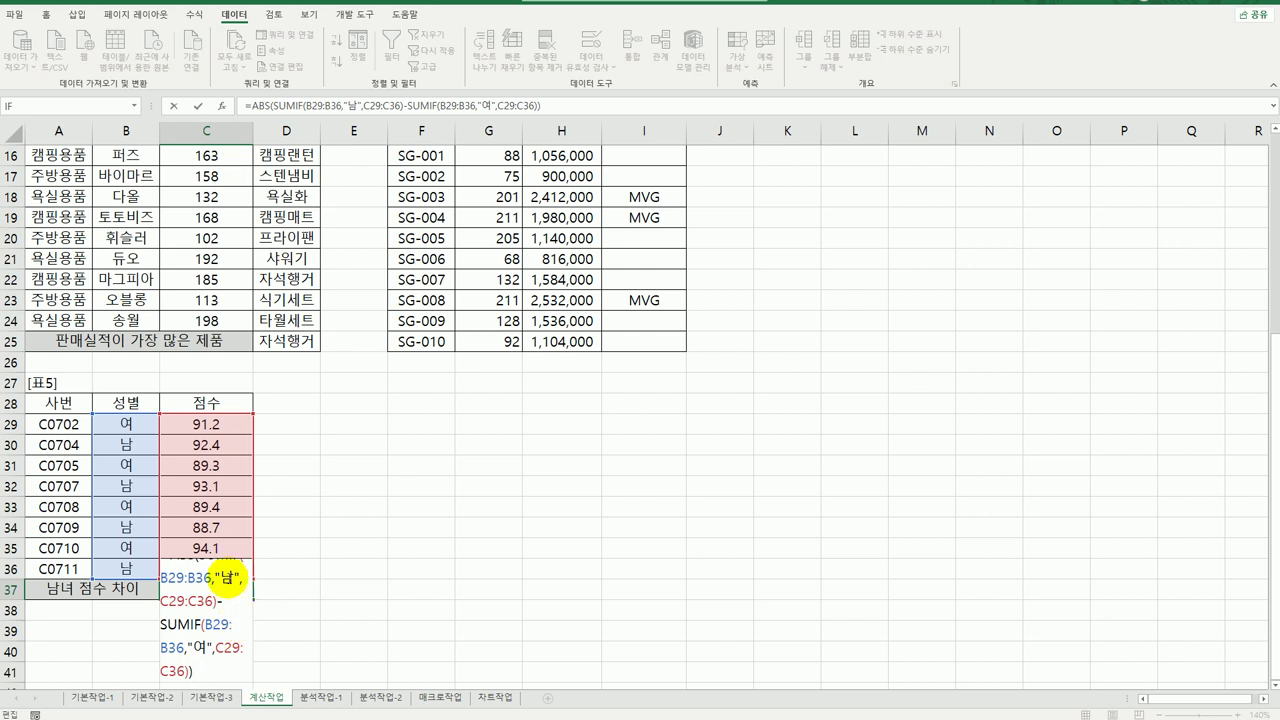
key(Return)
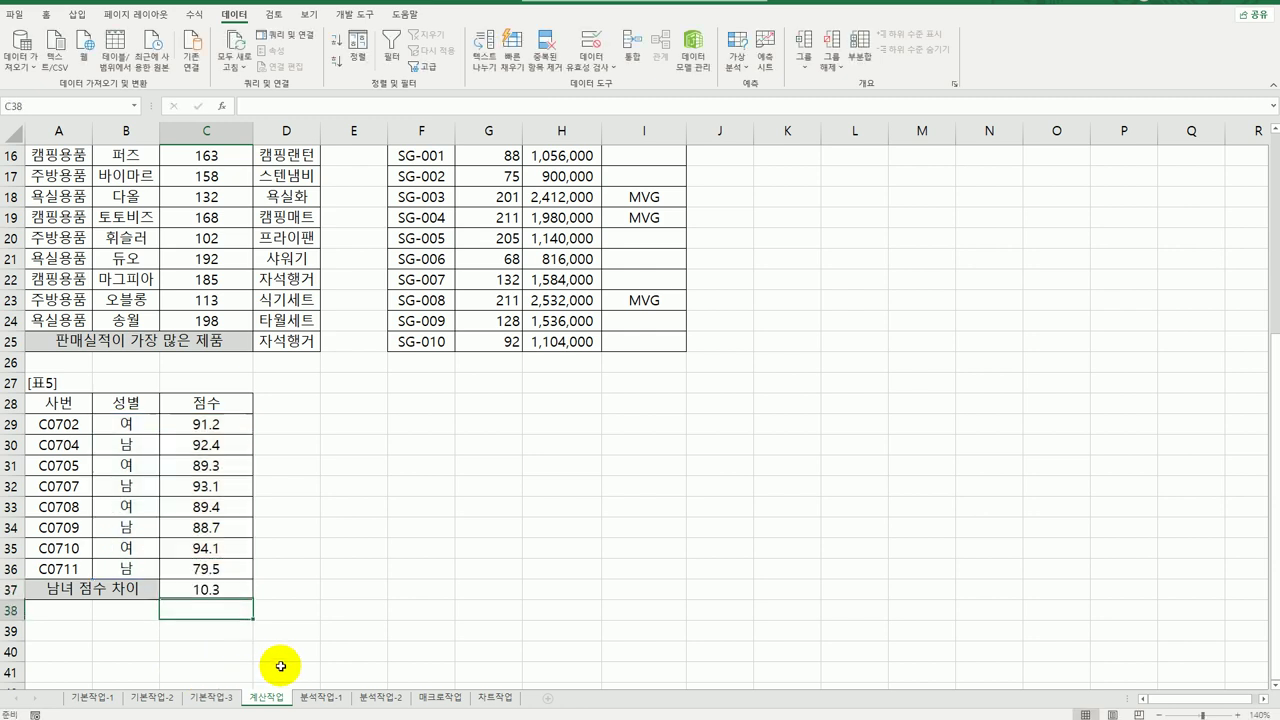
click(215, 590)
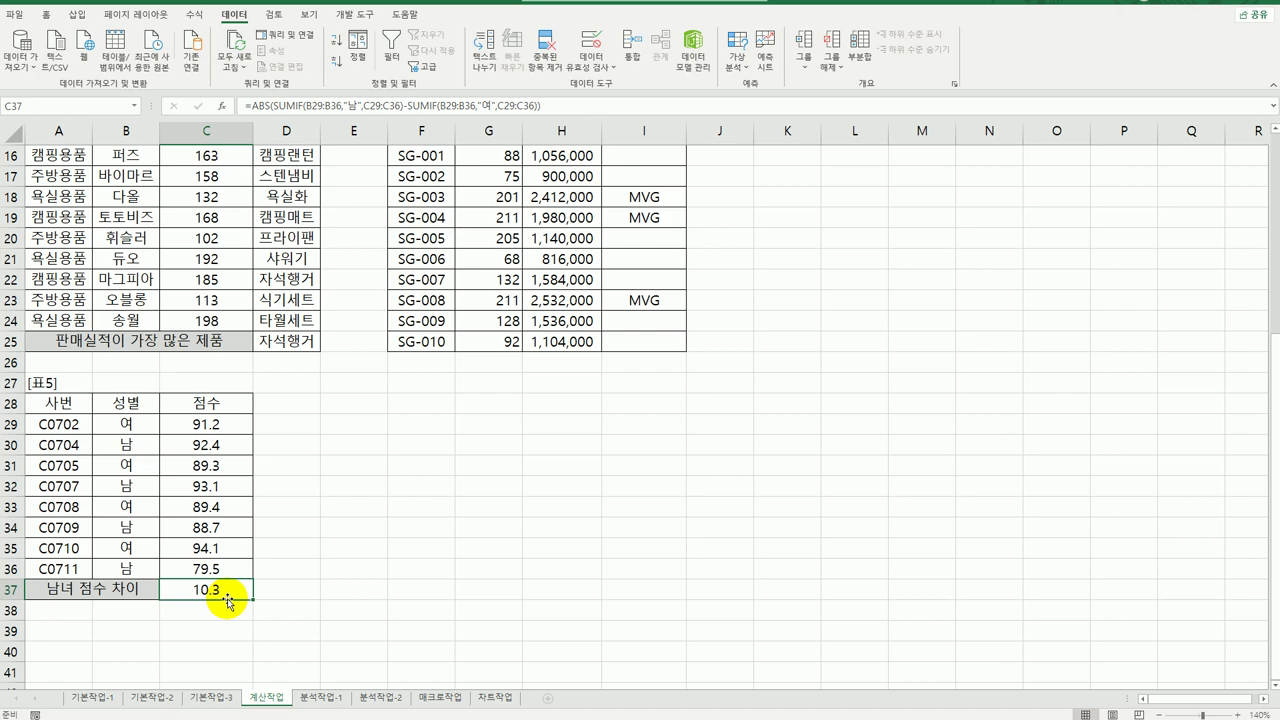
- On the 분석작업-1 sheet, widen the 판매액 column to fit its contents
scroll(229, 592, up, 5)
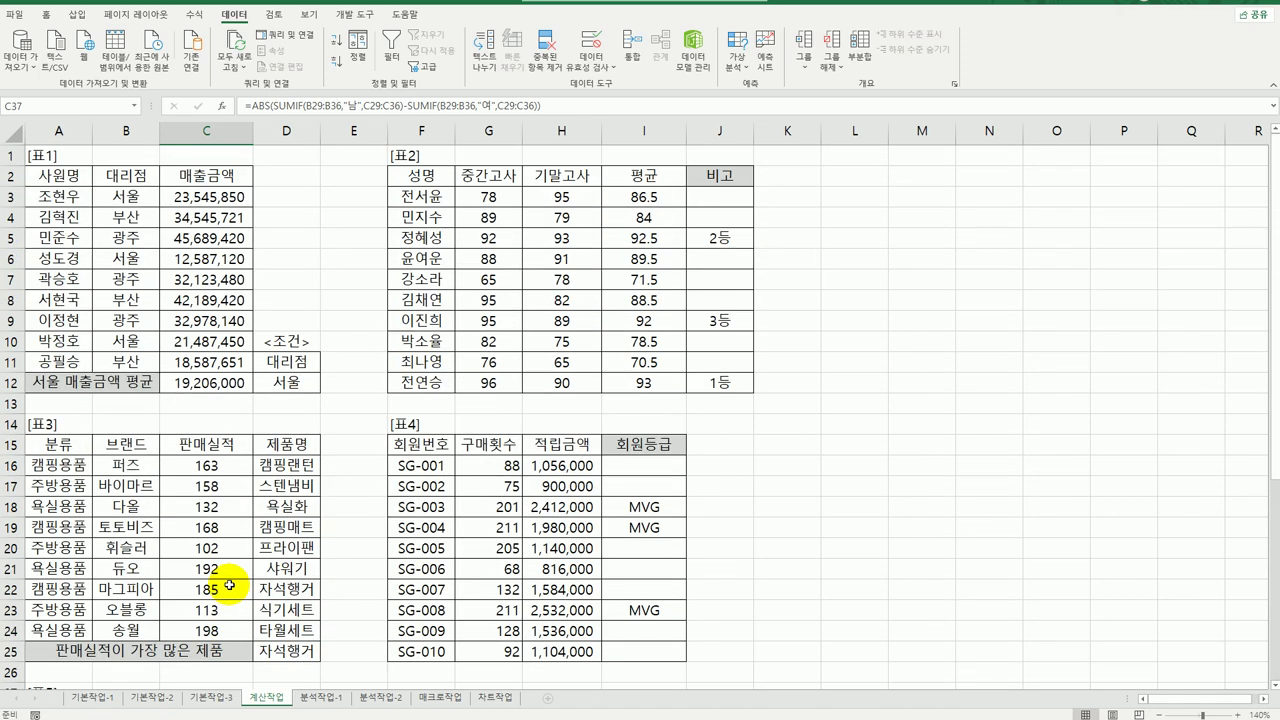
click(321, 697)
click(114, 322)
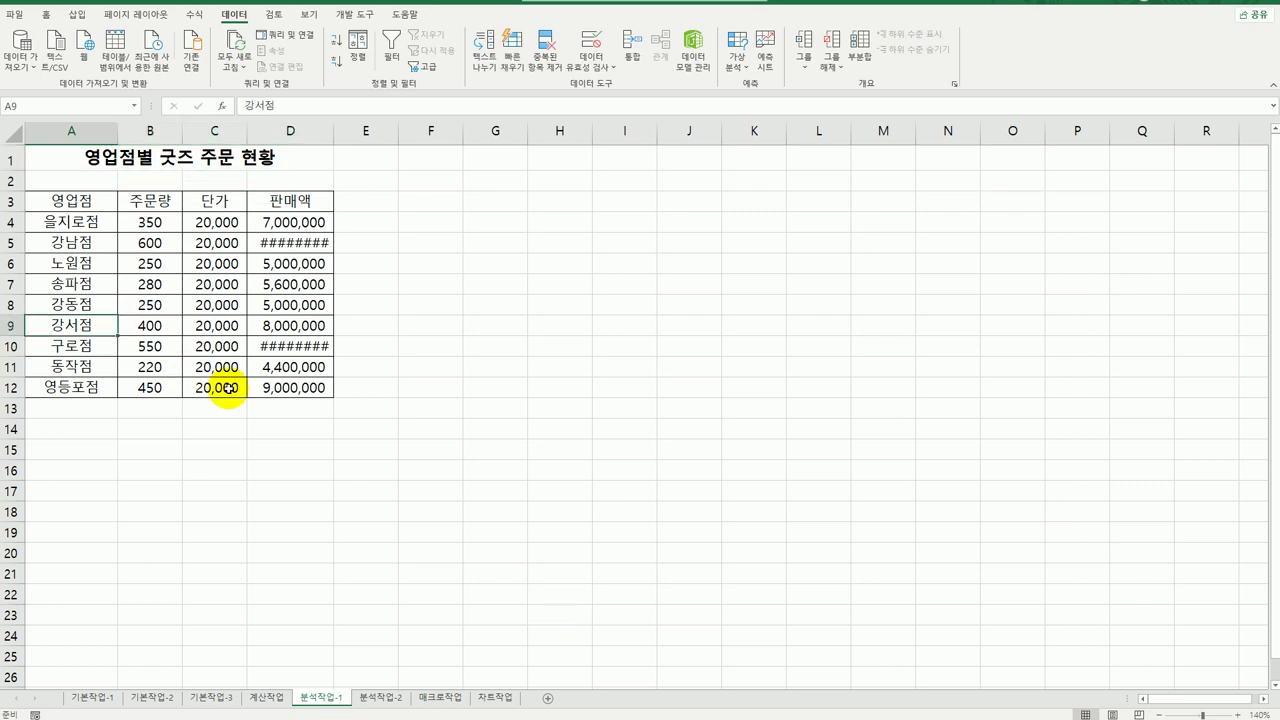
double_click(333, 139)
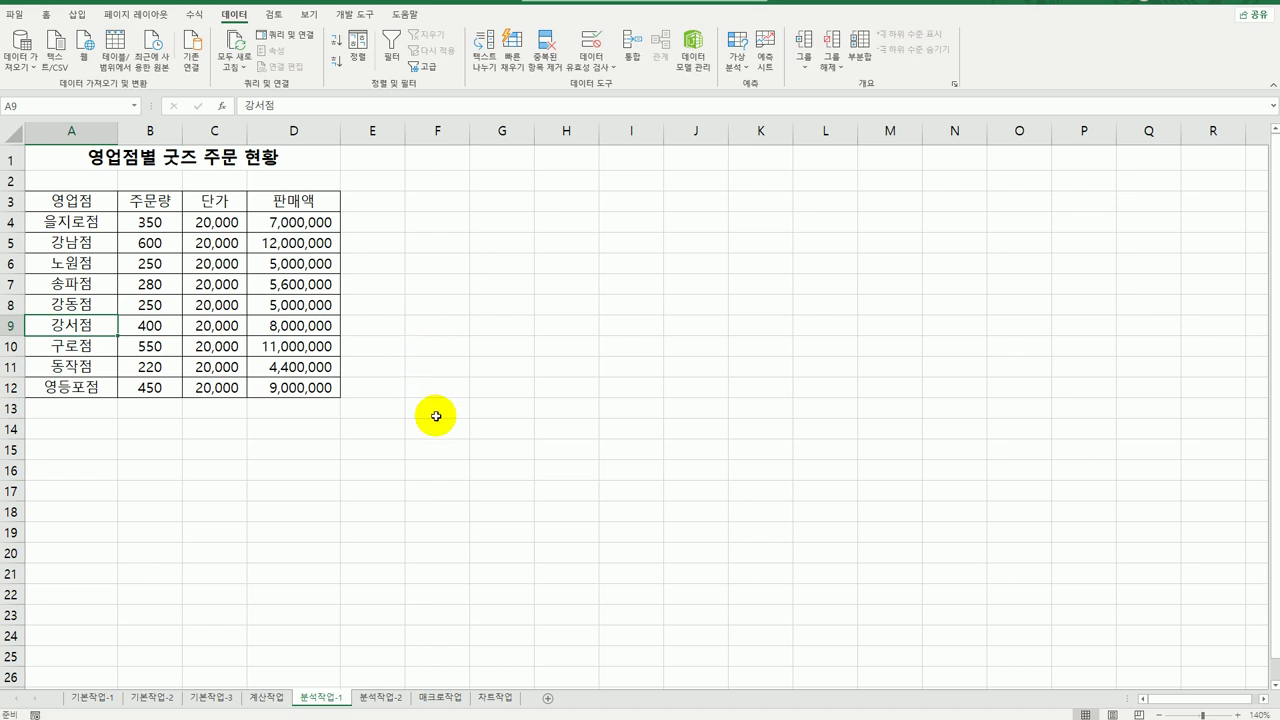
- Start a Goal Seek with 영등포점's 판매액 cell D12 as the formula cell
click(75, 390)
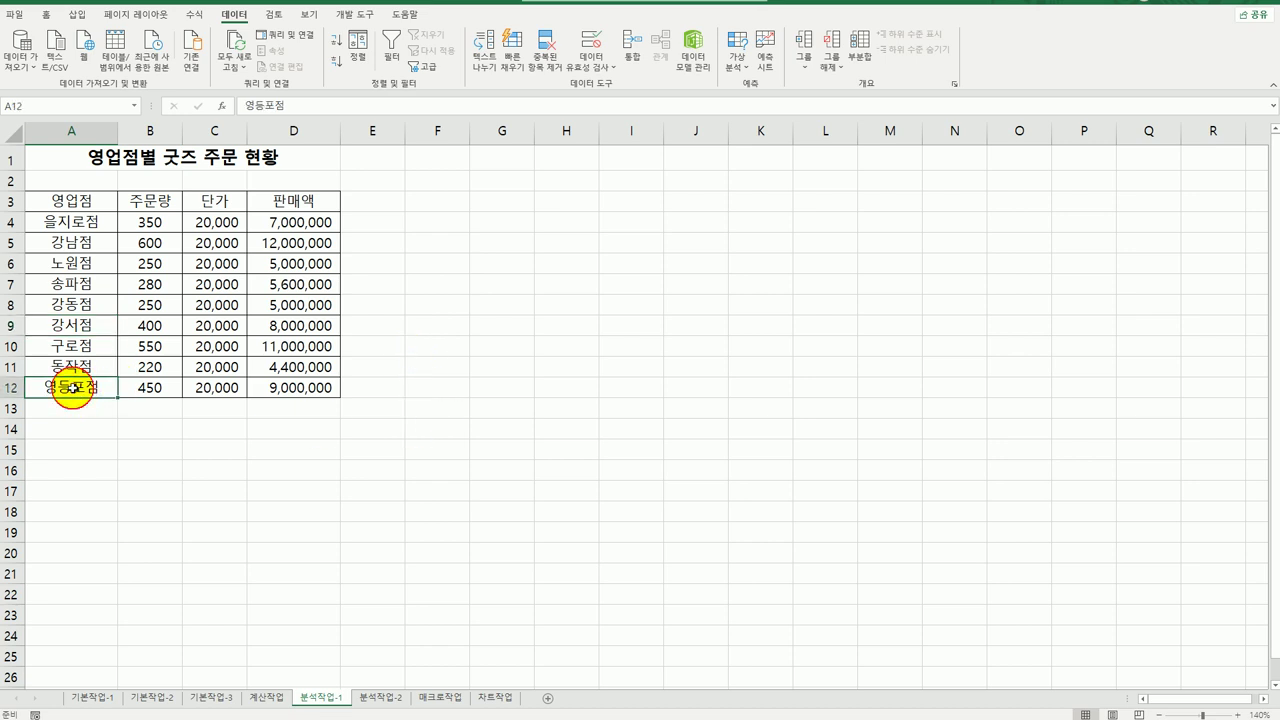
click(292, 386)
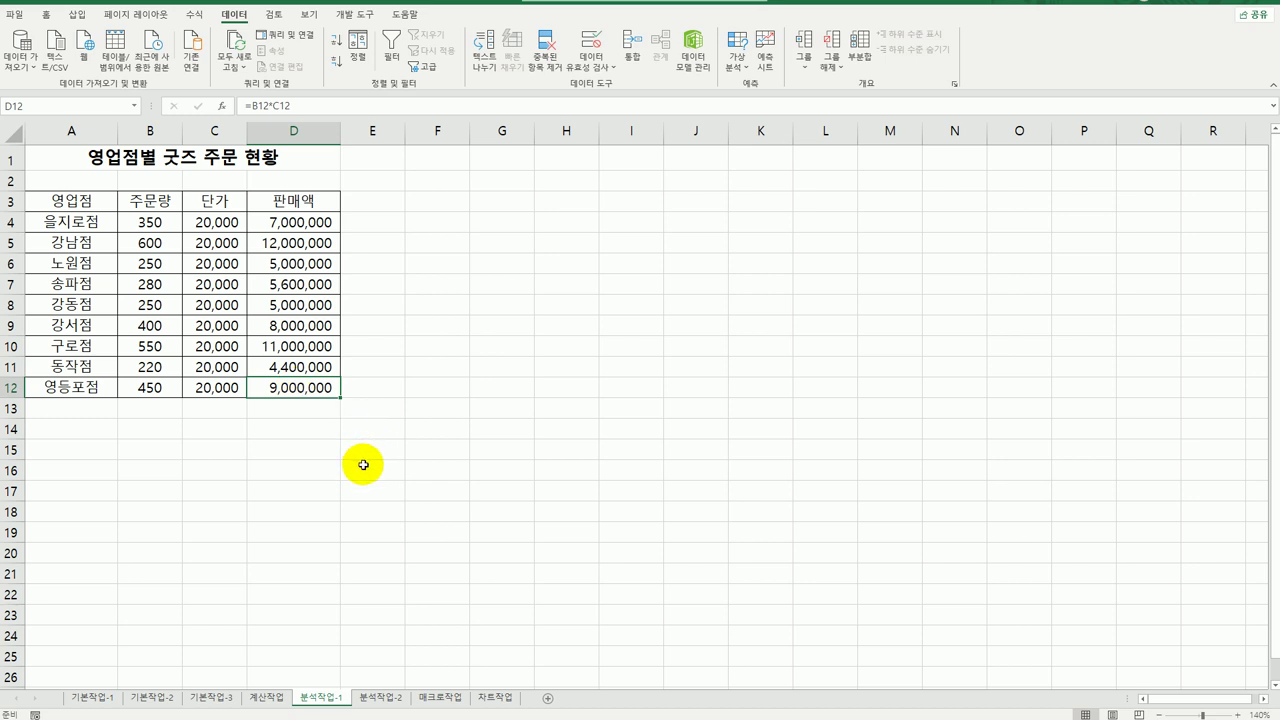
click(149, 387)
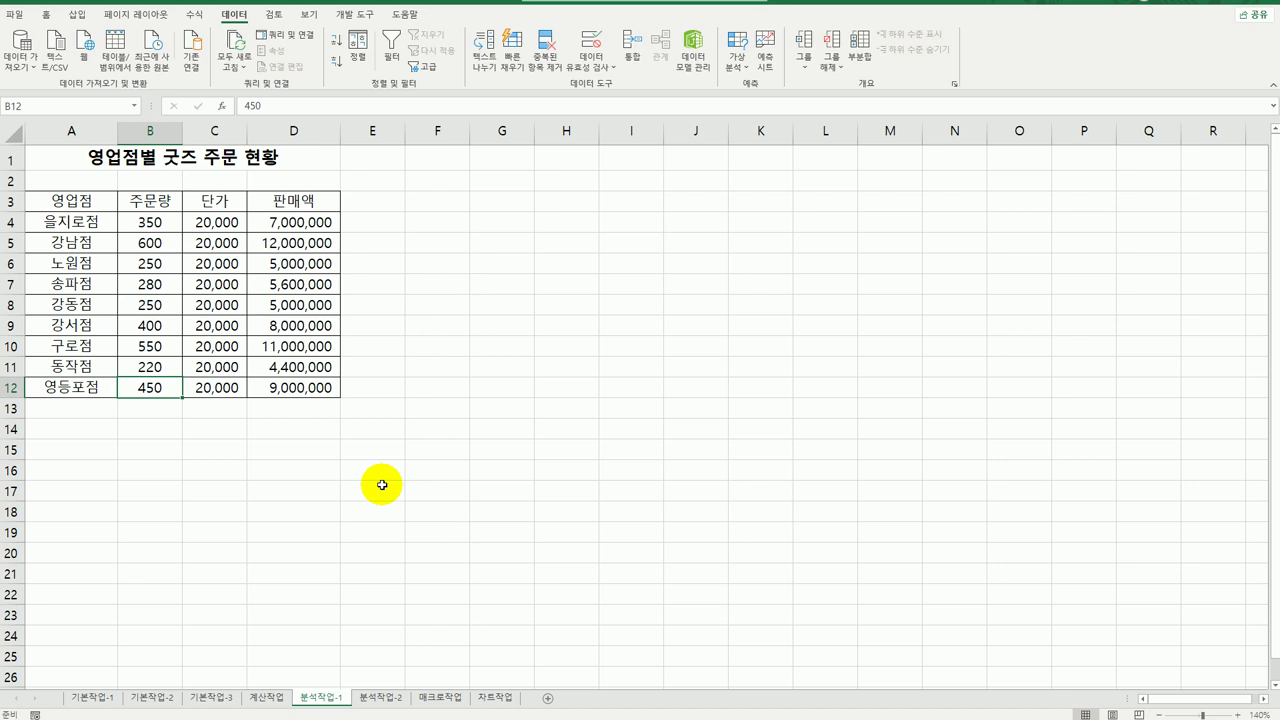
click(323, 392)
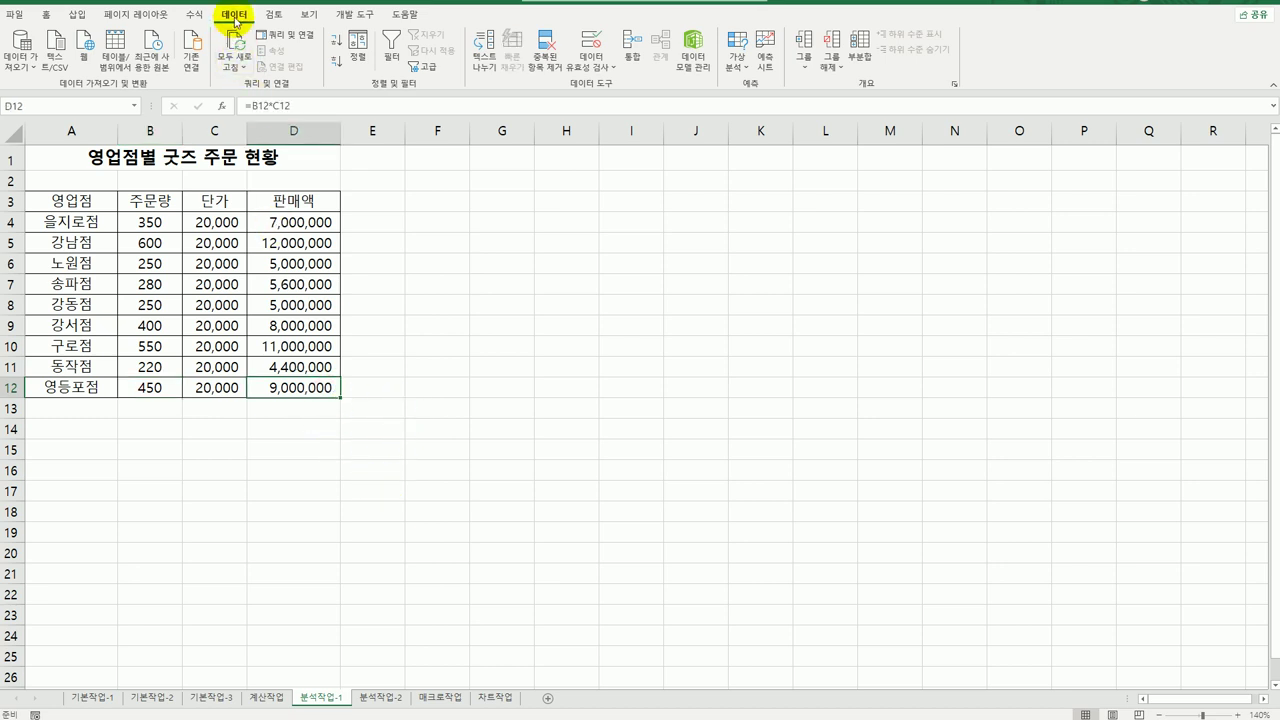
click(741, 62)
click(748, 104)
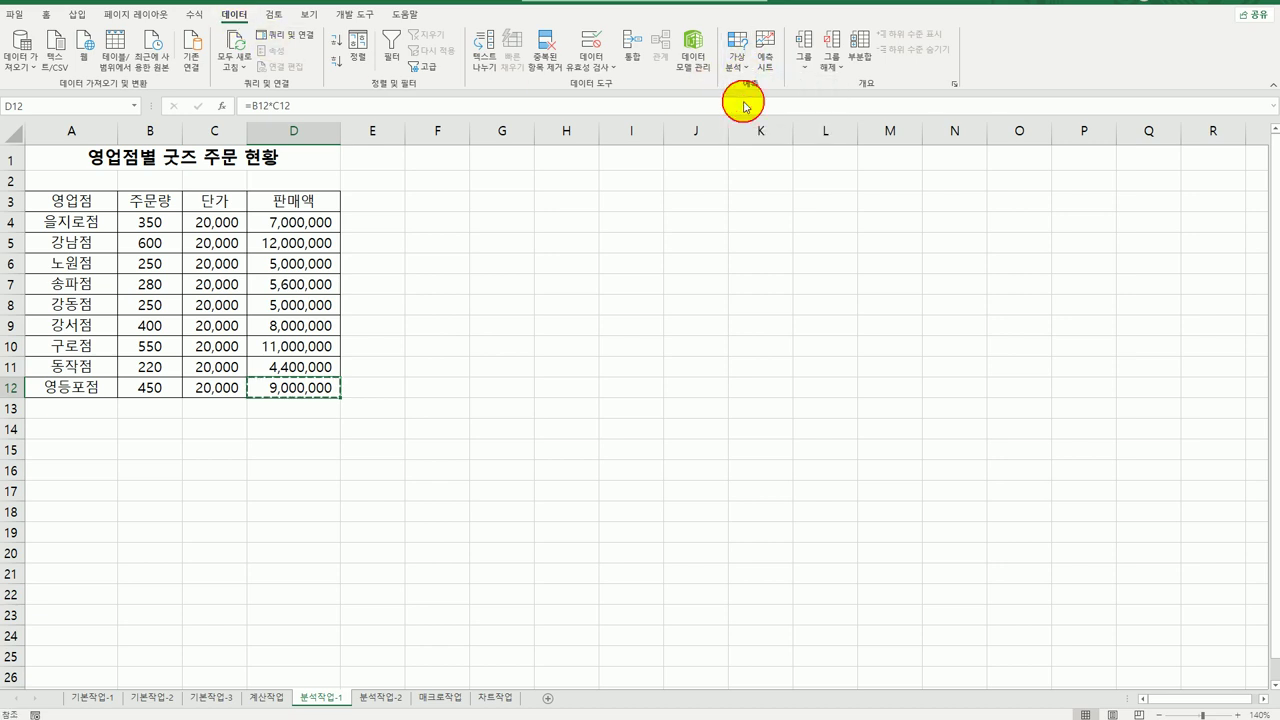
drag(841, 458, 514, 193)
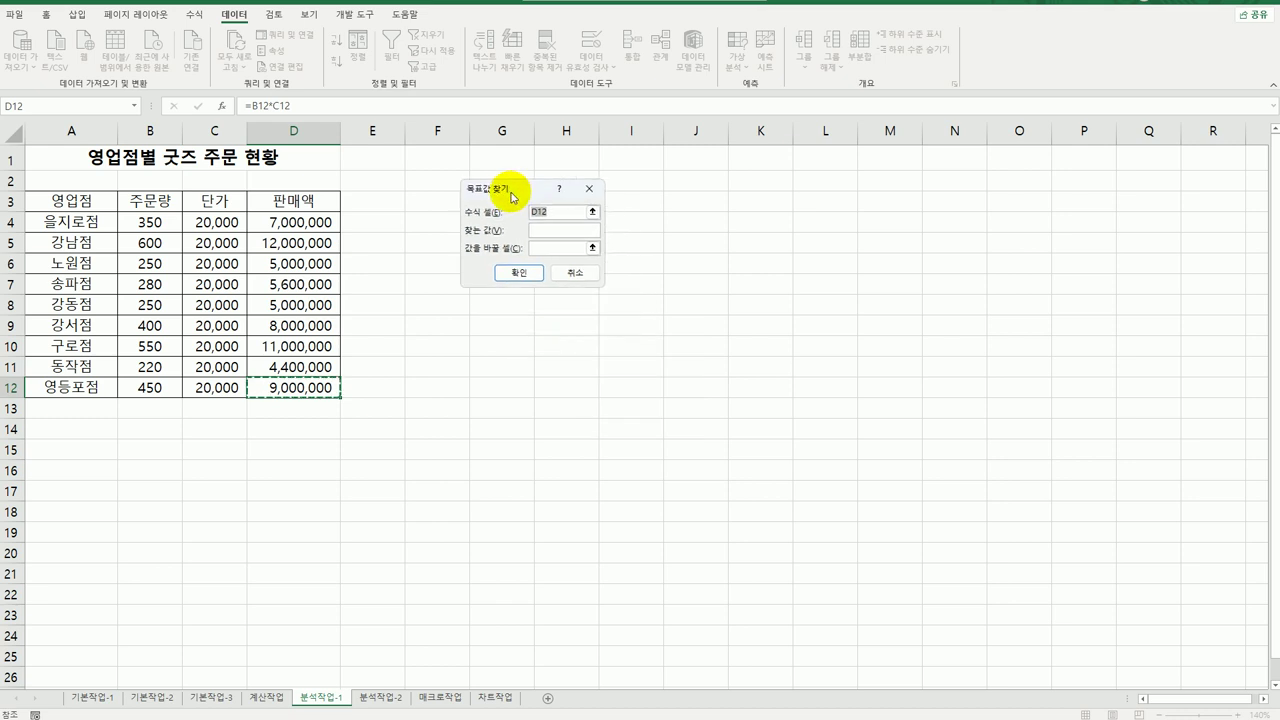
- Set the goal value to 9500000 with 영등포점's 주문량 cell B12 as the changing cell, and accept the Goal Seek result
click(543, 232)
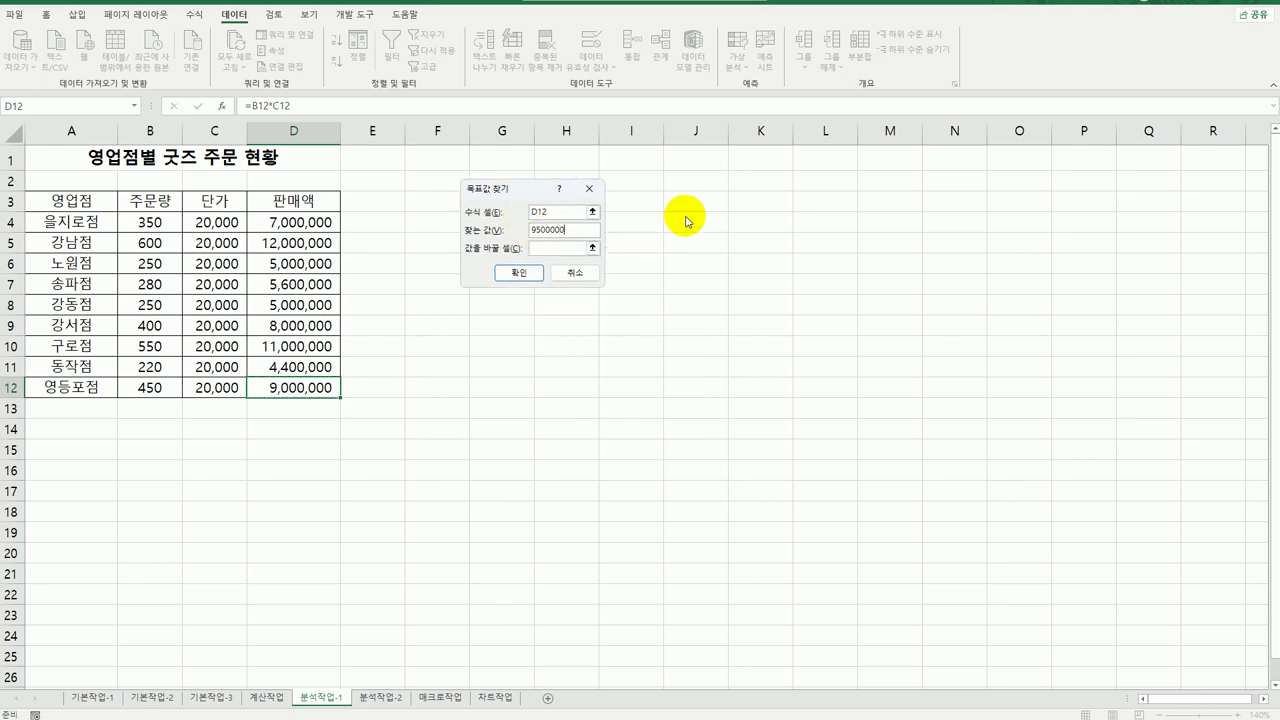
click(565, 248)
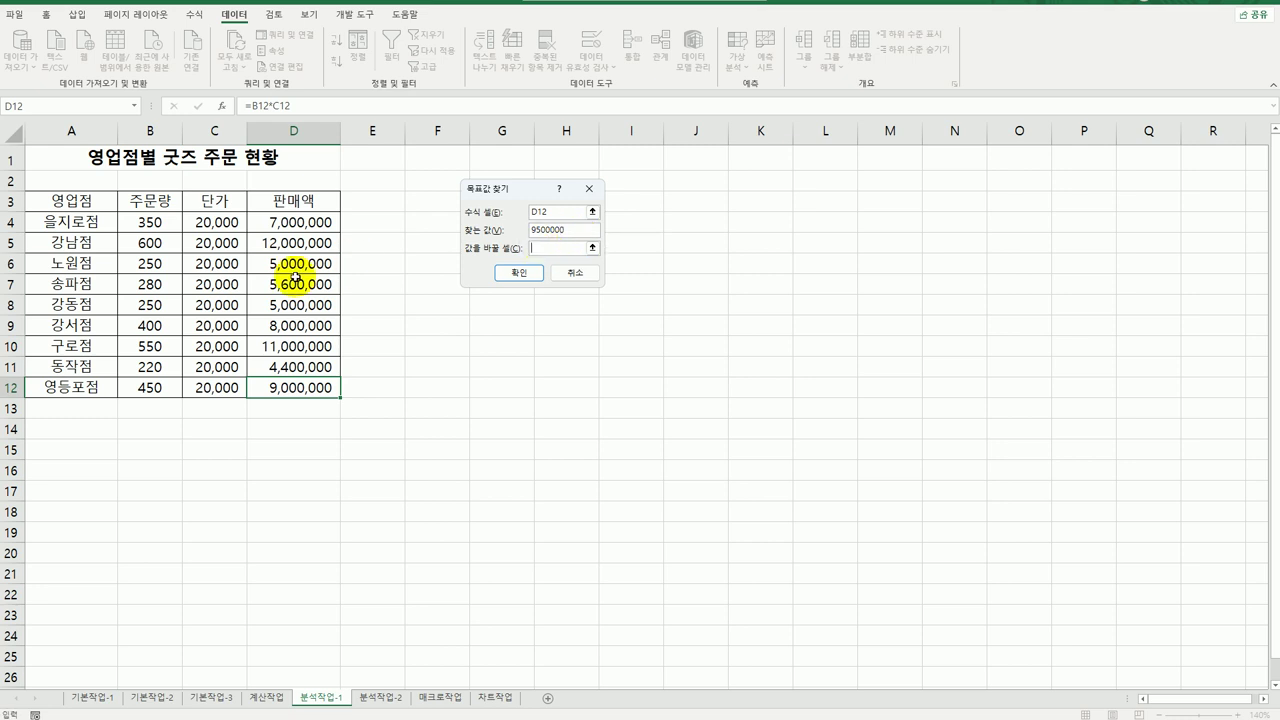
click(165, 391)
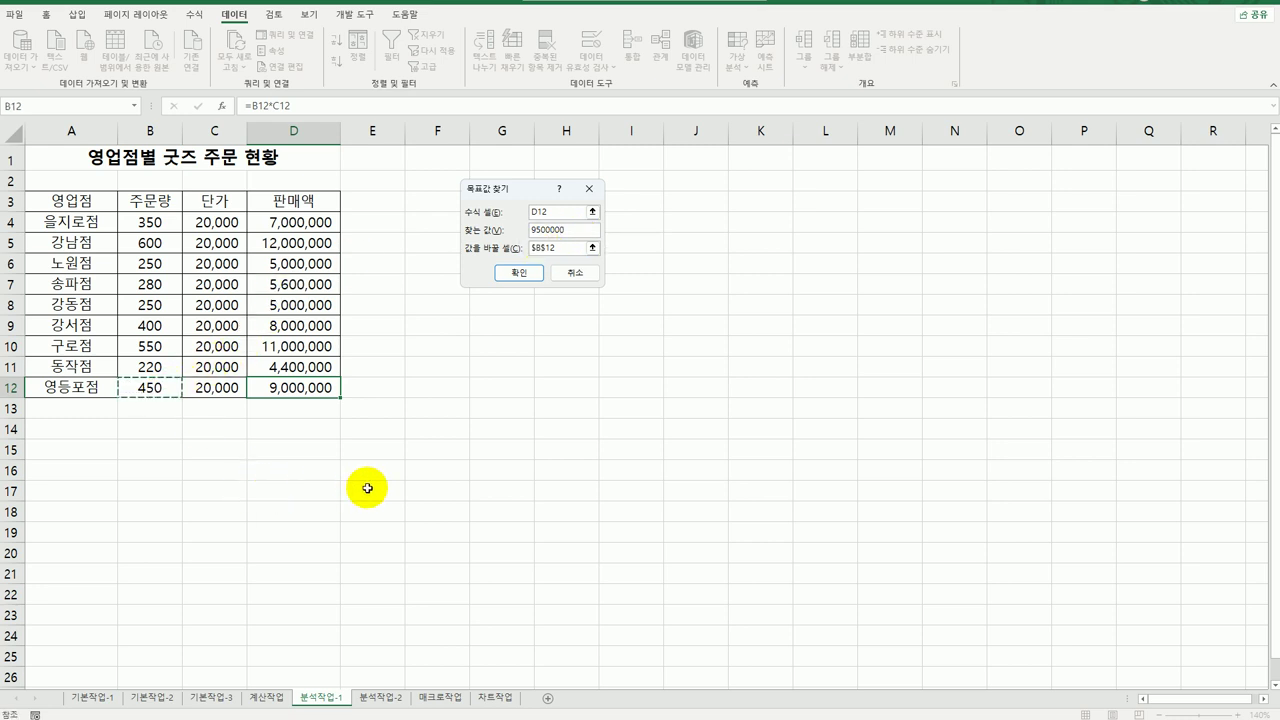
click(519, 273)
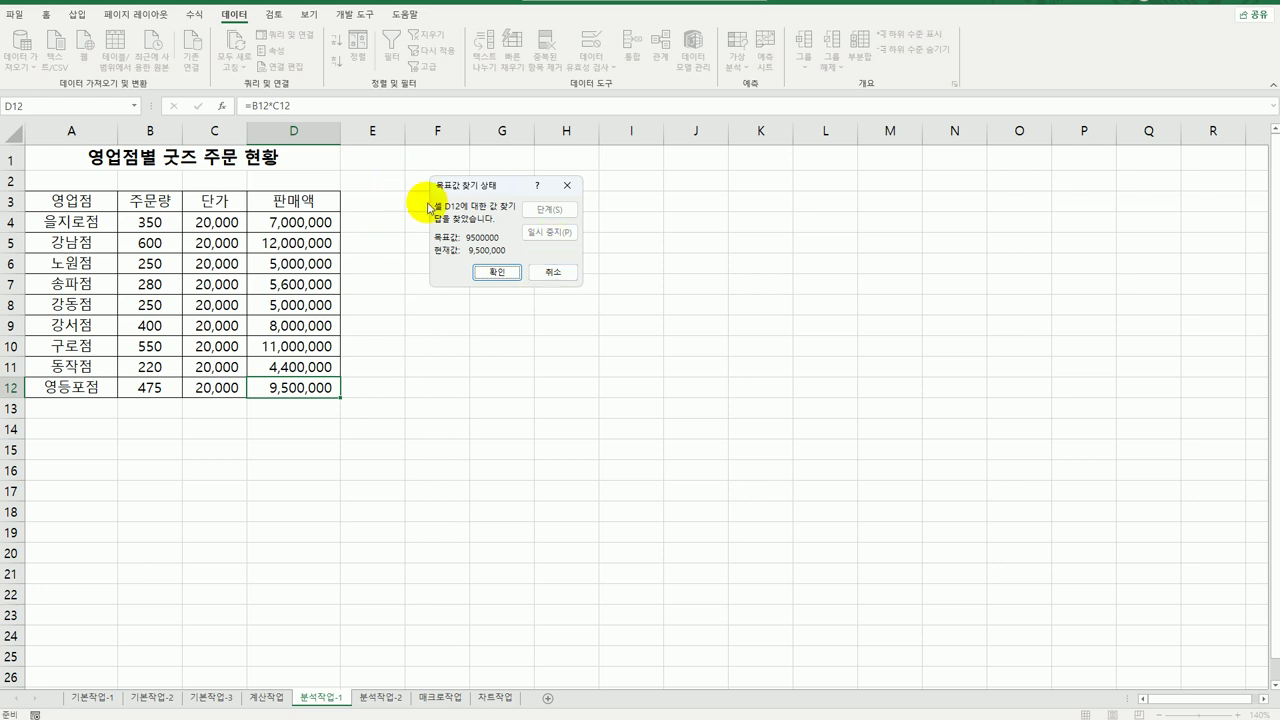
click(502, 274)
click(548, 507)
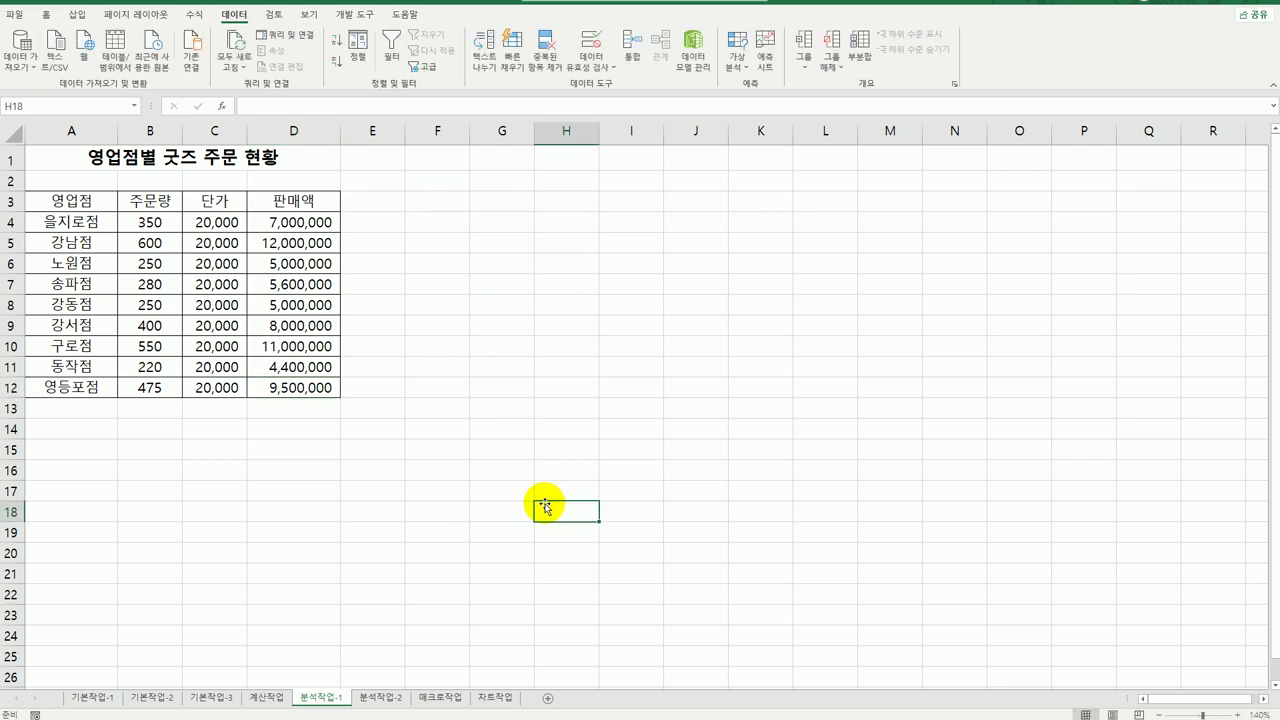
- On the 분석작업-2 sheet, widen the 출고총액 column to fit its contents
click(385, 697)
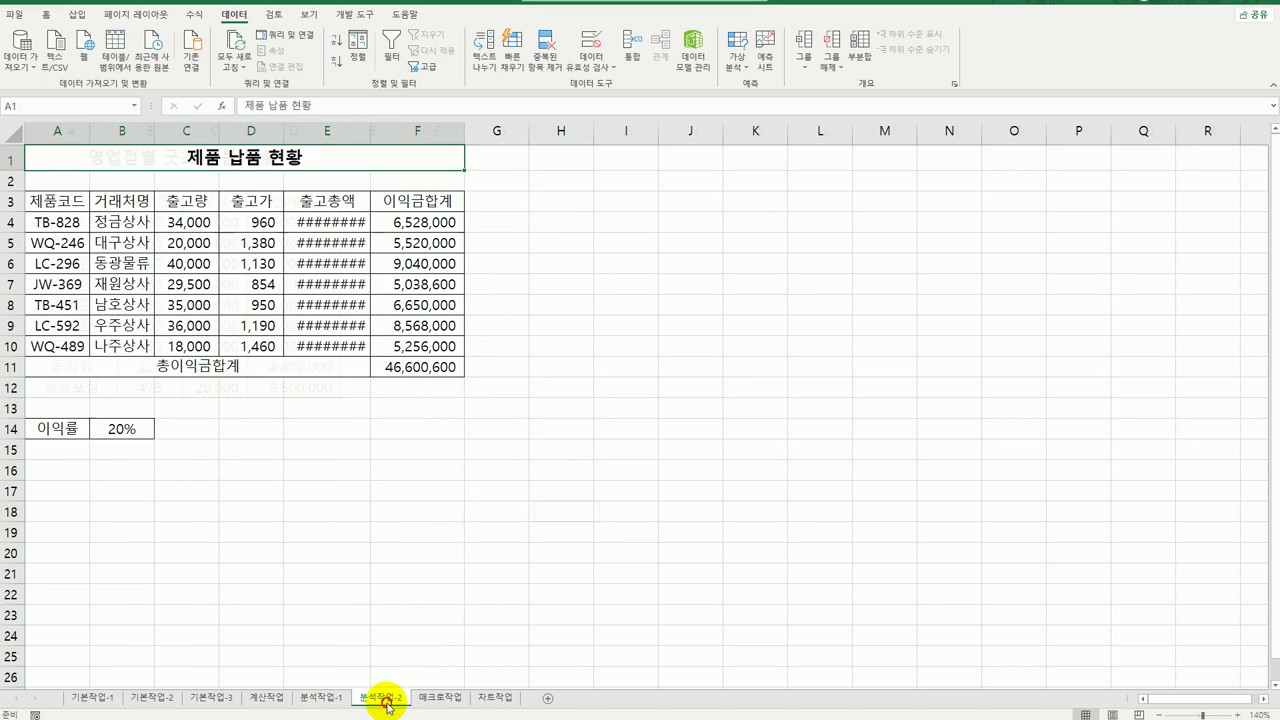
click(697, 598)
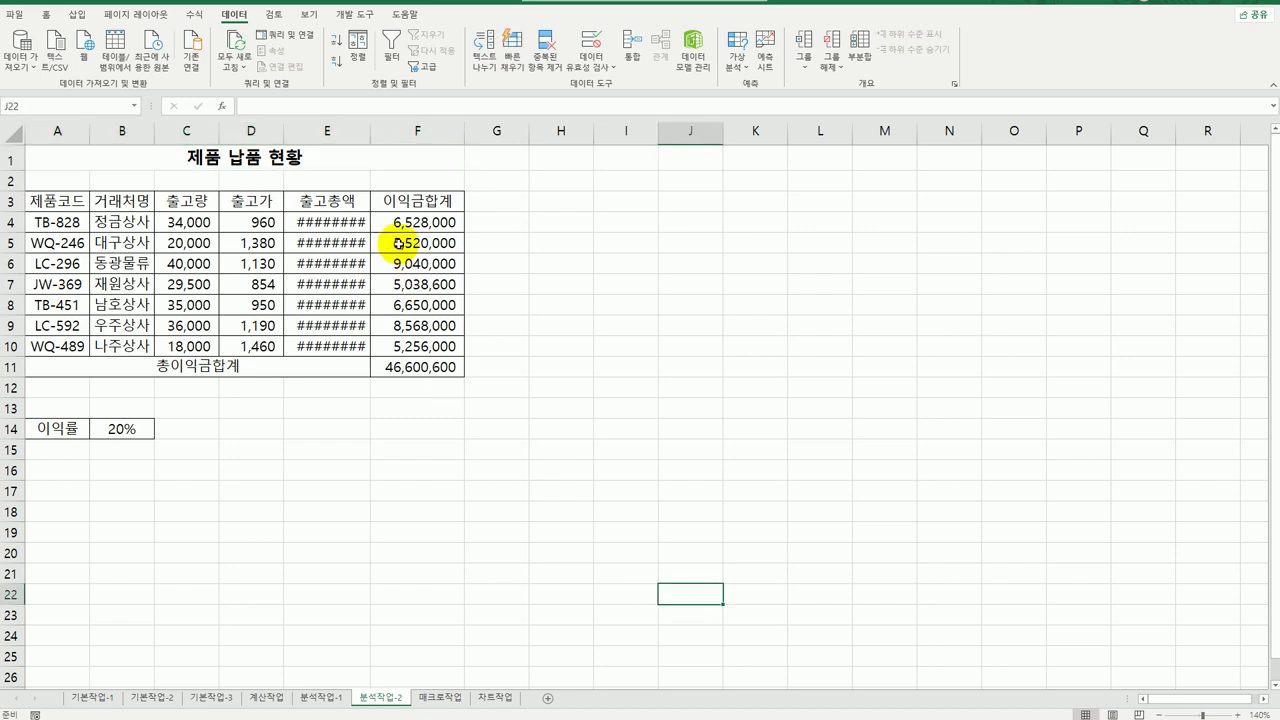
double_click(370, 130)
click(645, 466)
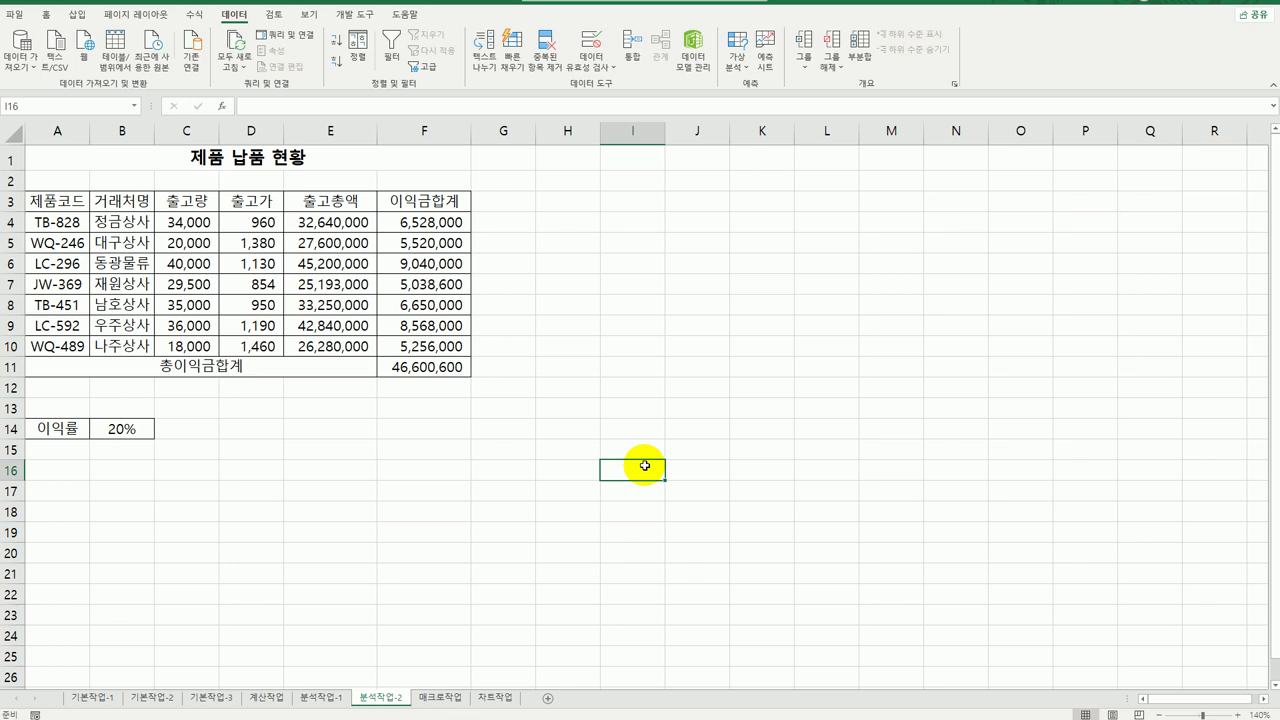
- Define the name 이익률 for cell B14
click(120, 428)
click(45, 104)
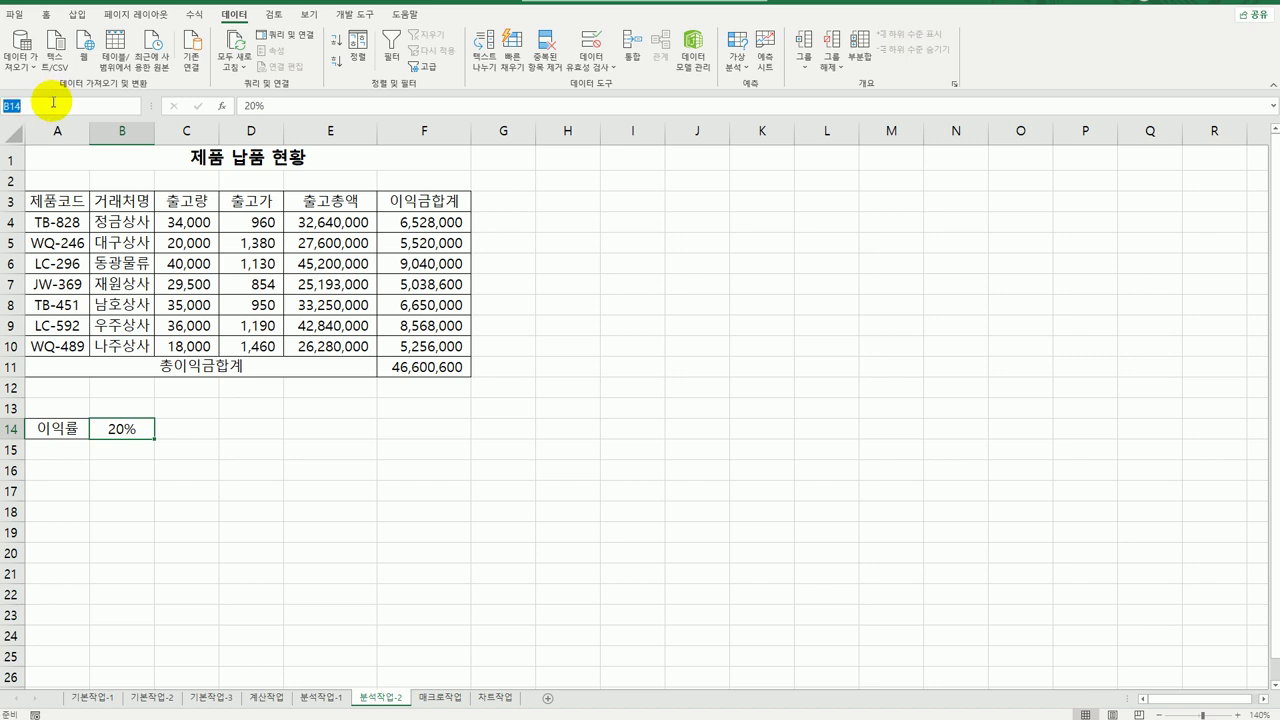
text(dld)
text(이익률)
key(Return)
- Define the name 이익금합계 for the 총이익금합계 value in cell F11
click(424, 364)
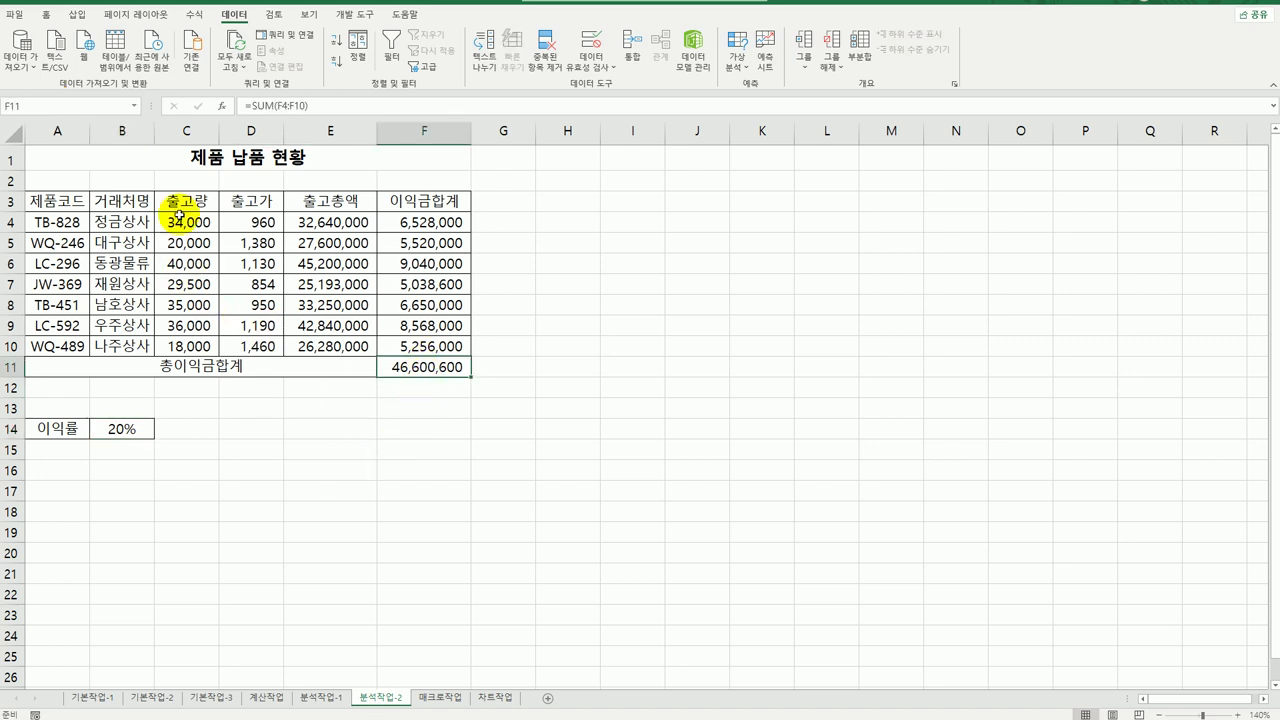
click(66, 106)
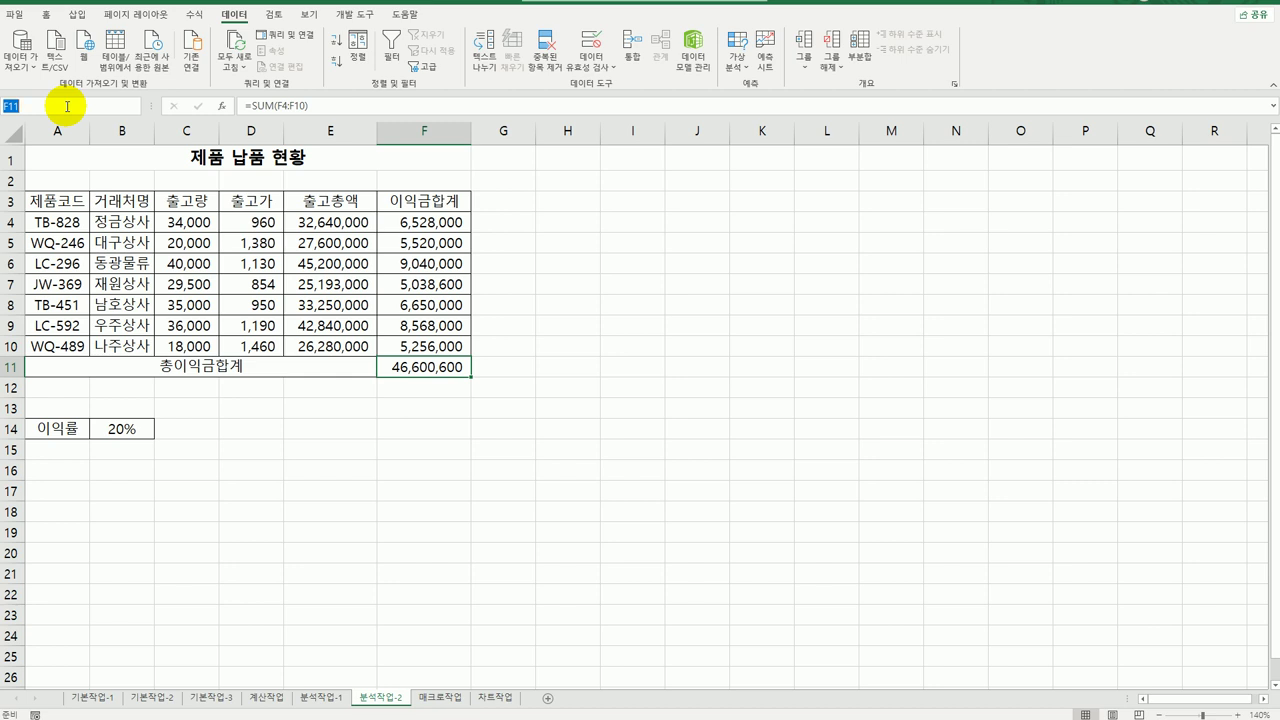
text(이익금합계)
key(Return)
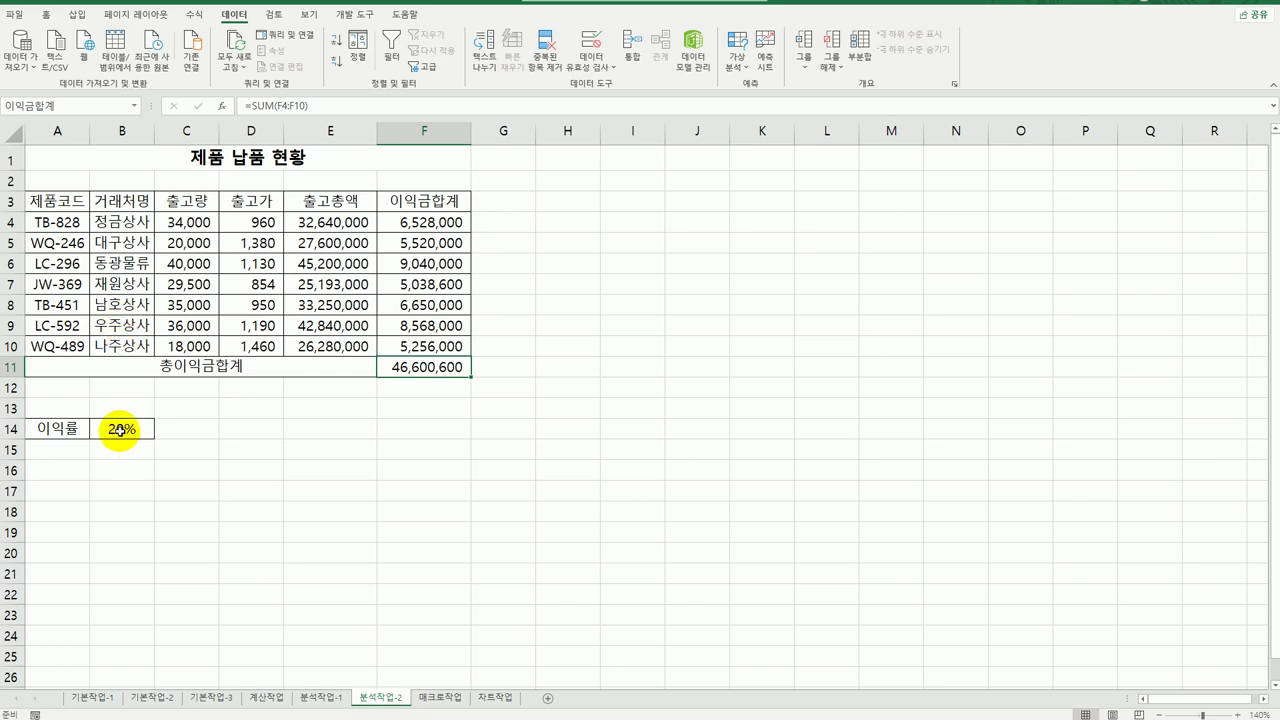
- Create a scenario named 이익률인상 with B14 as the changing cell and an empty description, and continue to another new scenario
click(121, 429)
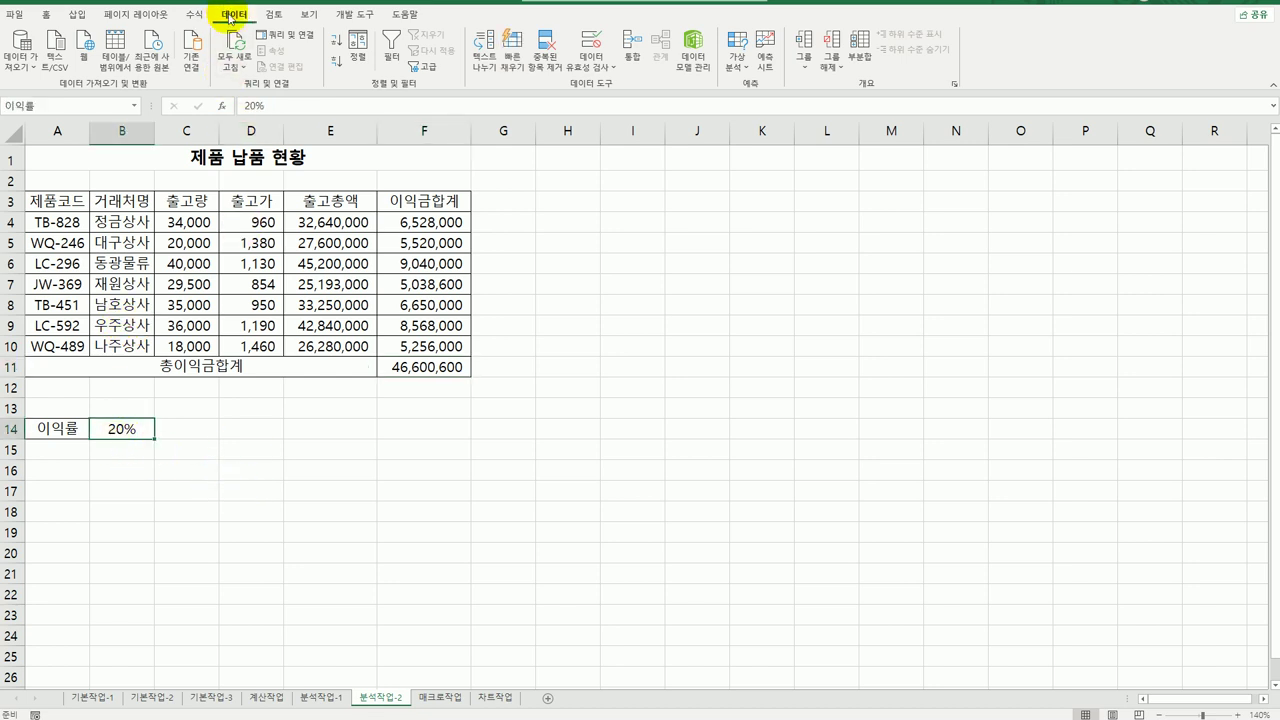
click(735, 60)
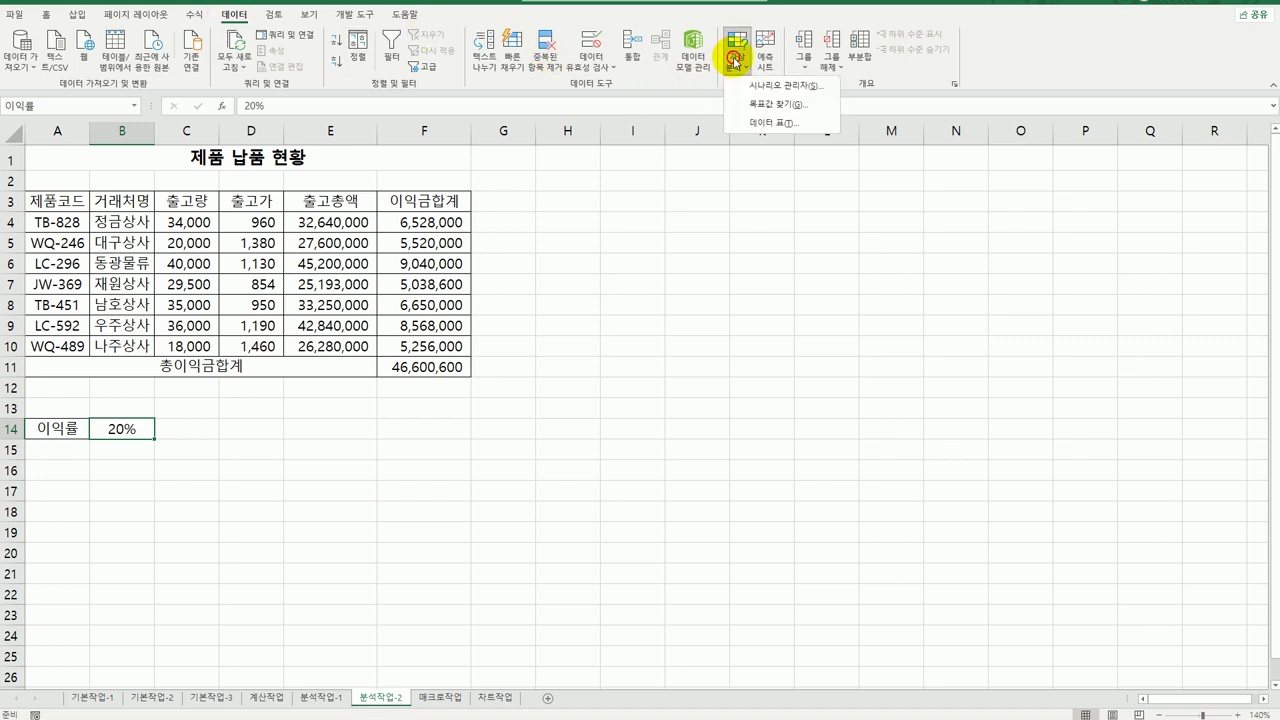
click(757, 88)
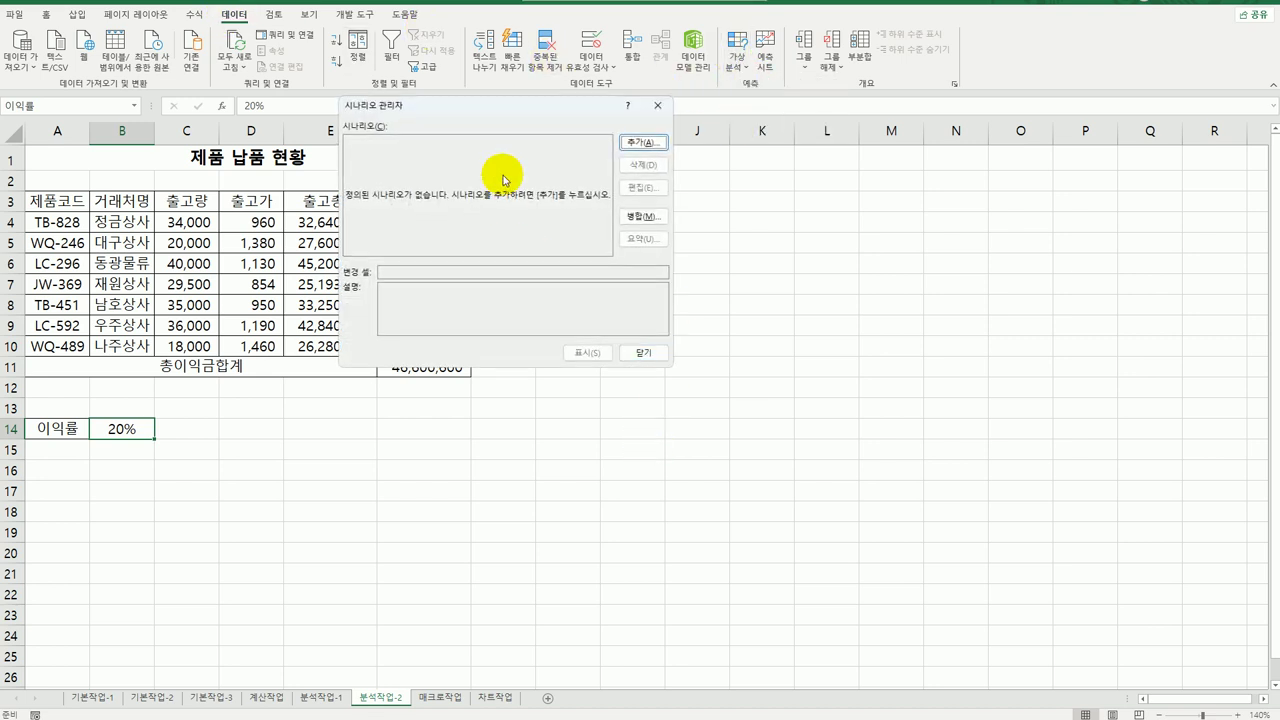
drag(500, 114, 740, 220)
click(870, 251)
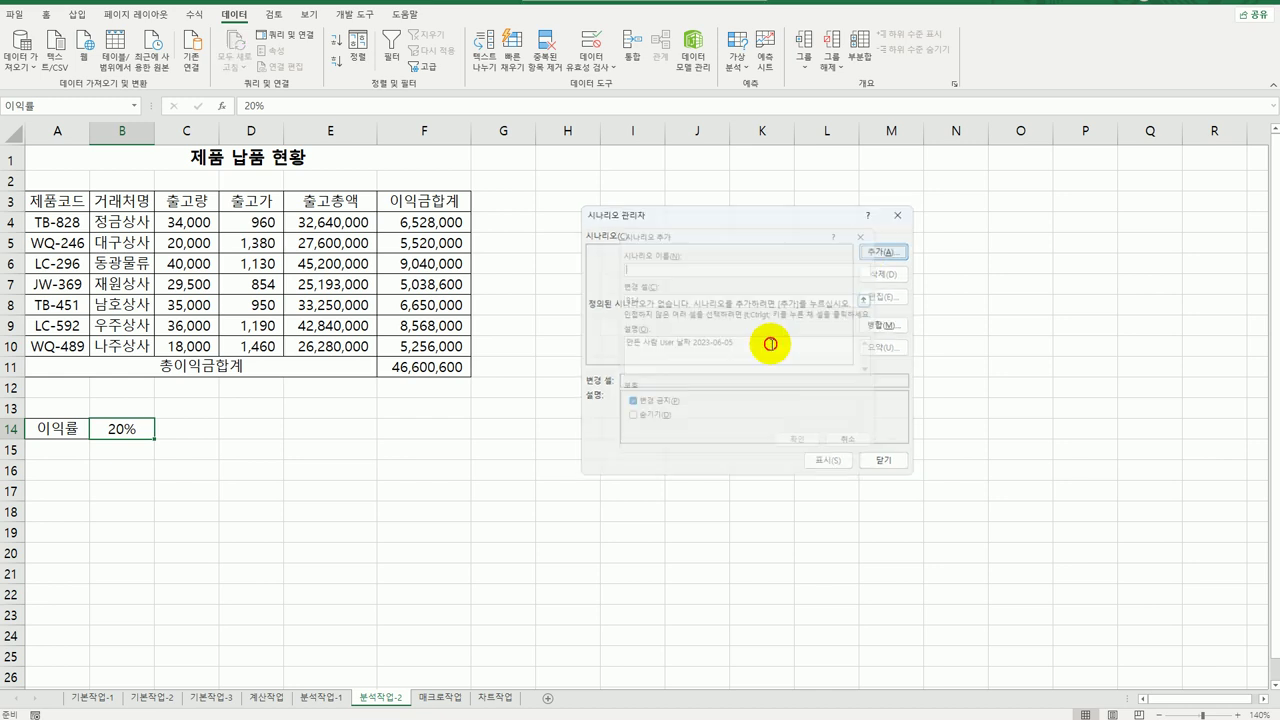
drag(760, 342, 500, 325)
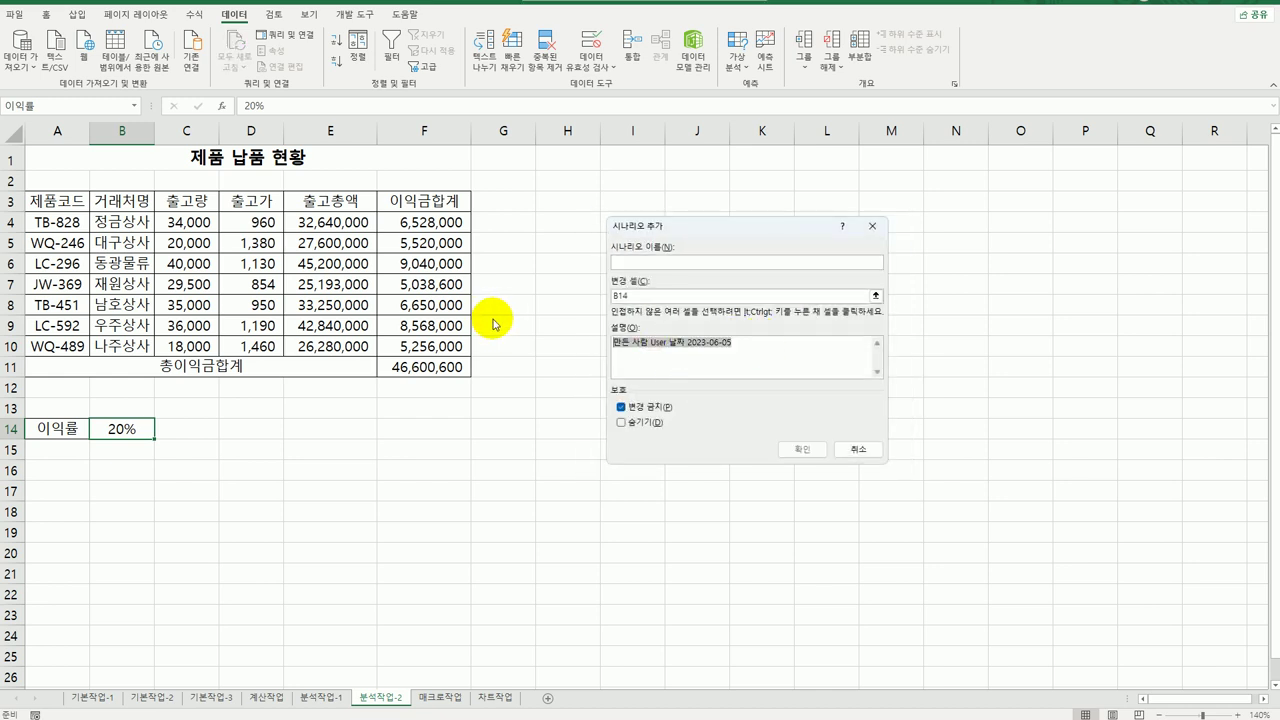
key(Delete)
click(683, 264)
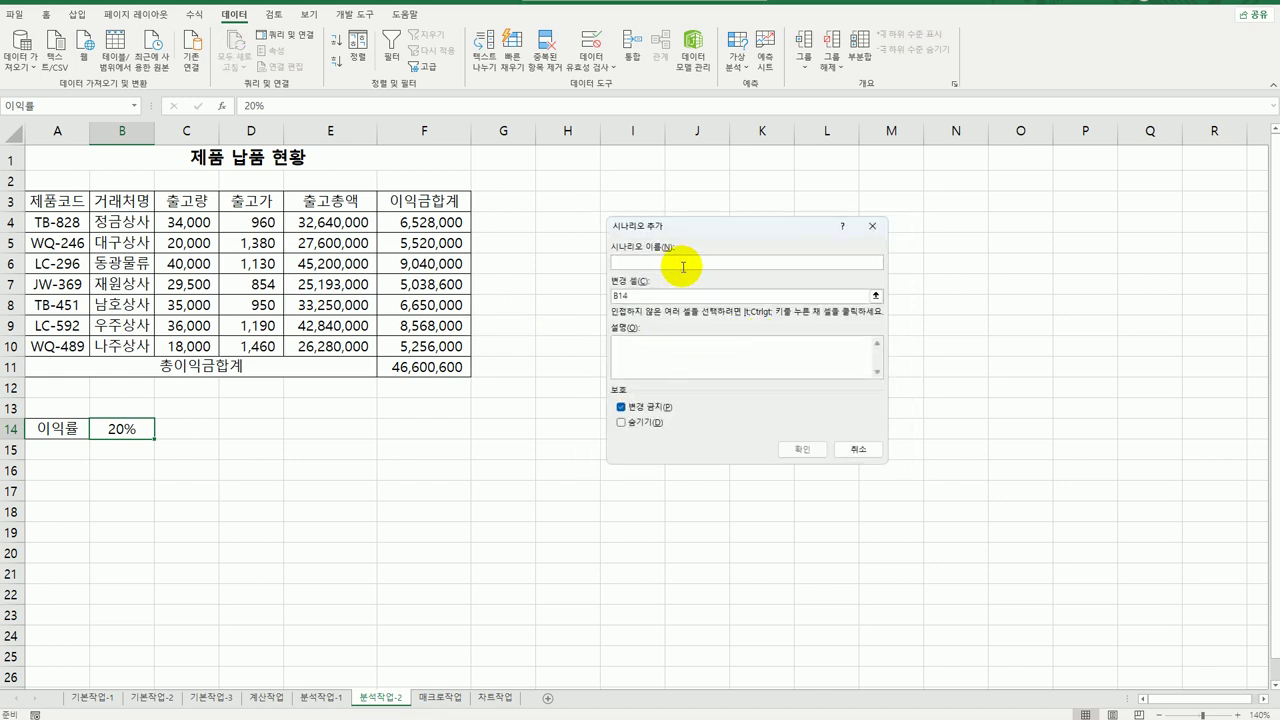
text(ㅇ)
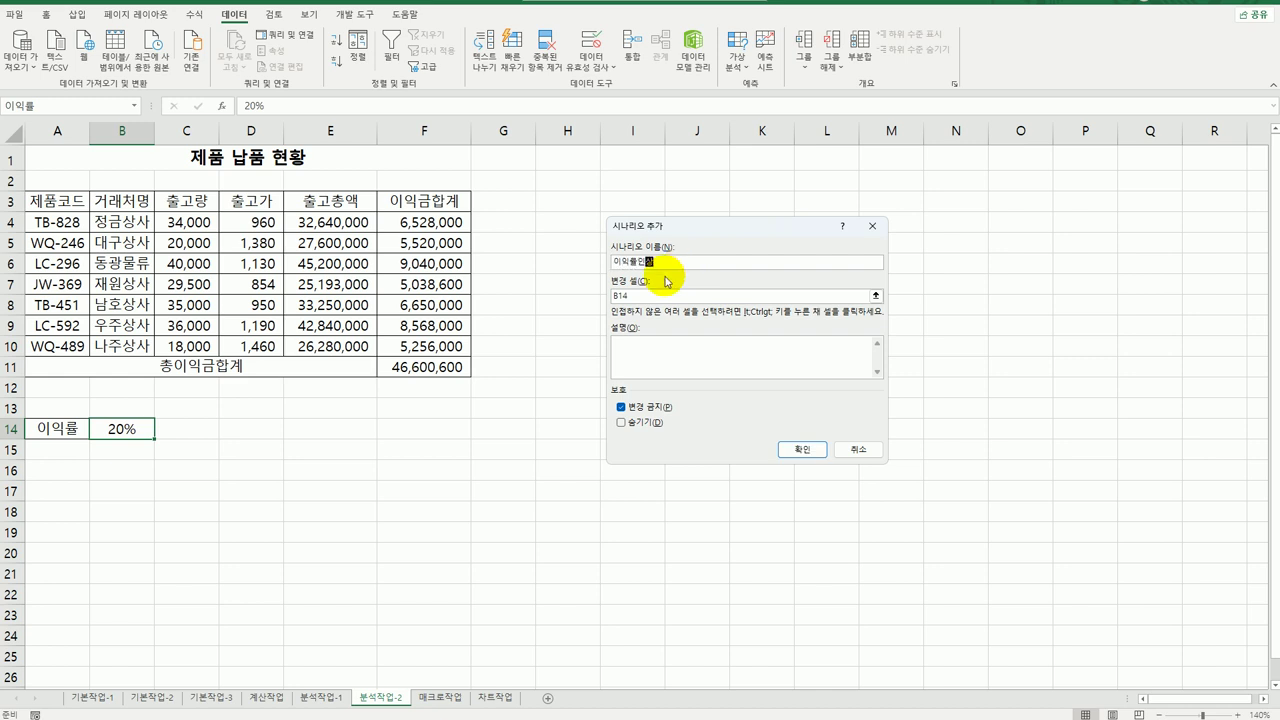
click(805, 450)
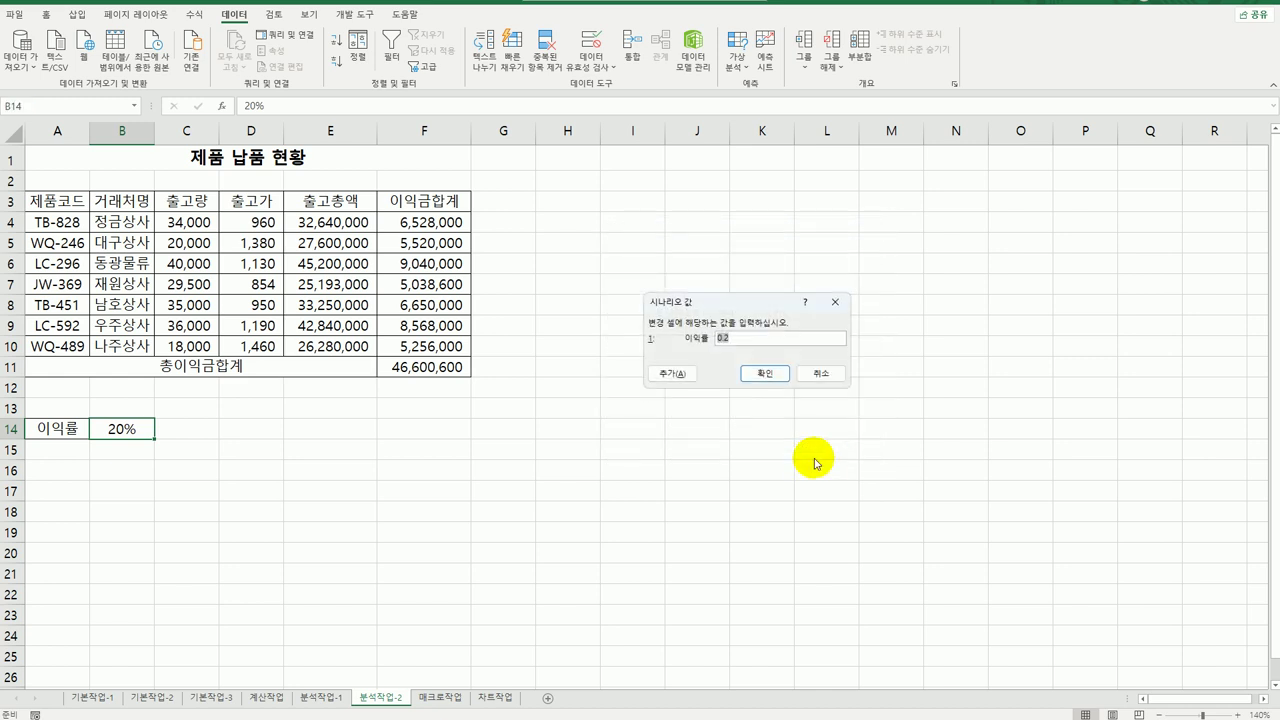
click(673, 373)
- Create a scenario named 이익률인하 for changing cell B14 with an empty description and an 이익률 value of 10%
drag(748, 346, 451, 312)
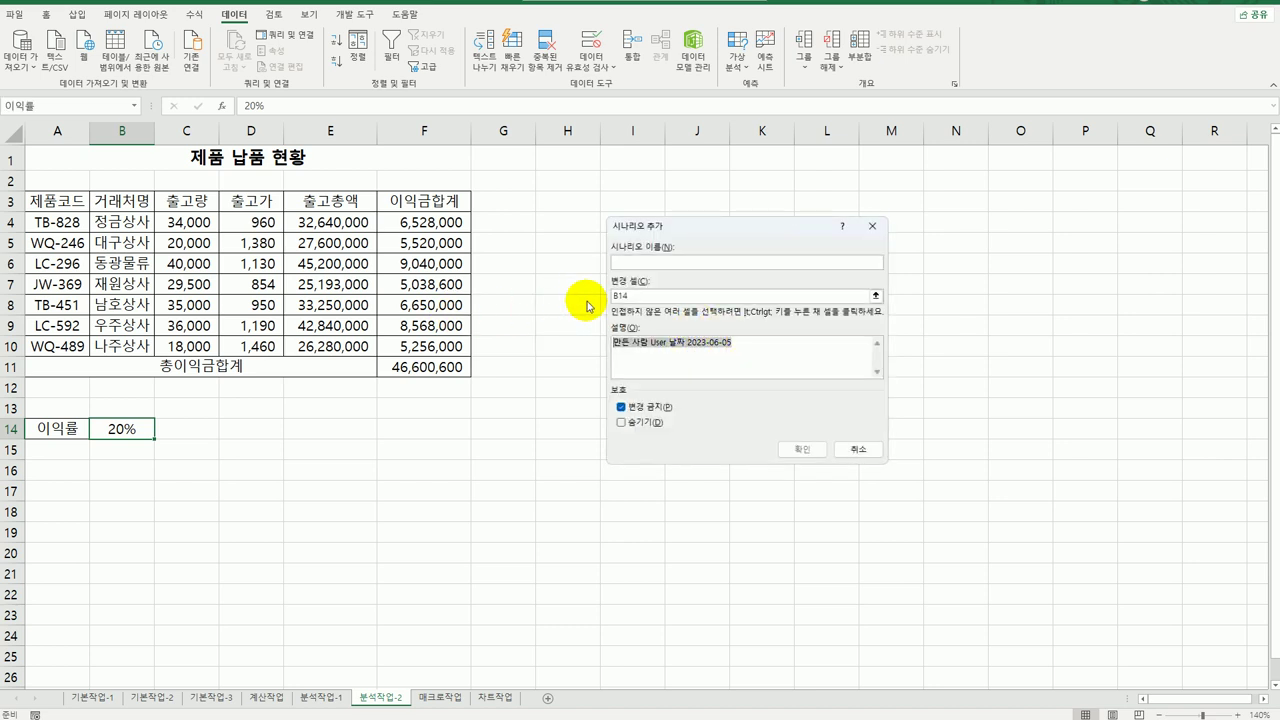
key(Delete)
click(630, 264)
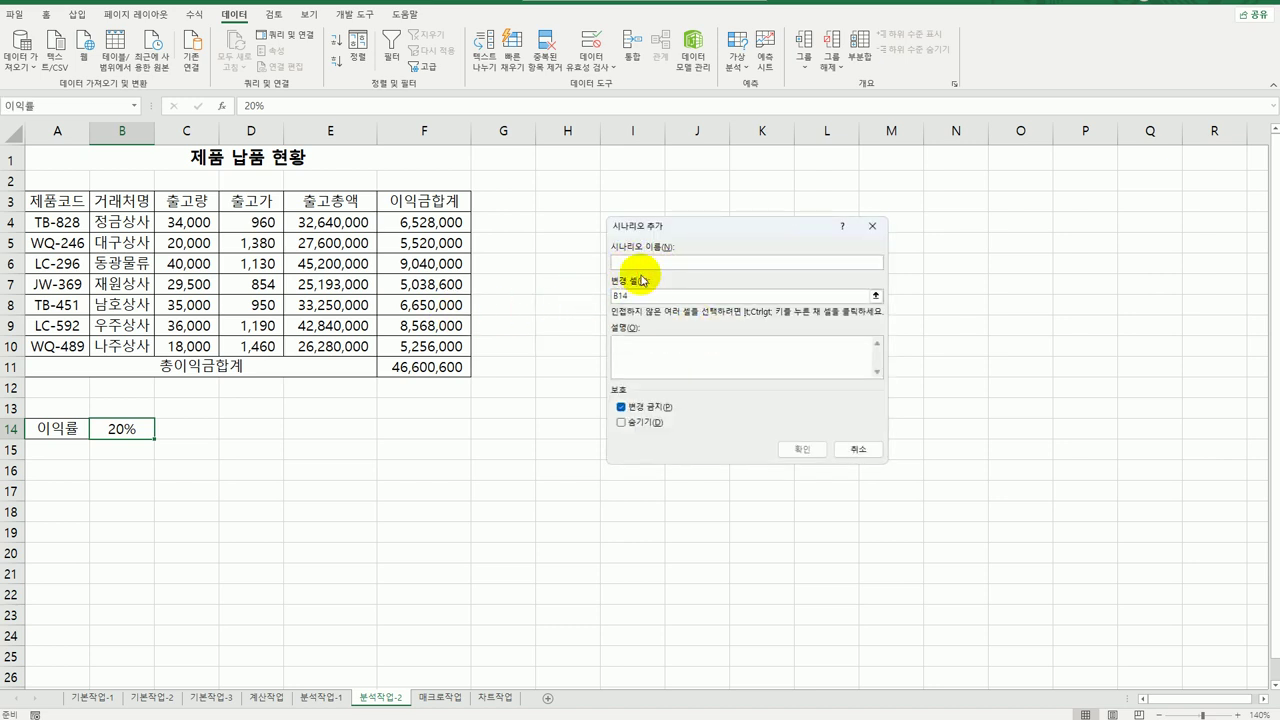
text(이익률인하)
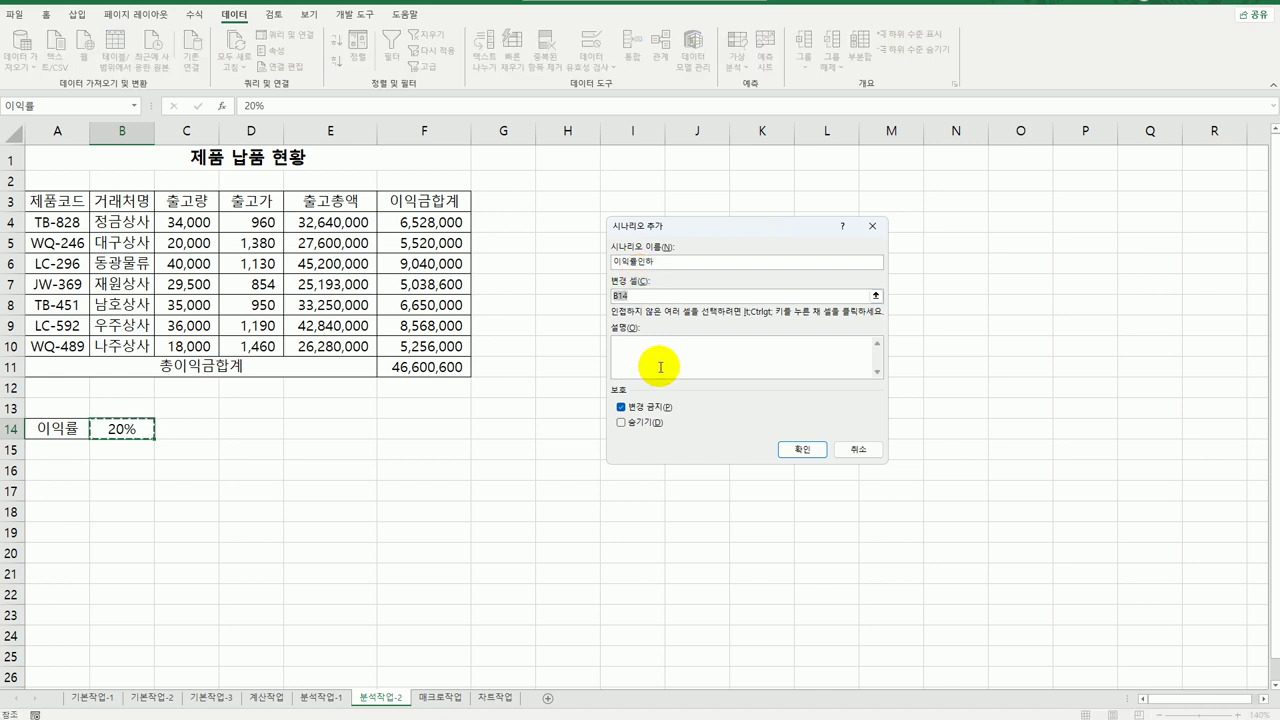
click(800, 451)
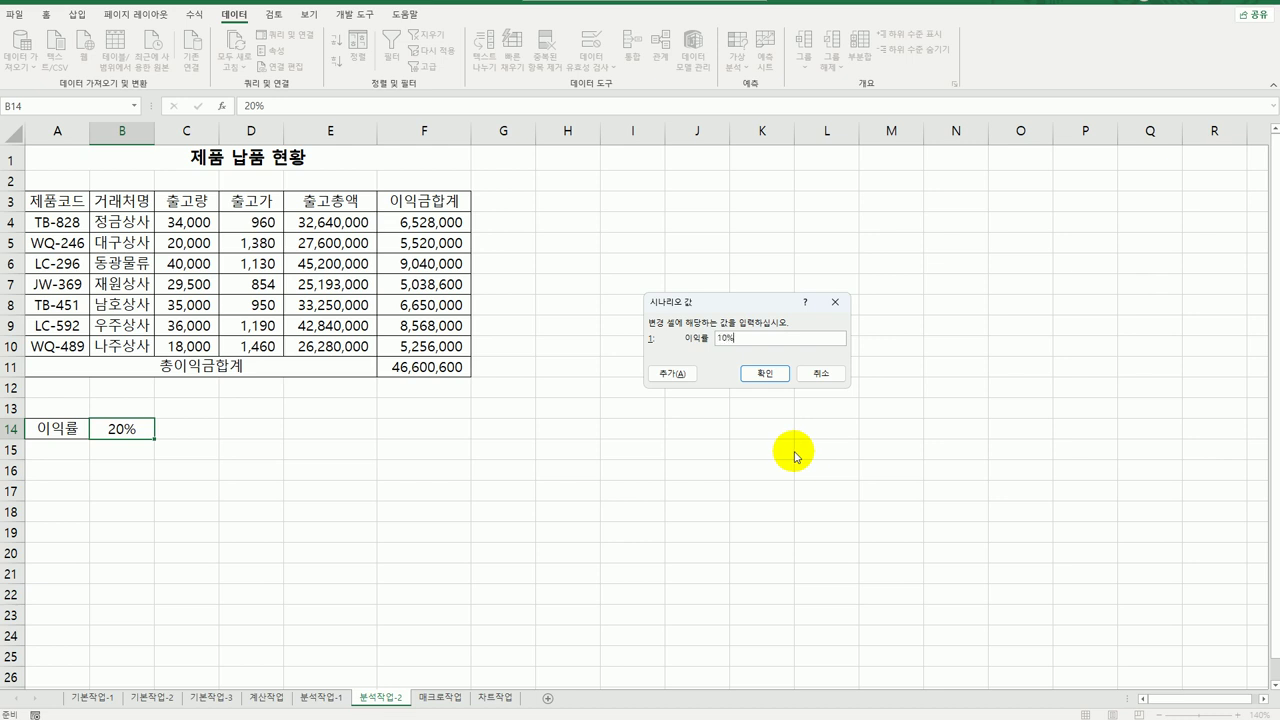
click(765, 374)
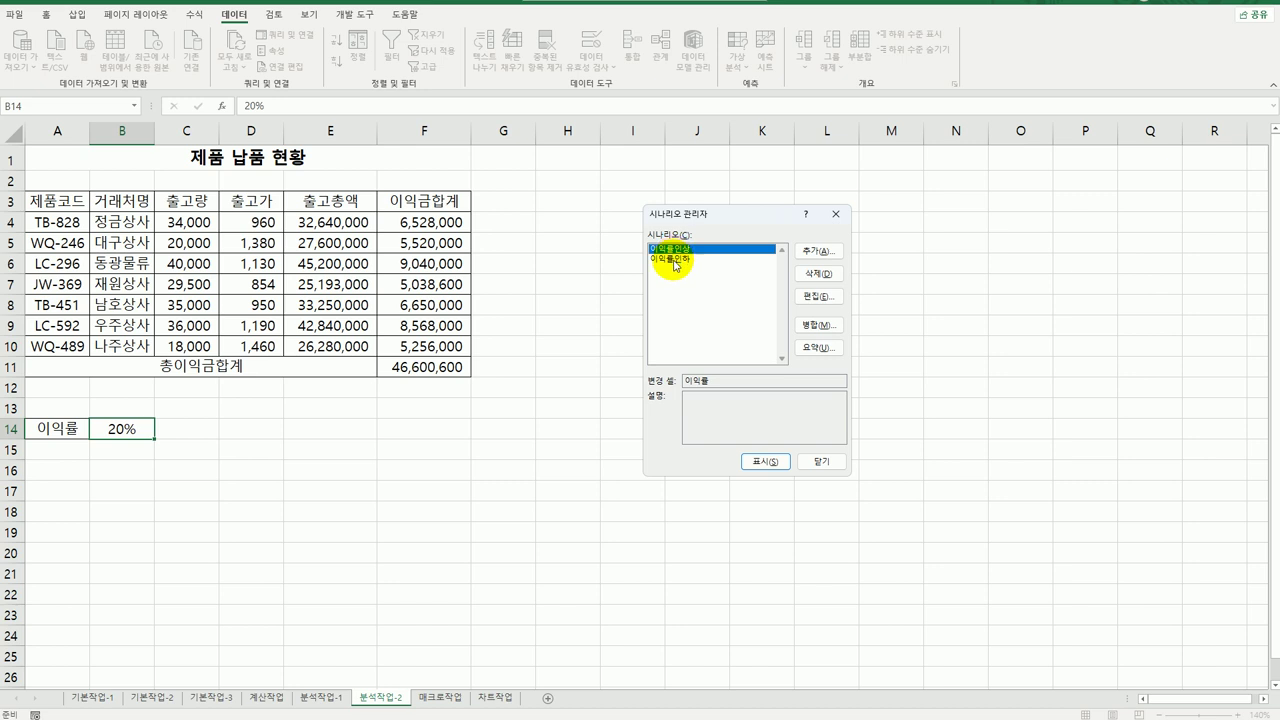
- Generate a scenario summary report with F11 as the result cell
click(816, 347)
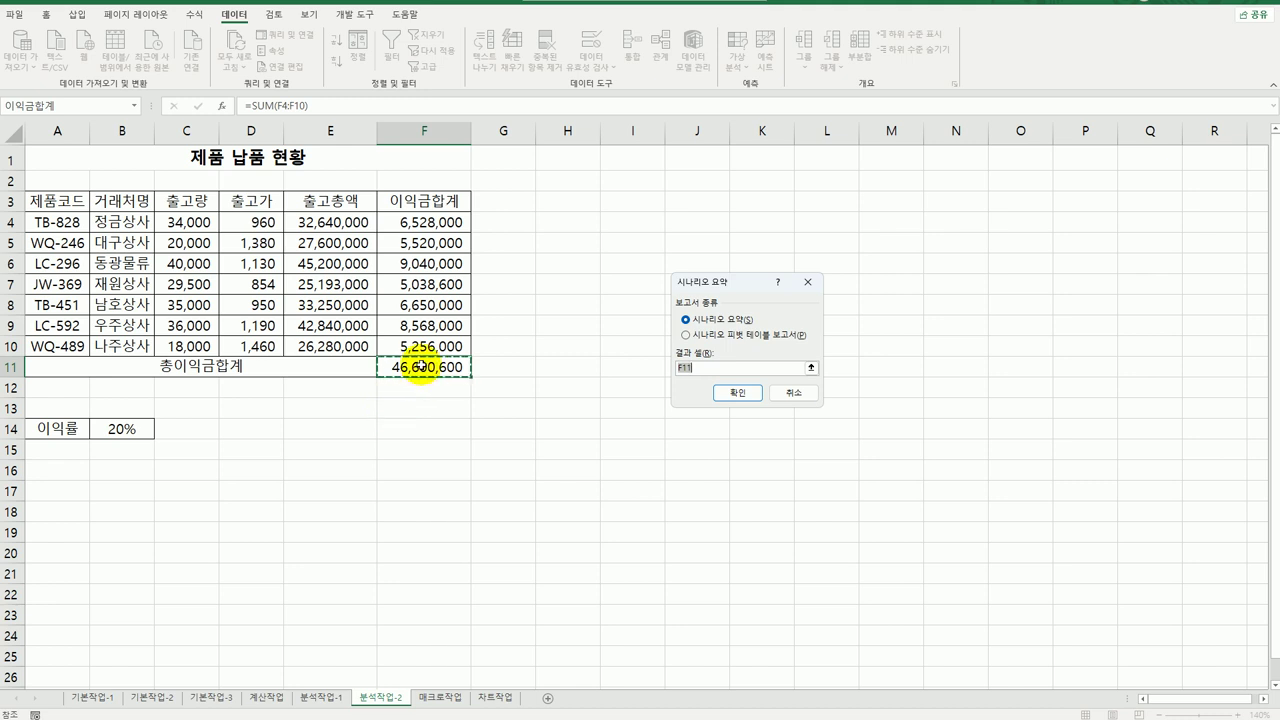
click(739, 393)
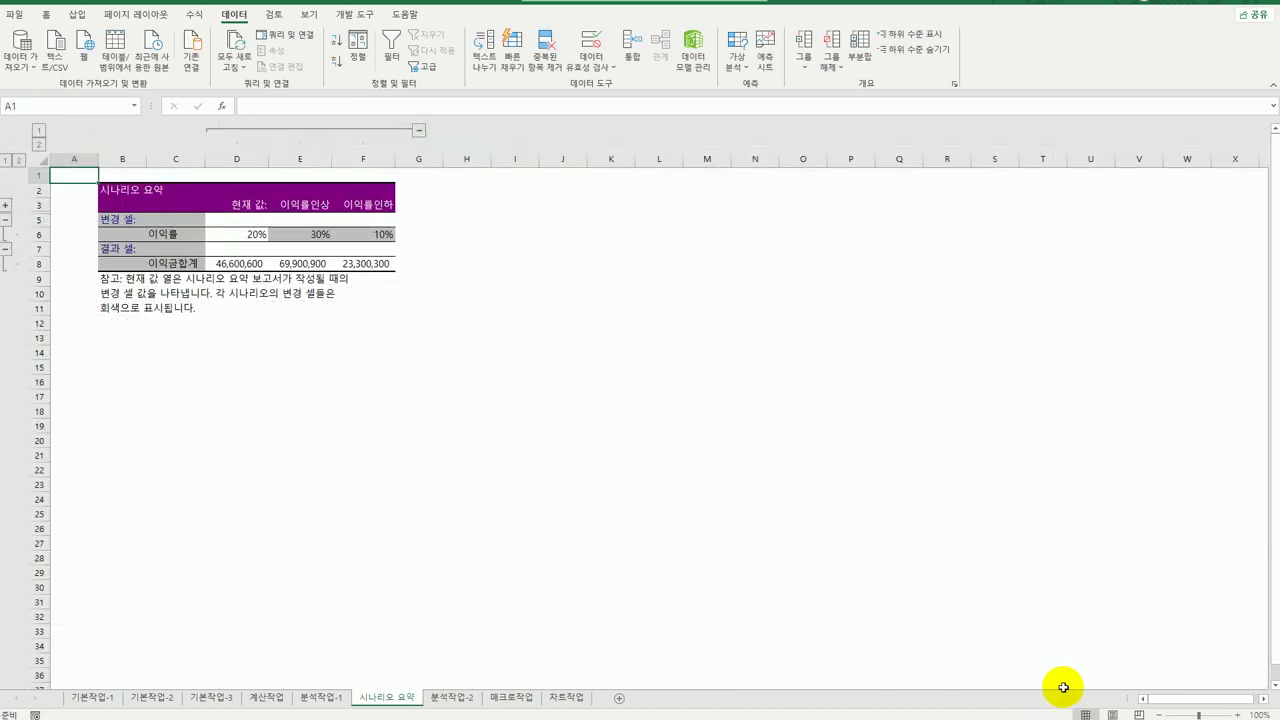
click(1239, 715)
click(1239, 715)
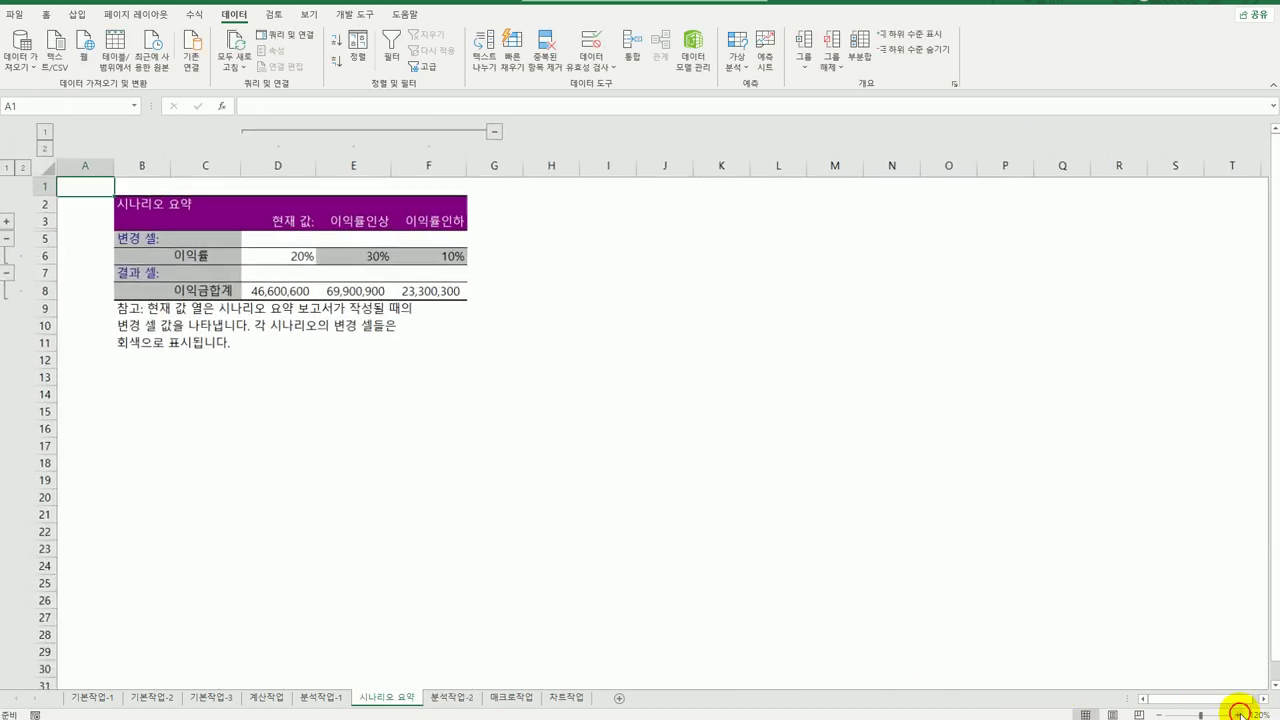
click(1239, 715)
click(1239, 715)
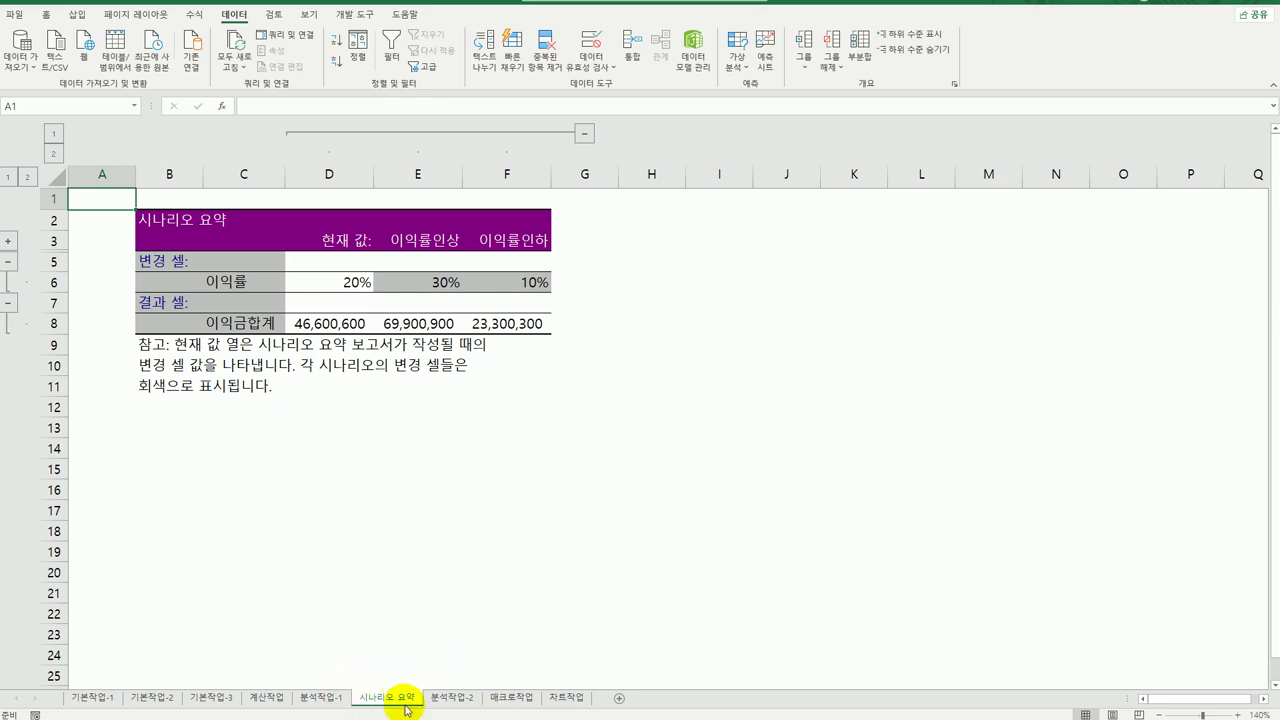
- On the 매크로작업 sheet, draw a form-control button over cells B12:C13
click(522, 700)
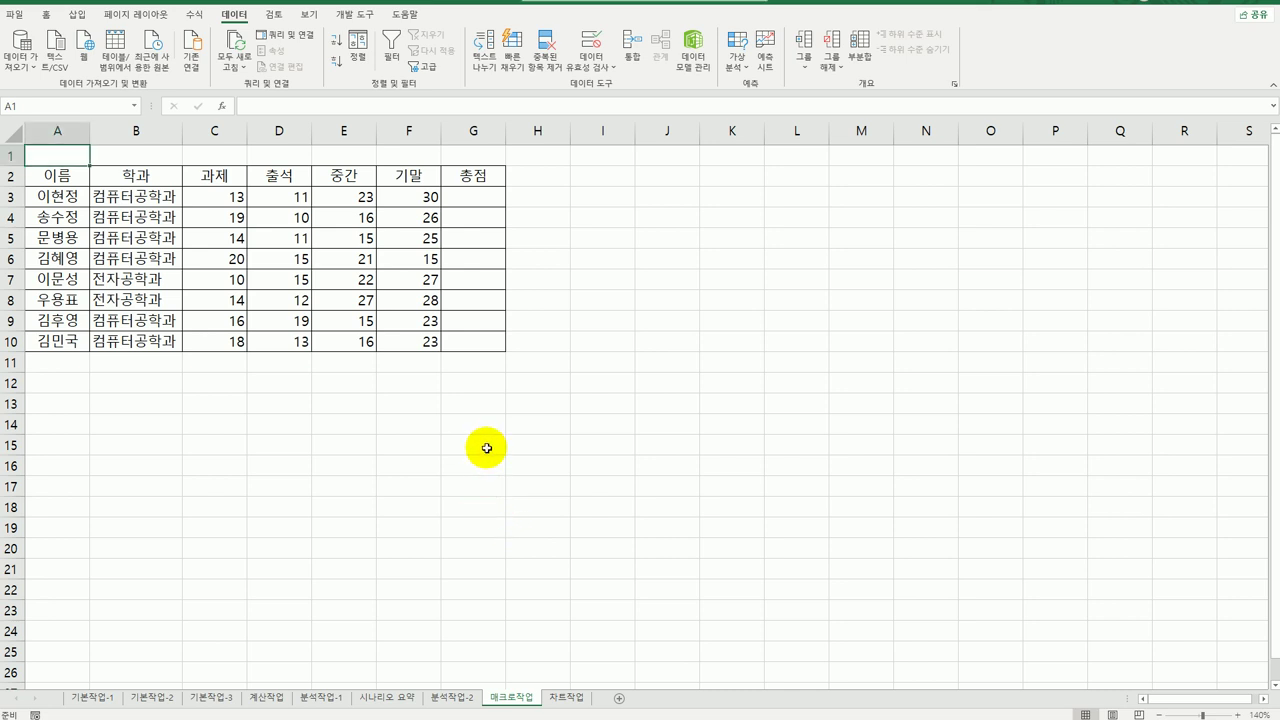
click(353, 14)
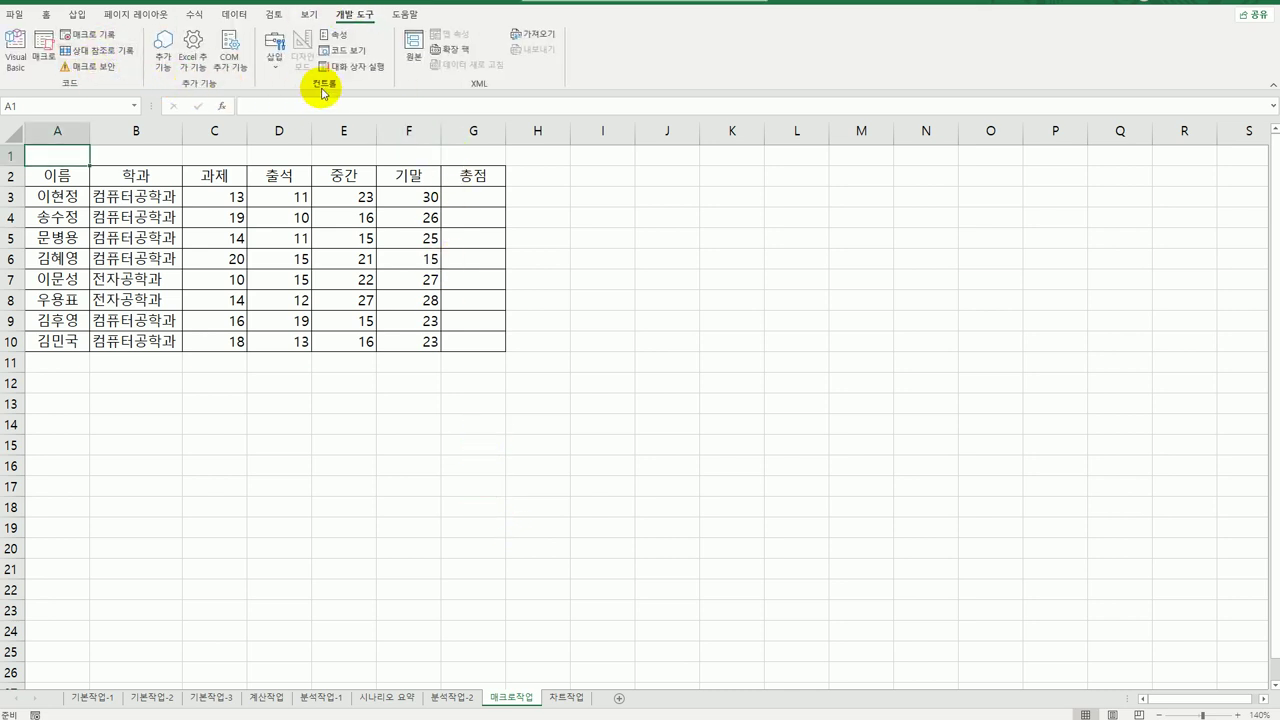
click(273, 62)
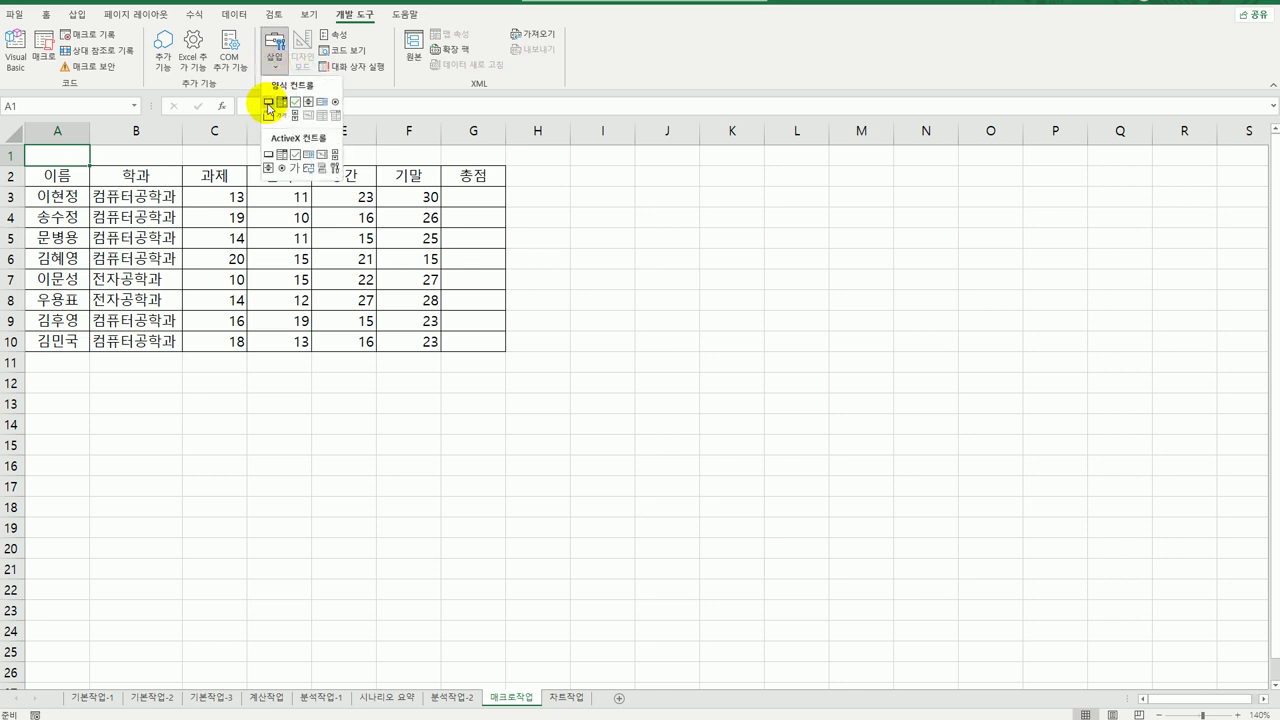
click(271, 107)
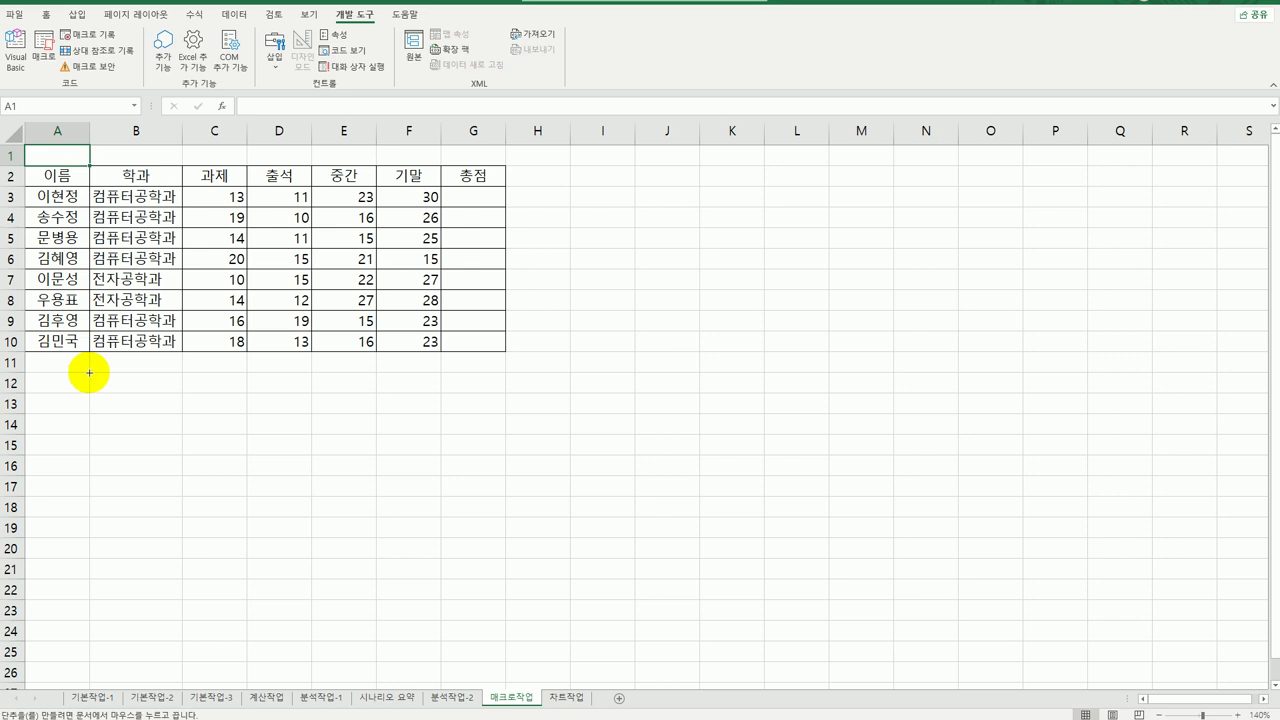
drag(89, 372, 241, 414)
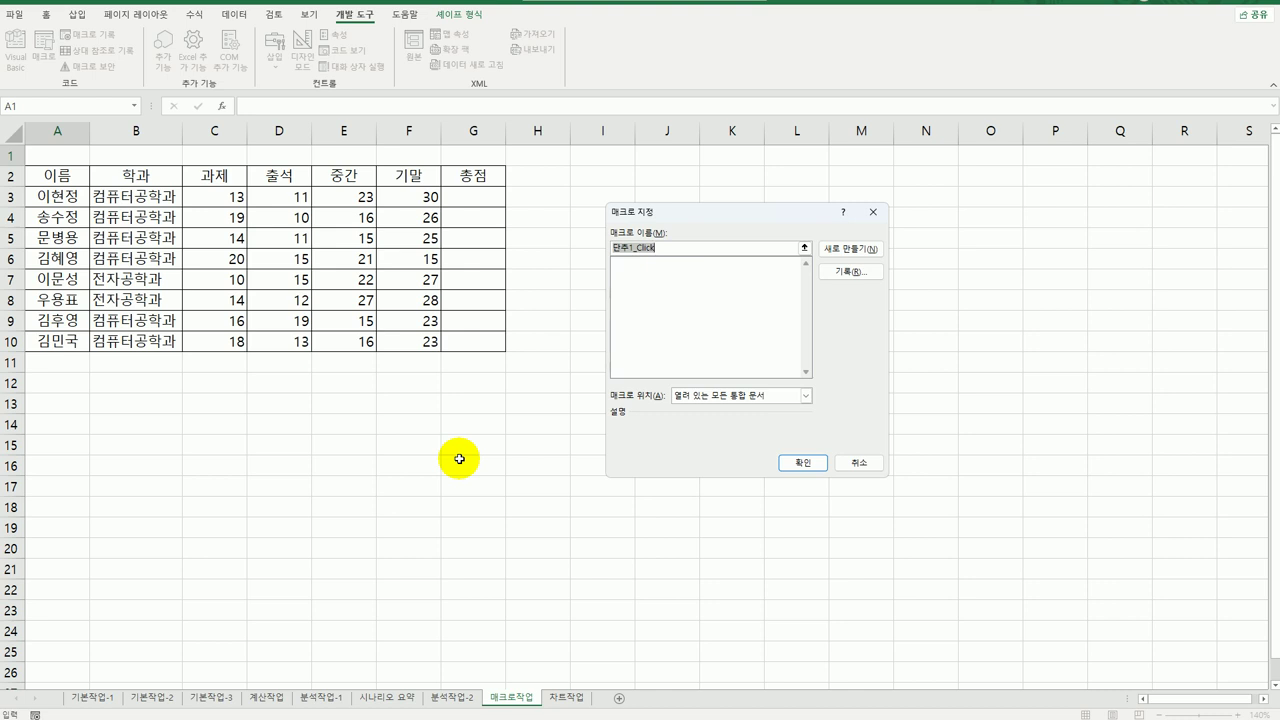
- Assign the button a new macro named 총점, stored in the current workbook, and start recording it
text(총점)
click(849, 271)
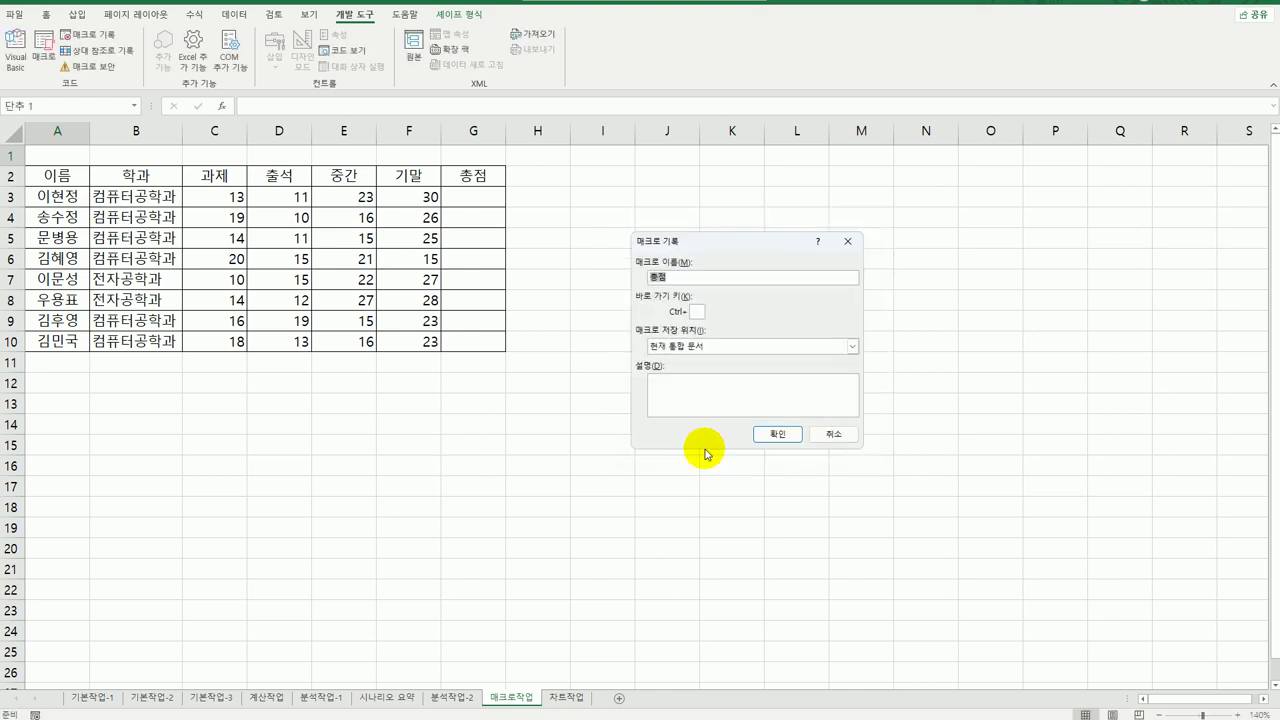
click(783, 436)
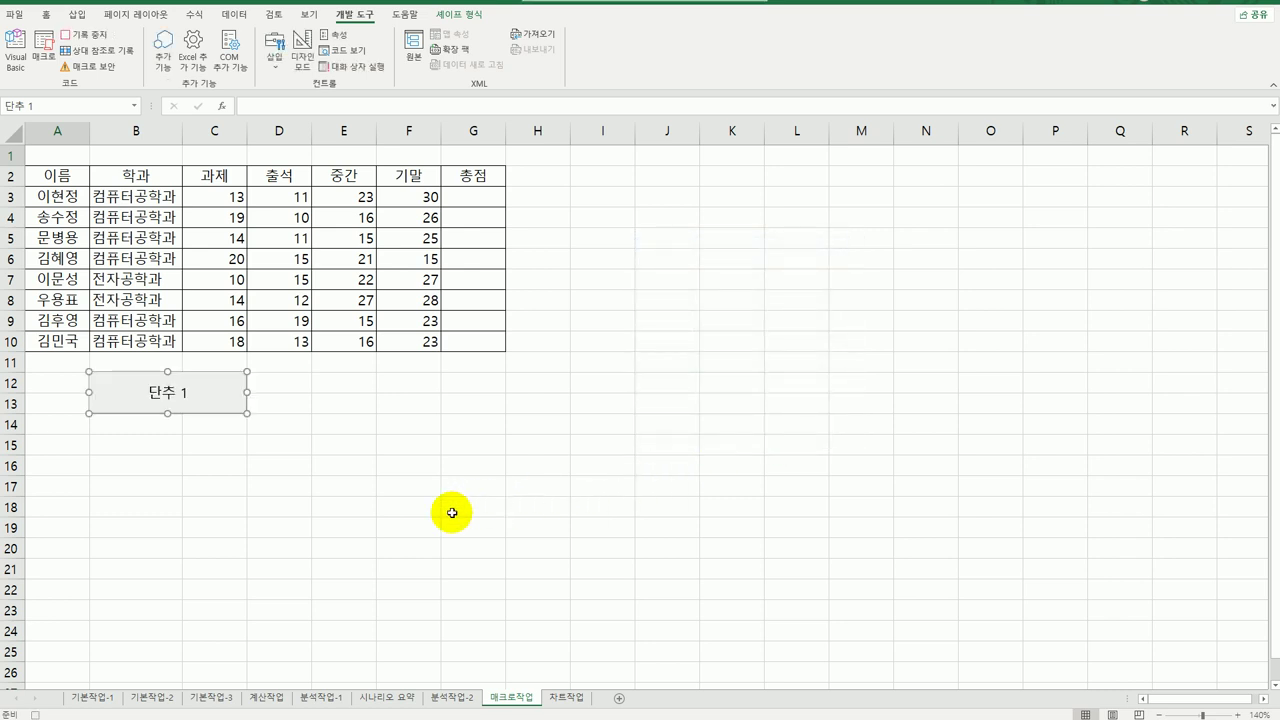
- Enter a SUM formula in G3 that totals the scores in C3:F3
click(489, 199)
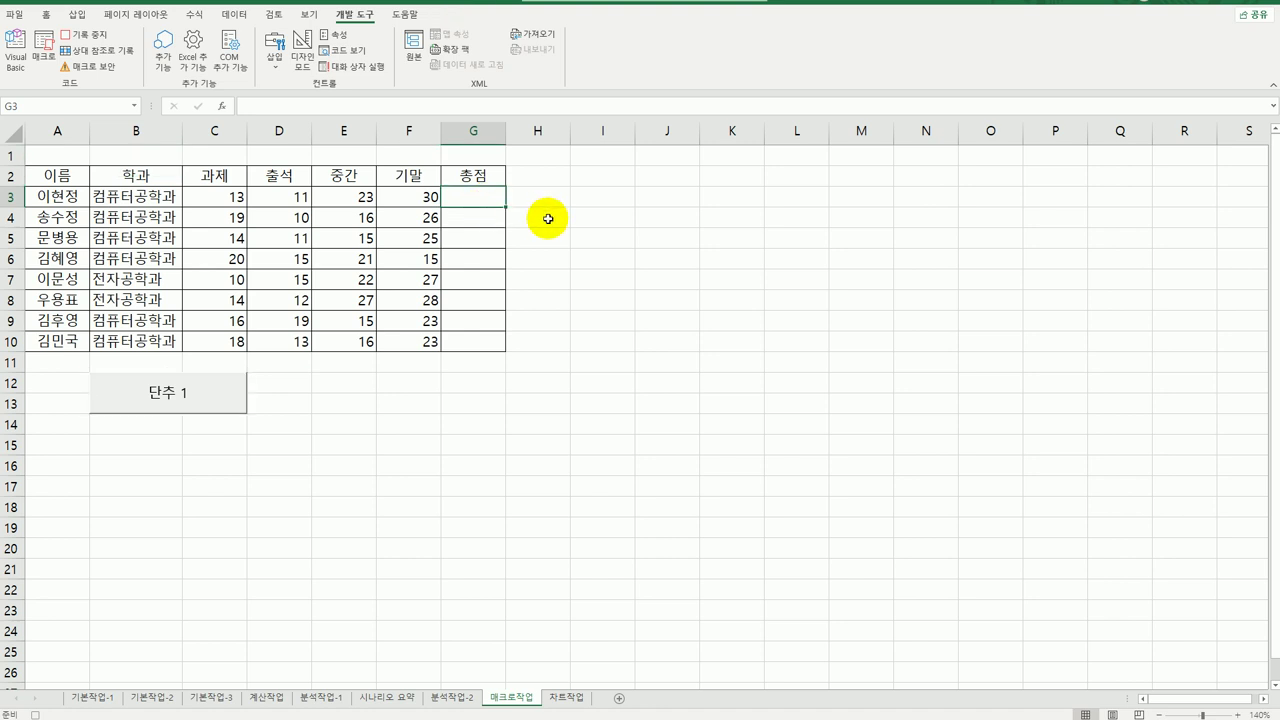
text(=ㄴ)
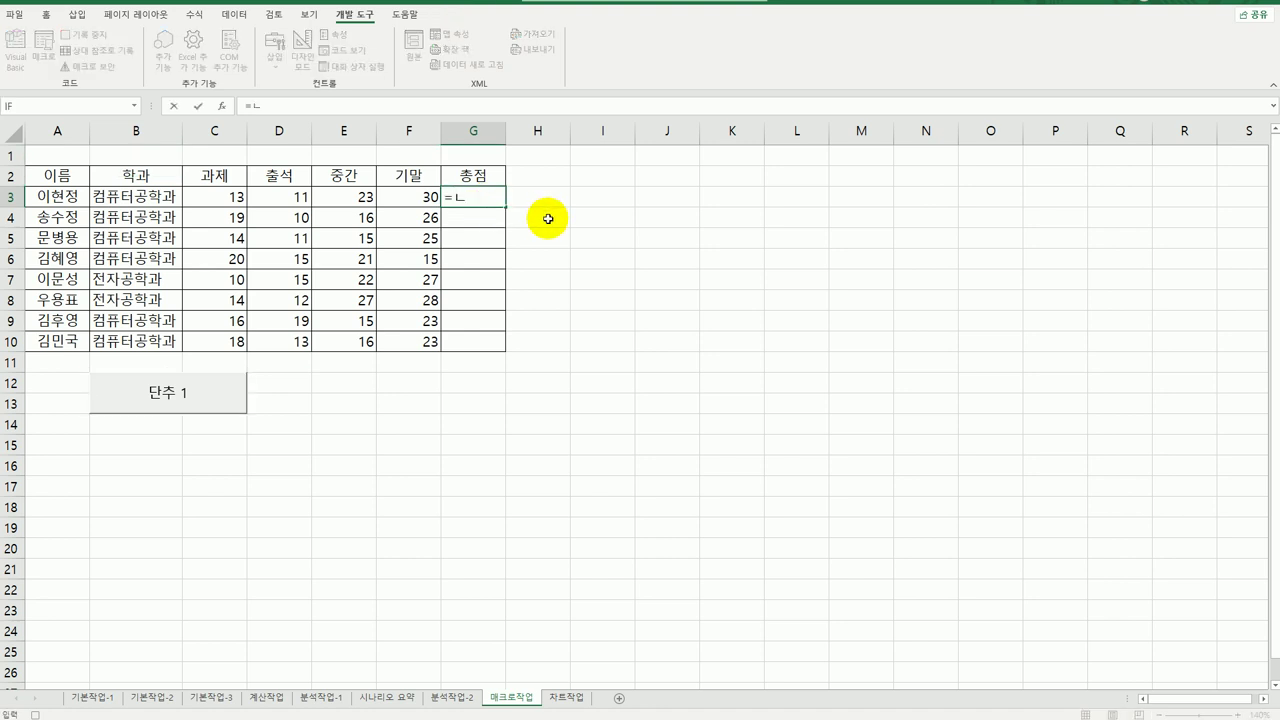
text(sum()
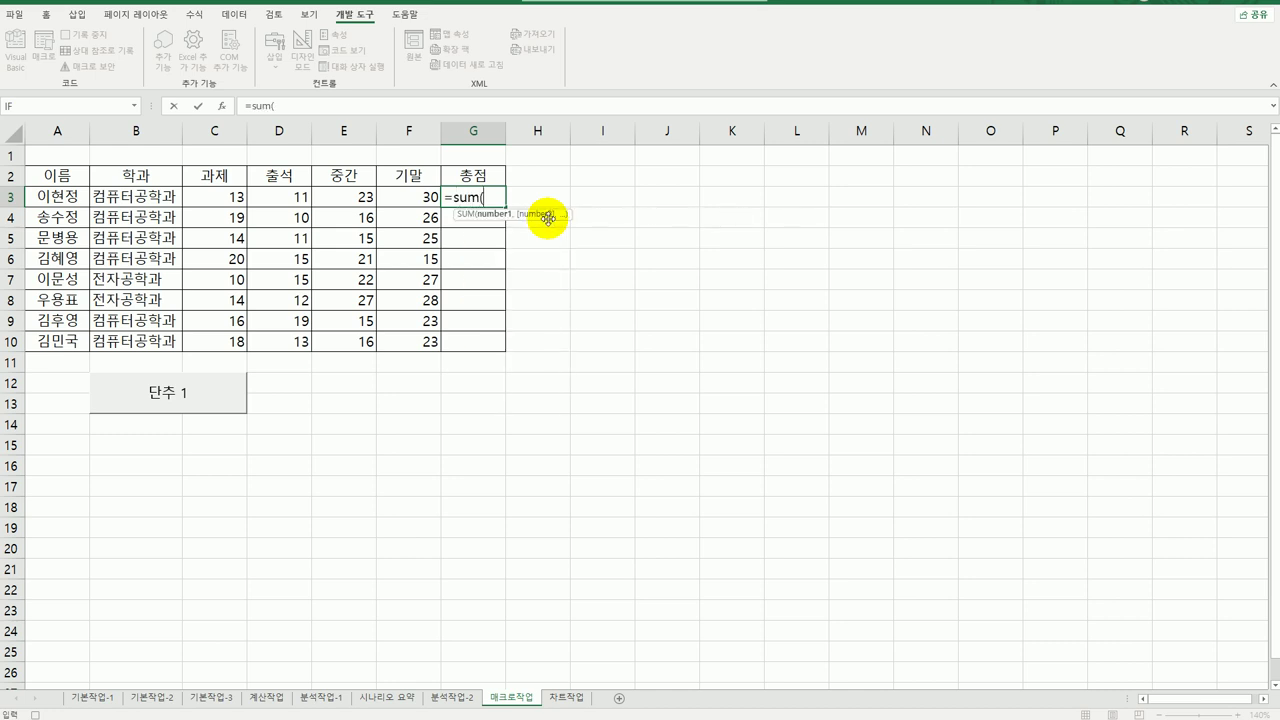
drag(232, 196, 418, 202)
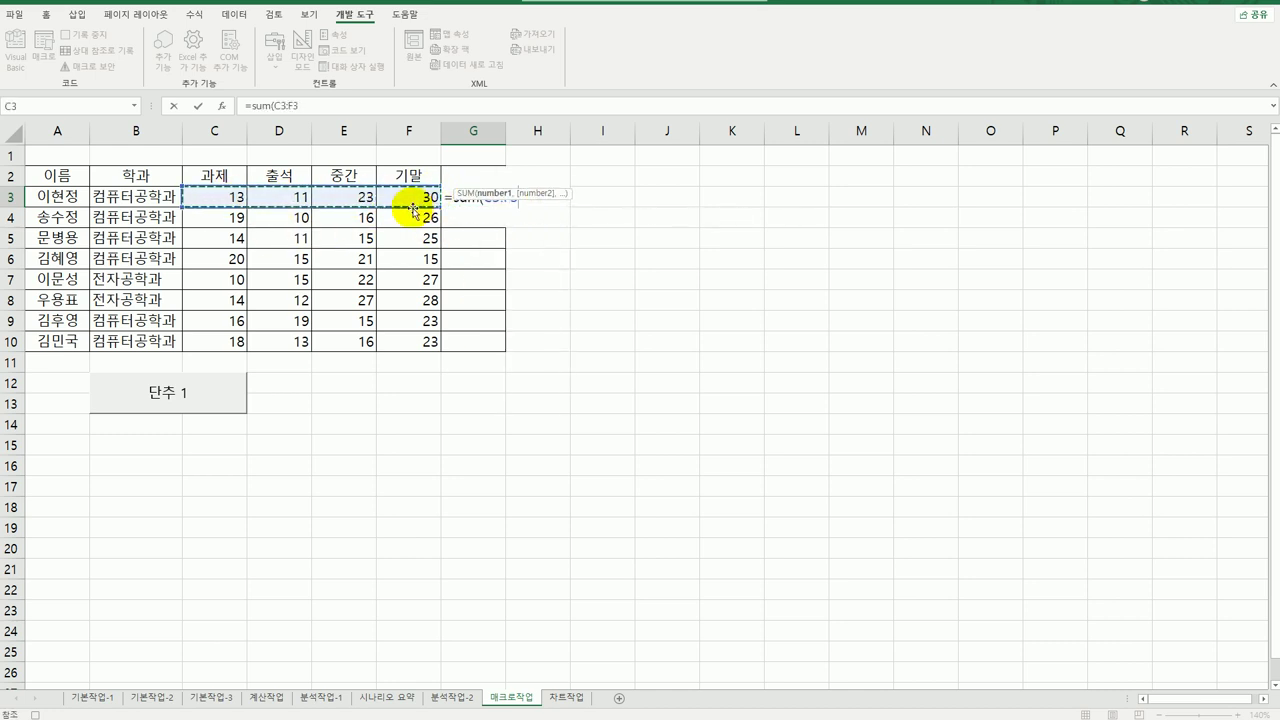
key(Return)
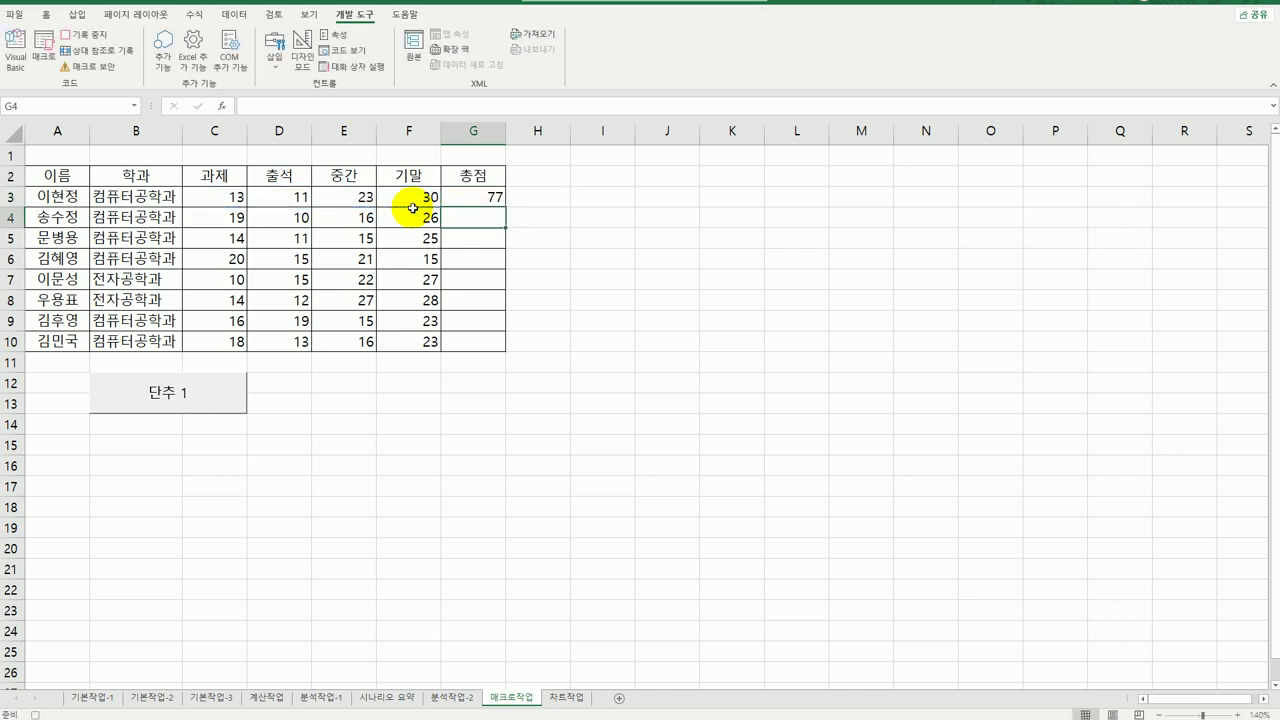
- Fill the total formula from G3 down to G10 and stop recording the macro
click(472, 199)
drag(502, 205, 490, 351)
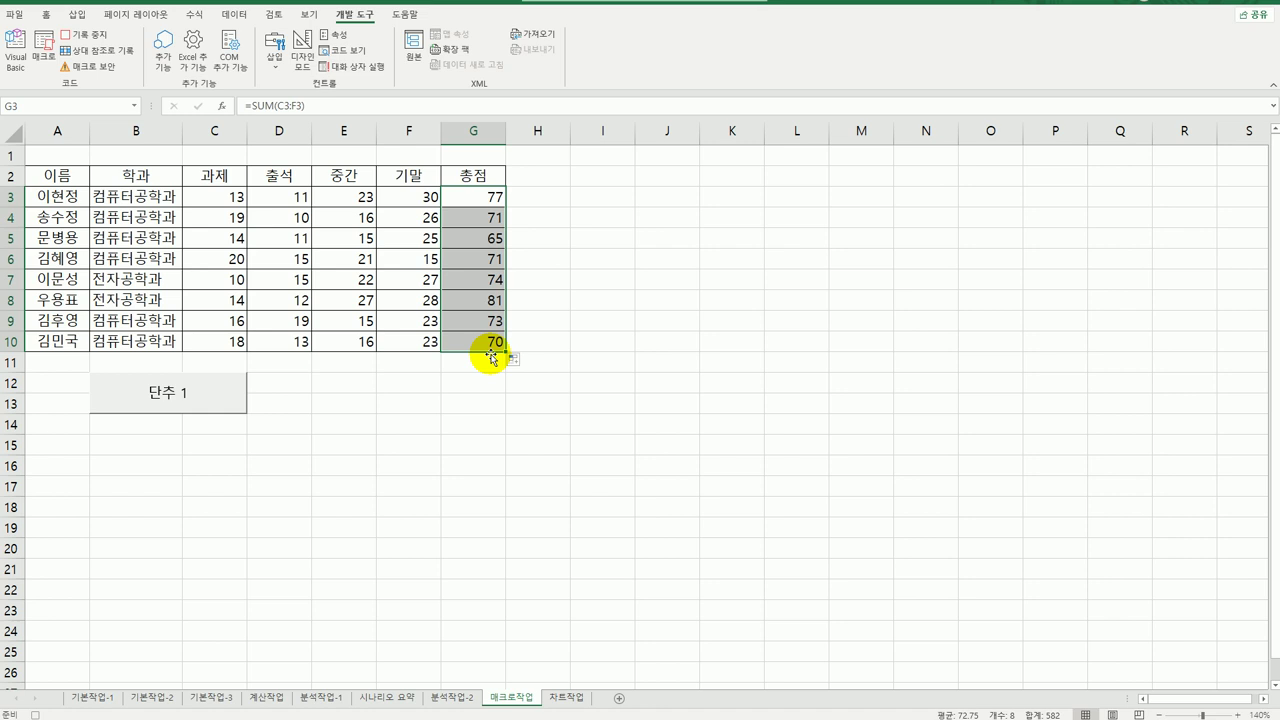
click(489, 342)
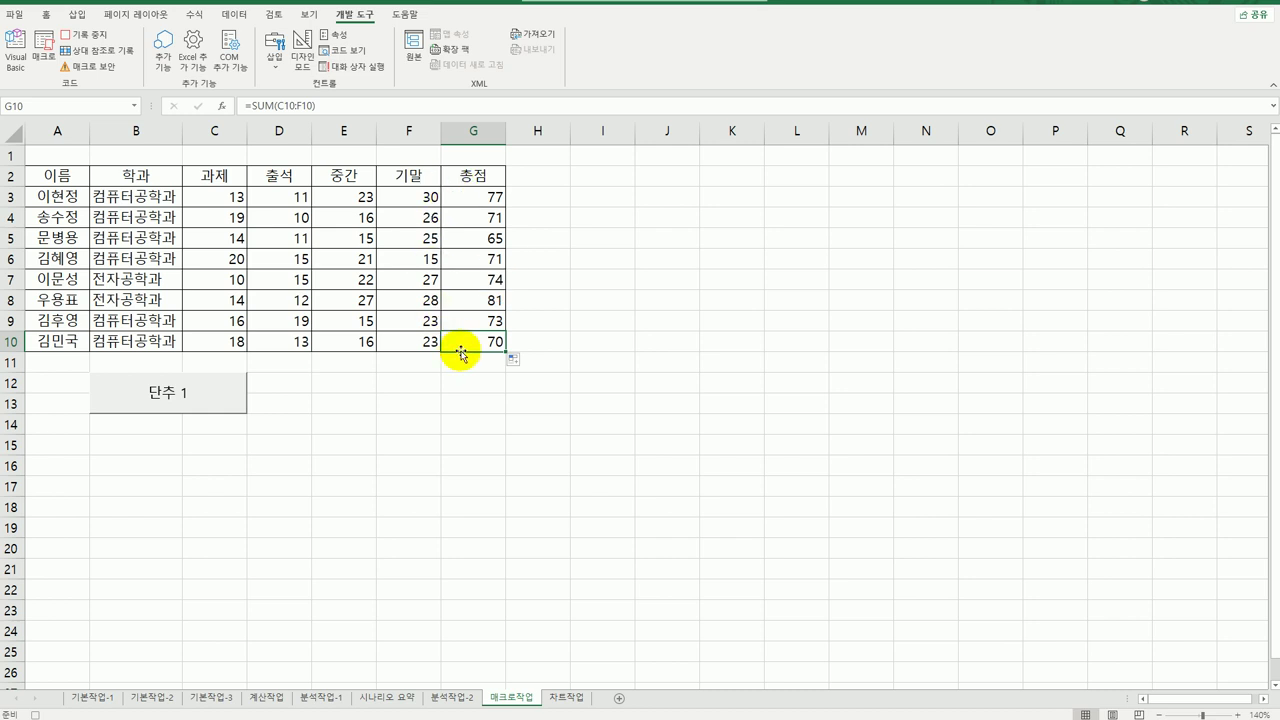
click(80, 36)
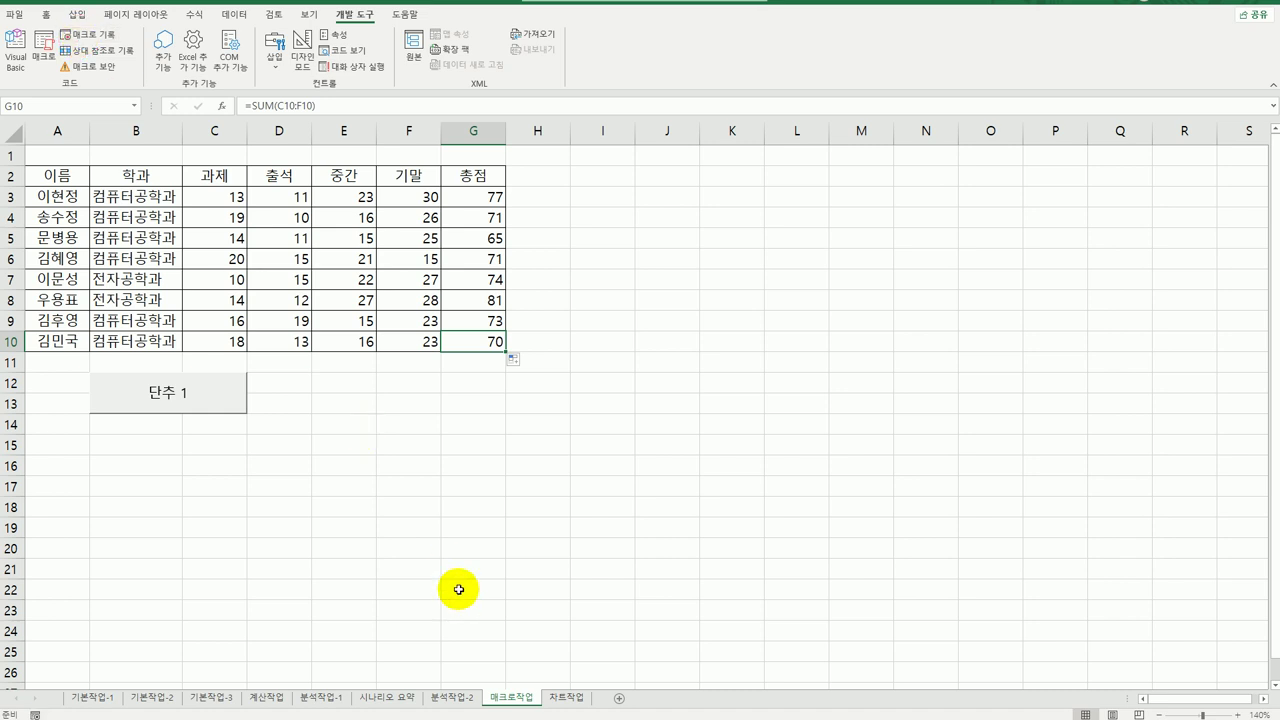
- Replace the form button's caption with 총점
right_click(168, 400)
click(257, 468)
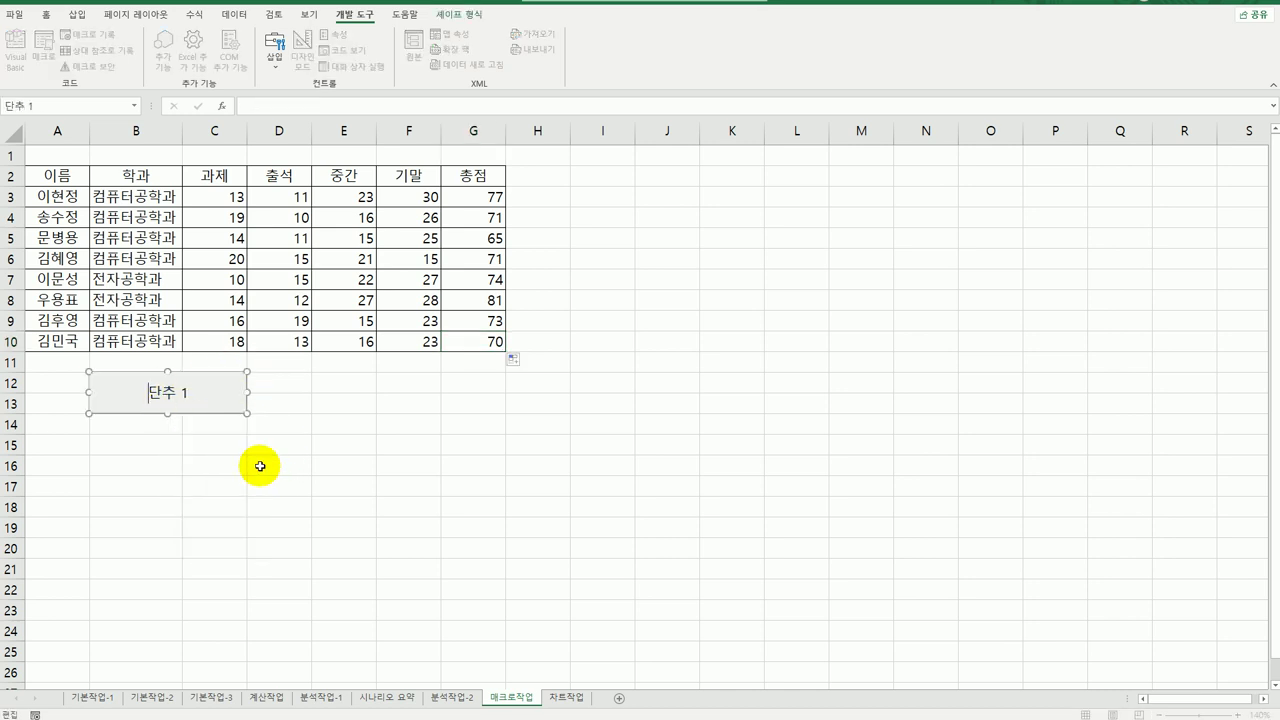
key(ctrl+a)
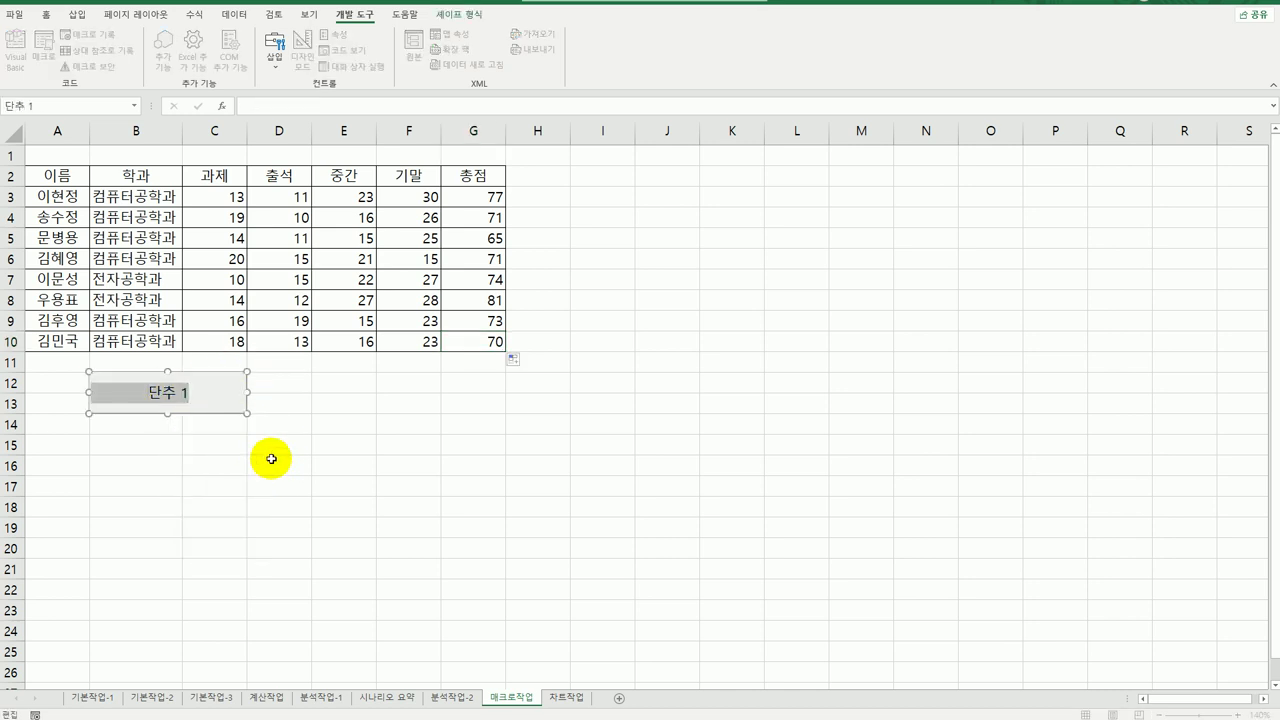
text(chd)
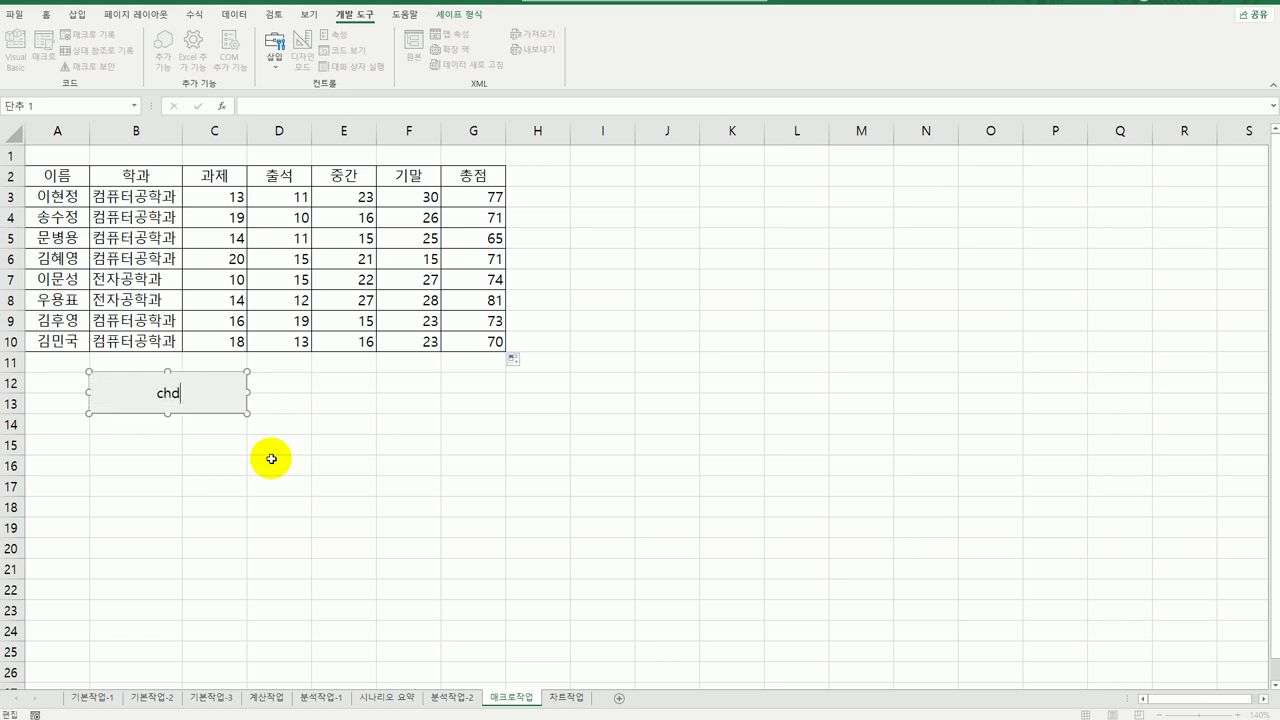
key(BackSpace)
key(BackSpace)
key(BackSpace)
text(총점)
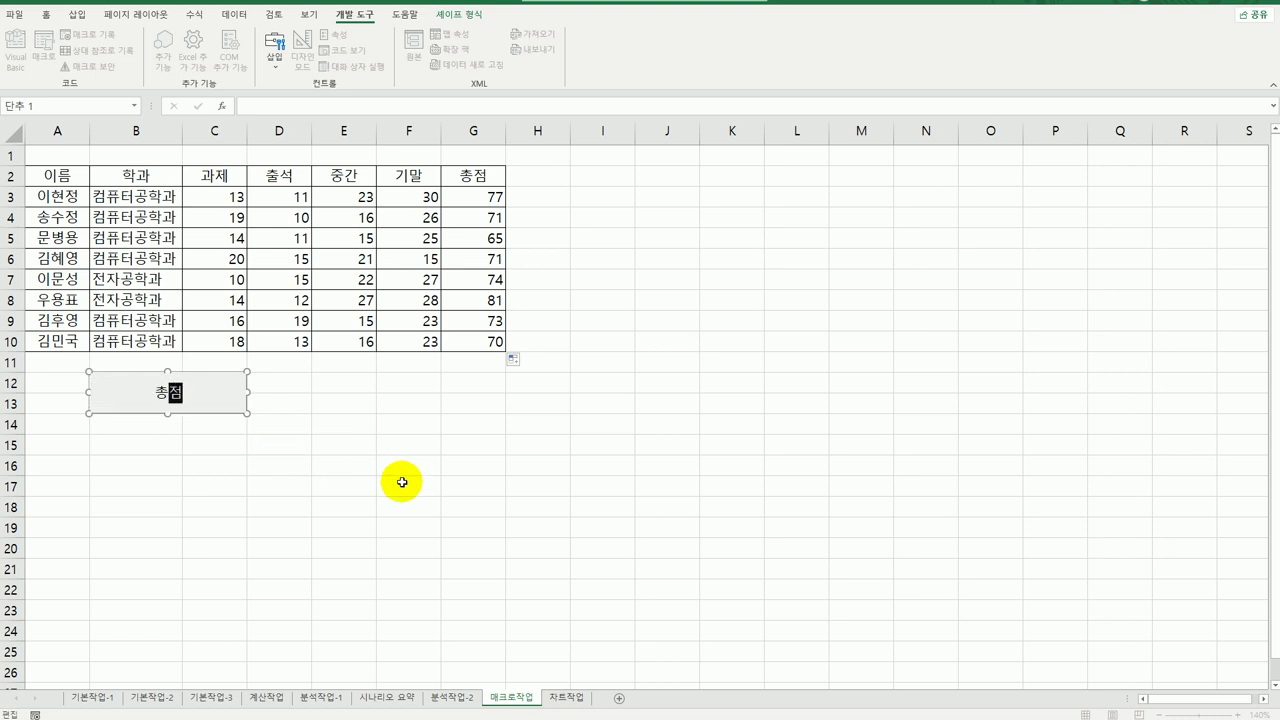
click(401, 482)
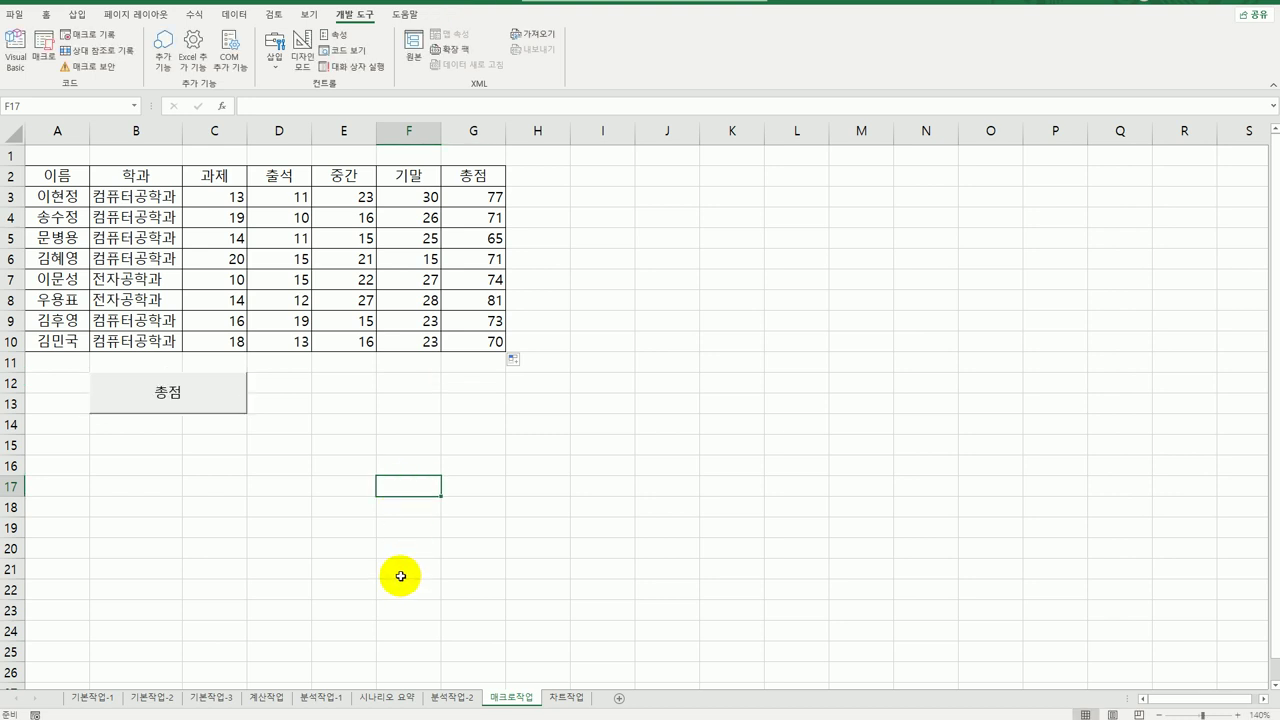
- Draw a pentagon block arrow, about 1.15 cm by 3.67 cm, over cells E12:F13 and label it 셀스타일
click(77, 14)
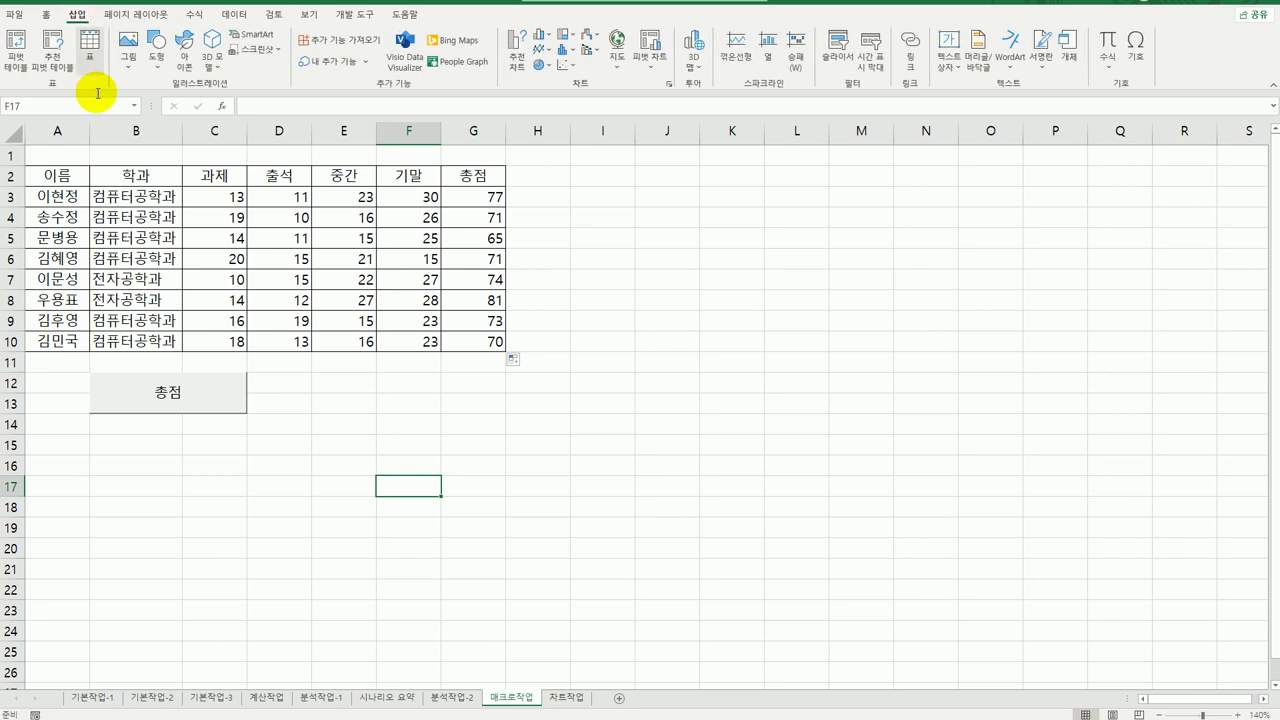
click(155, 60)
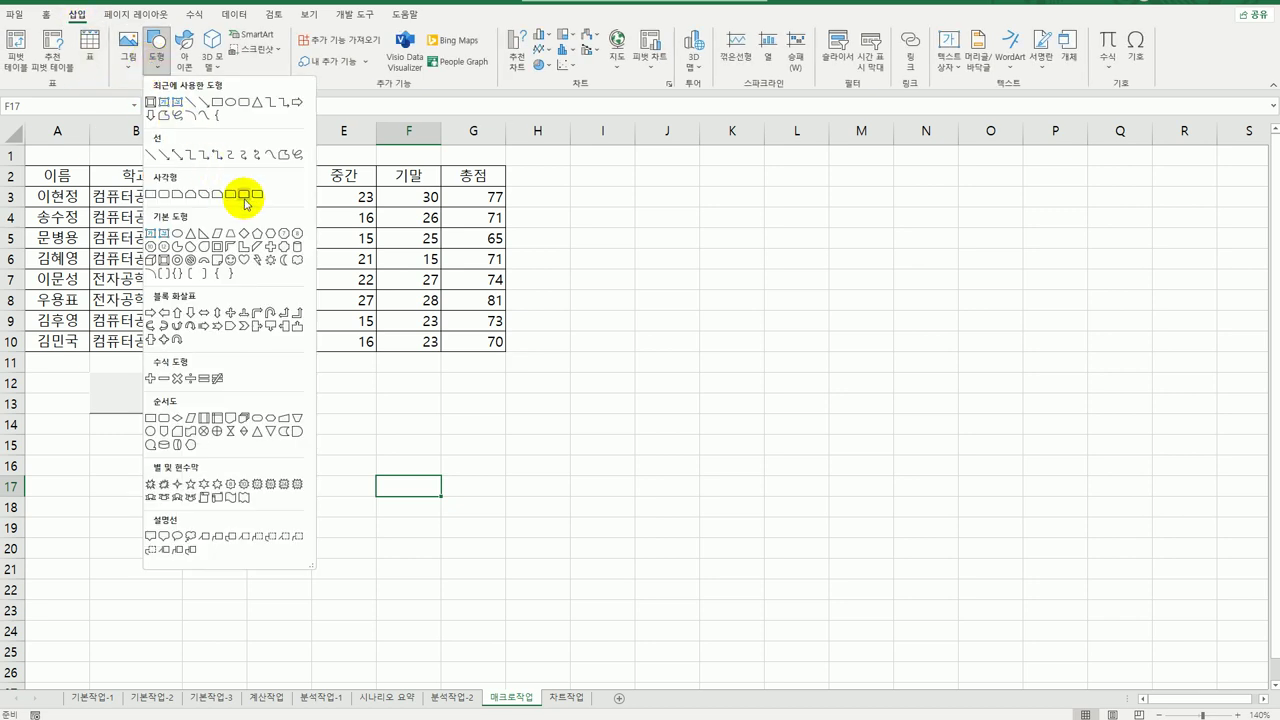
click(233, 330)
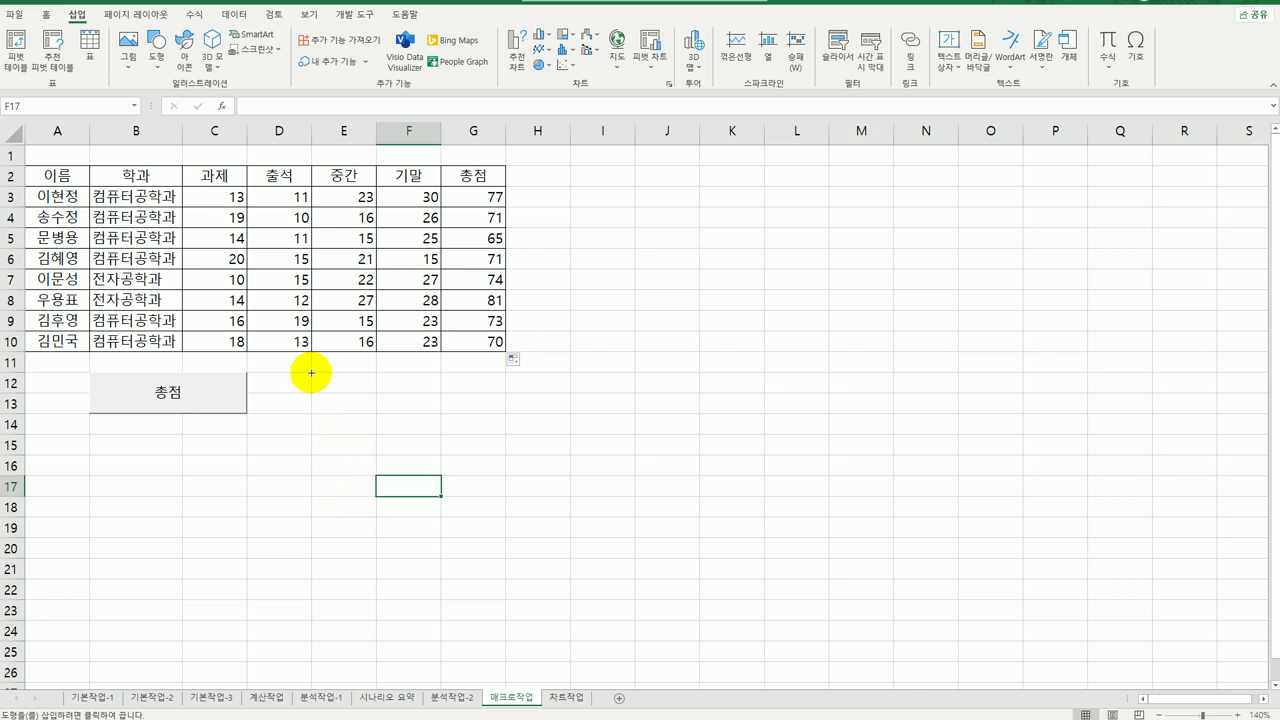
drag(311, 373, 441, 413)
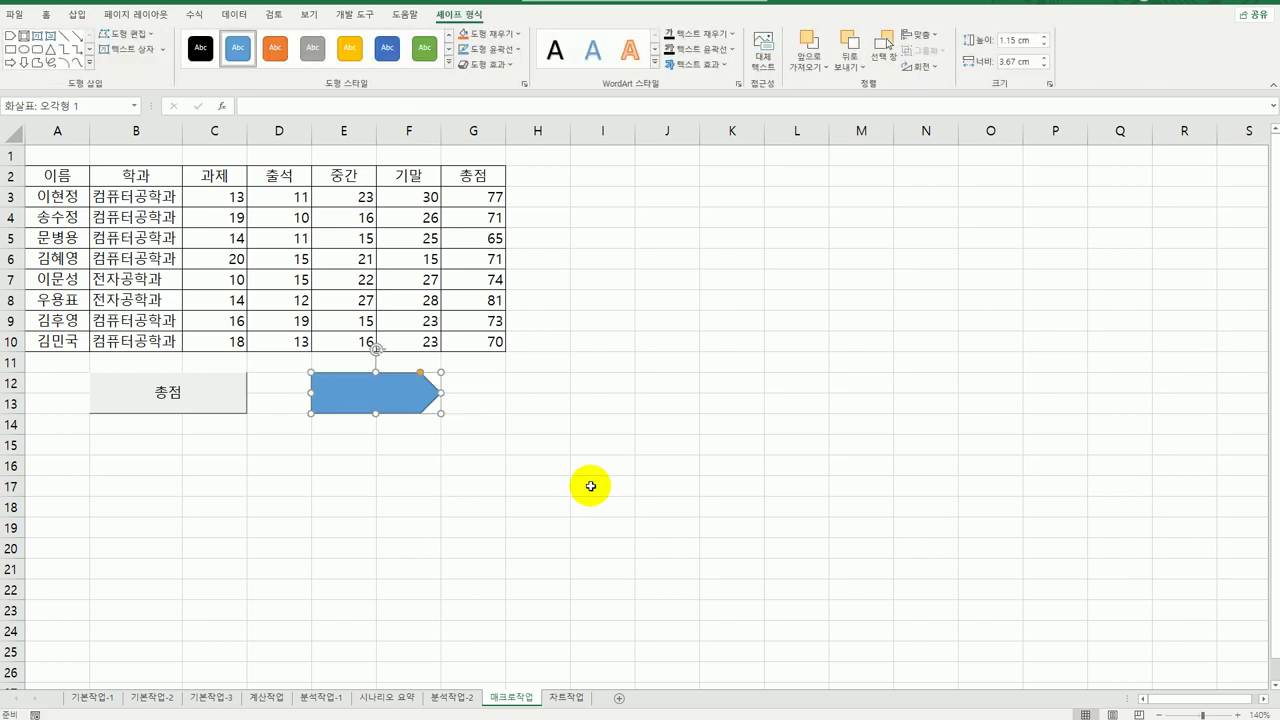
text(셀)
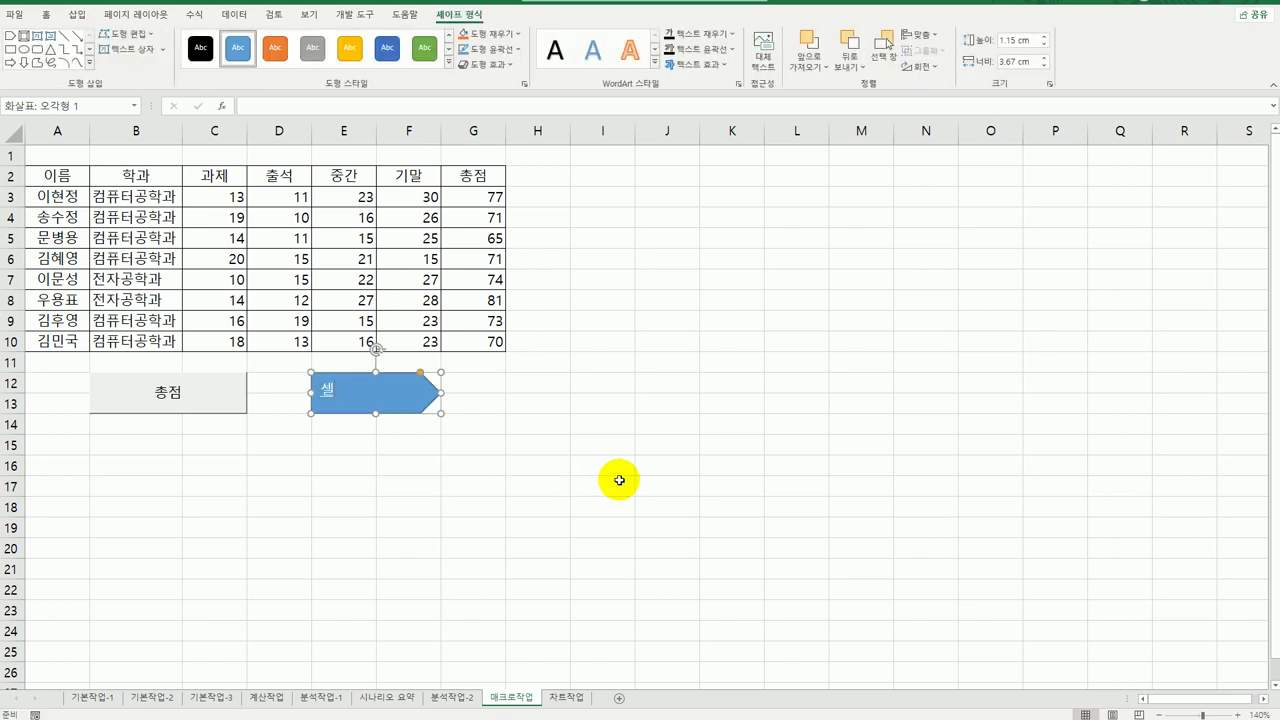
text(스타이)
click(401, 387)
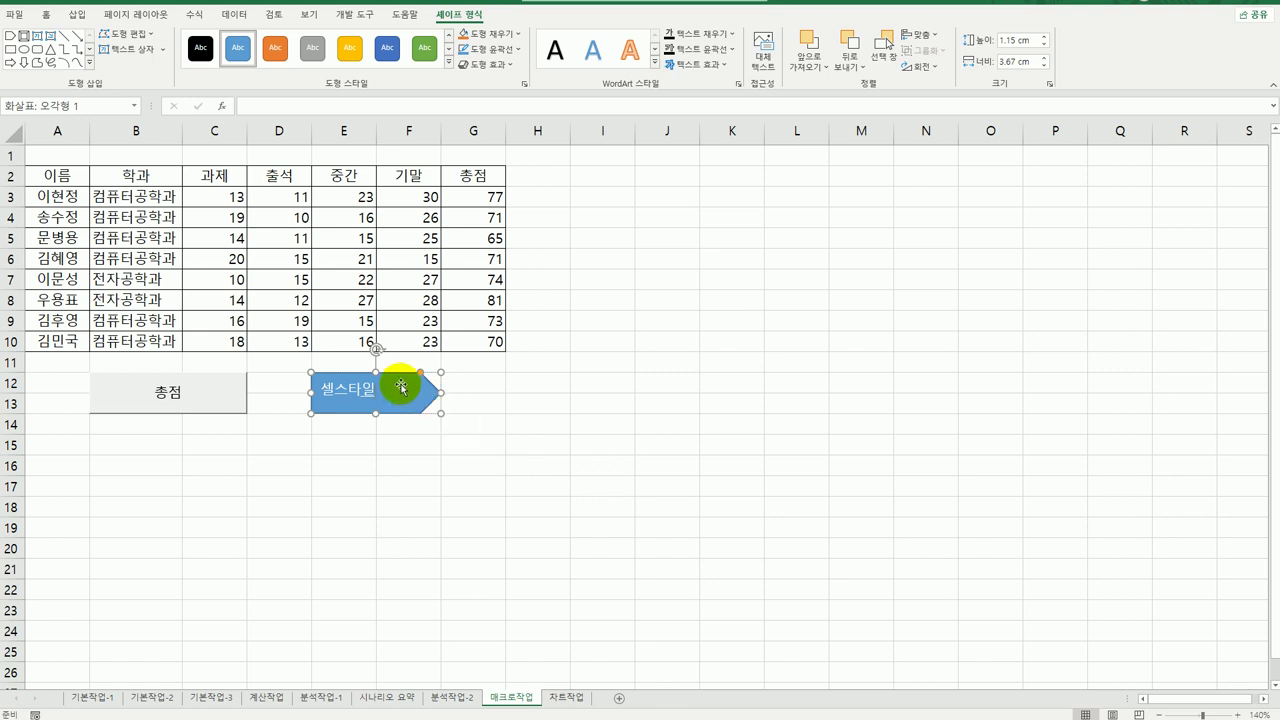
- Assign the pentagon arrow a new macro named 셀스타일, stored in the current workbook, and start recording it
right_click(401, 387)
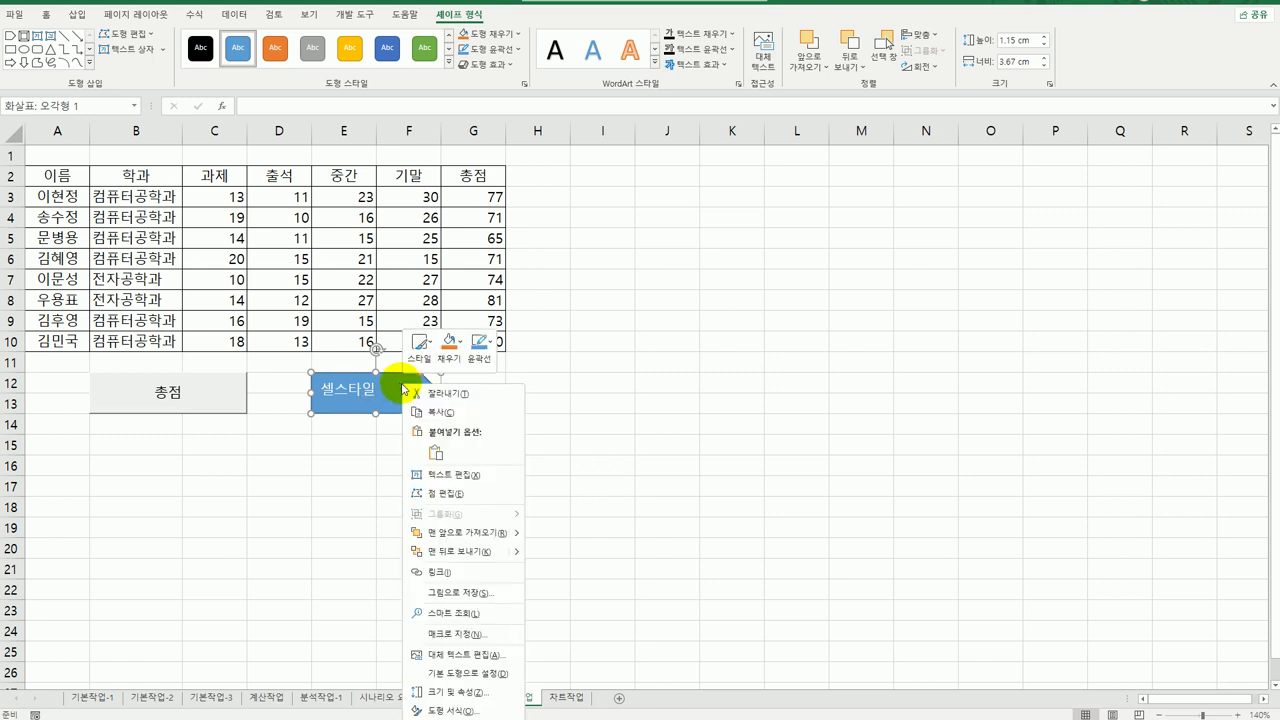
click(497, 636)
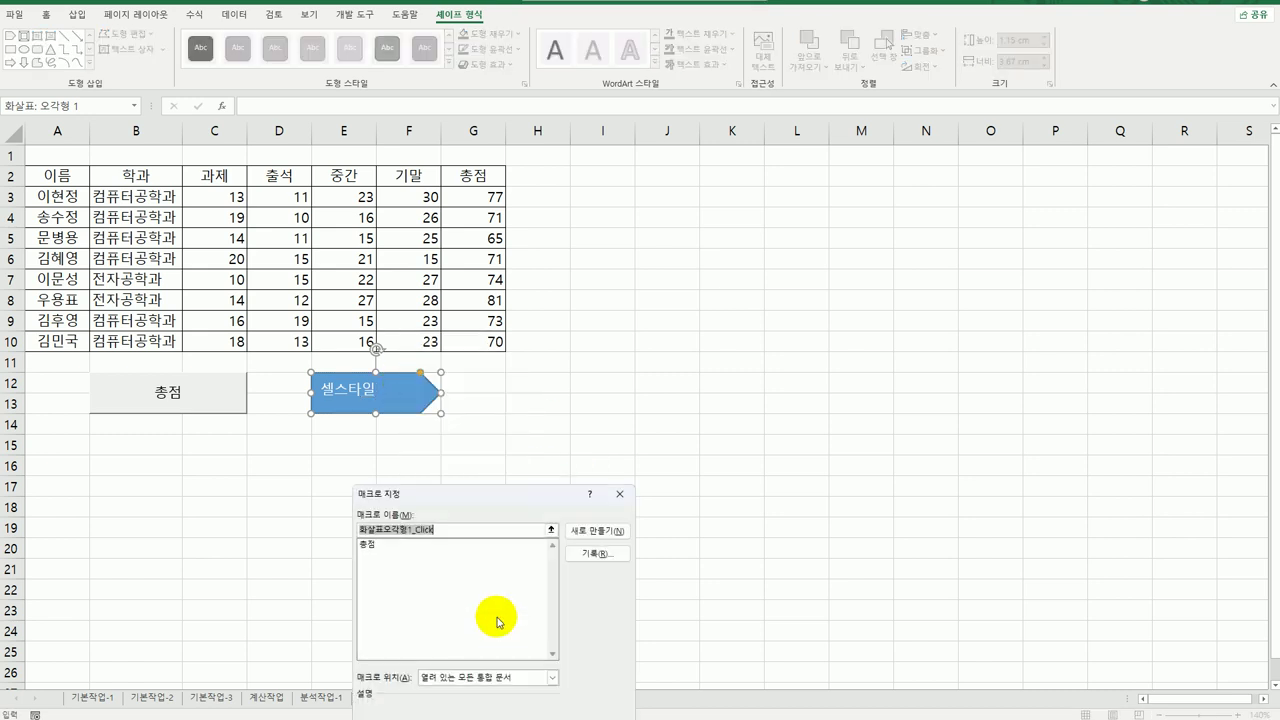
drag(480, 491, 711, 251)
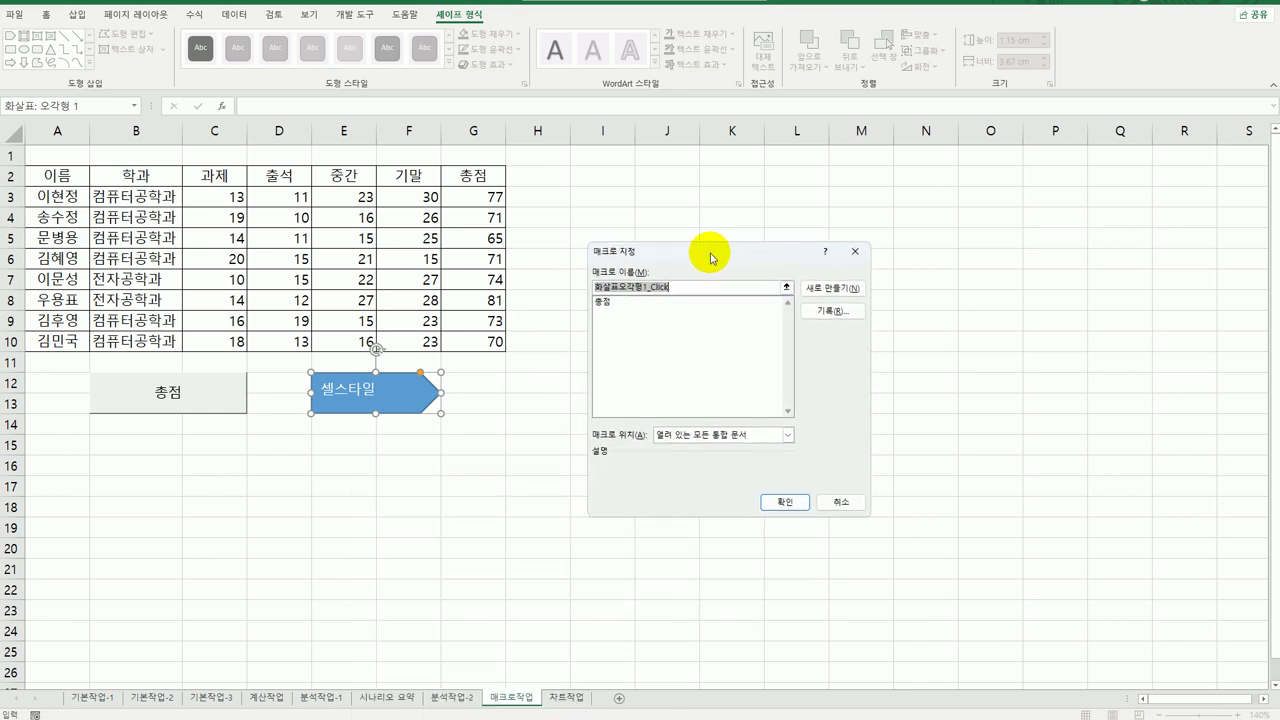
text(셀스타일)
click(825, 310)
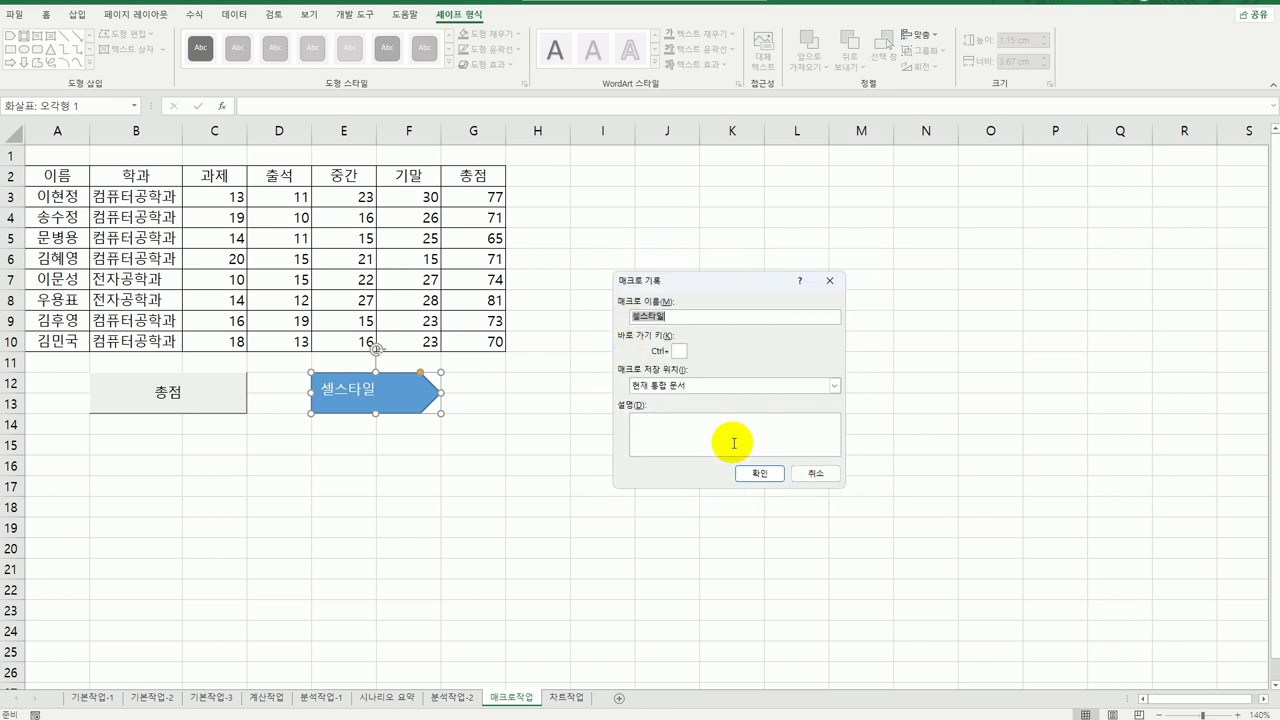
click(742, 475)
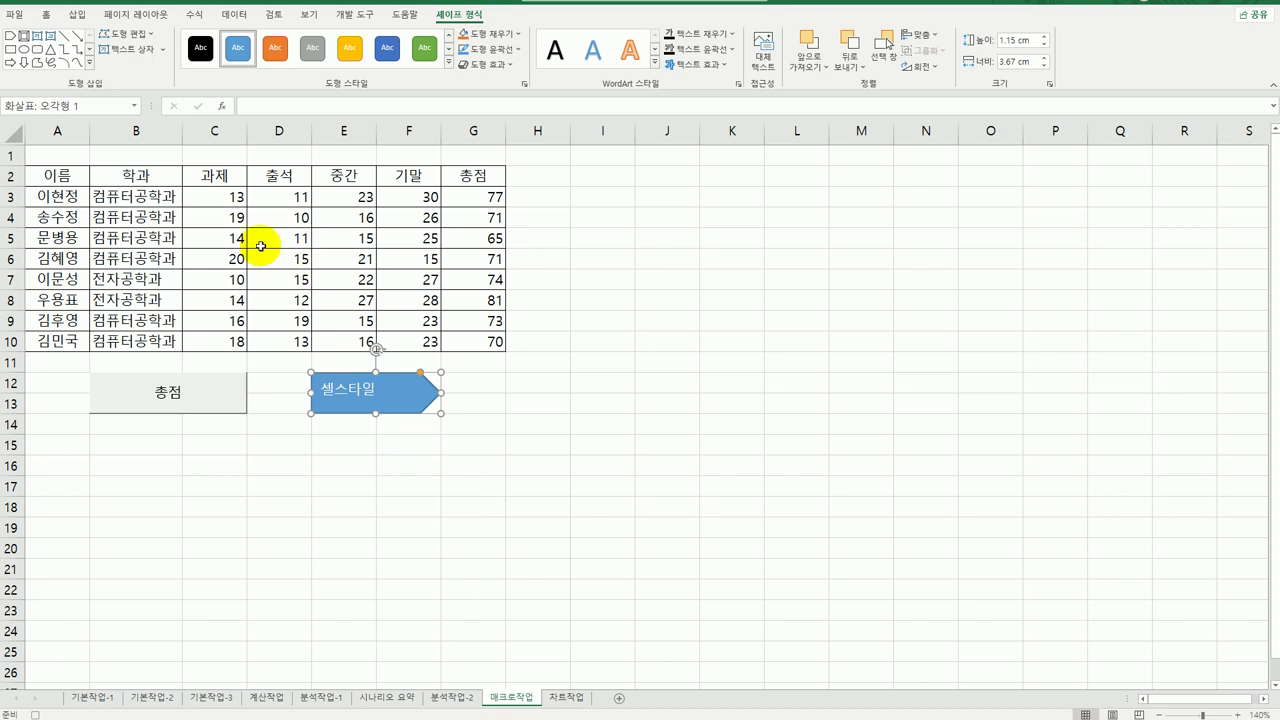
- Apply the 강조색6 cell style to the header cells A2:G2 and stop recording the macro
drag(66, 175, 468, 175)
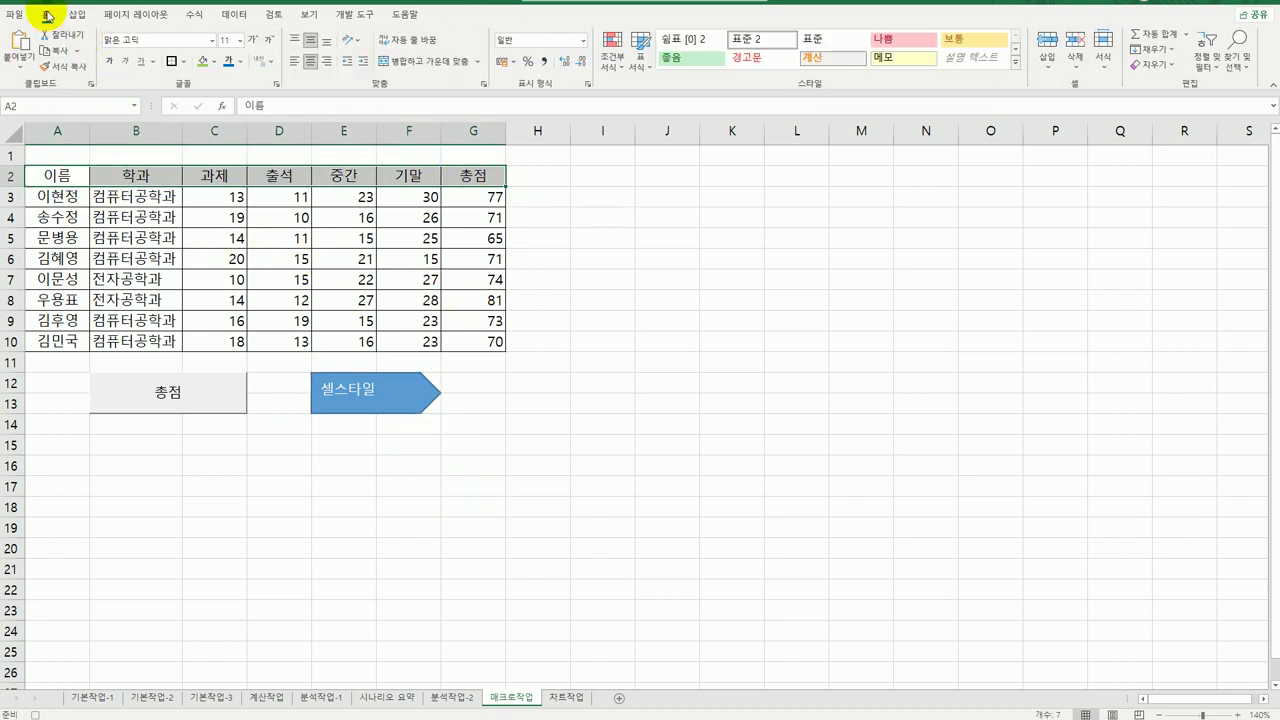
click(1015, 62)
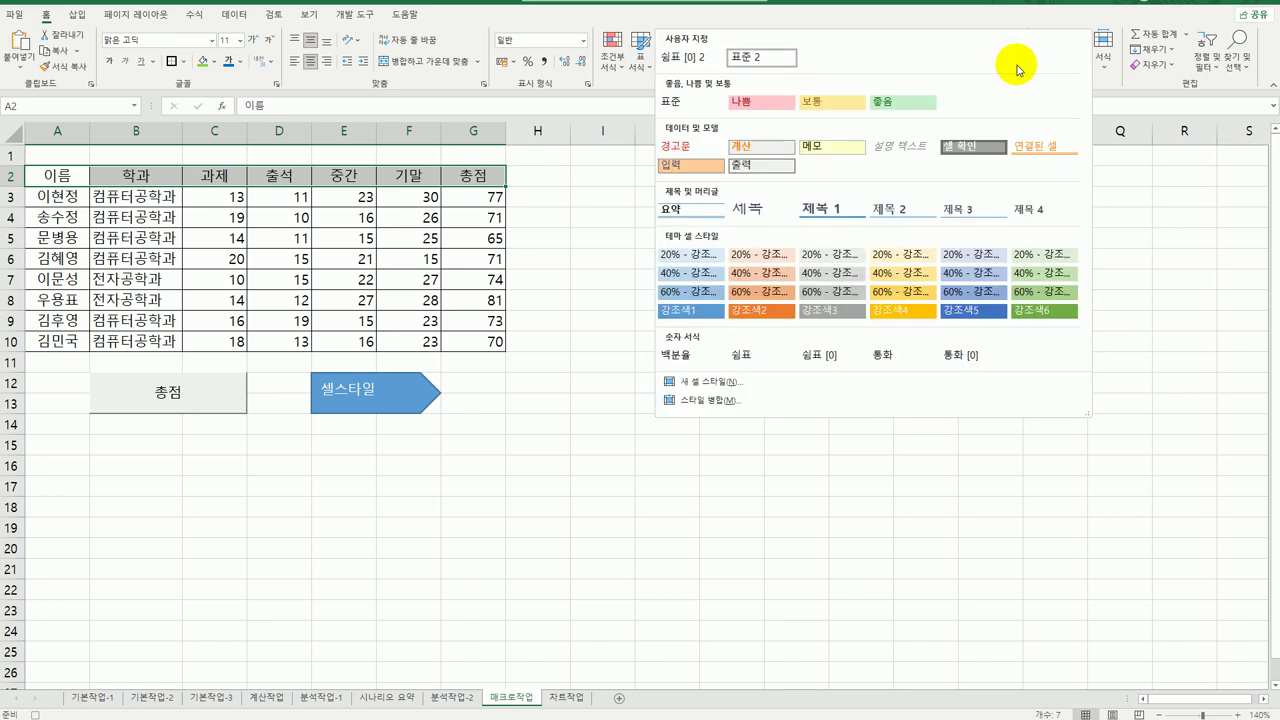
click(1034, 314)
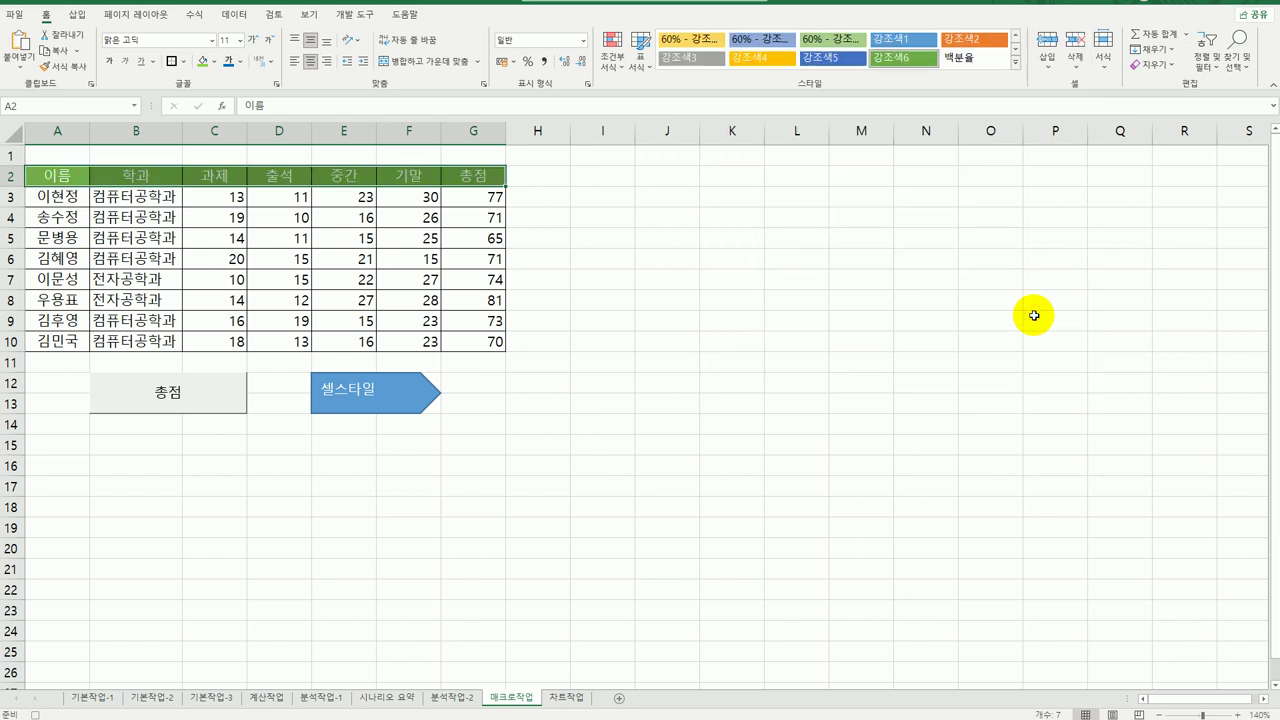
click(470, 175)
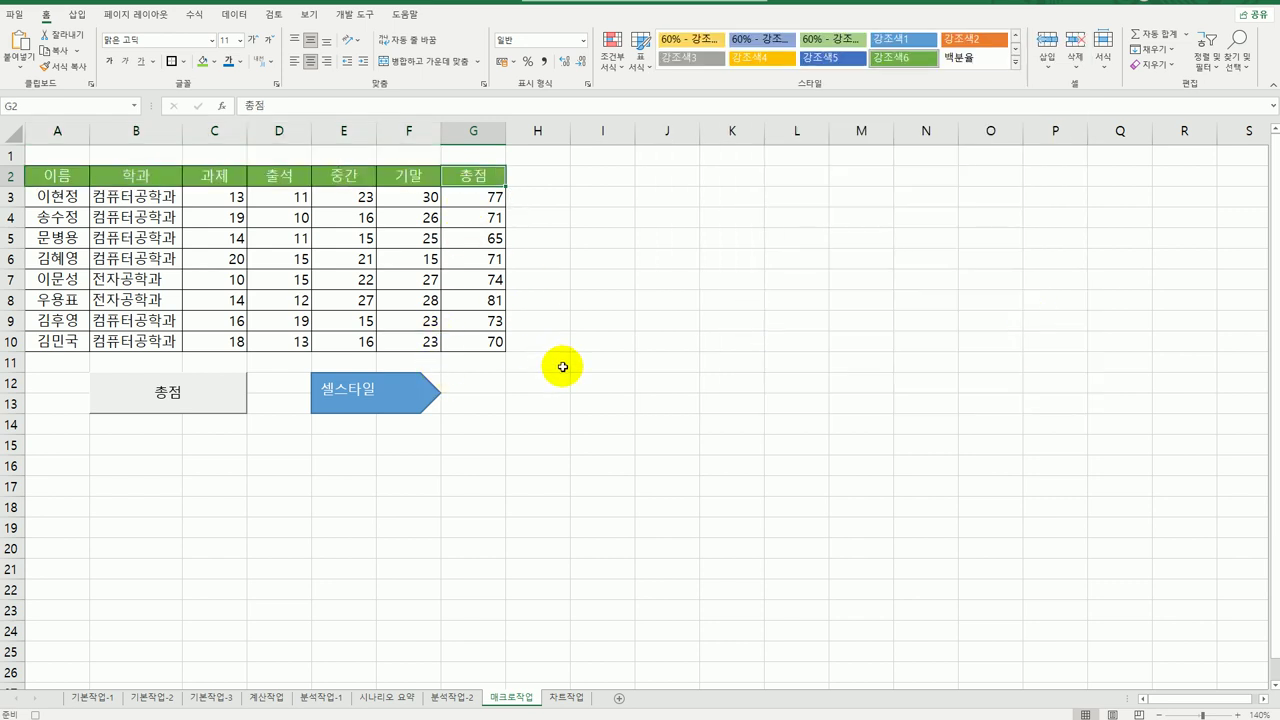
click(352, 14)
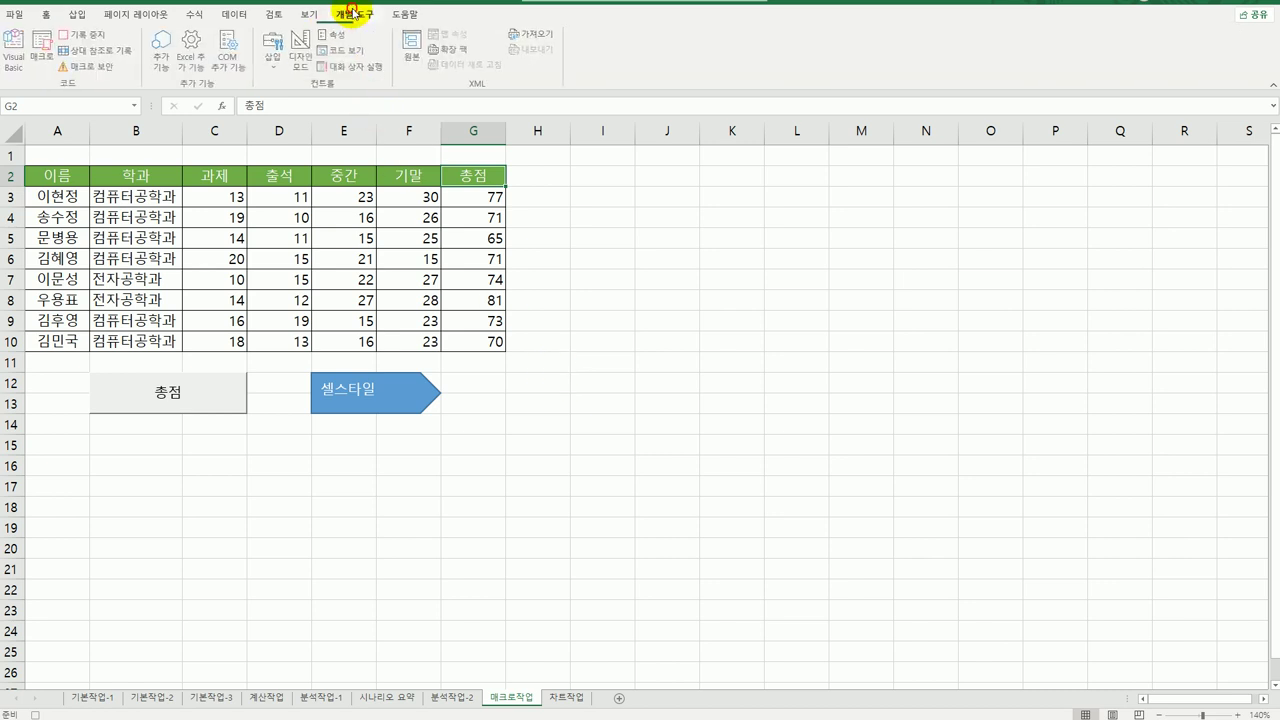
click(671, 490)
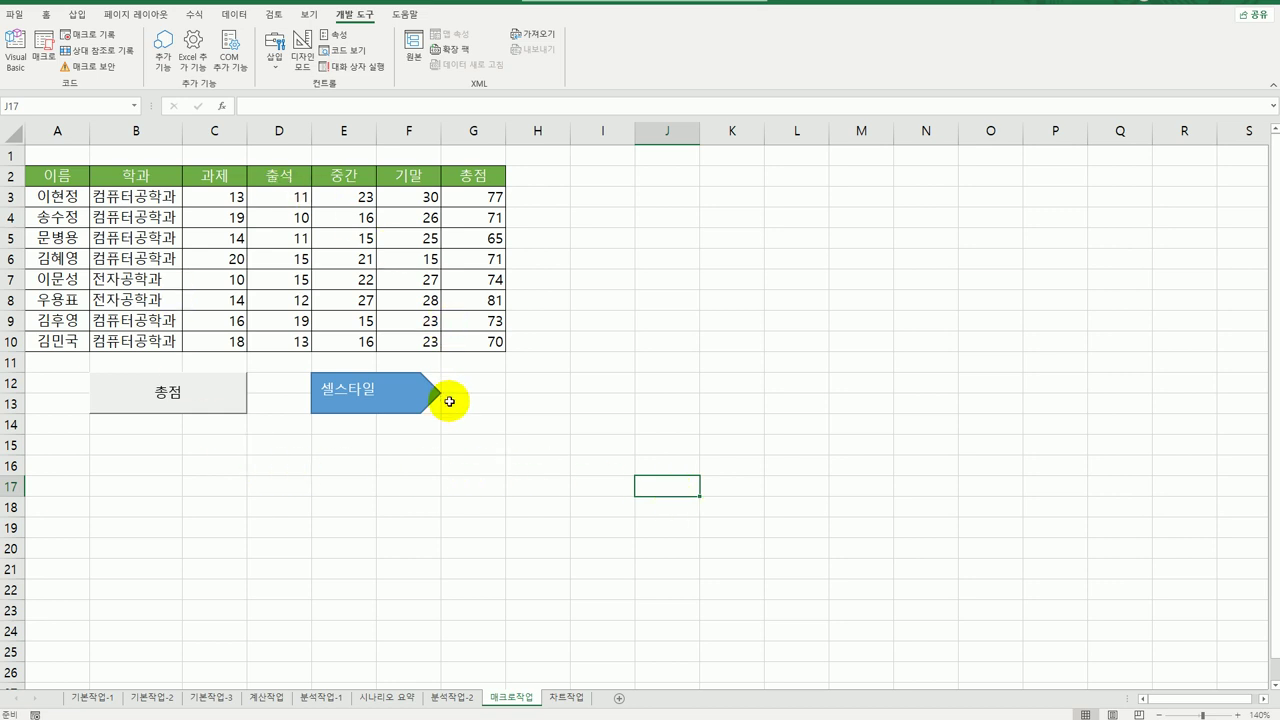
- On the 차트작업 sheet, autofit the width of the 출장비 column (E)
click(567, 697)
scroll(420, 251, down, 2)
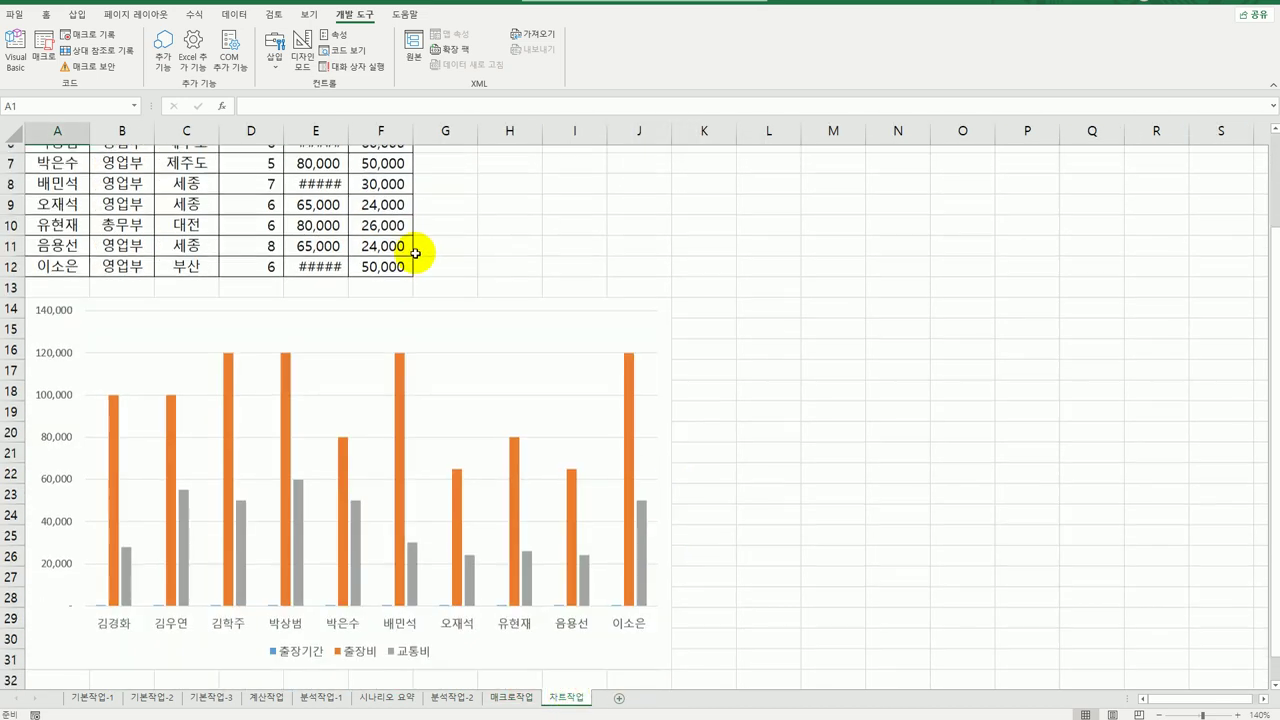
scroll(380, 200, up, 2)
double_click(350, 133)
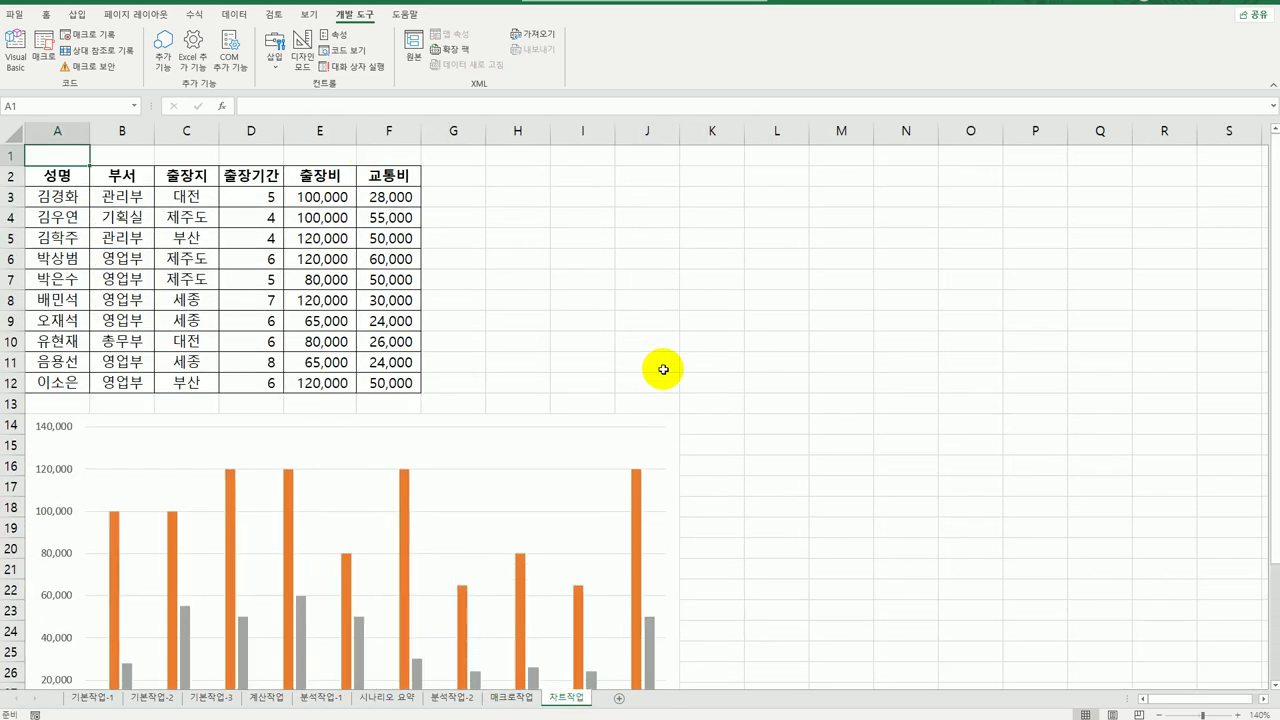
- Open the data source selection for the column chart and clear its chart data range
scroll(663, 371, down, 3)
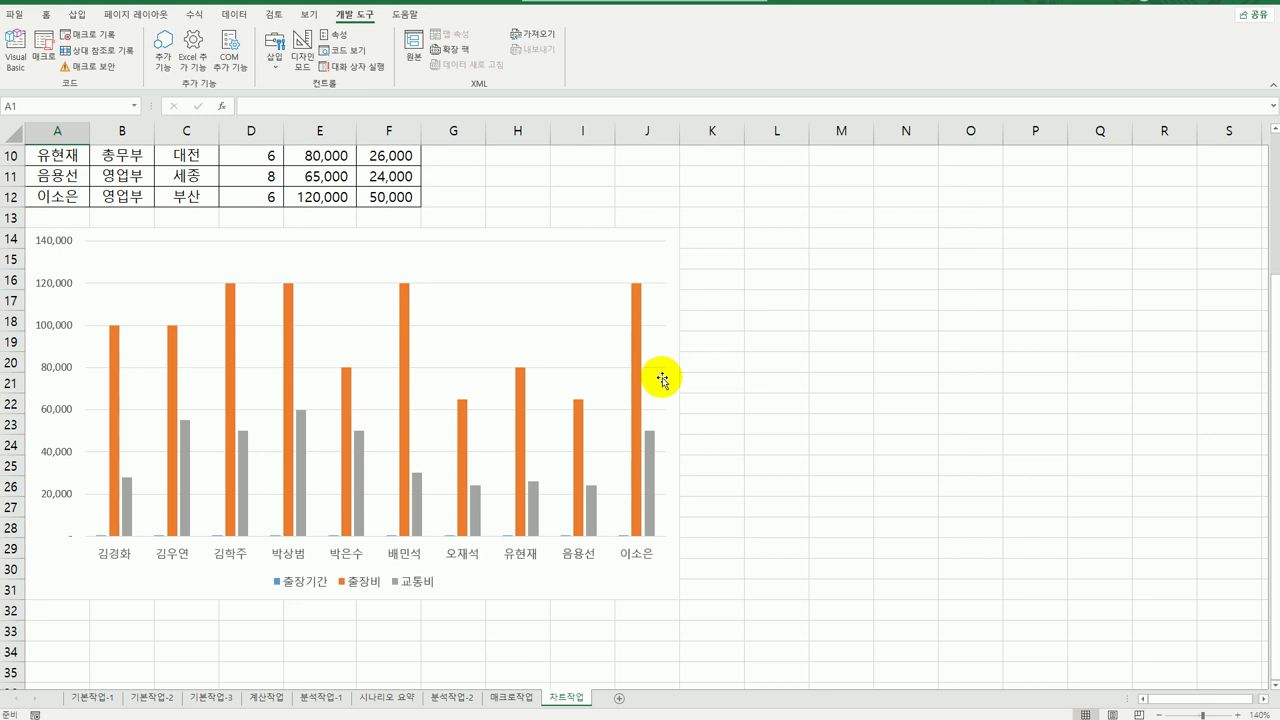
click(579, 266)
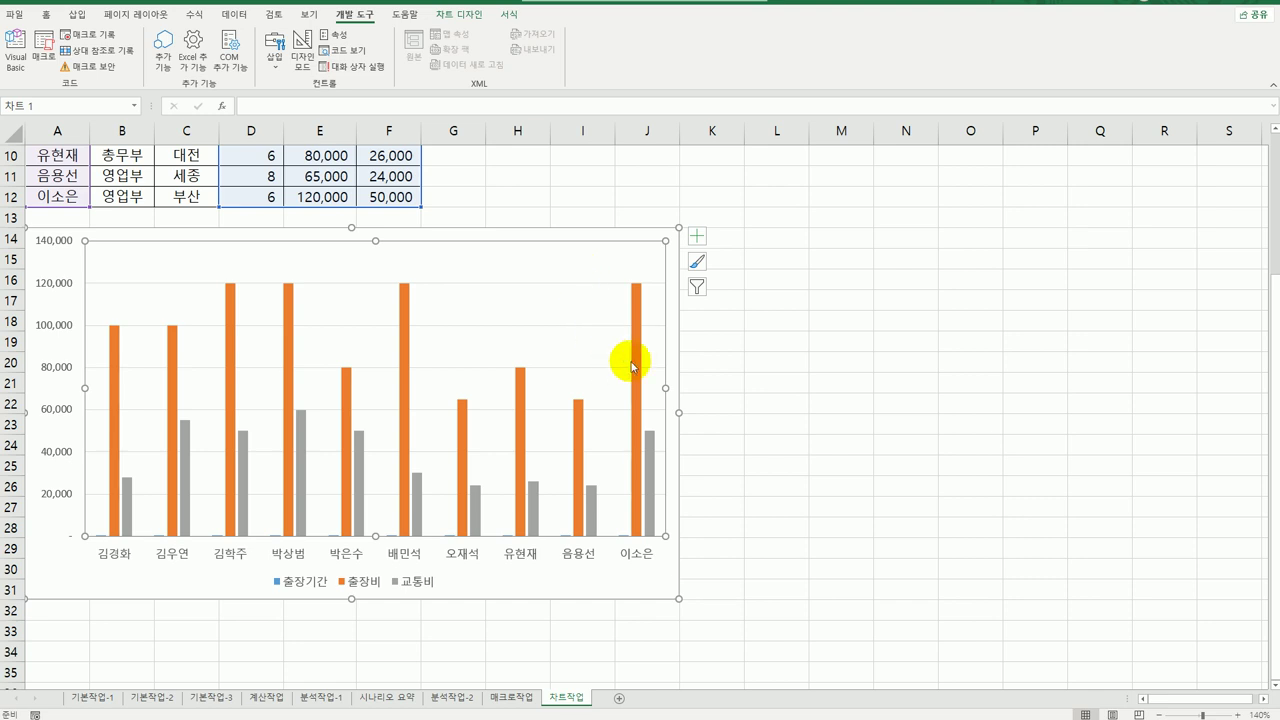
scroll(660, 369, up, 3)
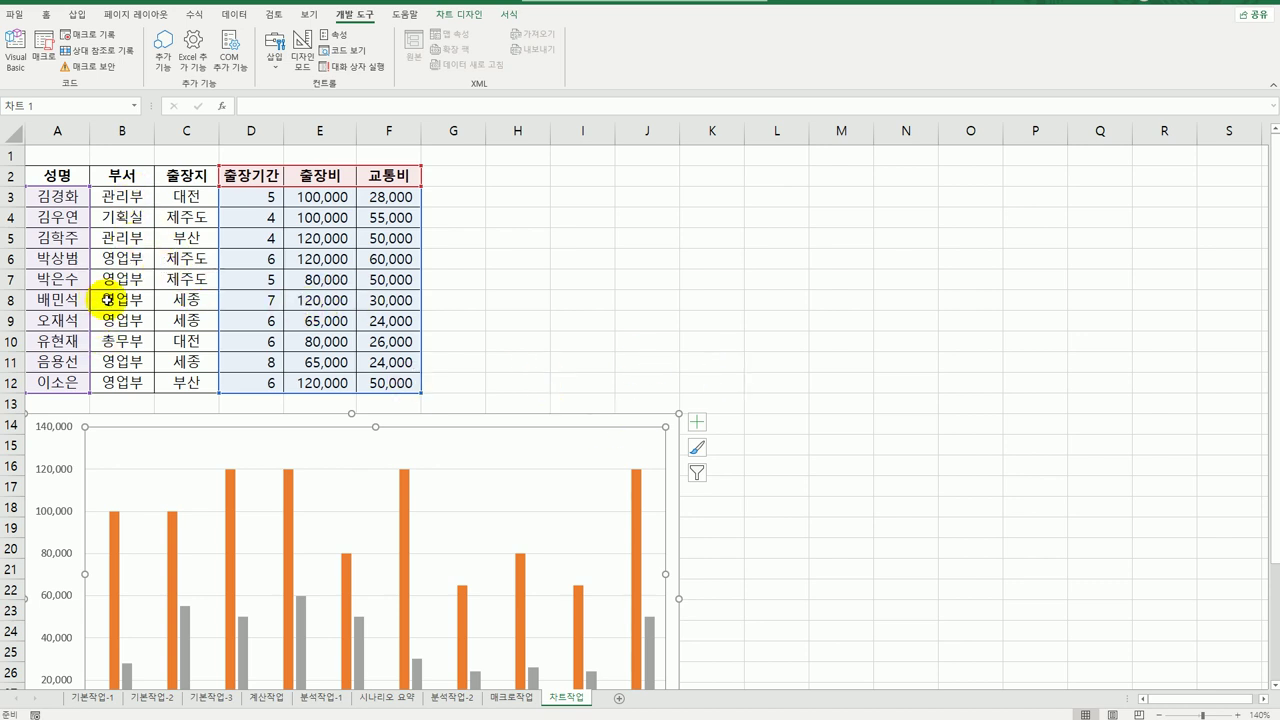
scroll(569, 429, down, 1)
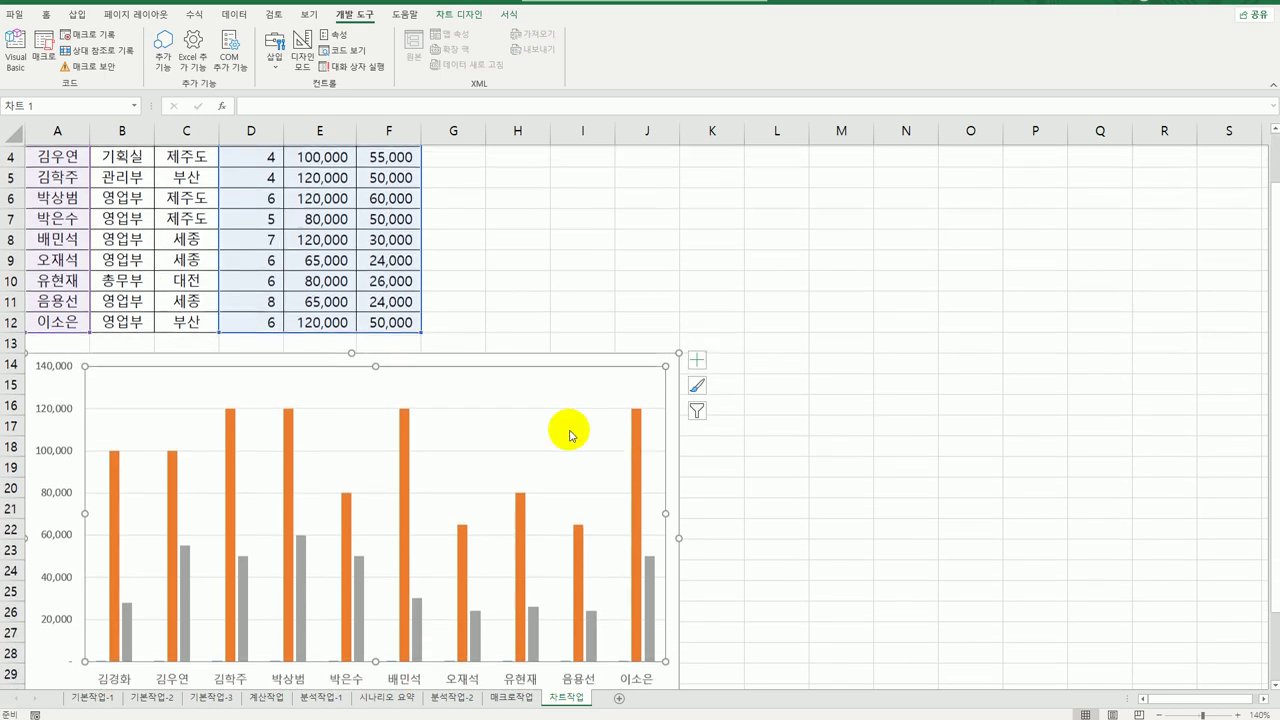
right_click(530, 394)
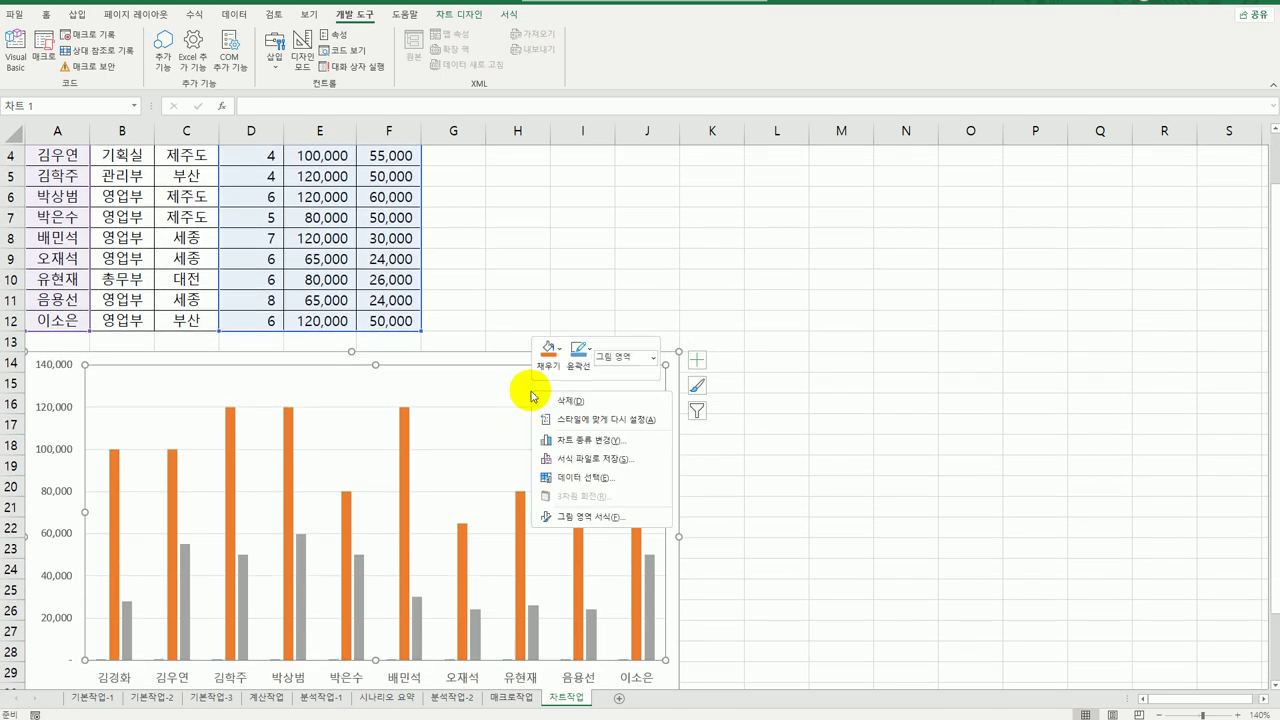
click(622, 479)
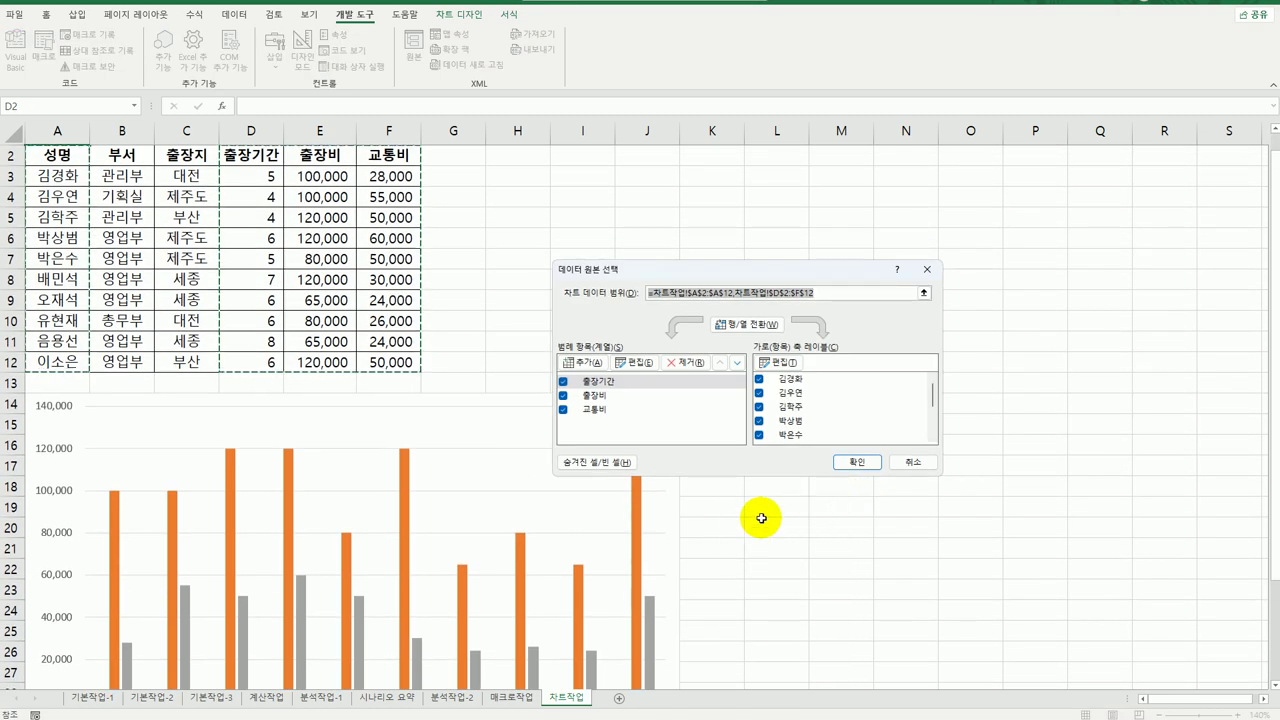
key(Delete)
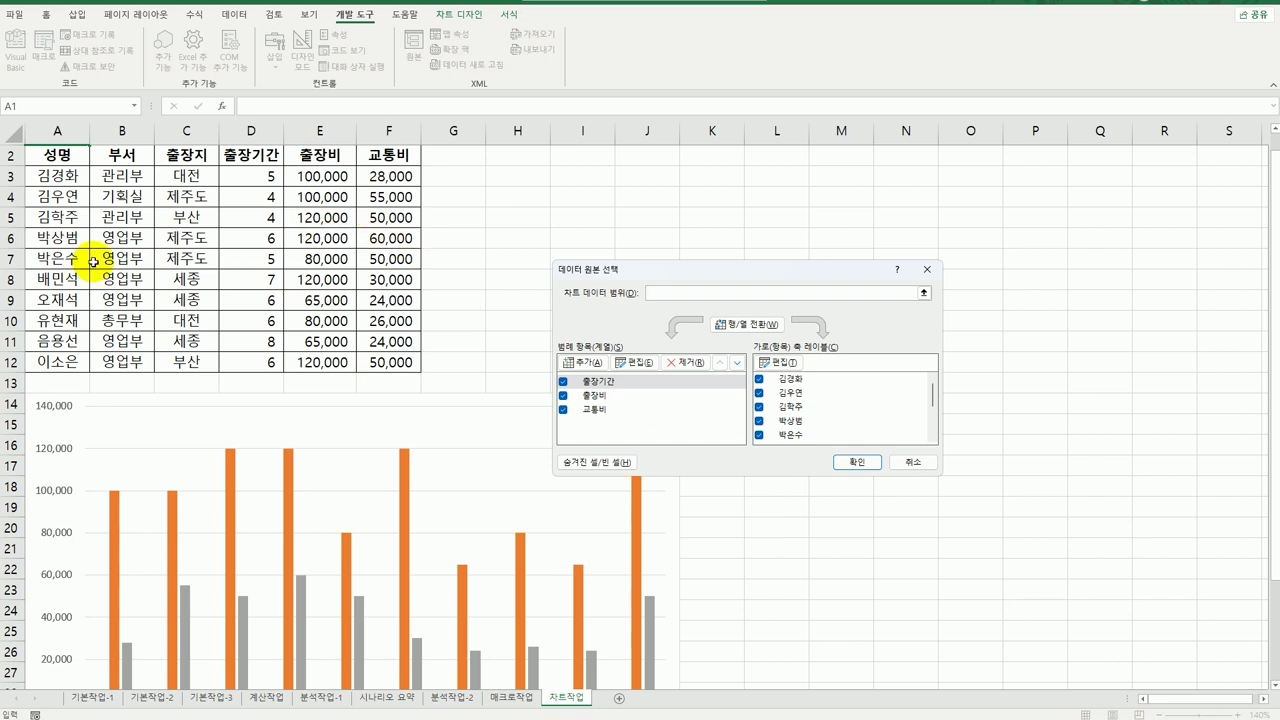
- Set the chart data range to A2, E2:F2, A6:A9, E6:F9, A11:A12 and E11:F12 and apply it
click(68, 157)
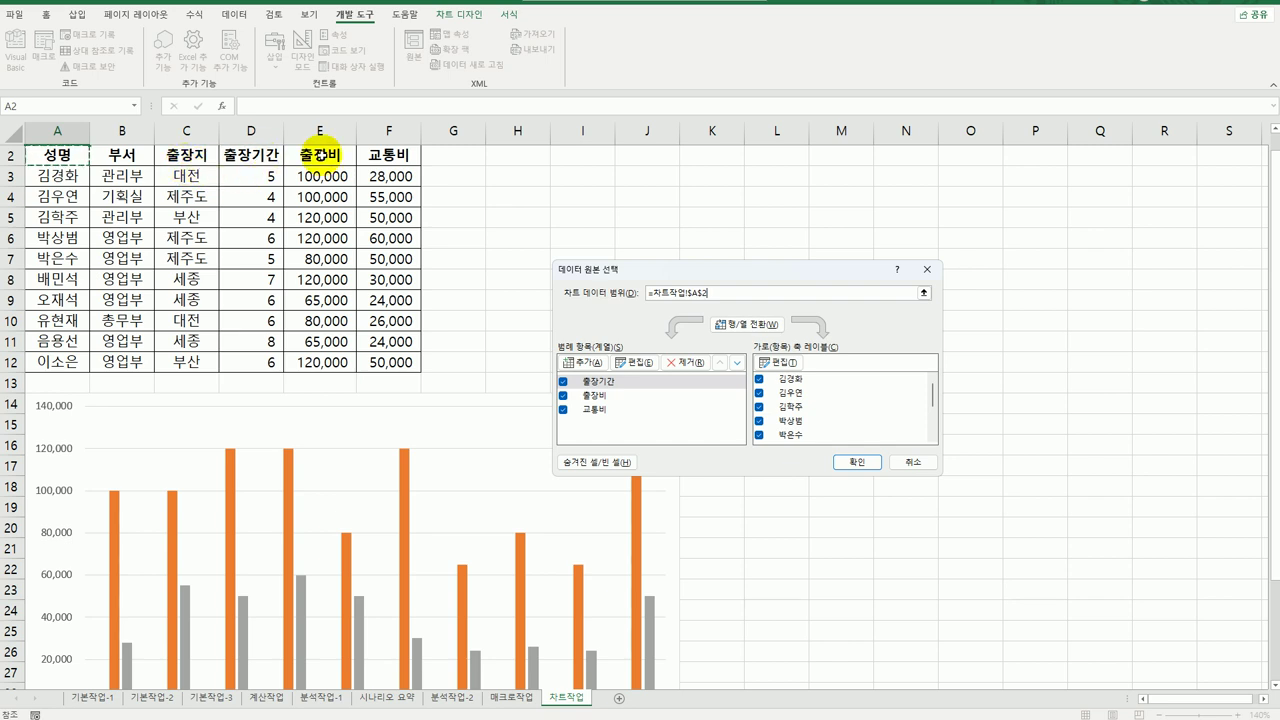
drag(326, 155, 380, 155)
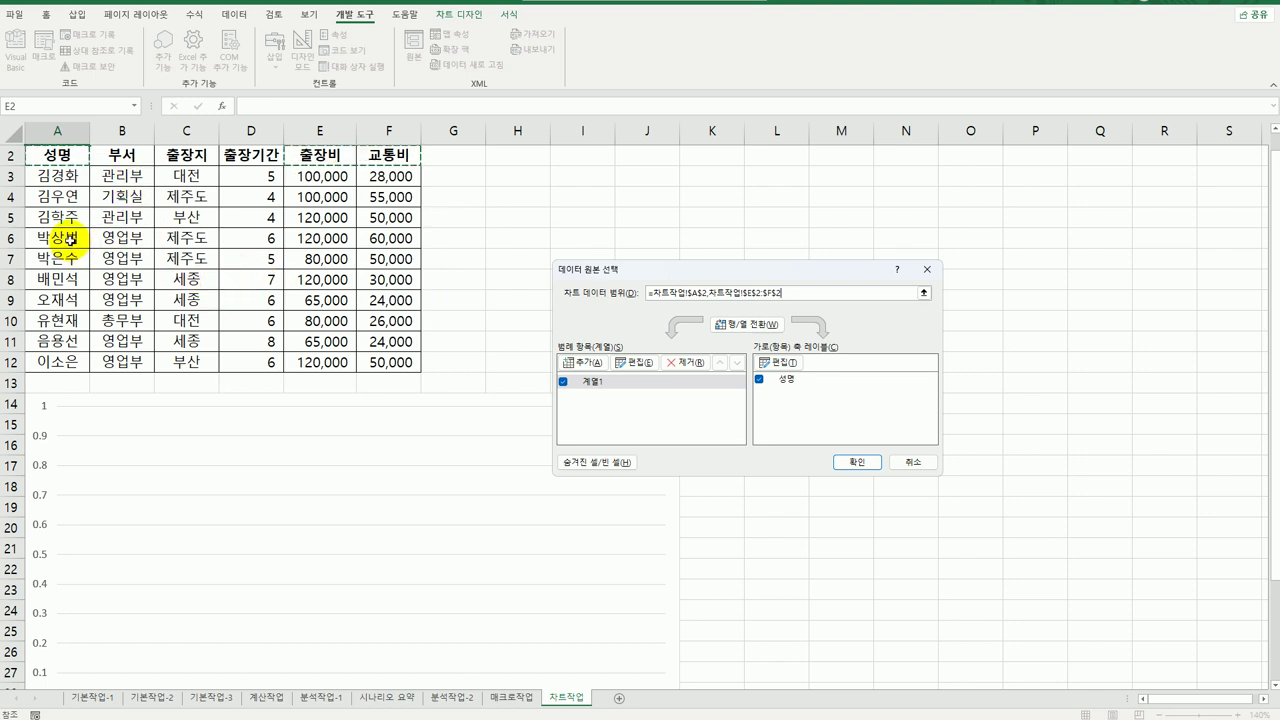
drag(77, 236, 76, 250)
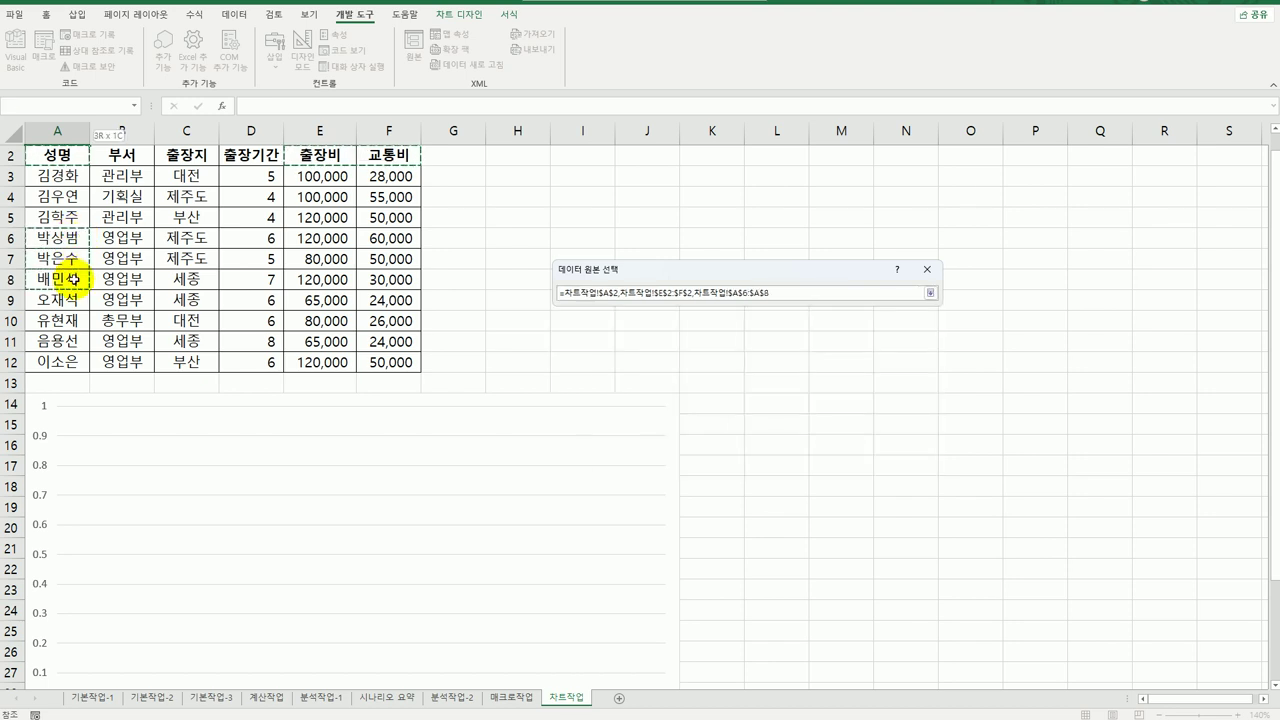
drag(72, 298, 78, 300)
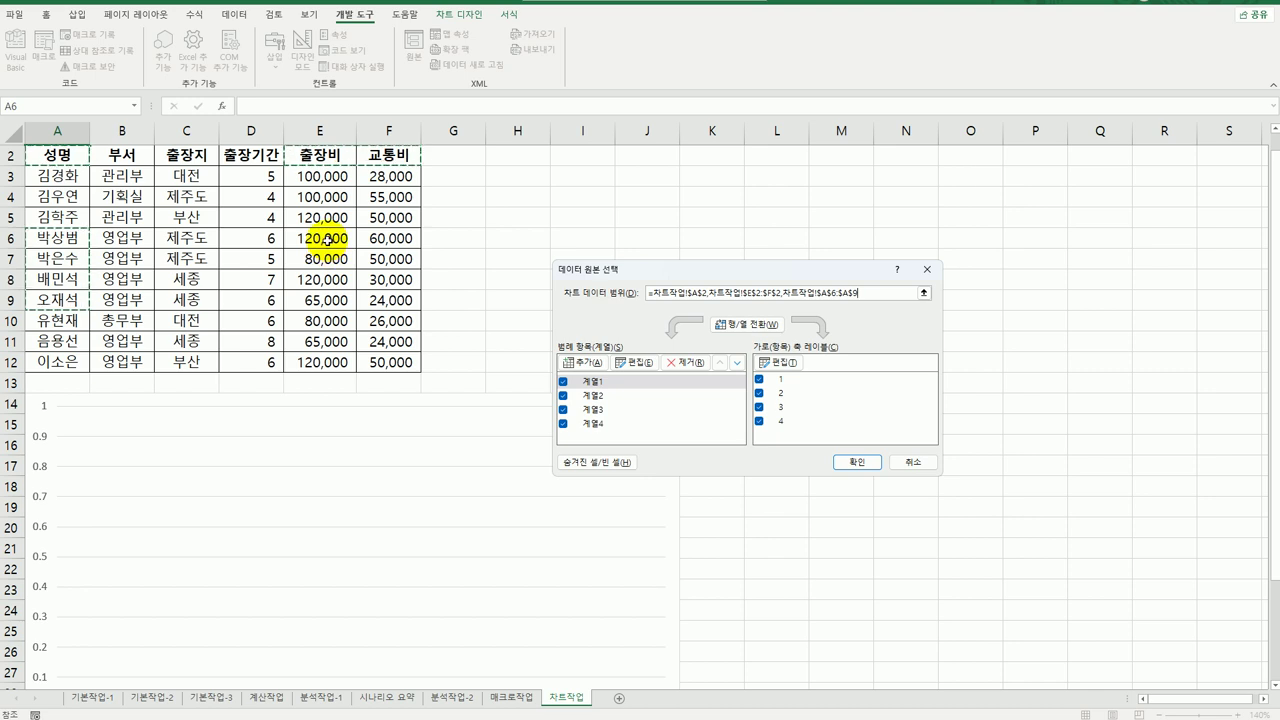
drag(328, 239, 388, 296)
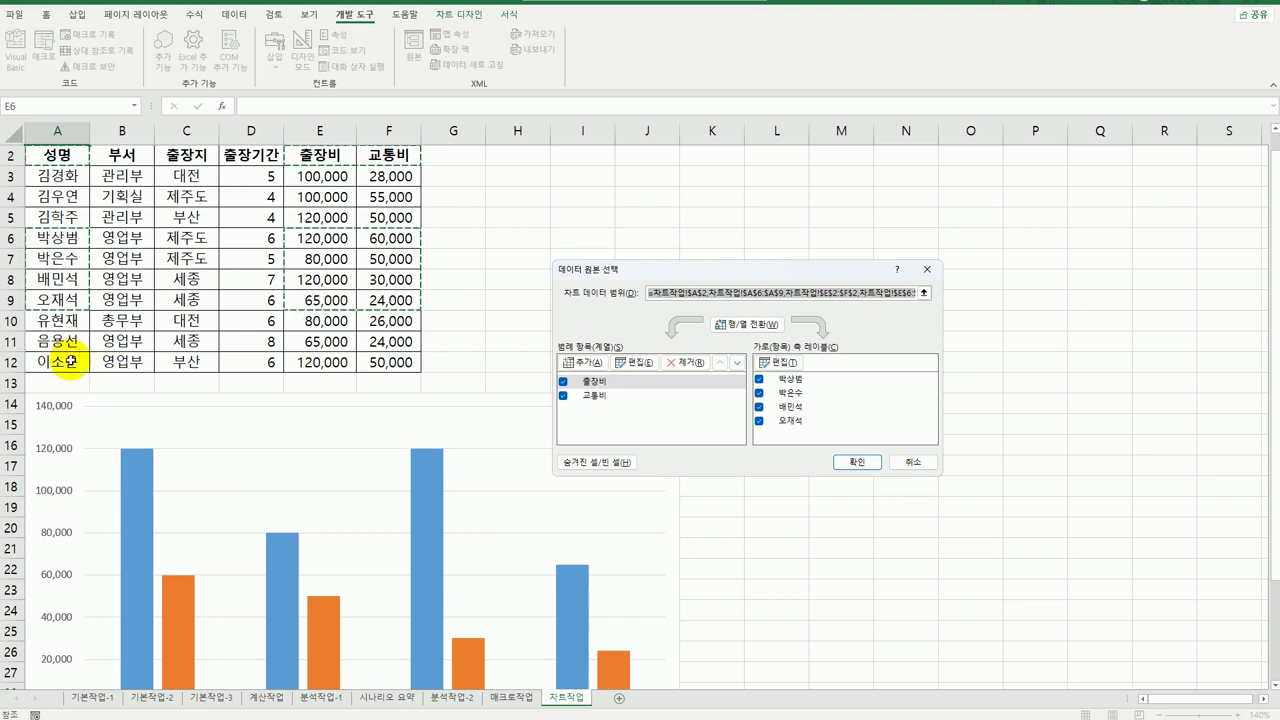
drag(58, 345, 72, 362)
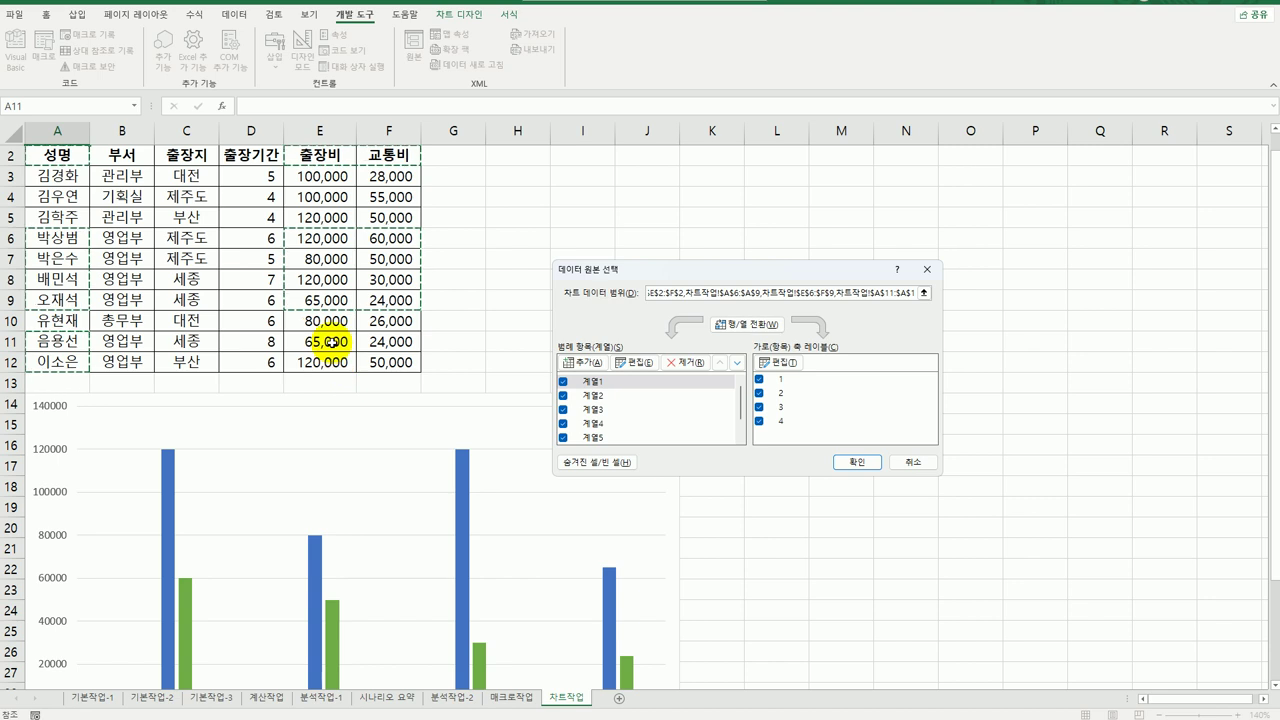
drag(320, 345, 390, 362)
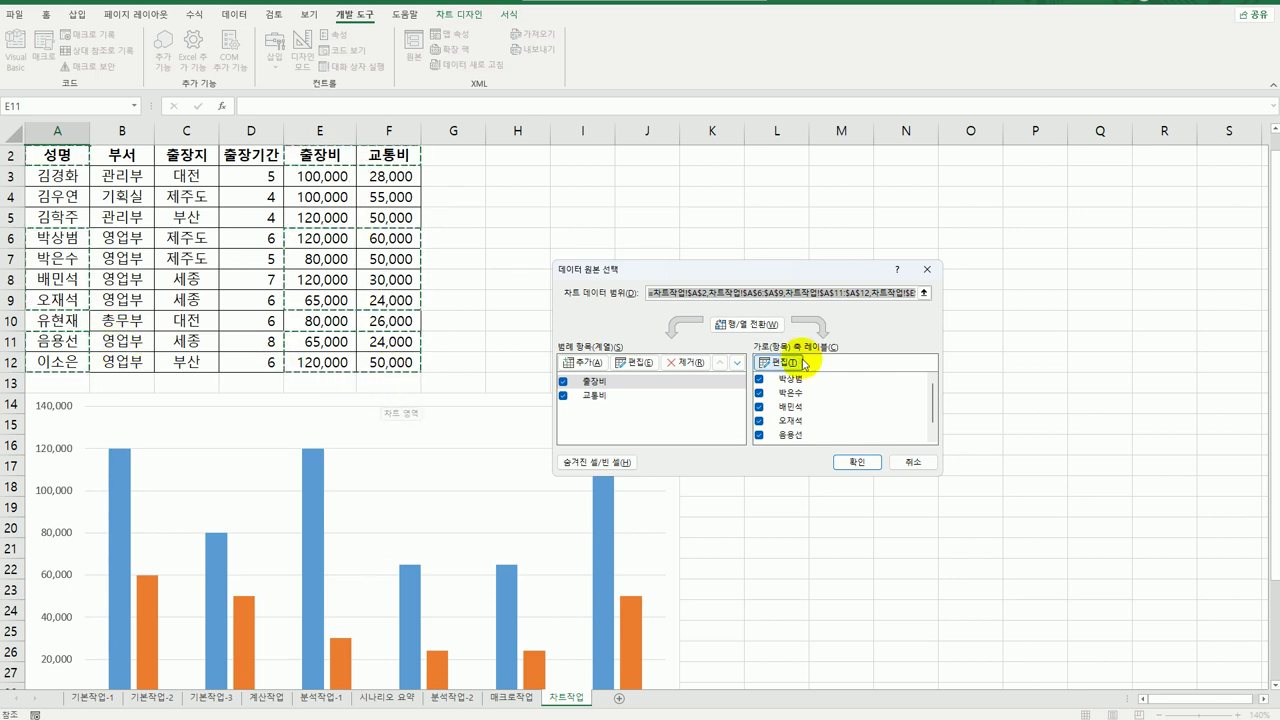
click(852, 461)
- Add a data label to only the third employee's 출장비 column in the chart
scroll(838, 449, down, 2)
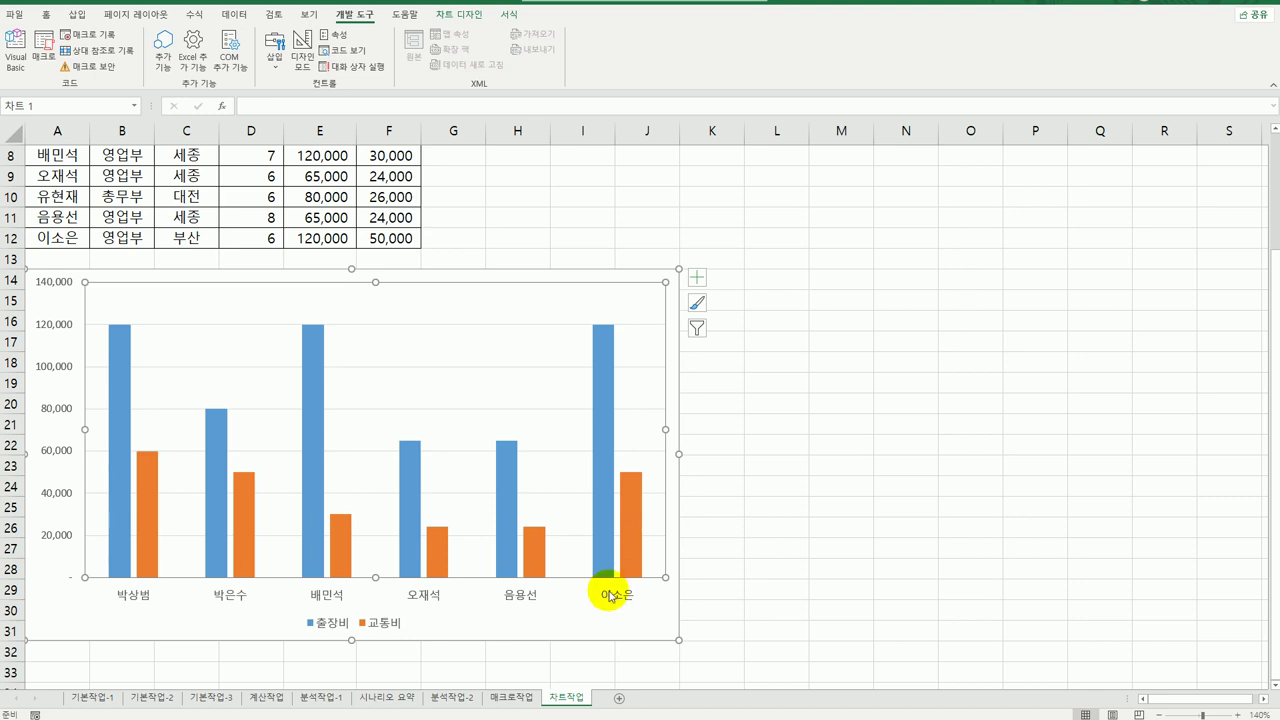
mouse_move(316, 577)
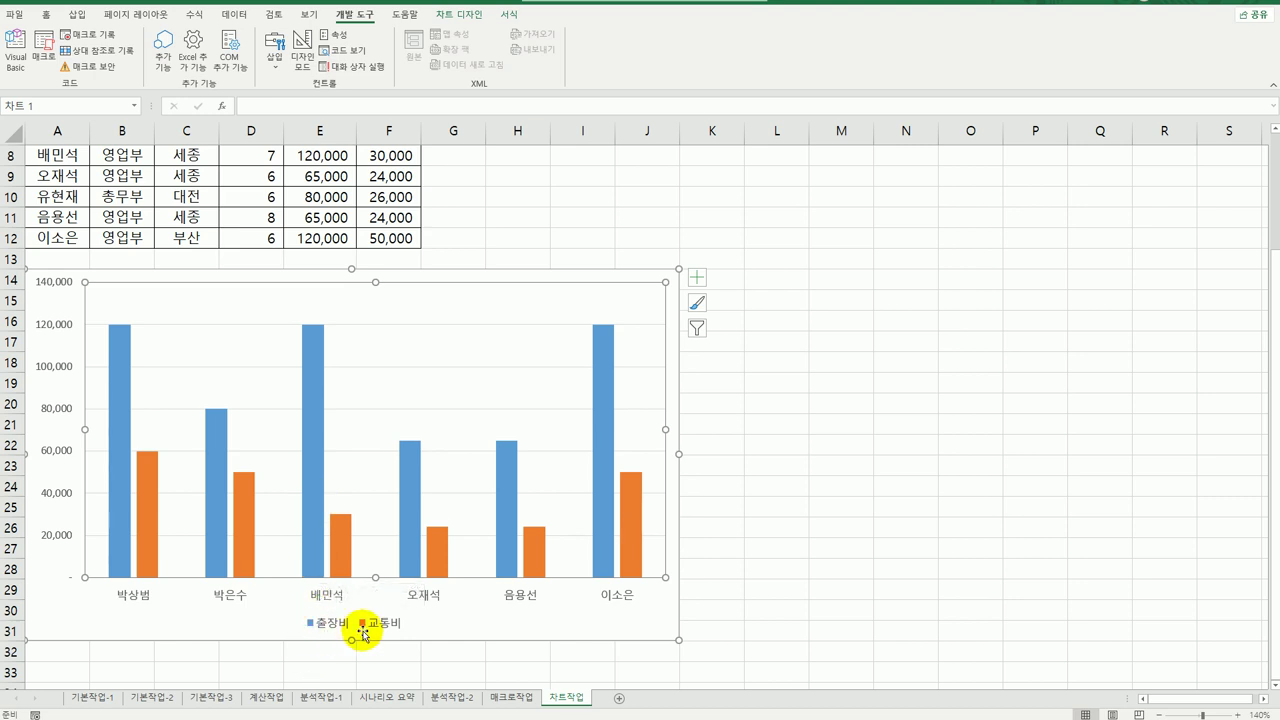
click(322, 485)
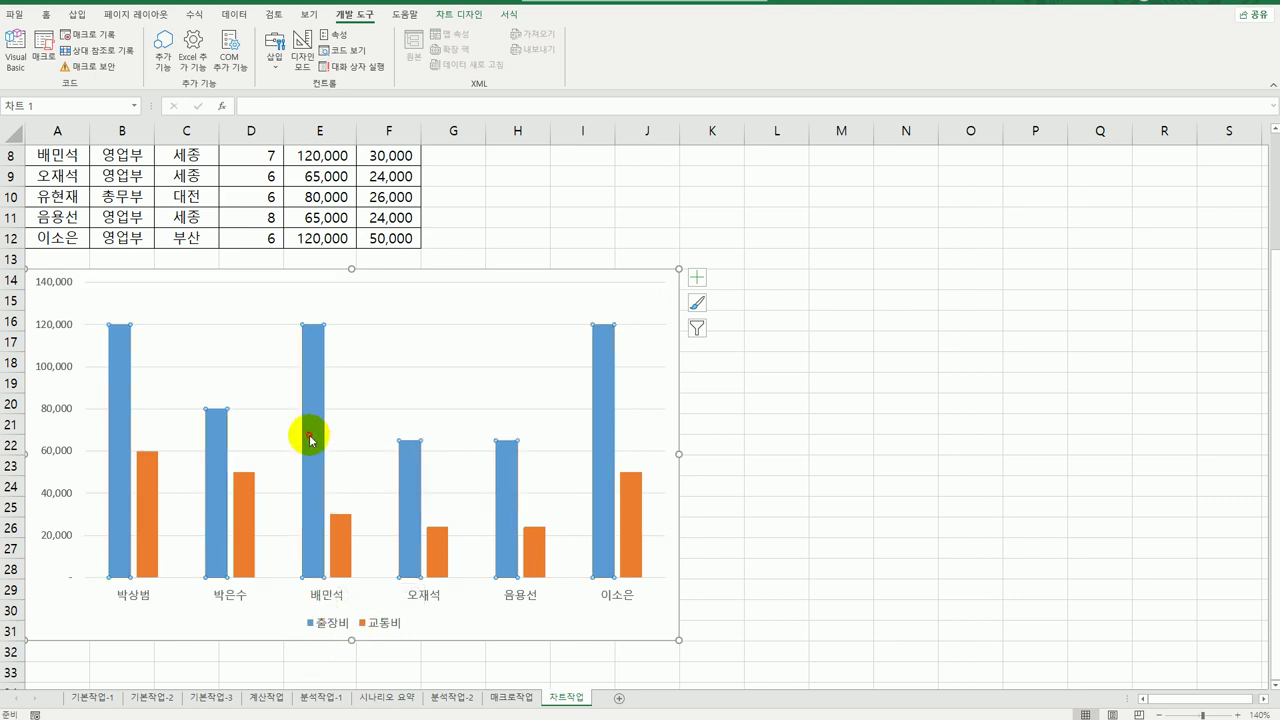
click(311, 371)
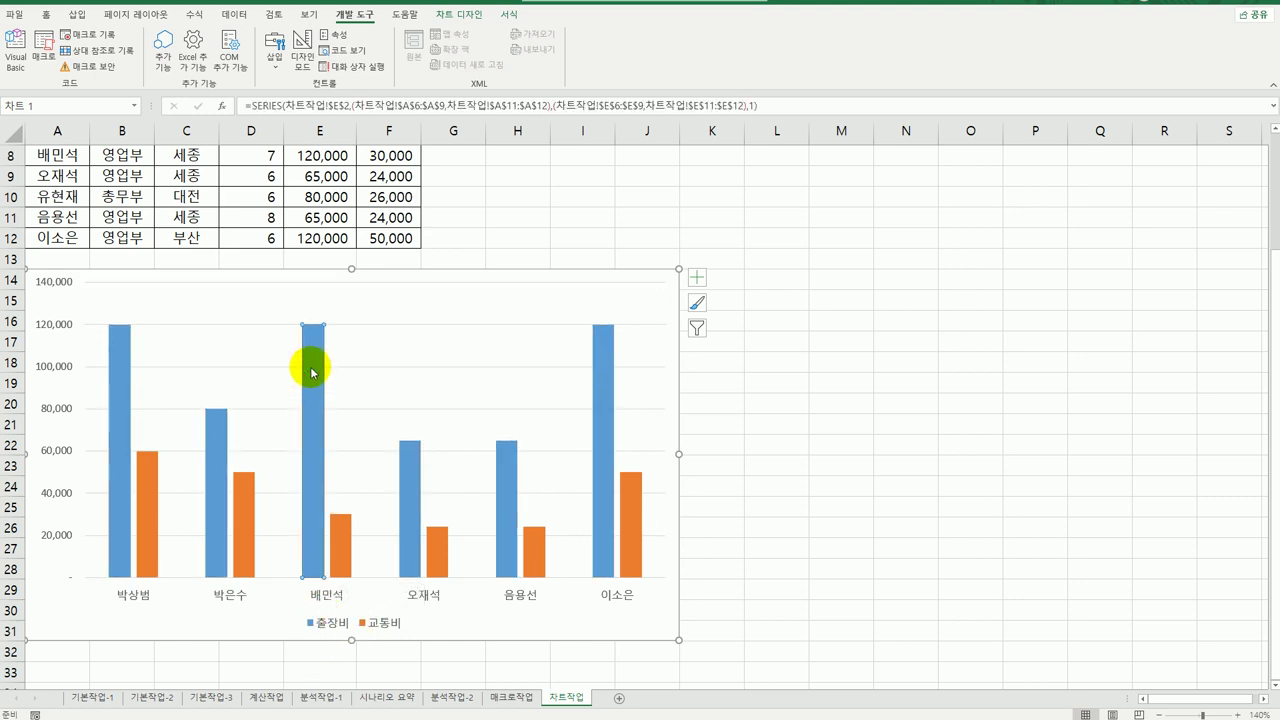
right_click(310, 344)
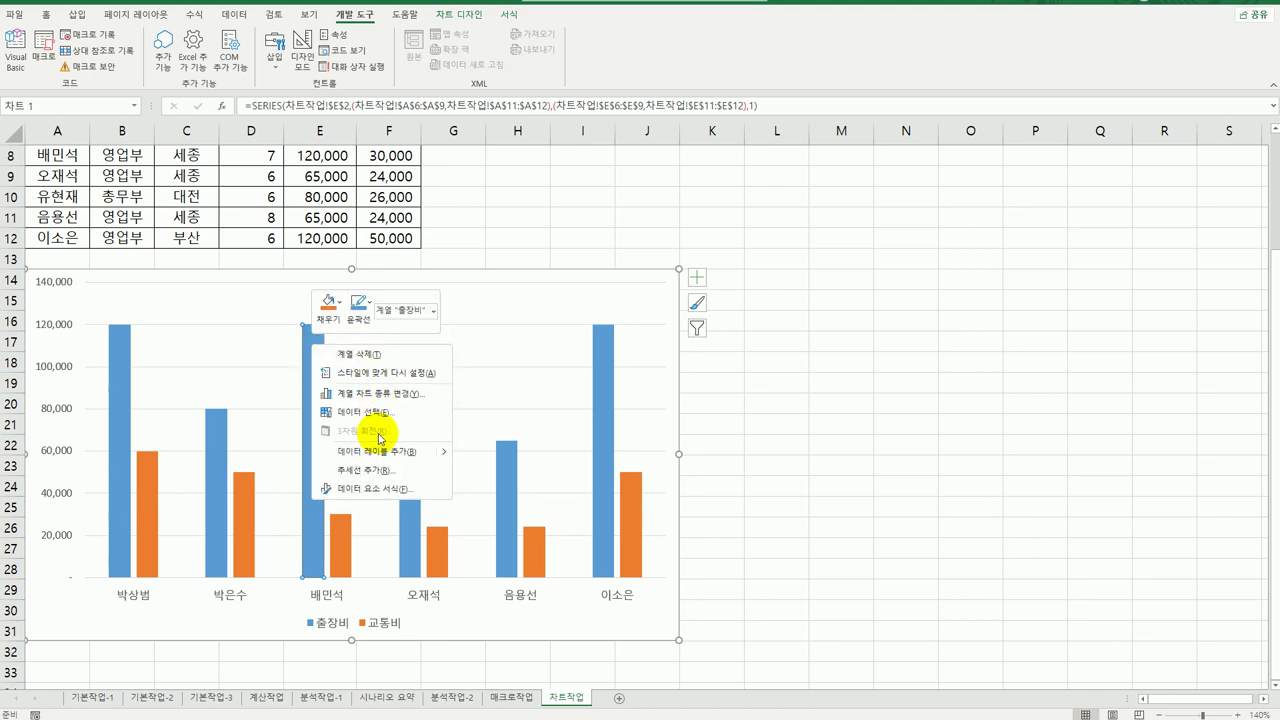
click(376, 452)
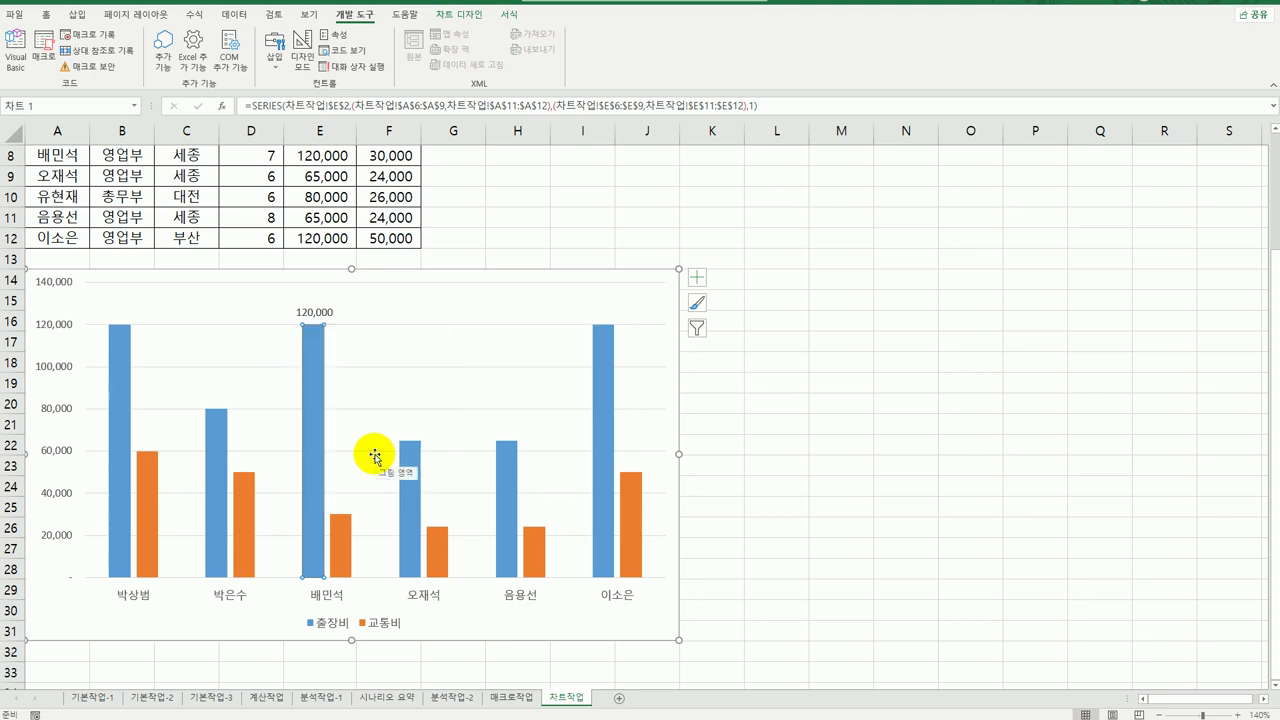
- Add a data label to only the third employee's 교통비 column in the chart
click(340, 537)
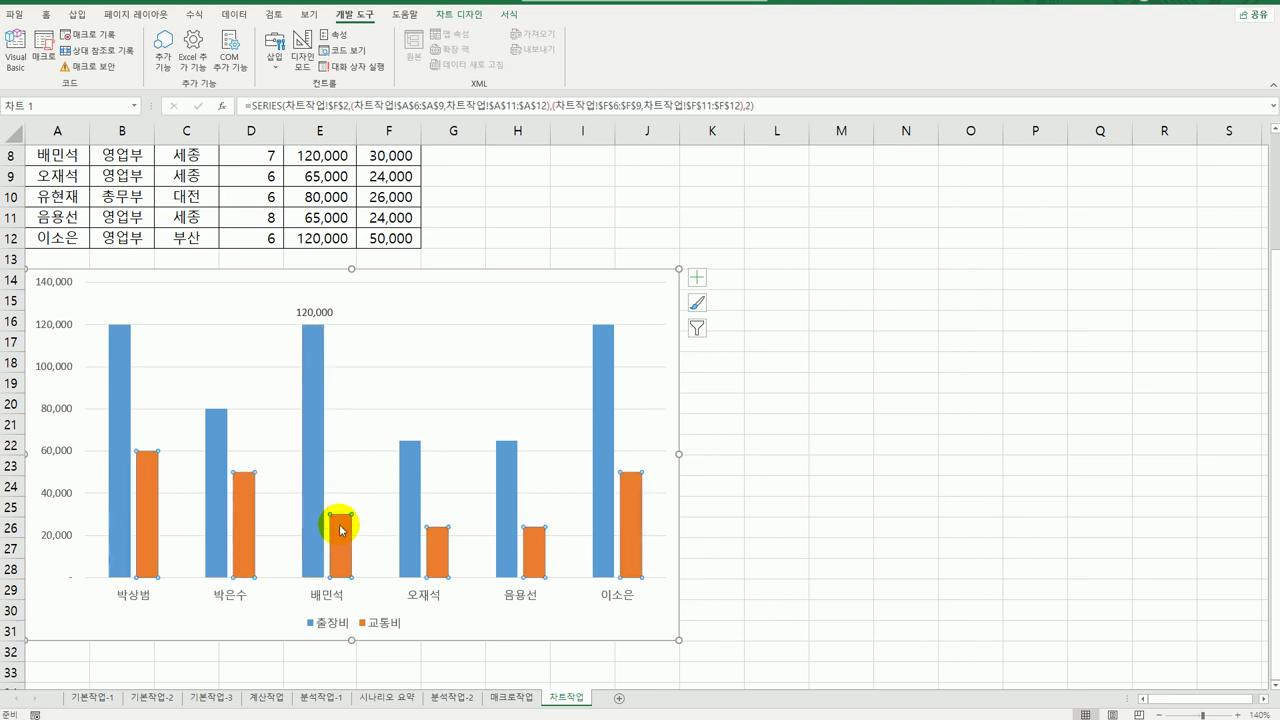
click(341, 530)
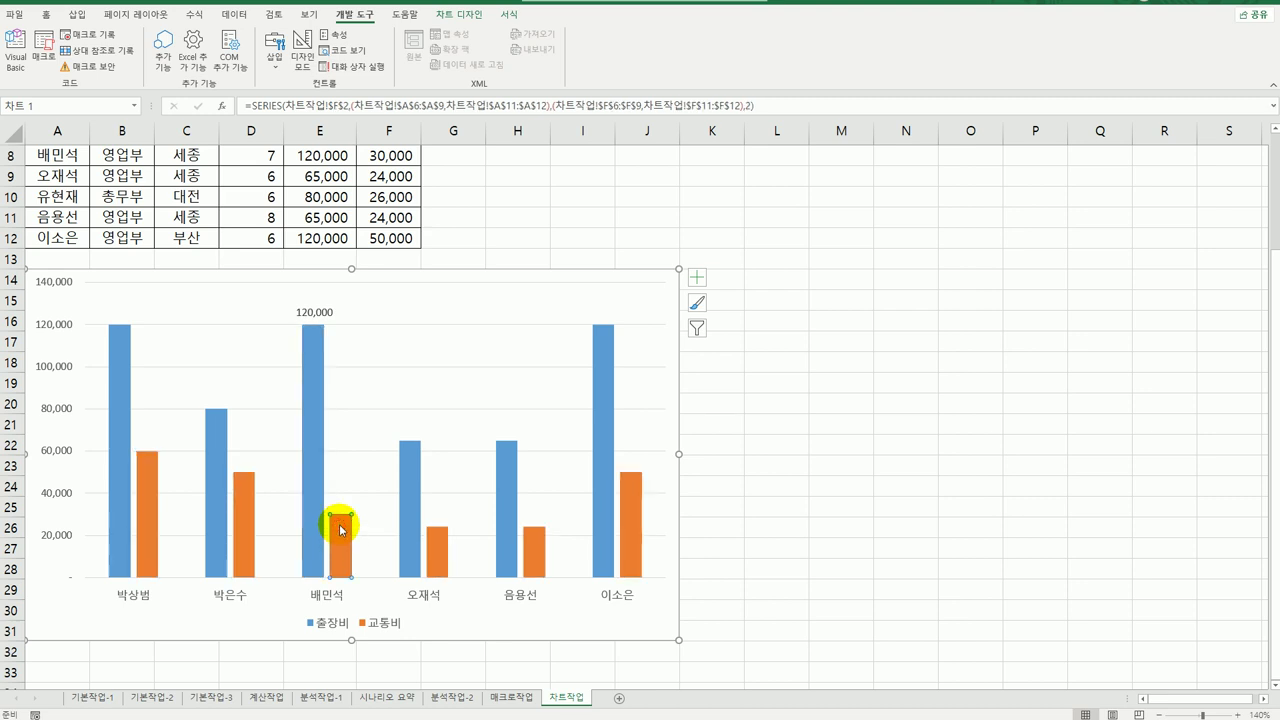
right_click(340, 530)
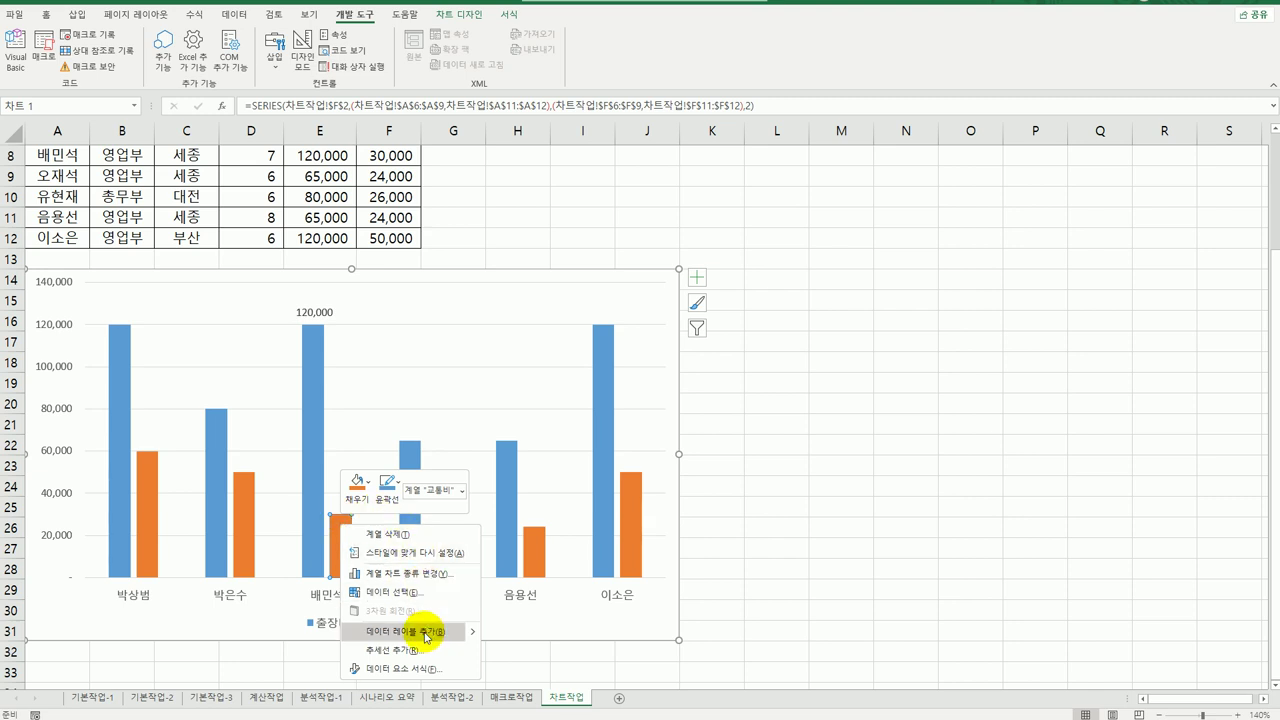
click(426, 634)
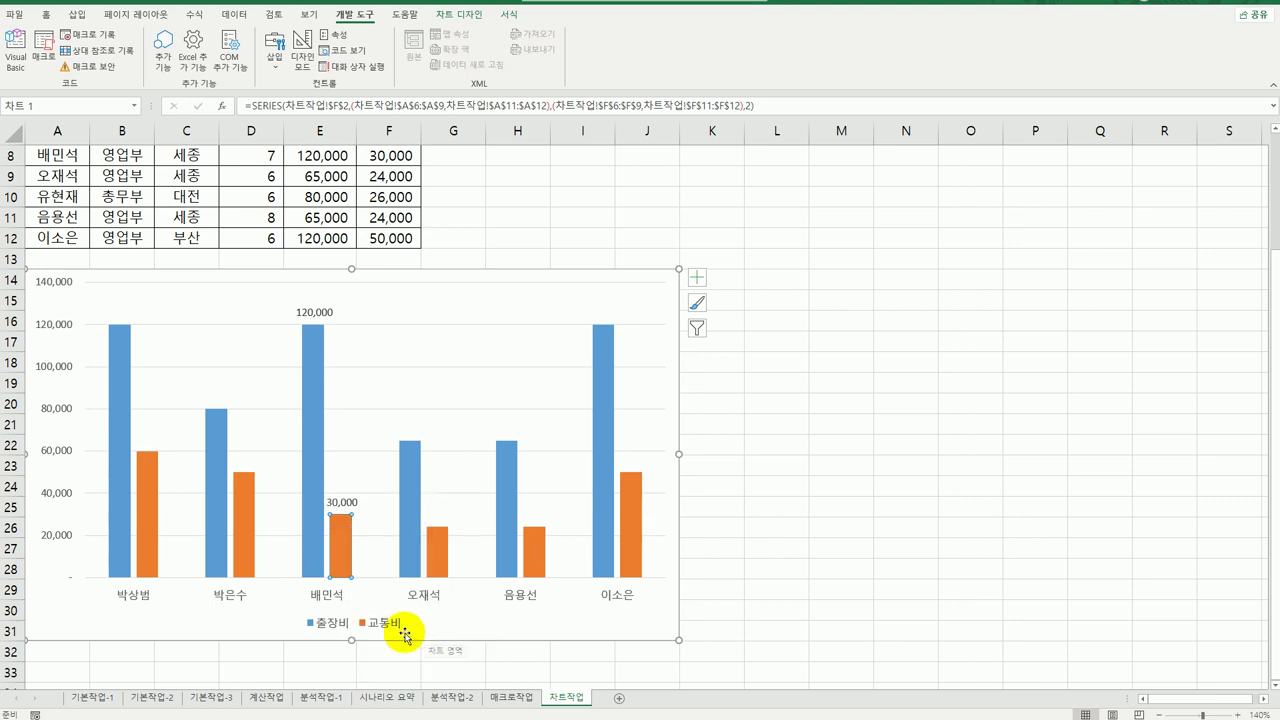
- Set the label position of the third employee's 교통비 and 출장비 data labels to 안쪽 끝에 (inside end)
click(342, 502)
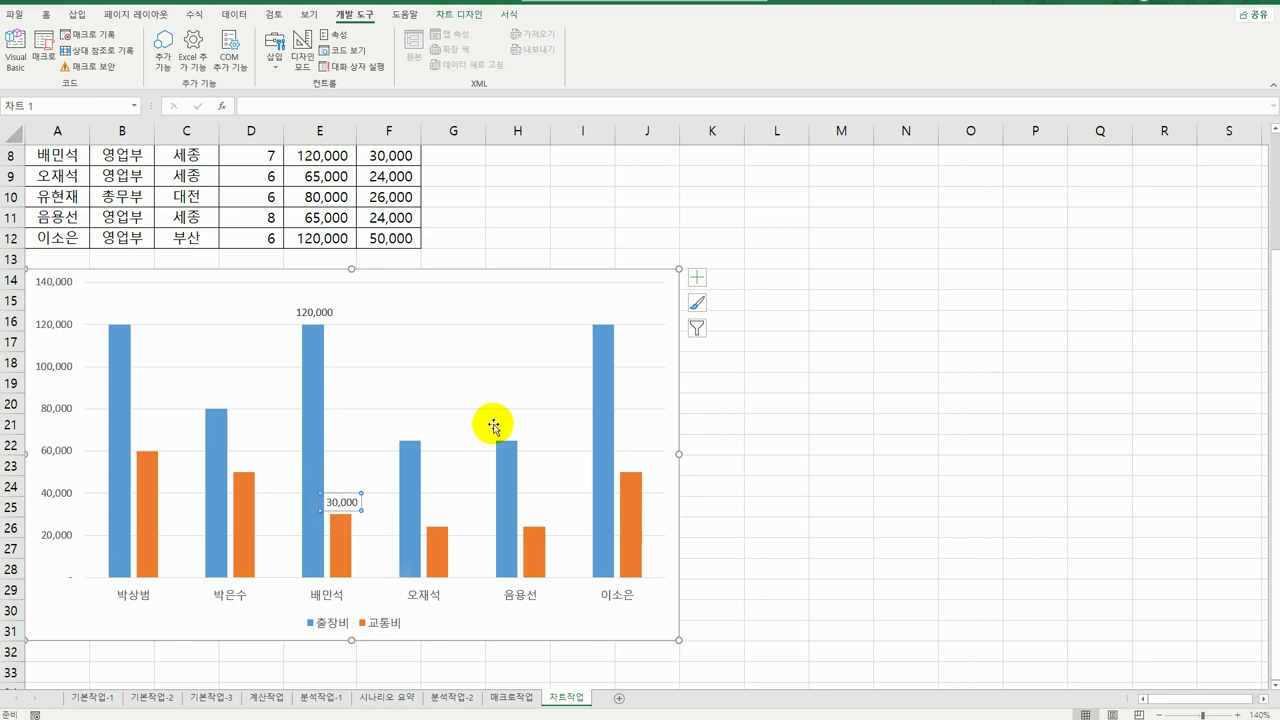
right_click(341, 505)
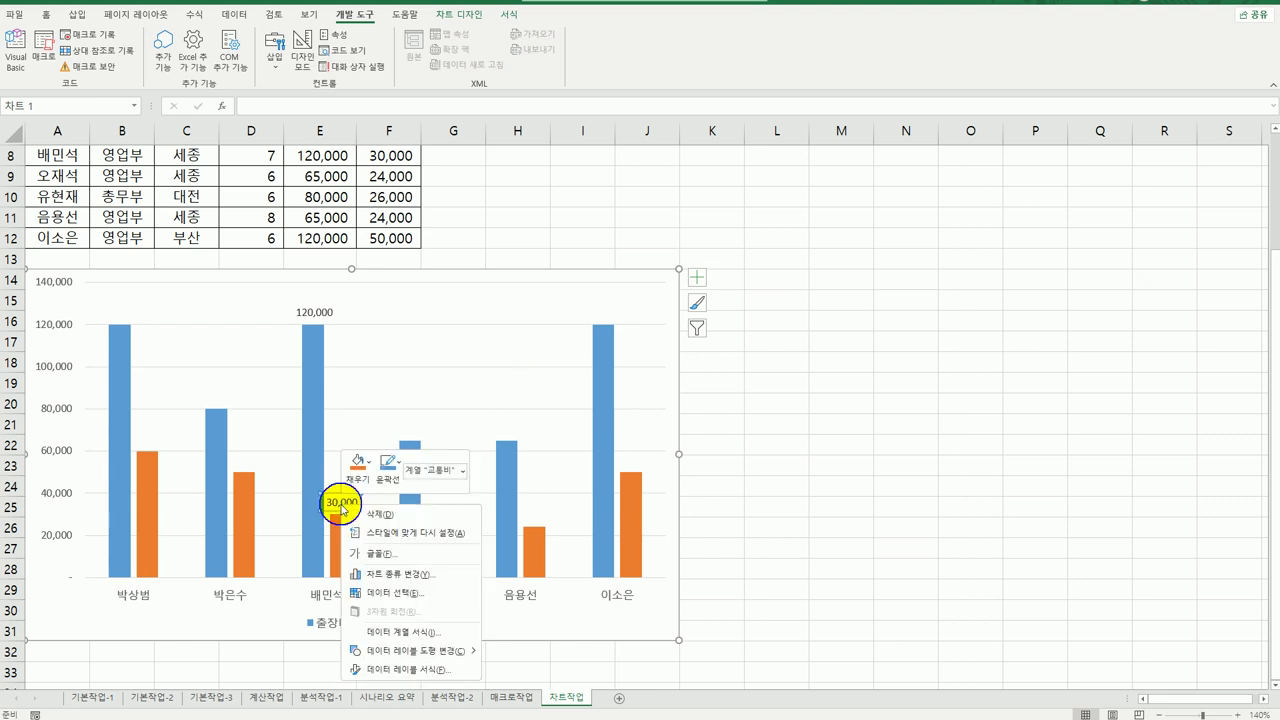
click(443, 670)
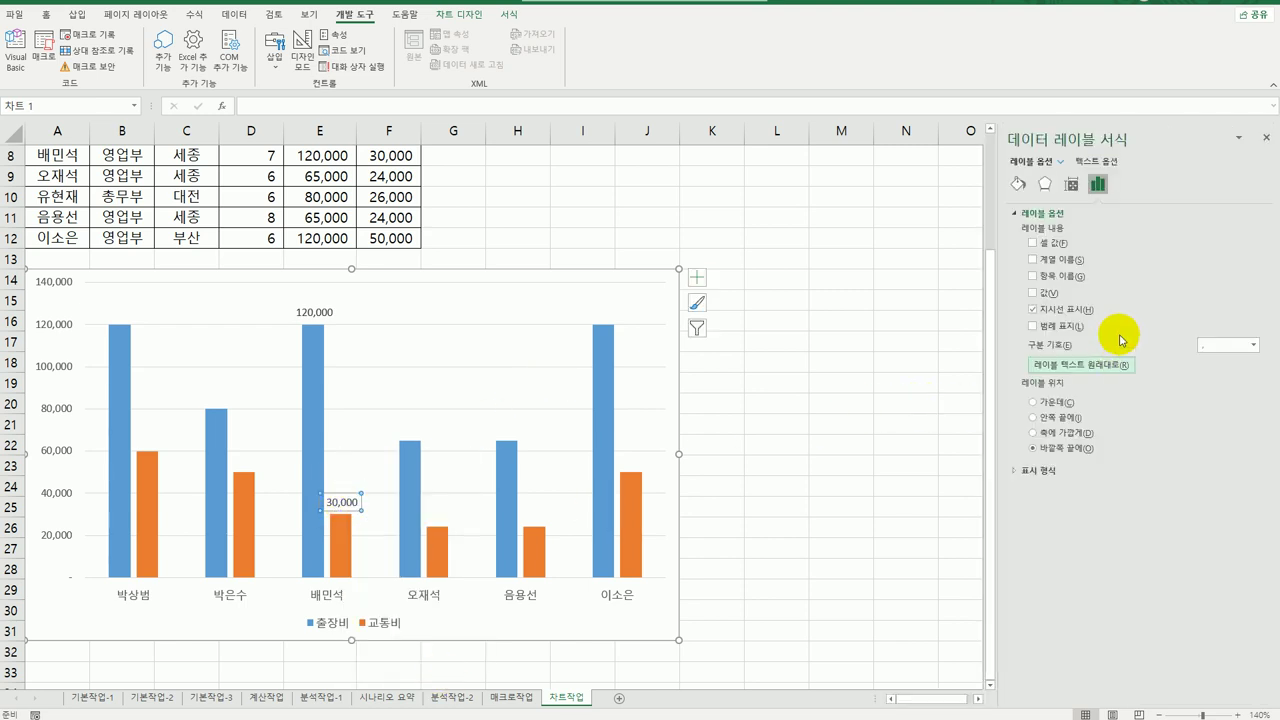
click(1034, 417)
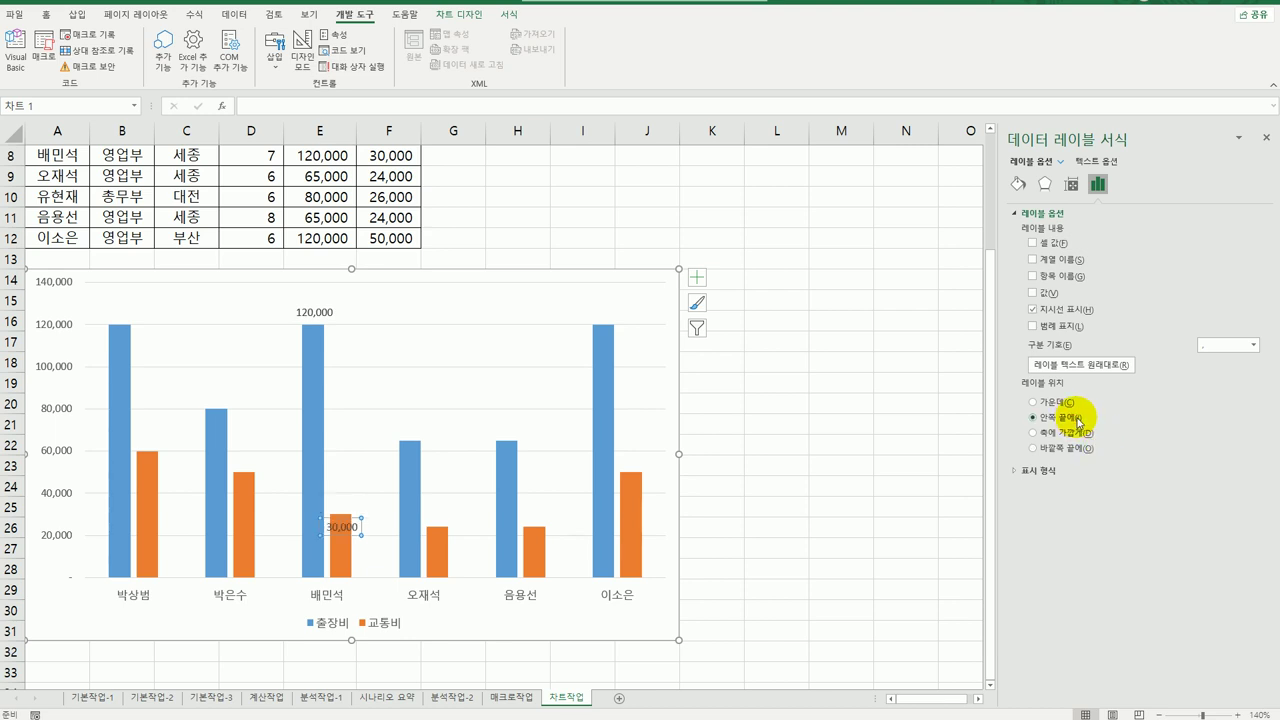
click(308, 316)
click(1032, 417)
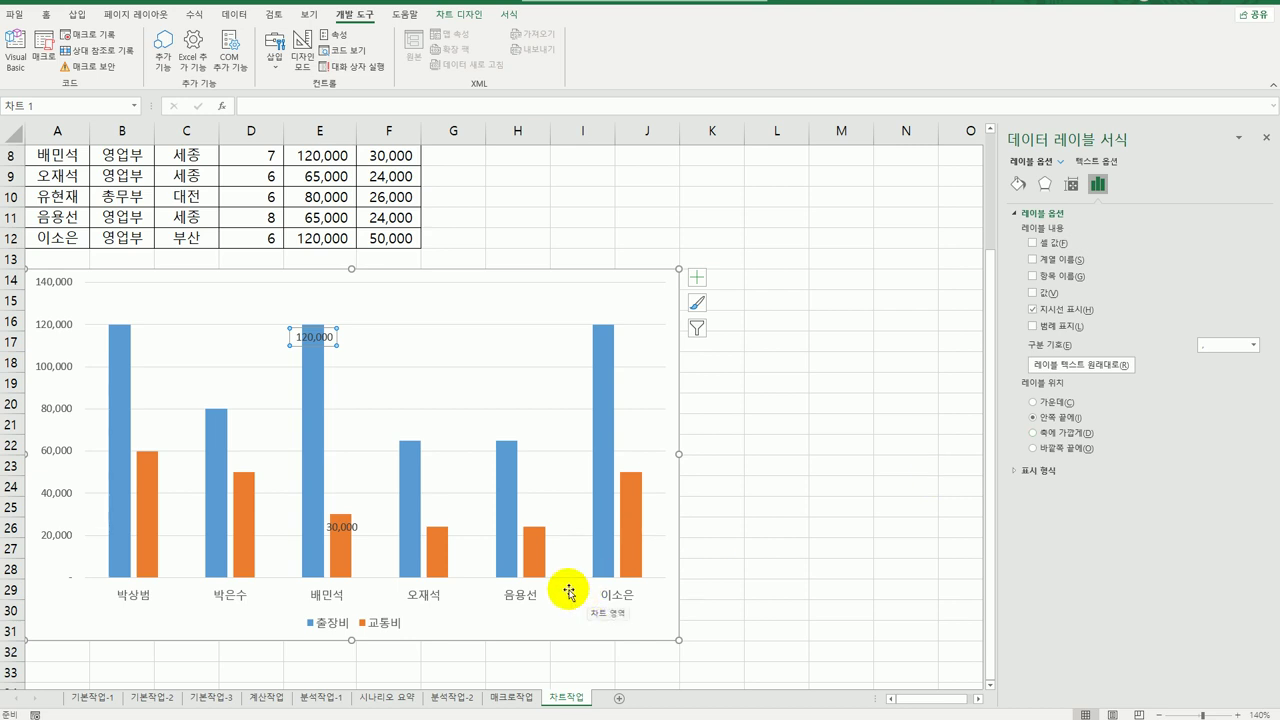
- Add a chart title reading "영업부 출장비/교통비" above the column chart
click(697, 278)
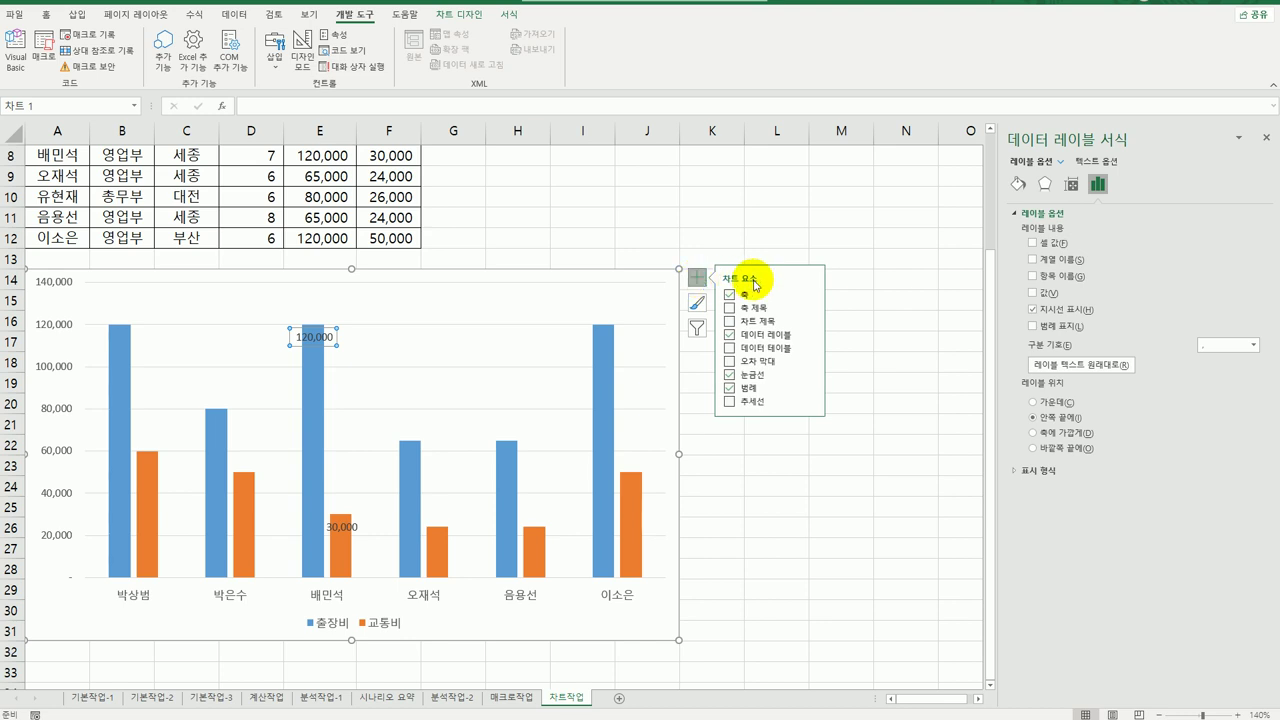
click(752, 322)
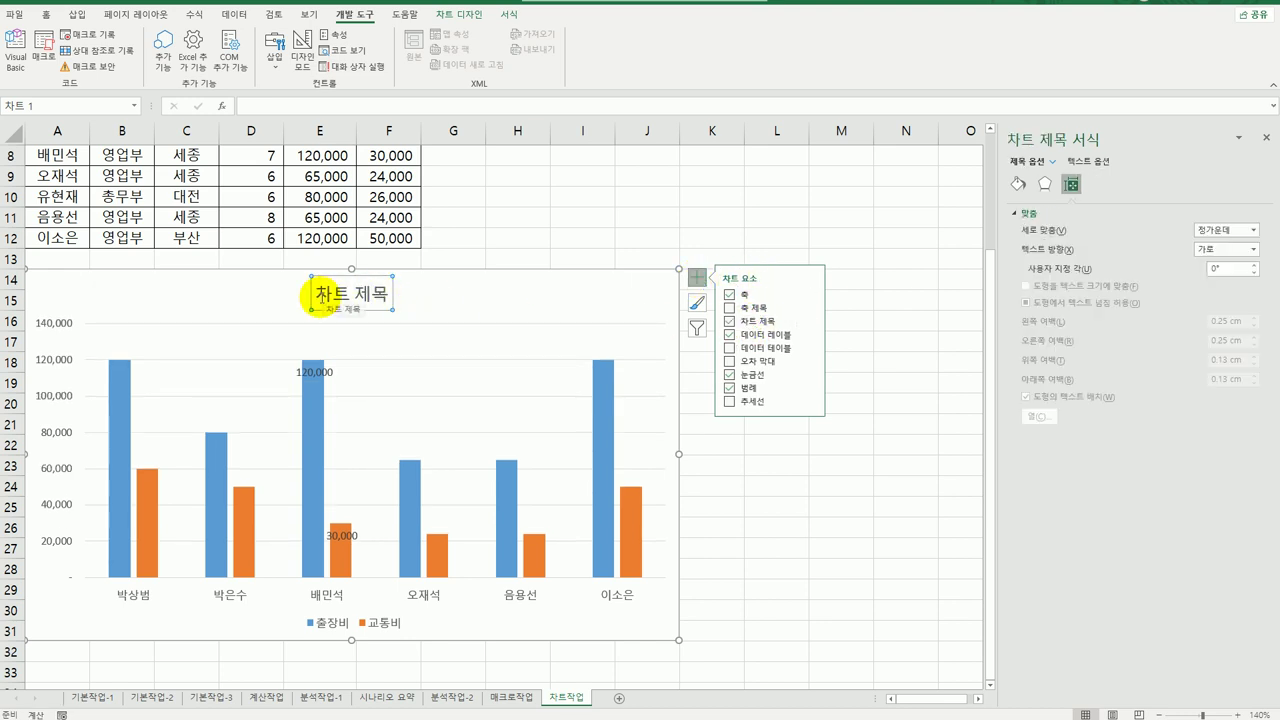
drag(316, 292, 398, 305)
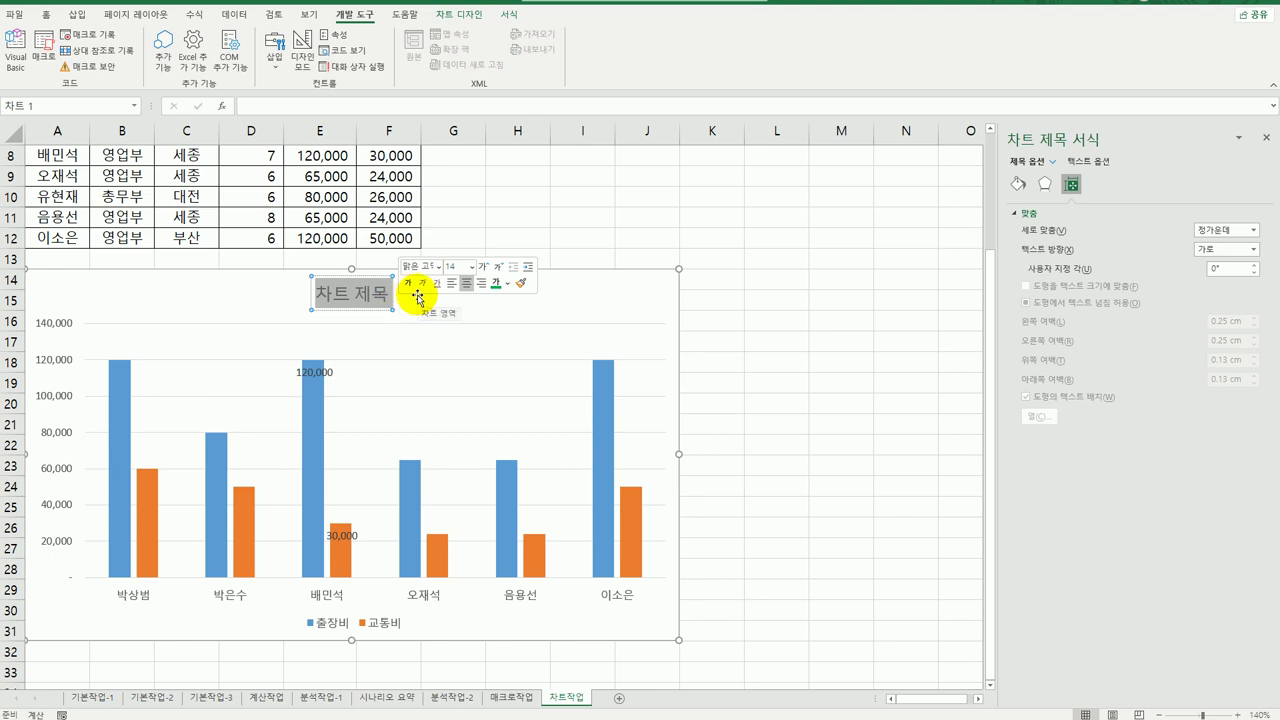
text(영업비)
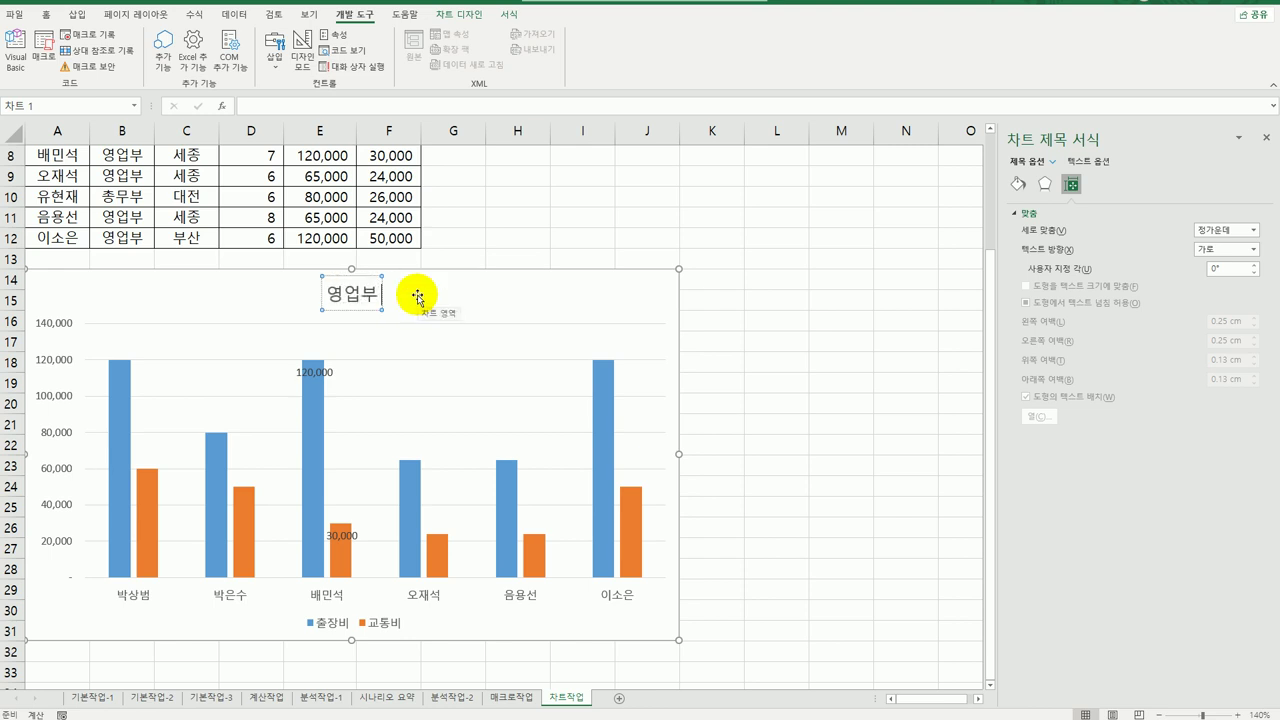
text( 출장비/교)
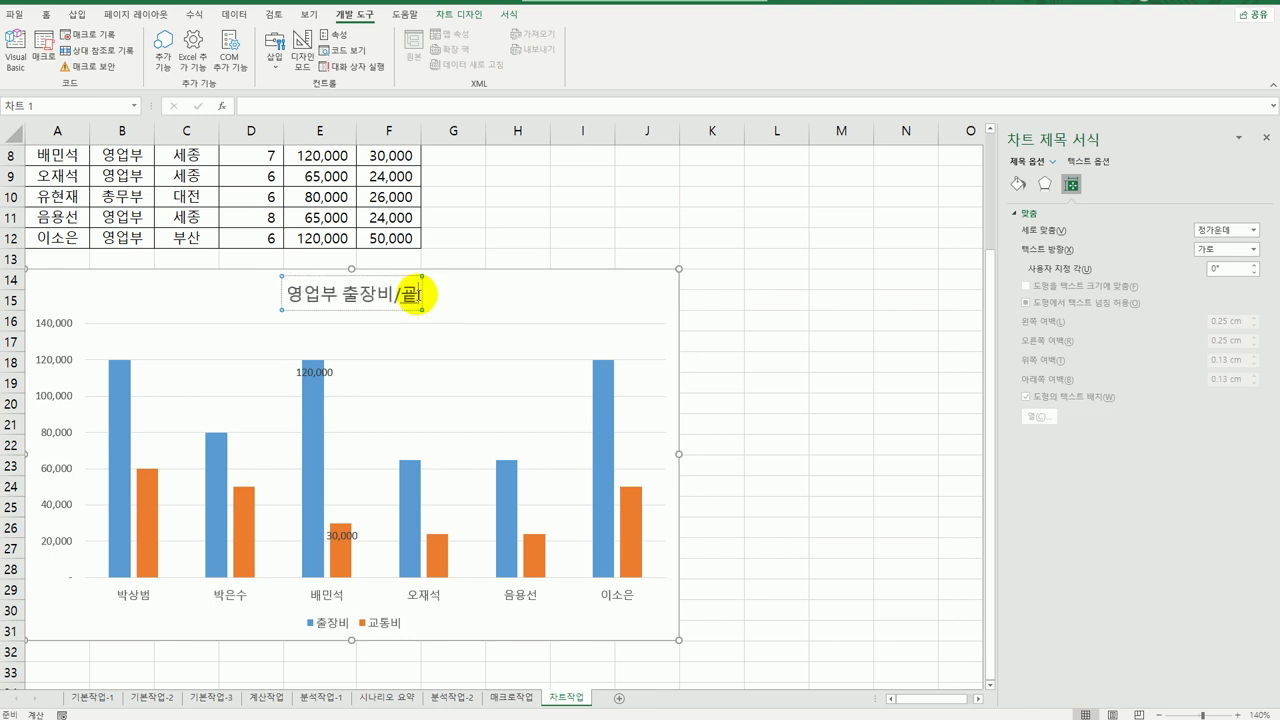
text(통비)
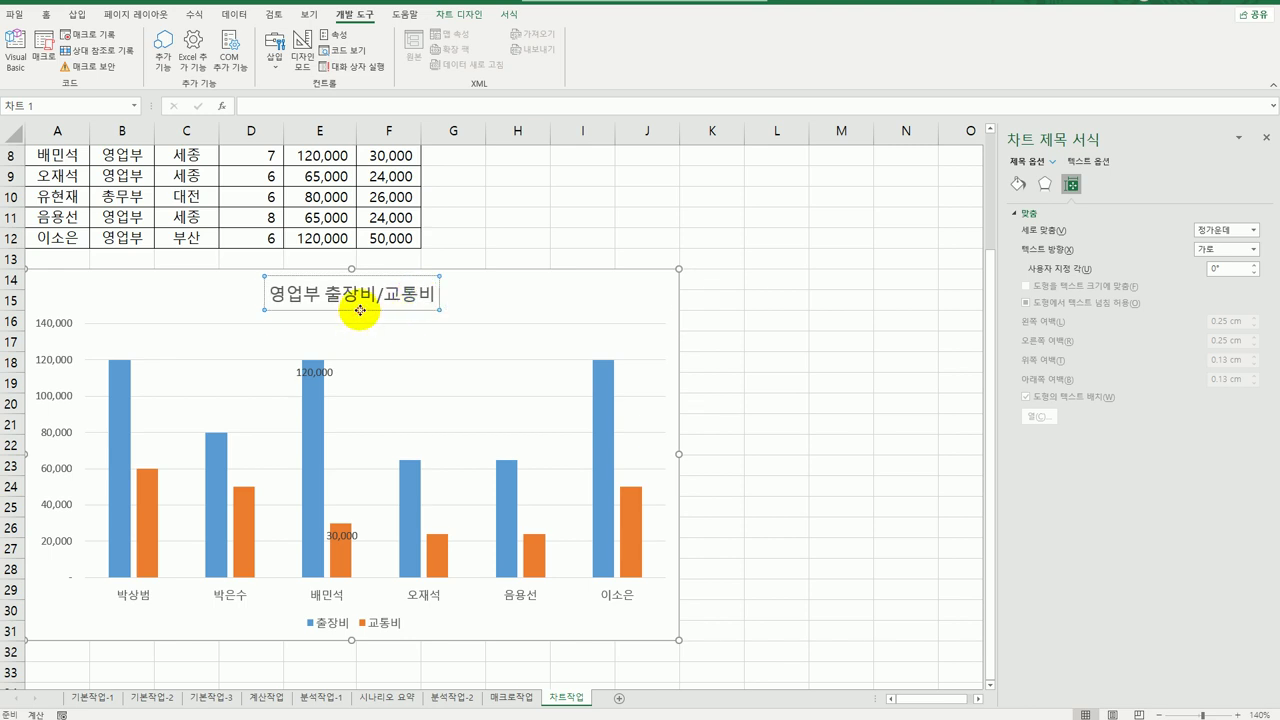
key(Escape)
- Apply the theme shape style with a light blue outline and white fill to the chart title
click(509, 14)
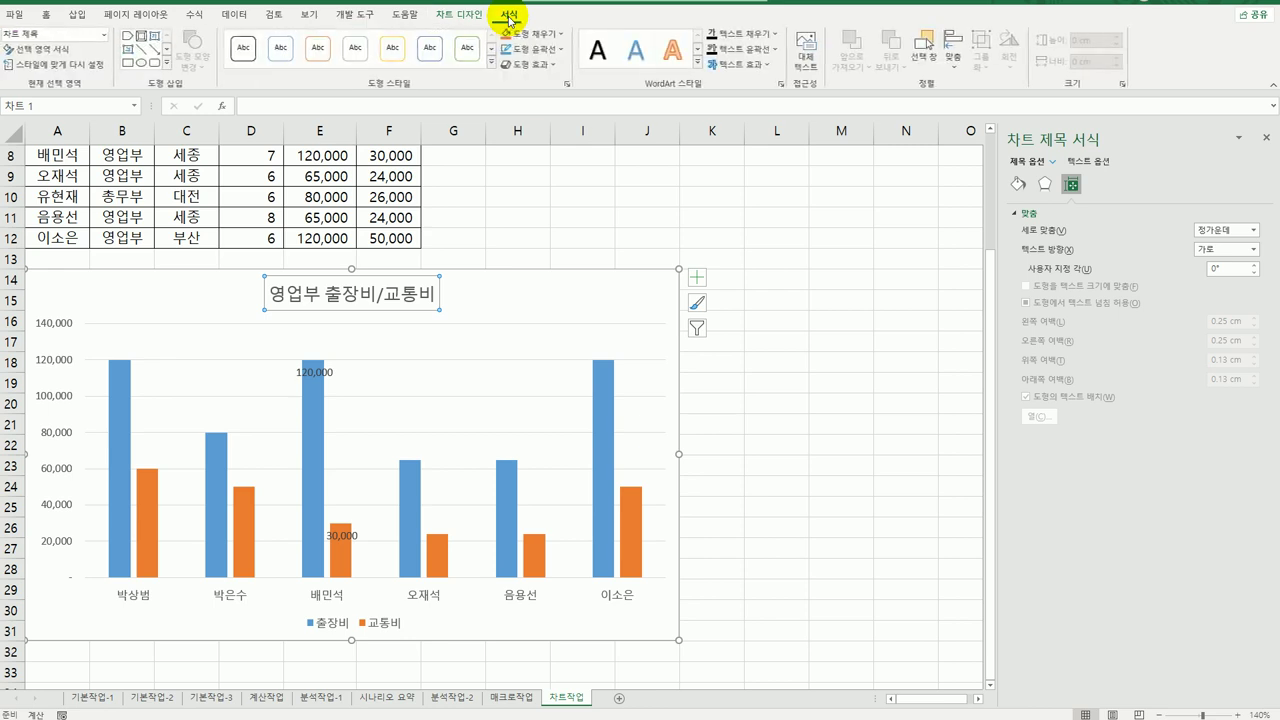
click(492, 62)
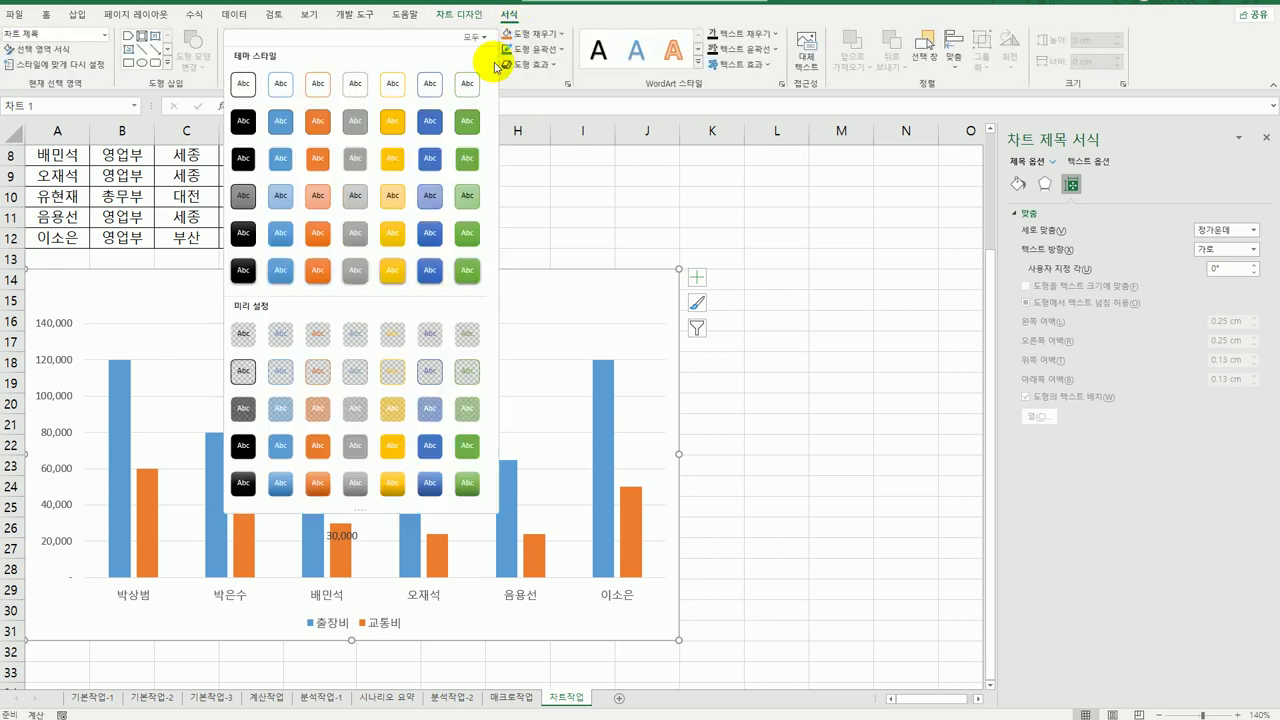
click(282, 91)
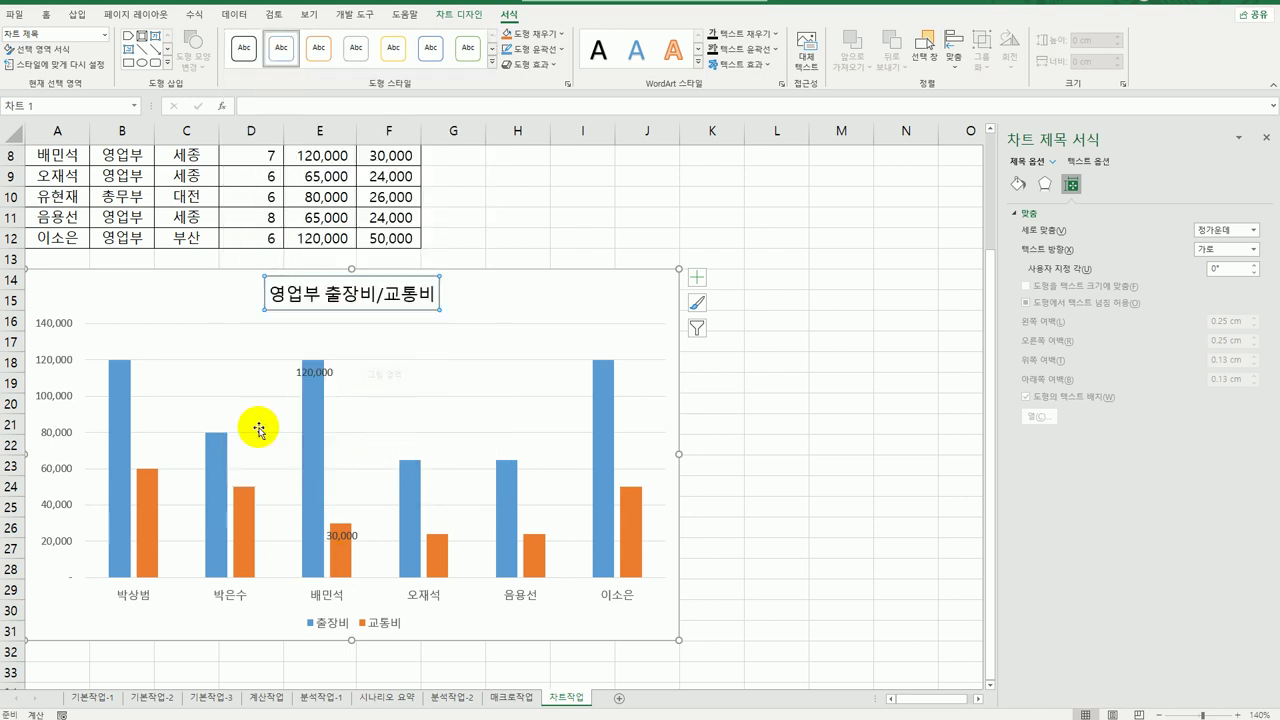
- Set the chart's series overlap (계열 겹치기) to 0% and gap width (간격 너비) to 80%
click(308, 416)
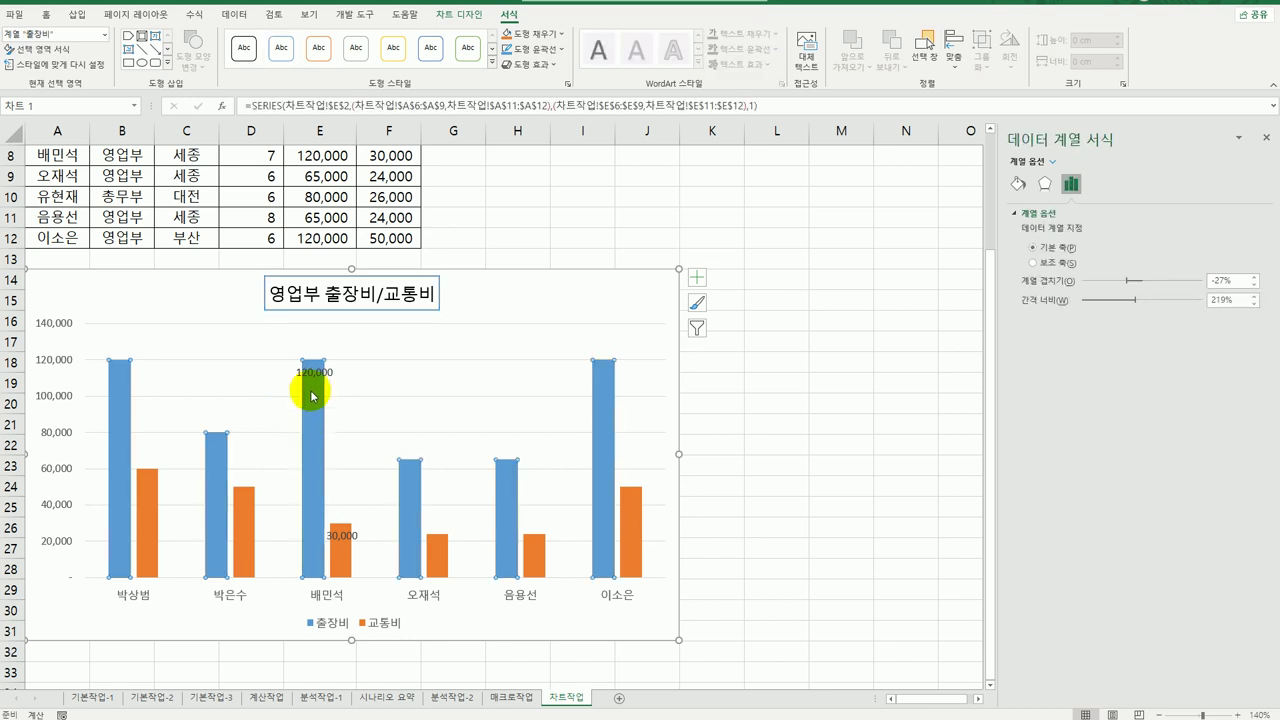
right_click(311, 388)
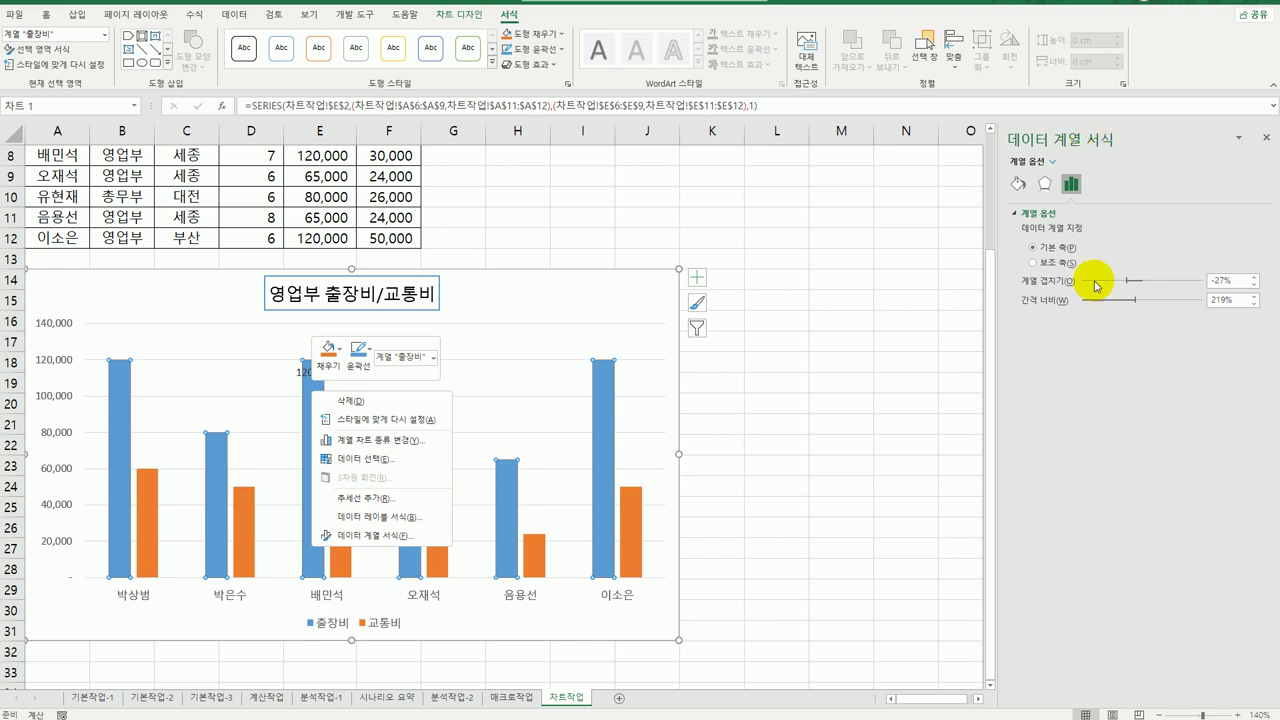
click(1123, 415)
double_click(1237, 281)
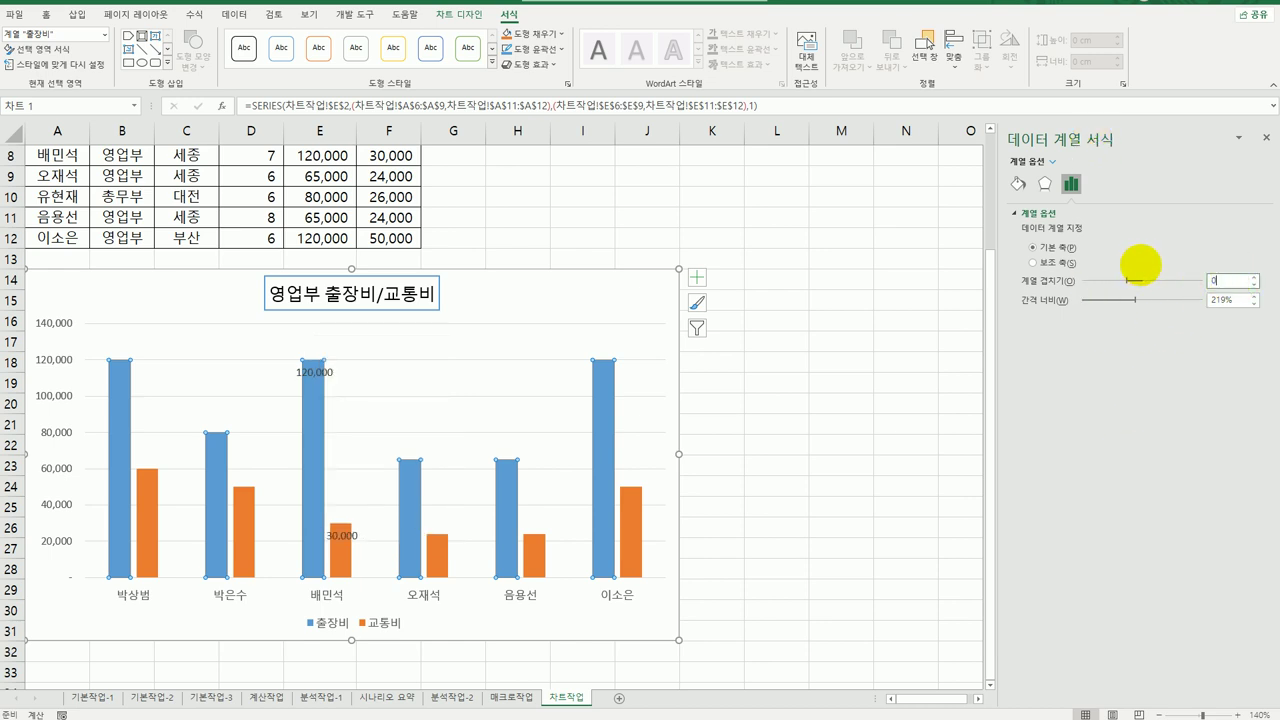
double_click(1239, 302)
text(80)
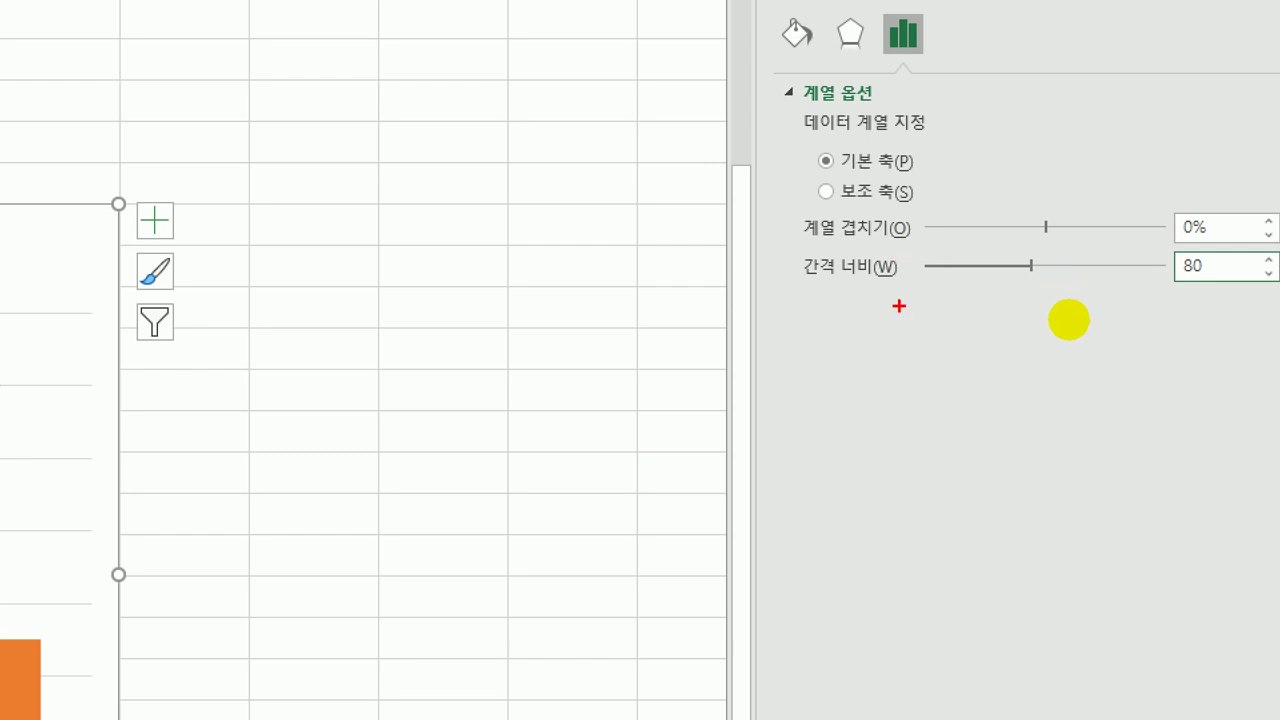
mouse_move(899, 306)
mouse_down()
mouse_move(771, 250)
mouse_move(846, 232)
mouse_move(845, 330)
mouse_up()
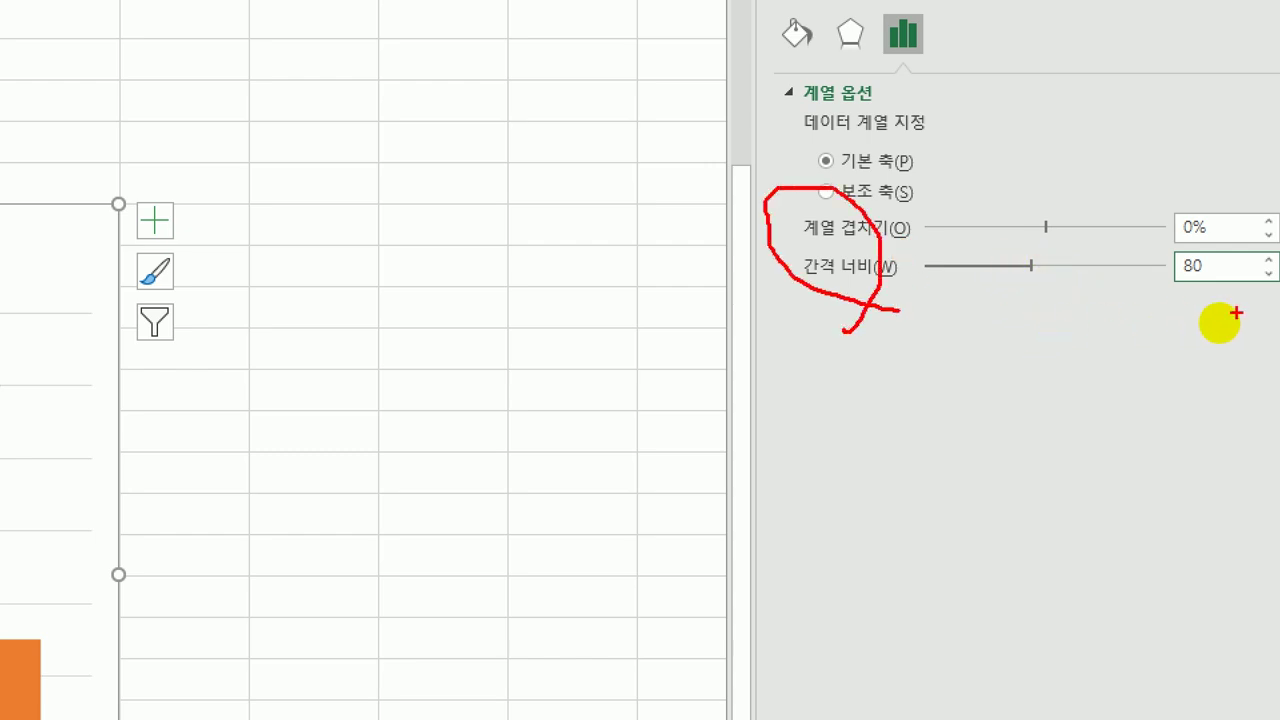
mouse_move(1268, 307)
mouse_down()
mouse_move(1186, 266)
mouse_move(1238, 337)
mouse_up()
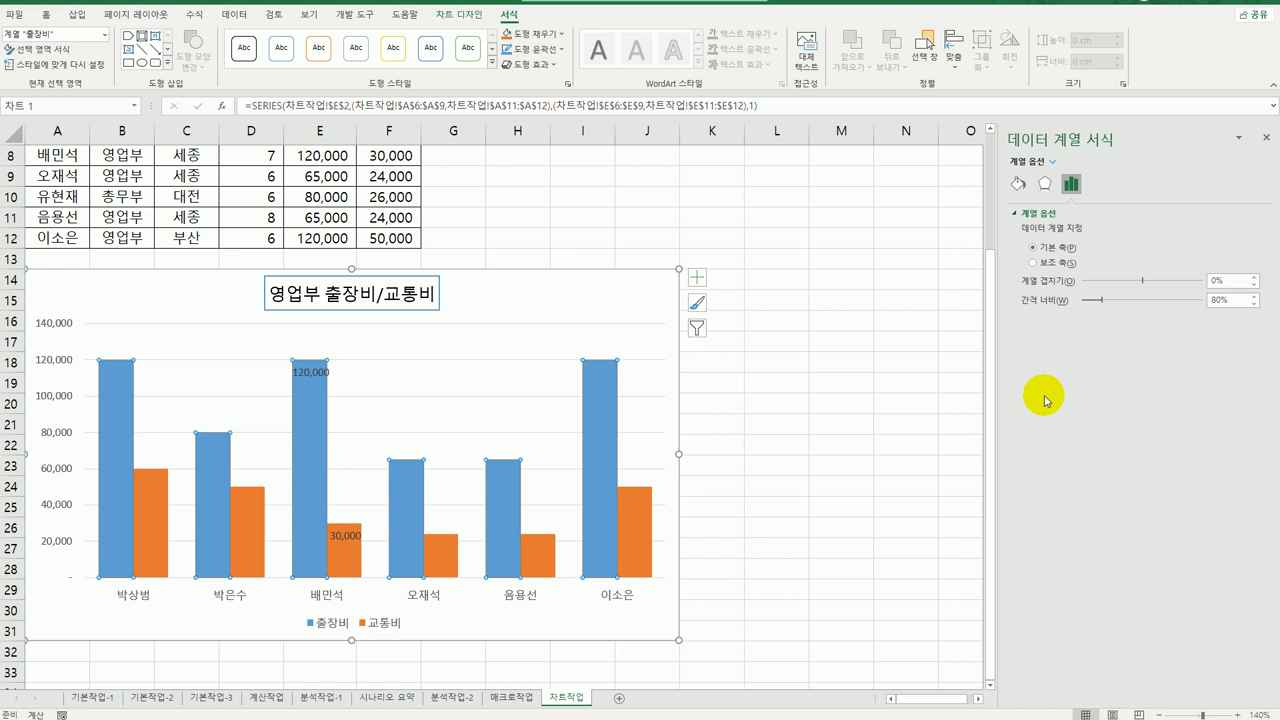
- Apply the blue 5 pt glow (네온) preset to the chart area and deselect the chart
click(649, 313)
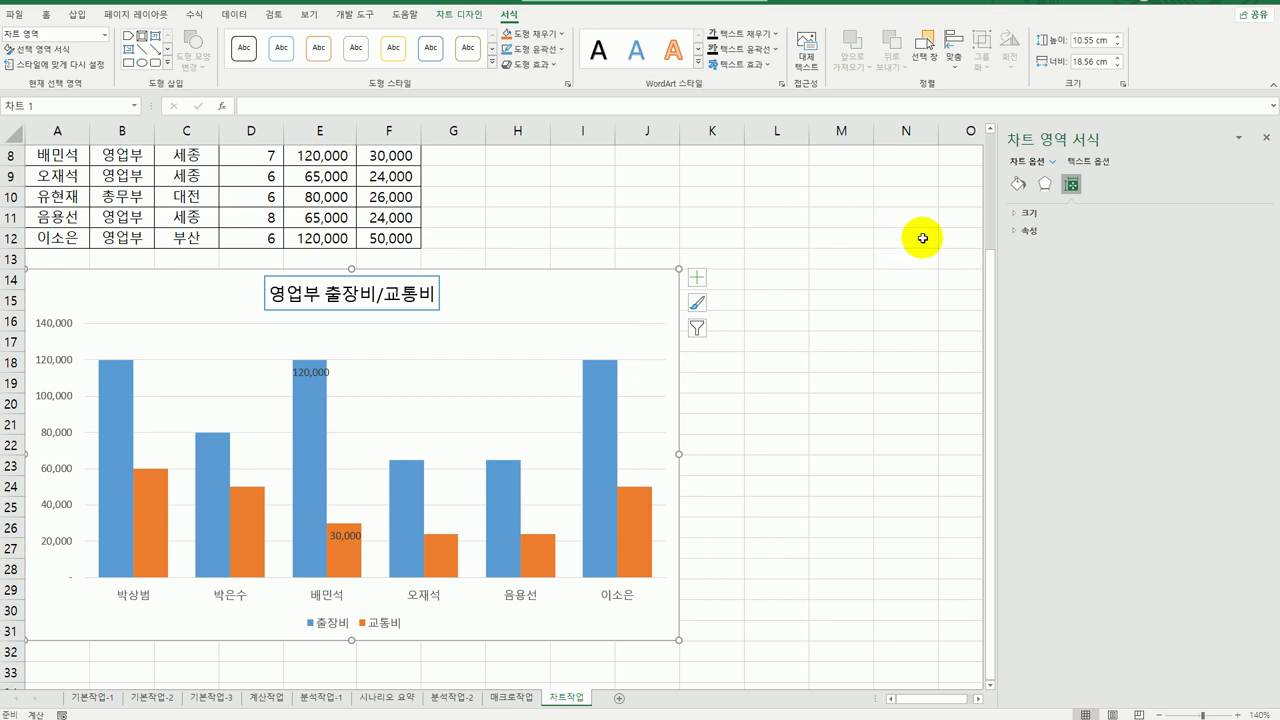
click(1045, 188)
click(1033, 233)
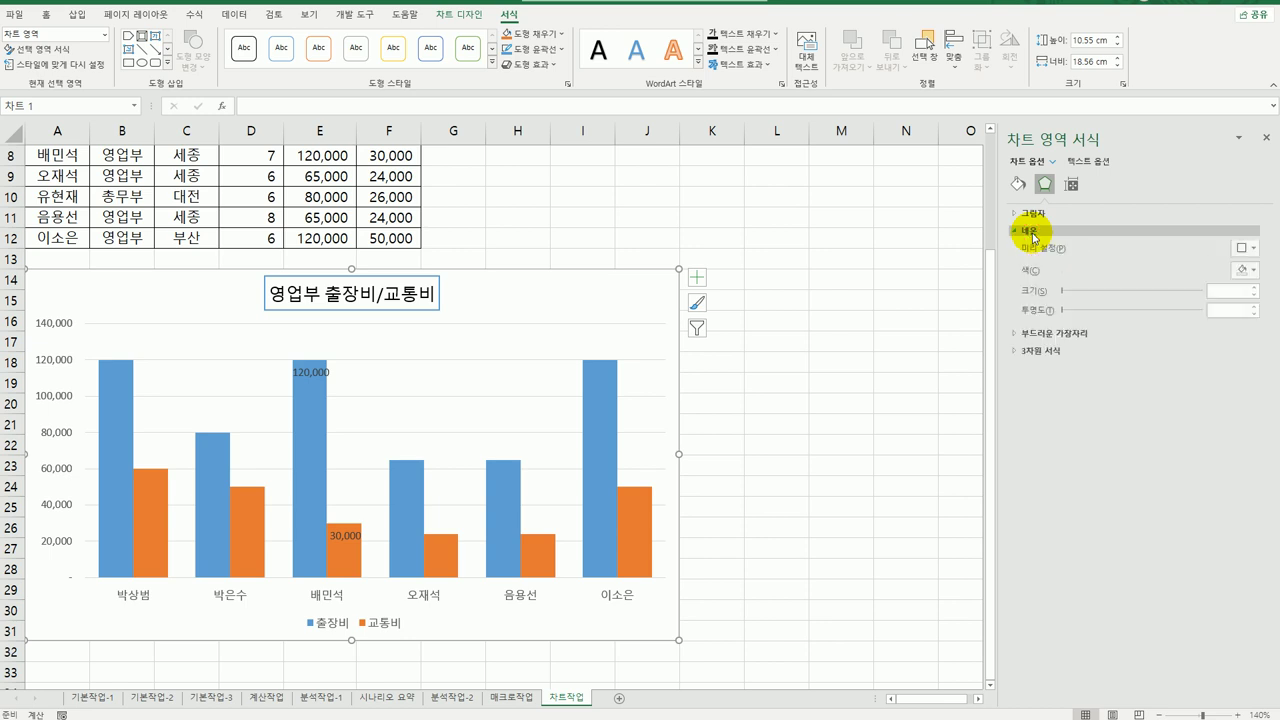
click(1245, 249)
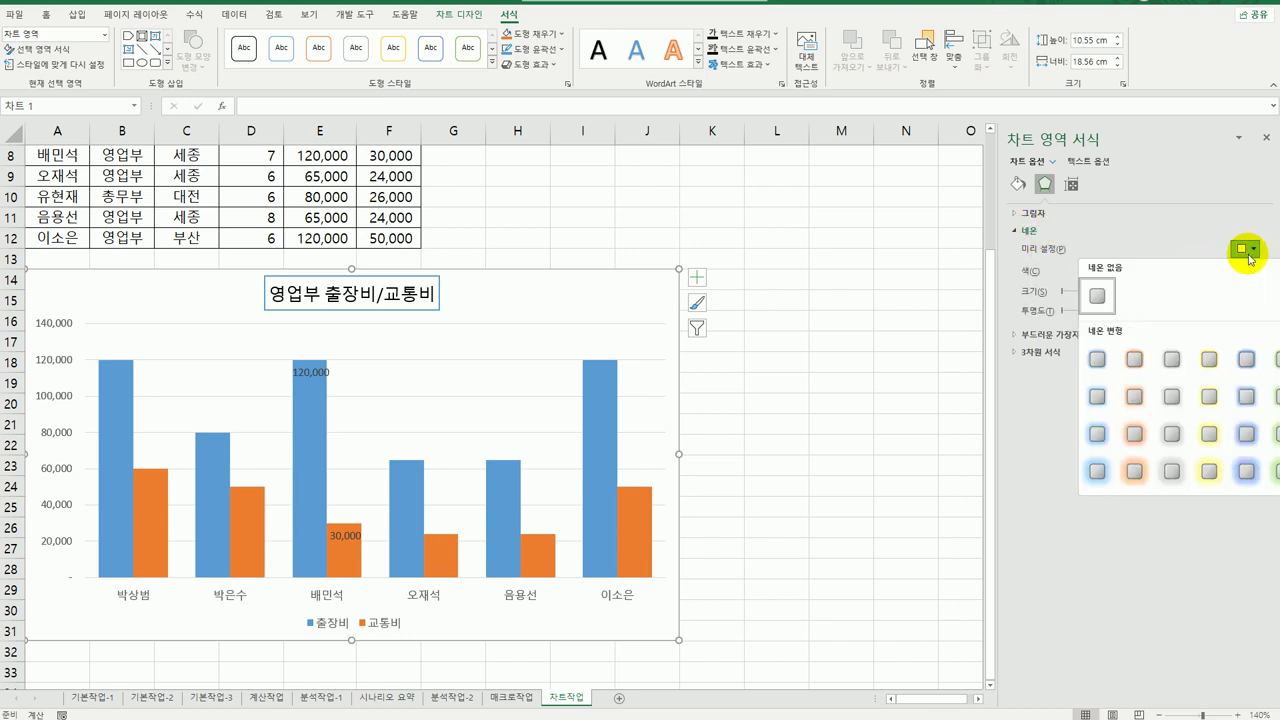
click(1099, 362)
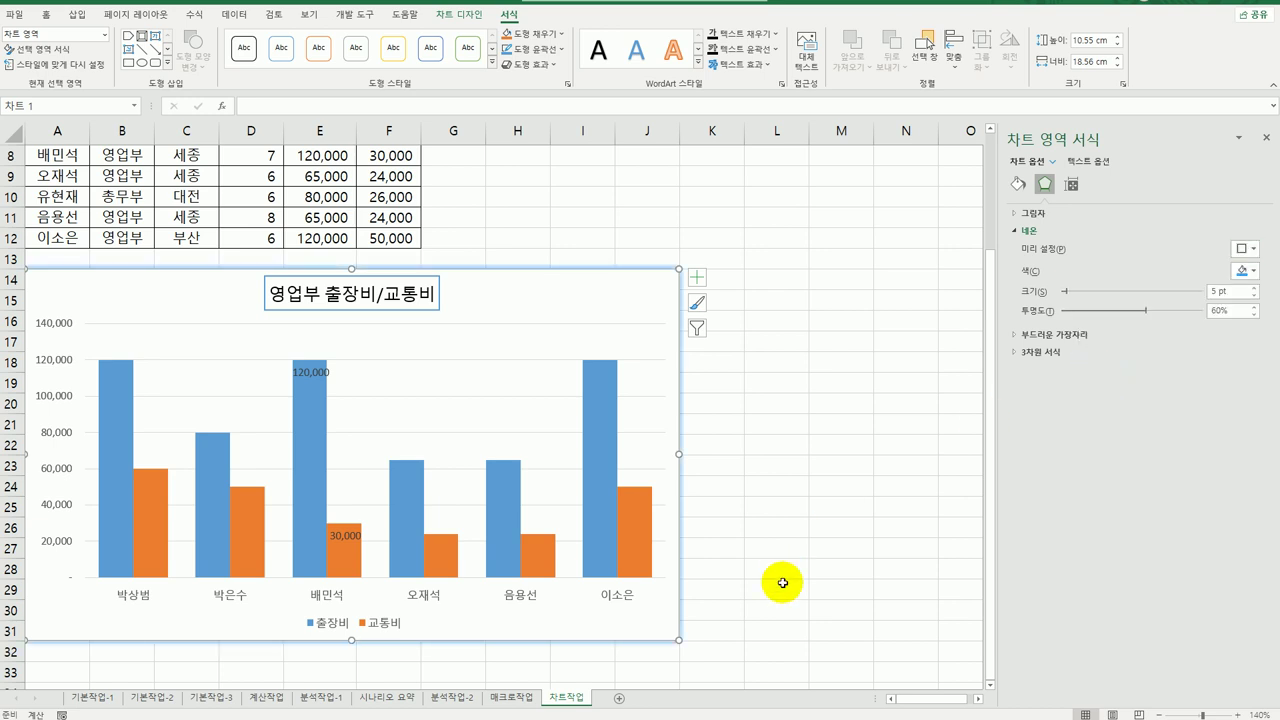
click(782, 583)
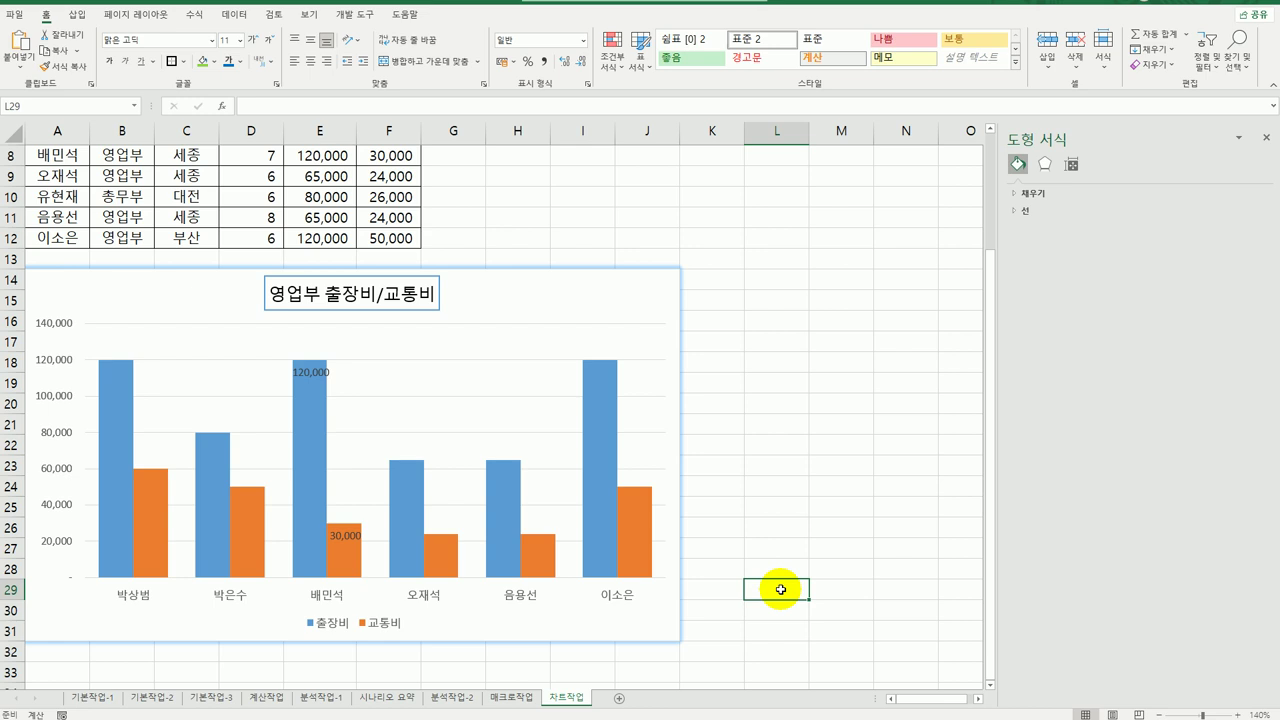
click(822, 631)
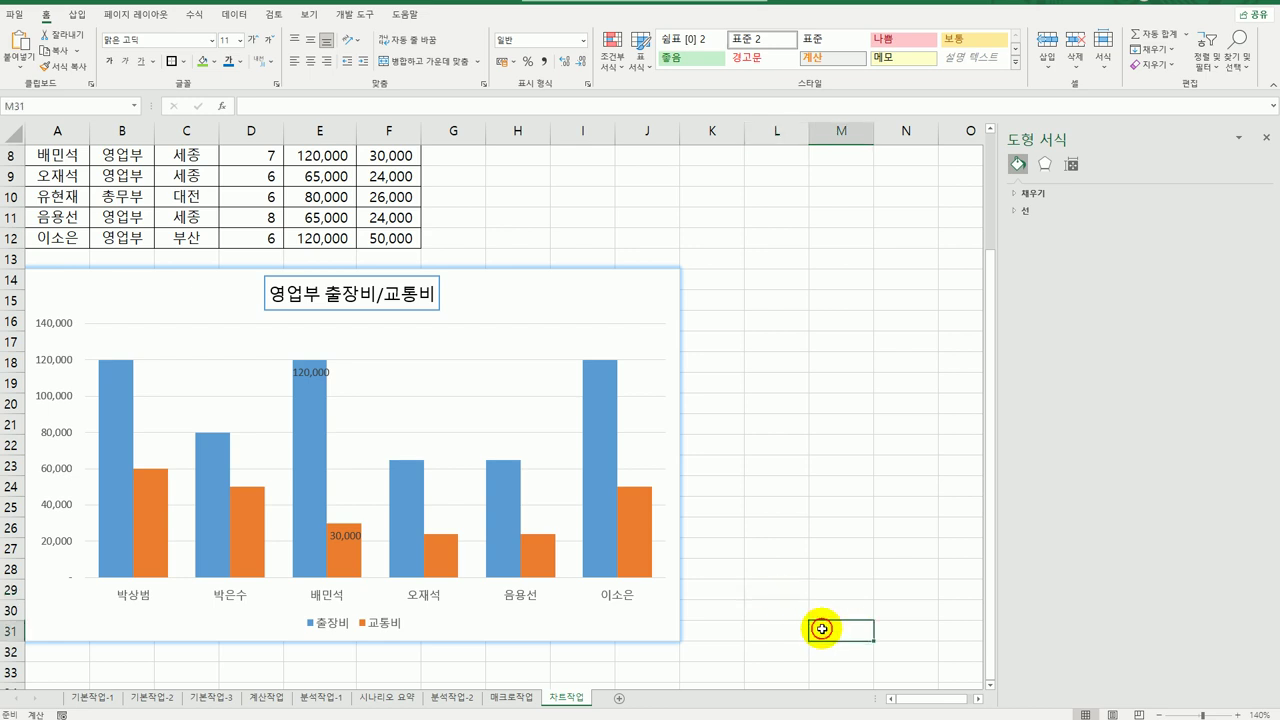